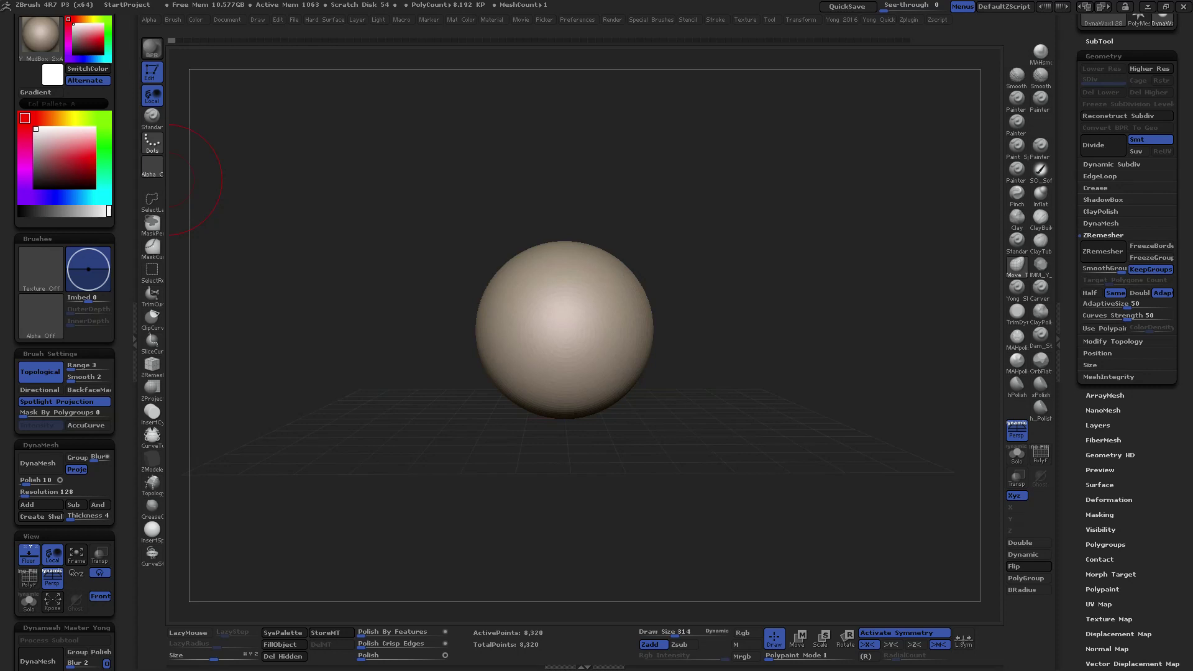
Orbit around the sphere and pick the OrbFlatten_EdgeProtect brush
left_click_drag(610, 385, 597, 391)
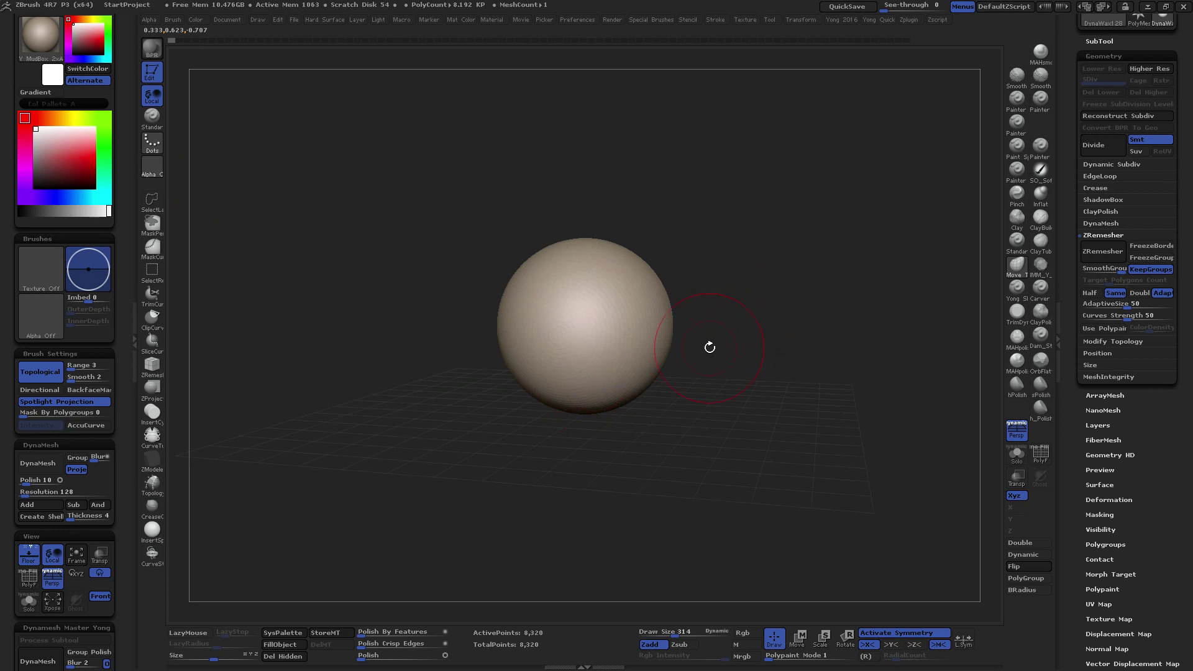
mouse_move(710, 347)
left_mouse_down()
mouse_move(681, 394)
mouse_move(636, 413)
left_mouse_up()
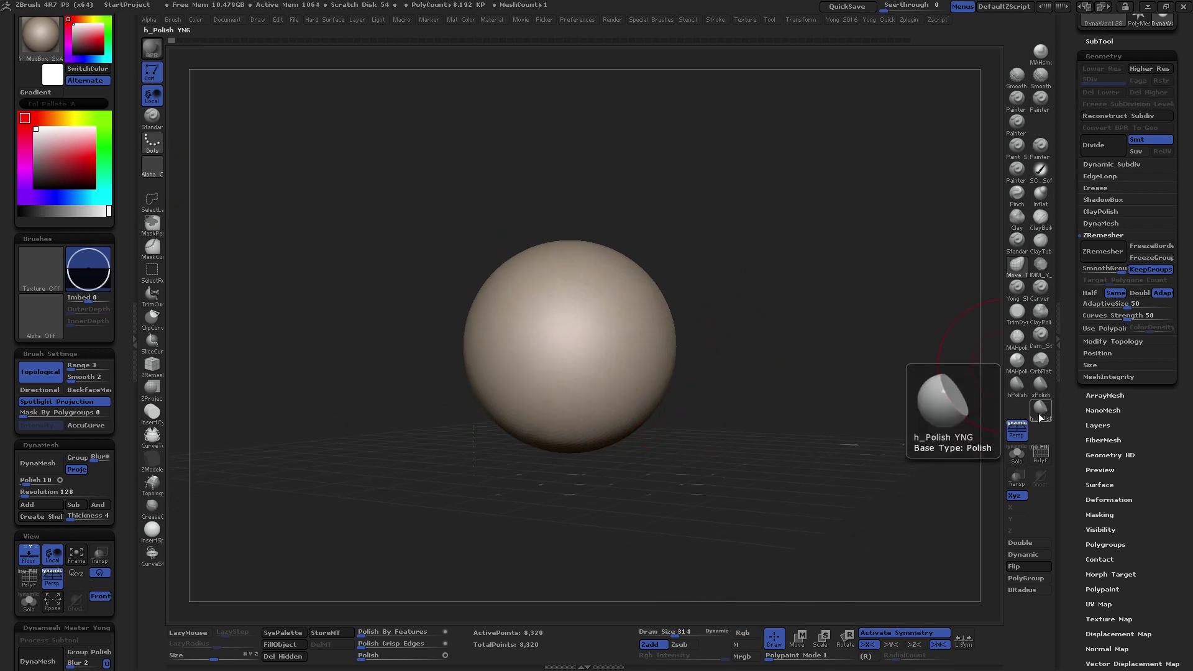
left_click(1034, 373)
Flatten a broad patch on the sphere's lower right with TrimDynamic from front view
left_click(1017, 312)
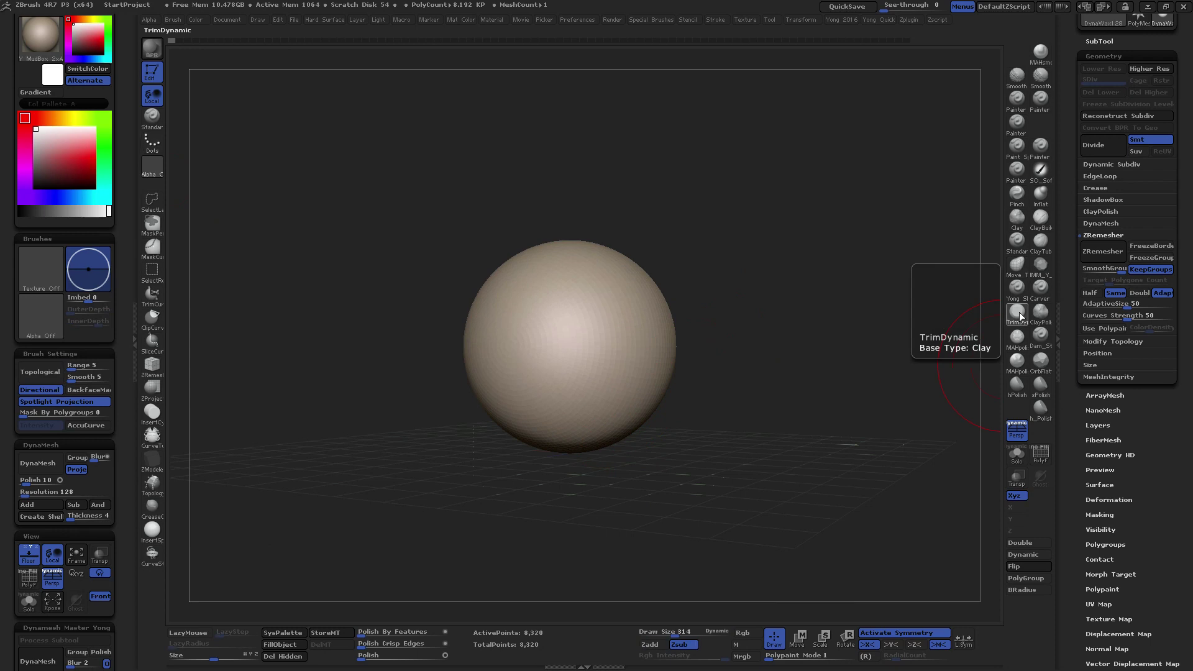
left_click_drag(690, 357, 683, 348, "shift")
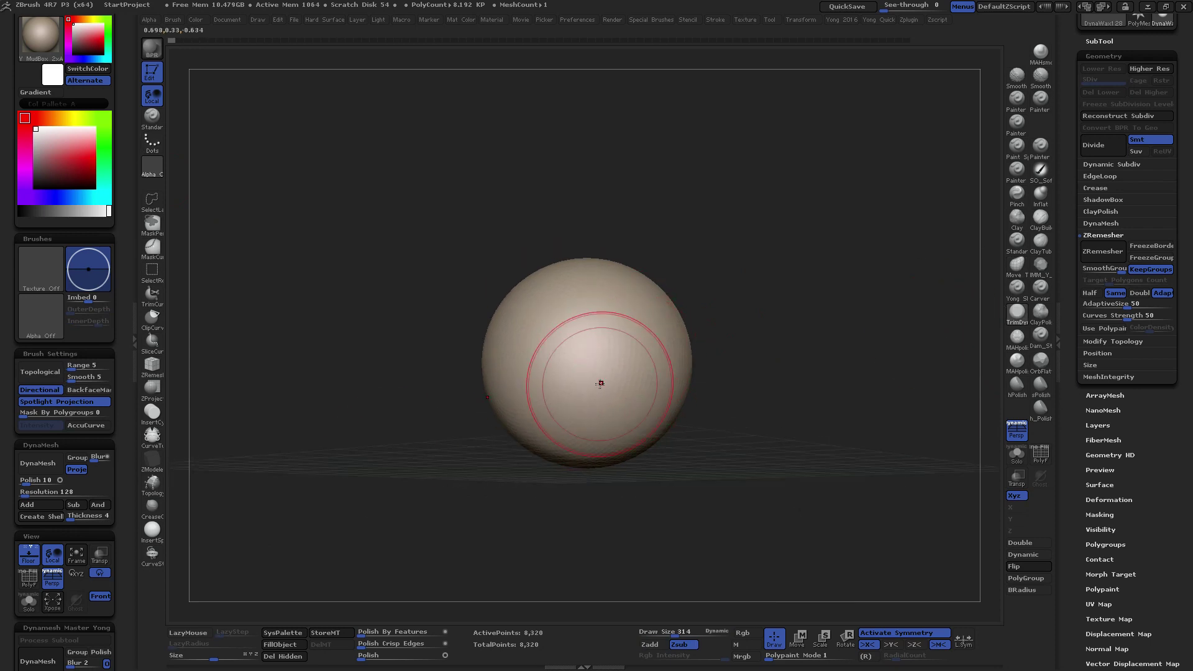
left_click(639, 380)
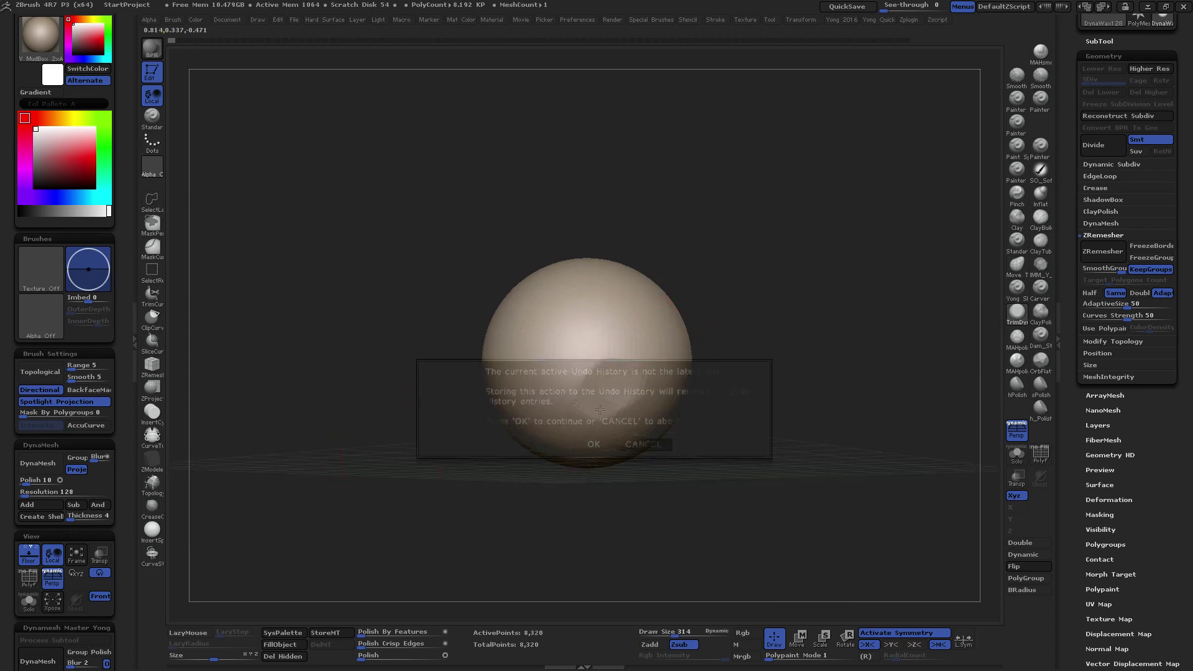
left_click(595, 443)
mouse_move(618, 400)
left_mouse_down()
mouse_move(599, 373)
mouse_move(628, 376)
left_mouse_up()
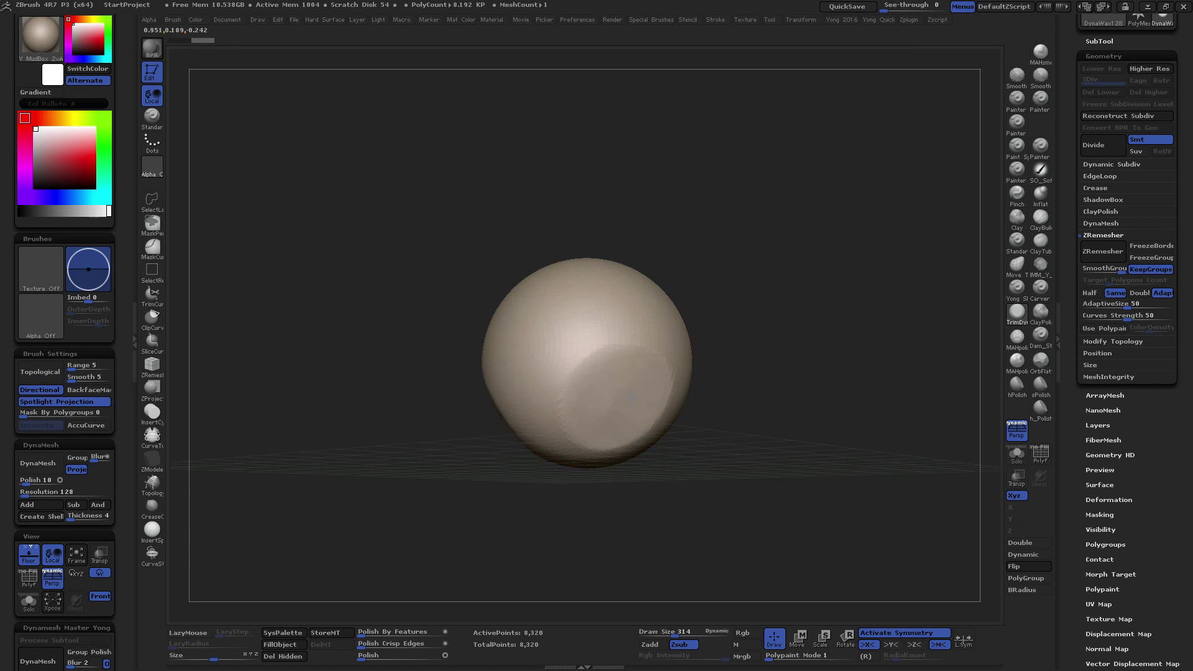
left_click_drag(623, 453, 636, 458)
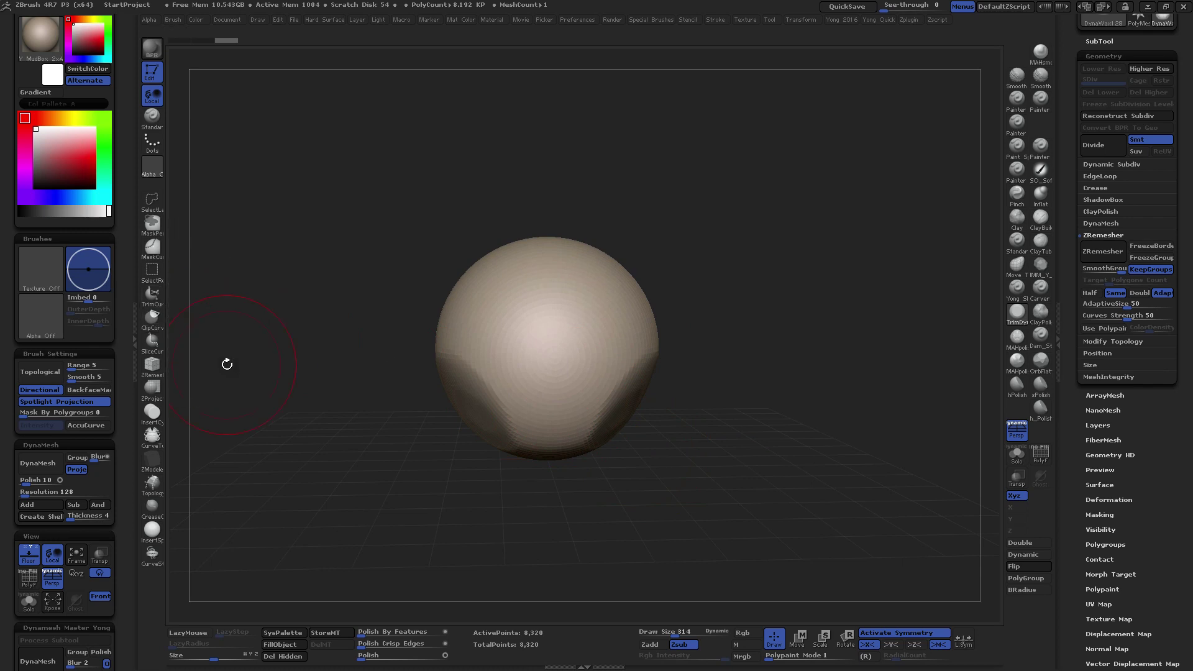
mouse_move(639, 373)
left_mouse_down()
mouse_move(639, 396)
mouse_move(653, 372)
left_mouse_up()
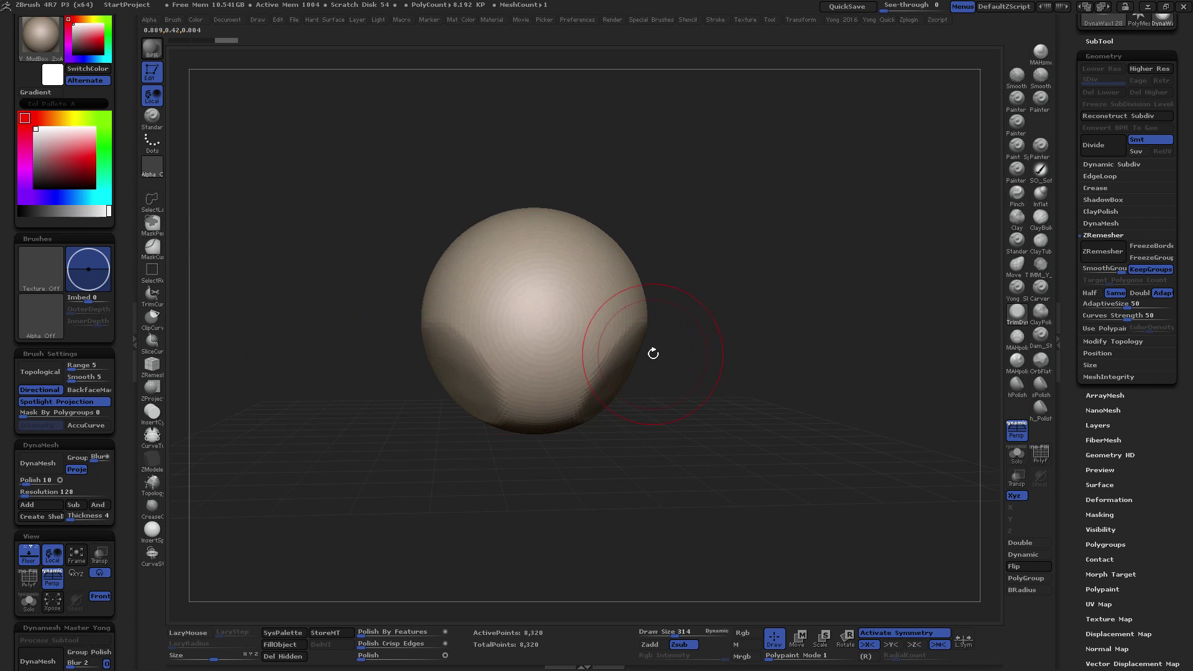
Slice two curved ClipCurve cuts into the sphere's lower front, scooping a hollow
key("ctrl+shift")
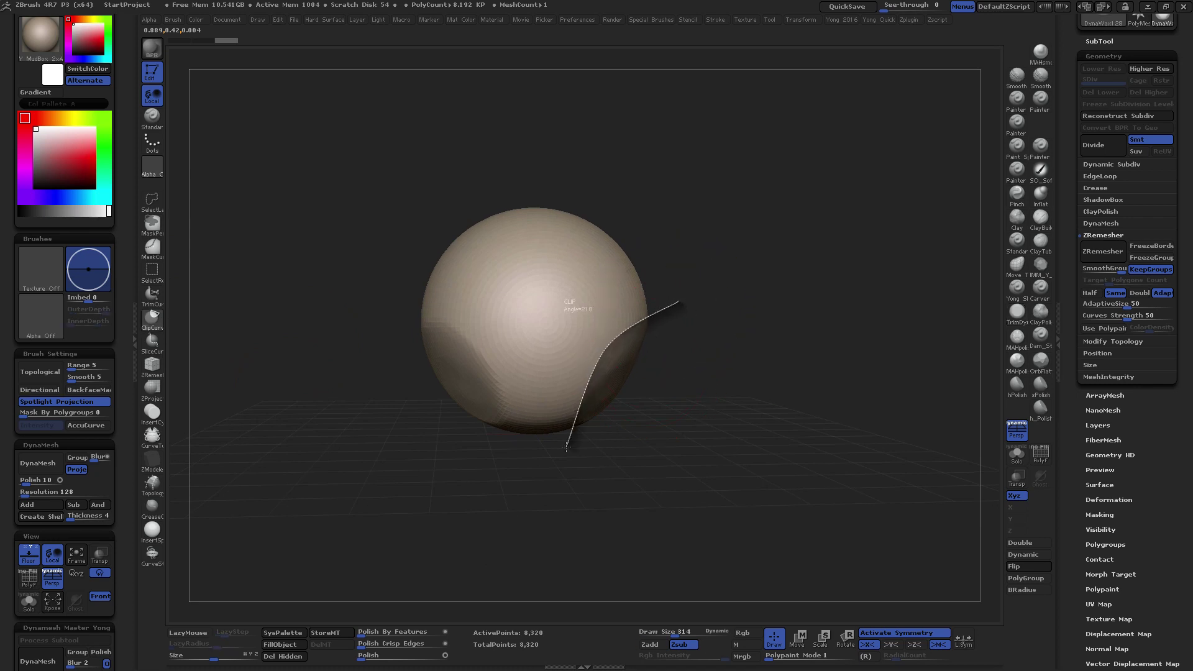
left_click_drag(557, 478, 547, 479, "ctrl+shift")
mouse_move(631, 413)
left_mouse_down()
mouse_move(593, 395)
mouse_move(640, 414)
mouse_move(651, 395)
left_mouse_up()
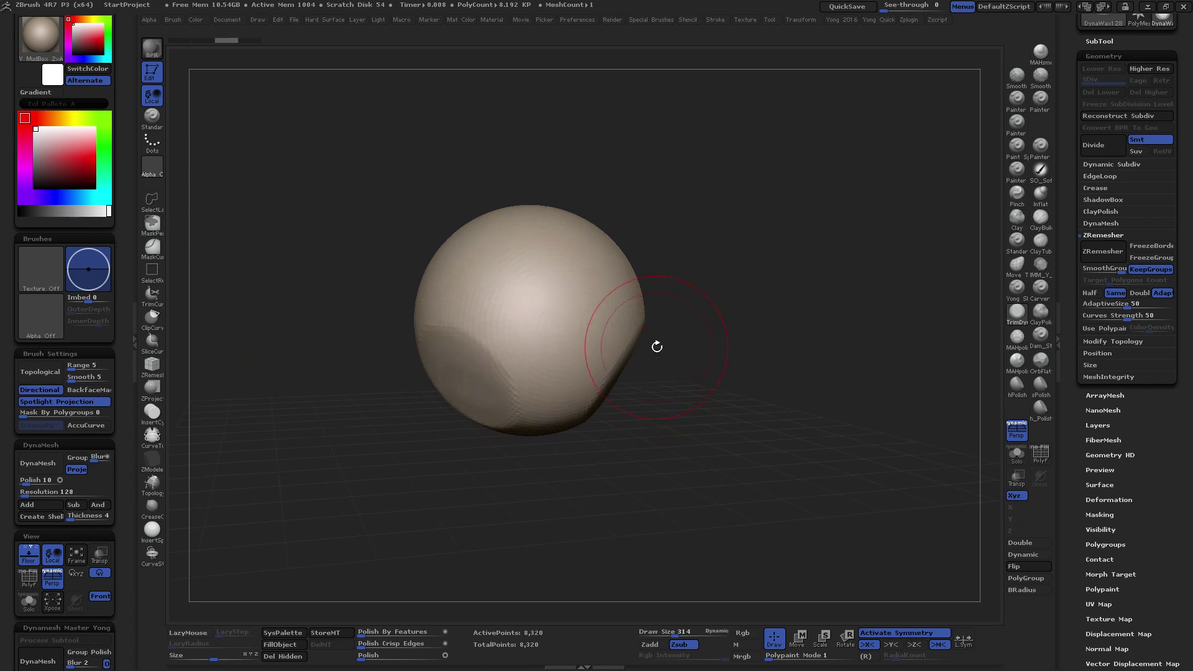
left_click_drag(657, 347, 669, 339)
key("ctrl+shift")
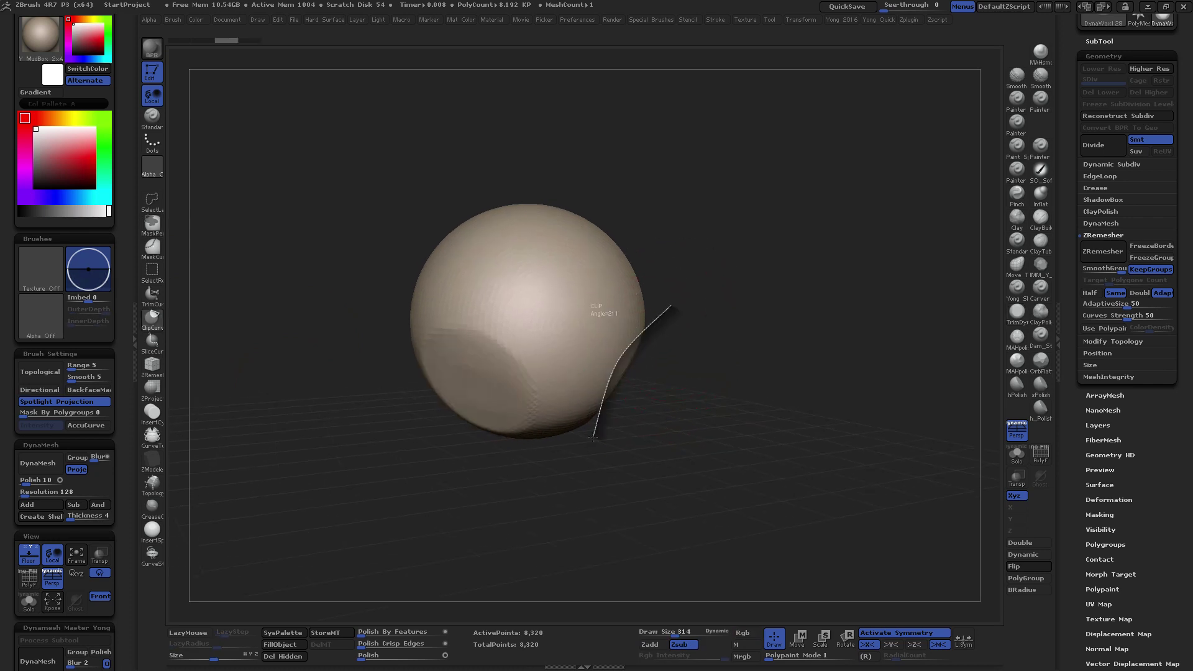
left_click_drag(571, 487, 605, 380, "ctrl+shift")
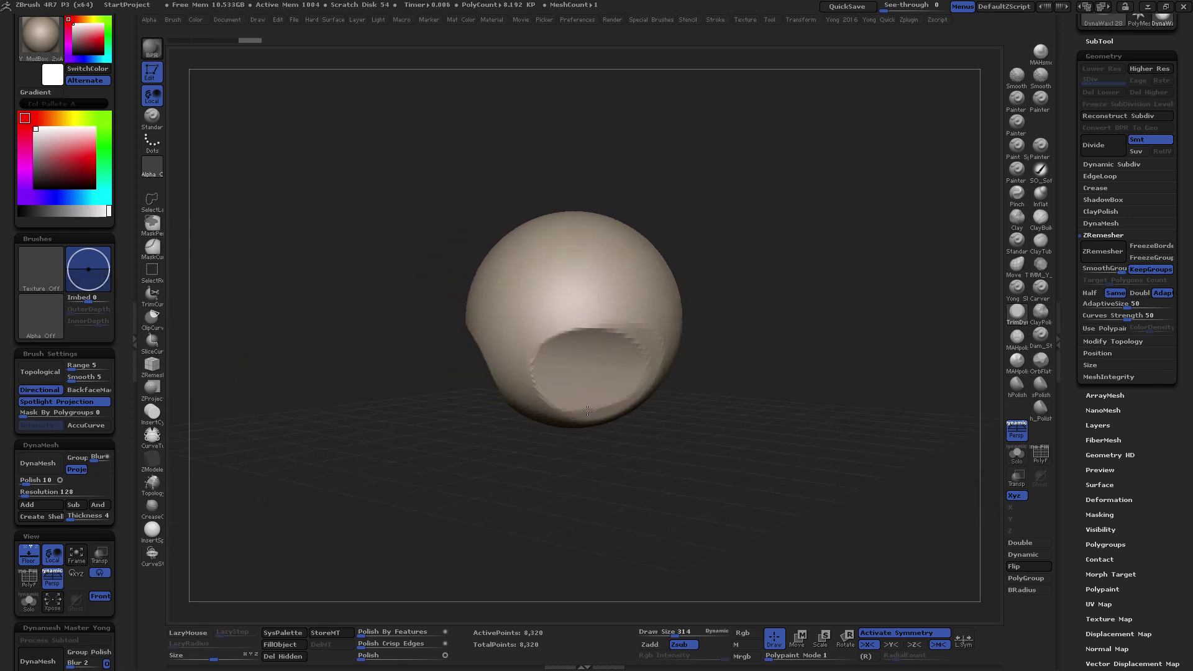
right_click(619, 379)
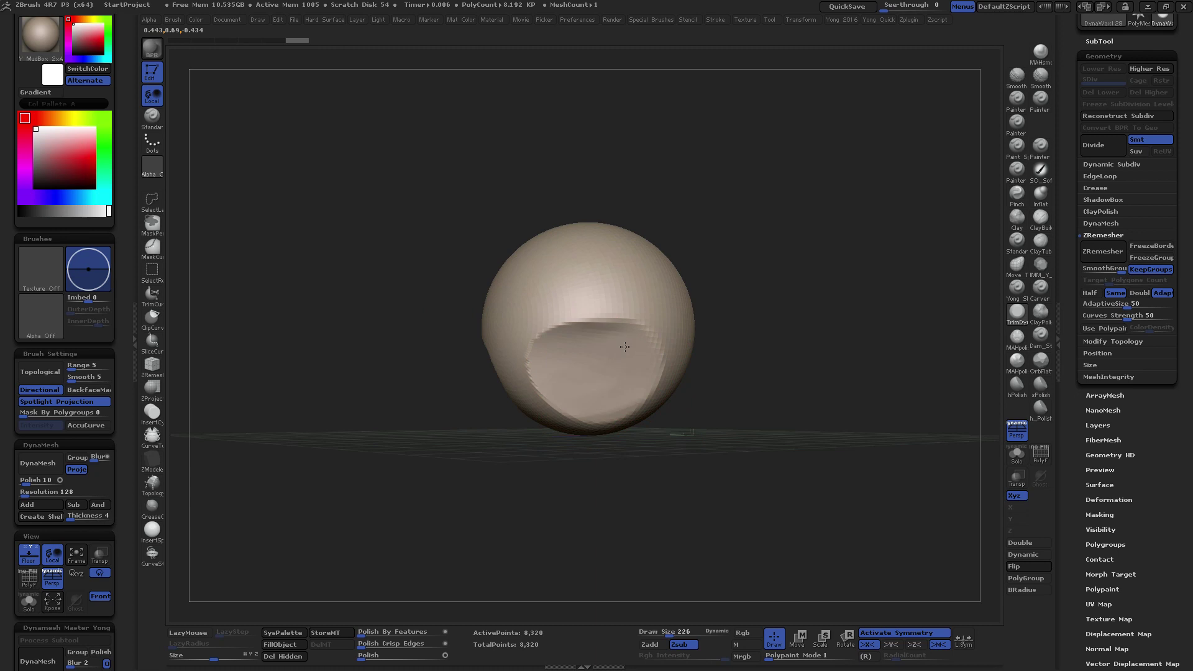
Raise draw size to 270 and trim another flat plane into the sphere's right side
left_click_drag(598, 349, 671, 346)
key("space")
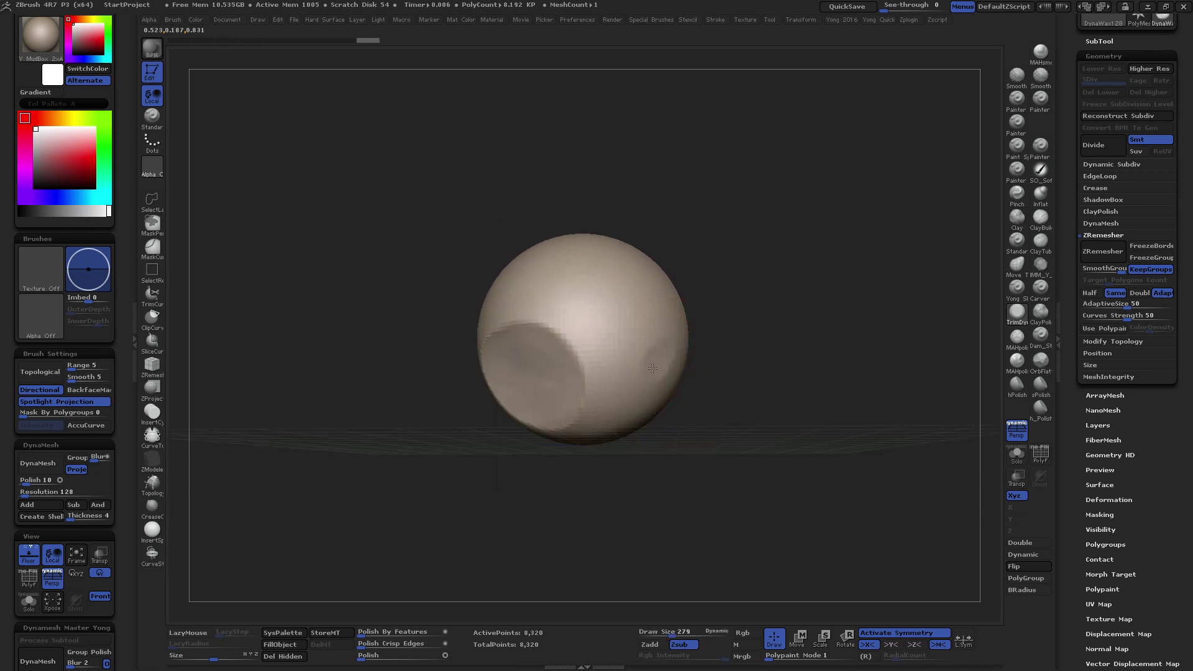
left_click_drag(734, 373, 733, 435)
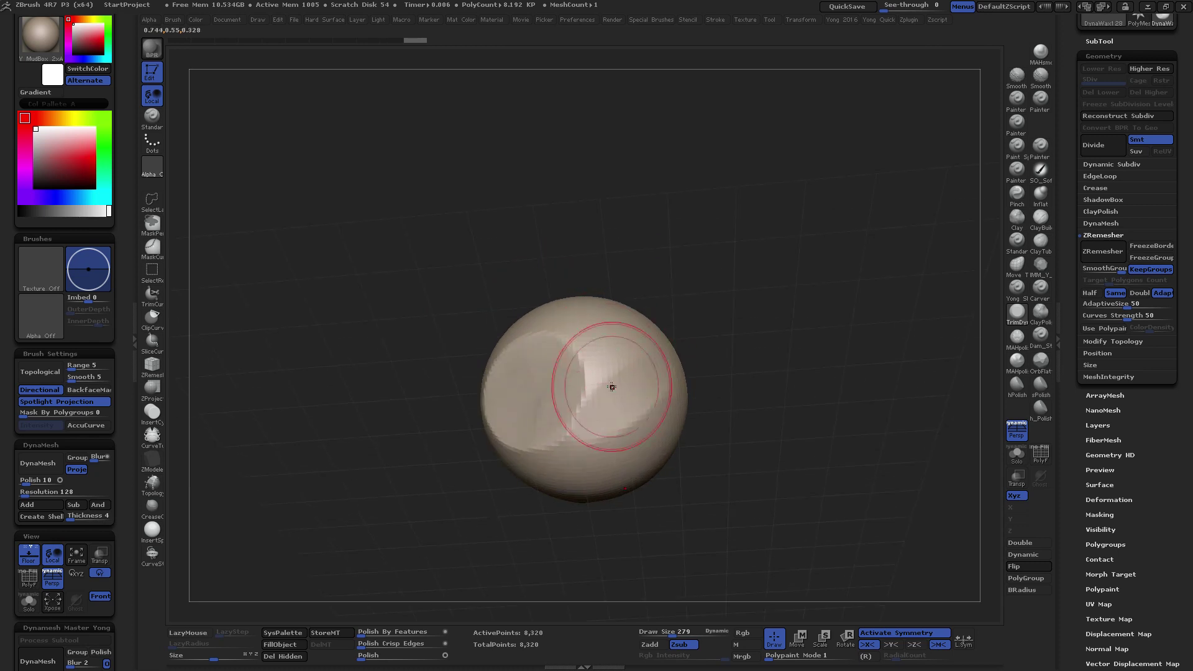
left_click_drag(609, 410, 583, 434)
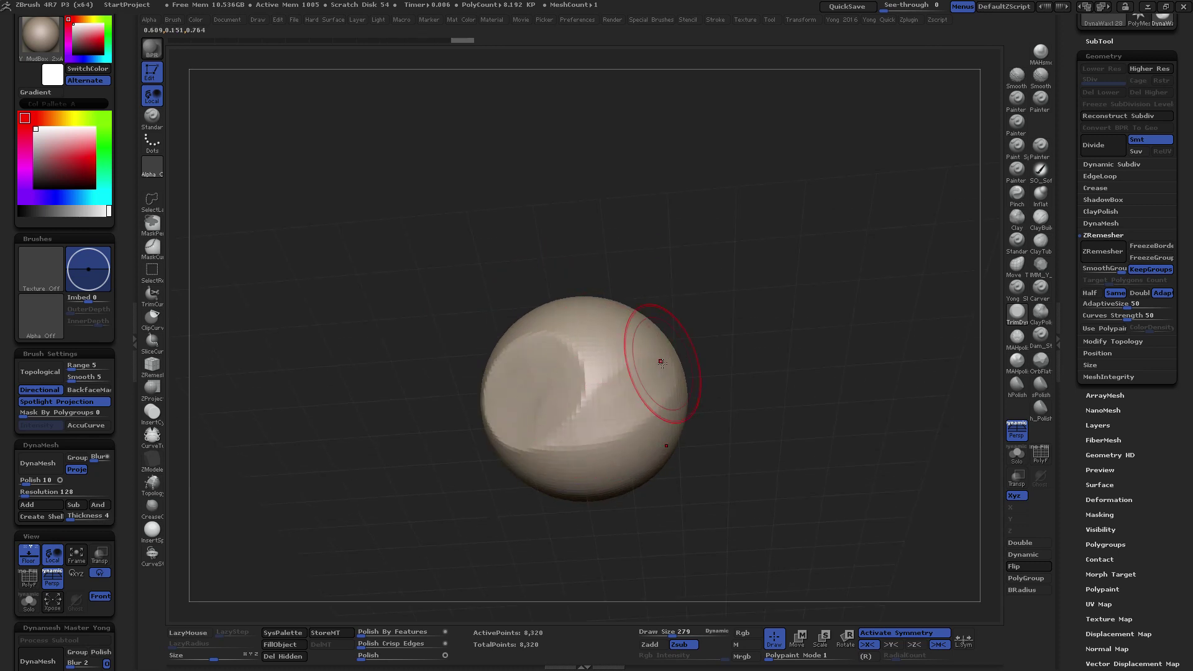
mouse_move(662, 362)
left_mouse_down()
mouse_move(635, 393)
mouse_move(647, 298)
left_mouse_up()
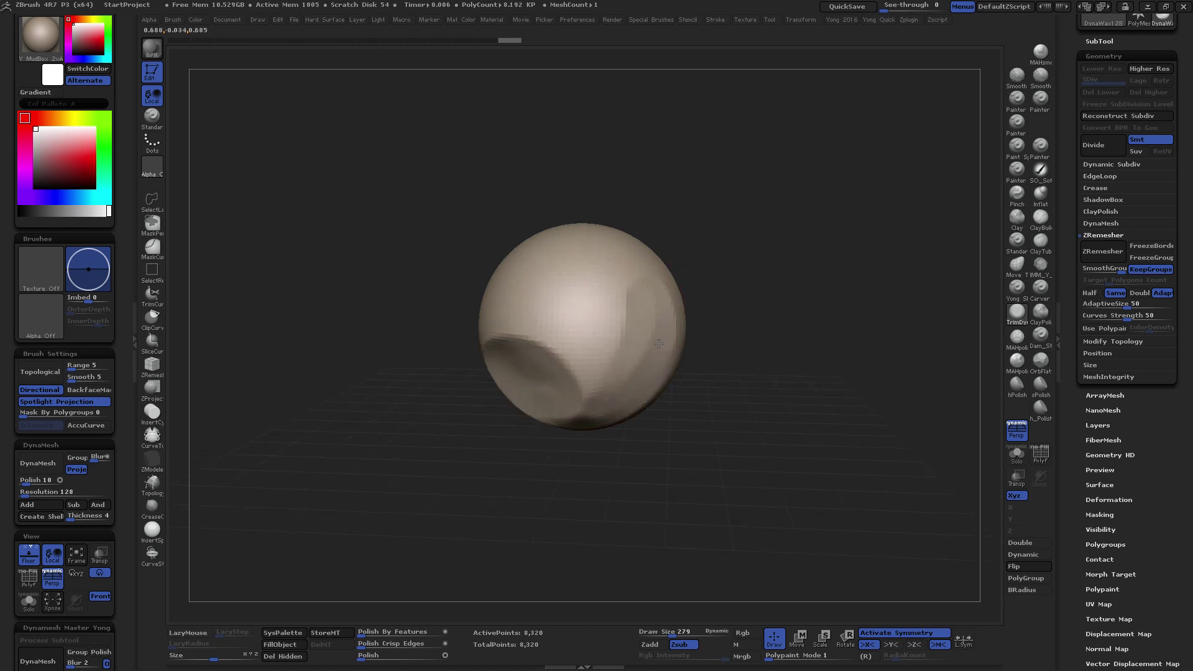
mouse_move(602, 401)
left_mouse_down()
mouse_move(639, 314)
mouse_move(653, 356)
mouse_move(595, 411)
mouse_move(843, 311)
left_mouse_up()
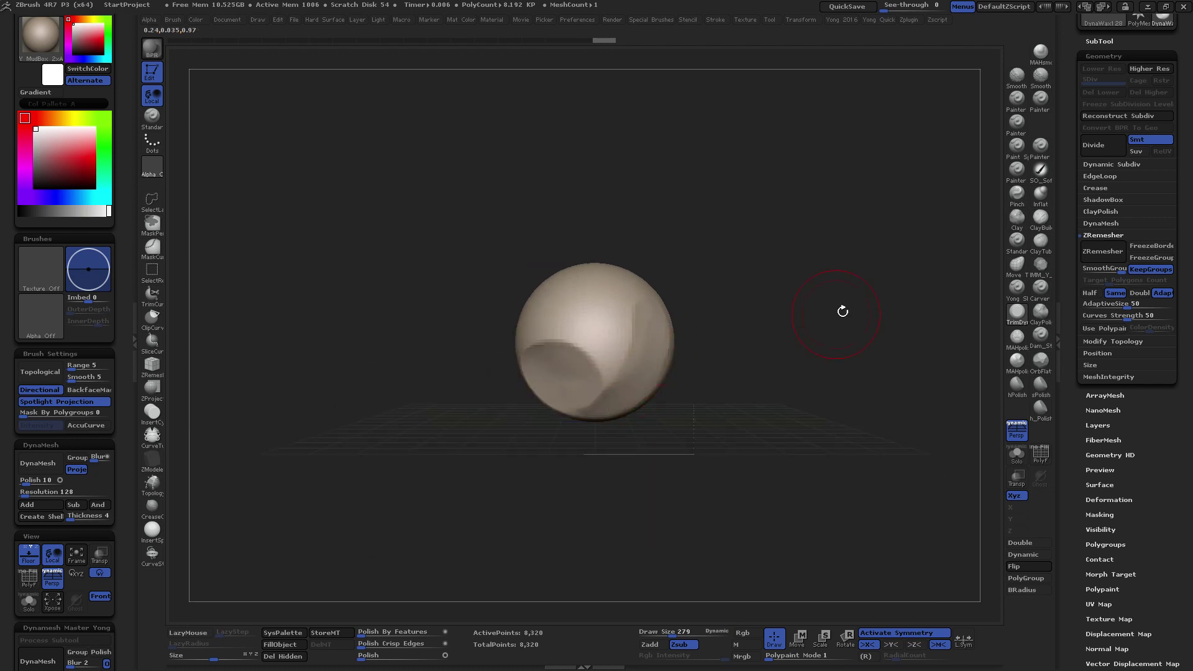
Pull the sphere's lower-left side into an elongated egg shape using Move Topological at draw size 562
left_click(1019, 266)
key("space")
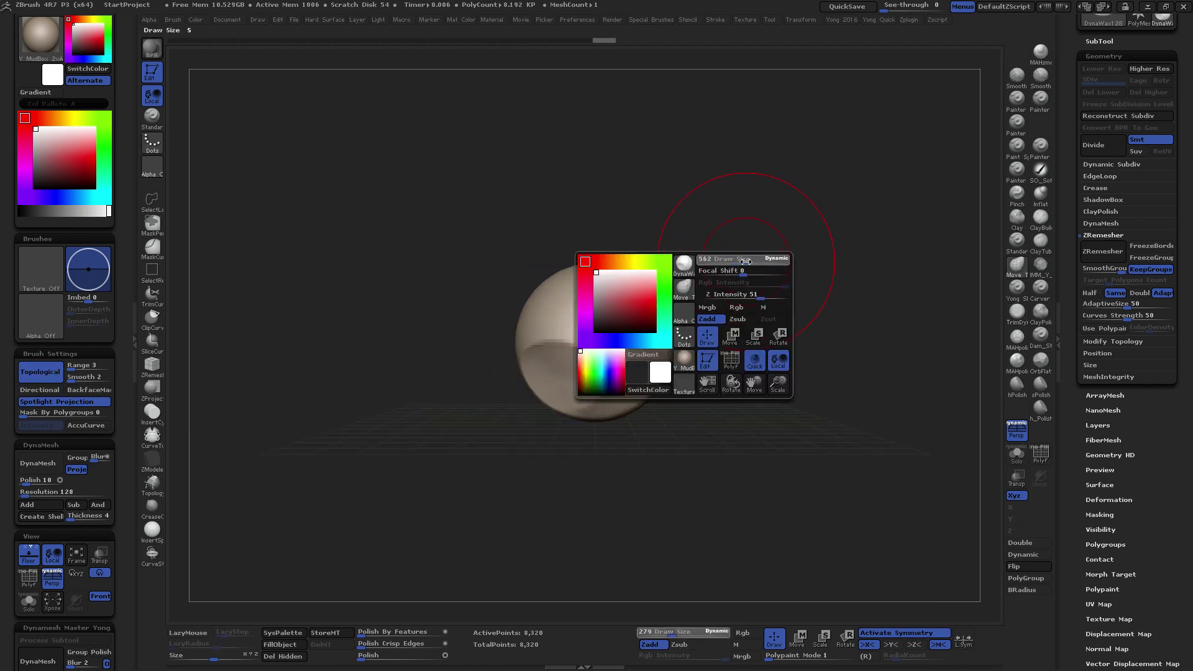
left_click_drag(488, 305, 474, 345)
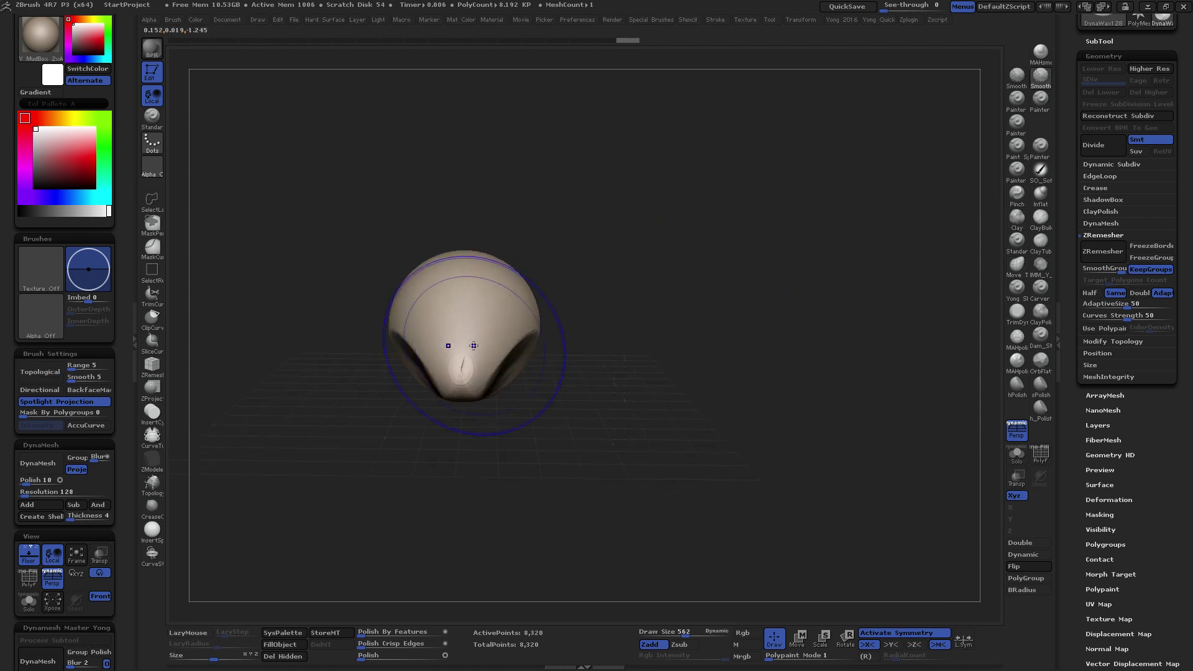
mouse_move(458, 388)
left_mouse_down()
mouse_move(491, 372)
mouse_move(467, 361)
left_mouse_up()
key("space")
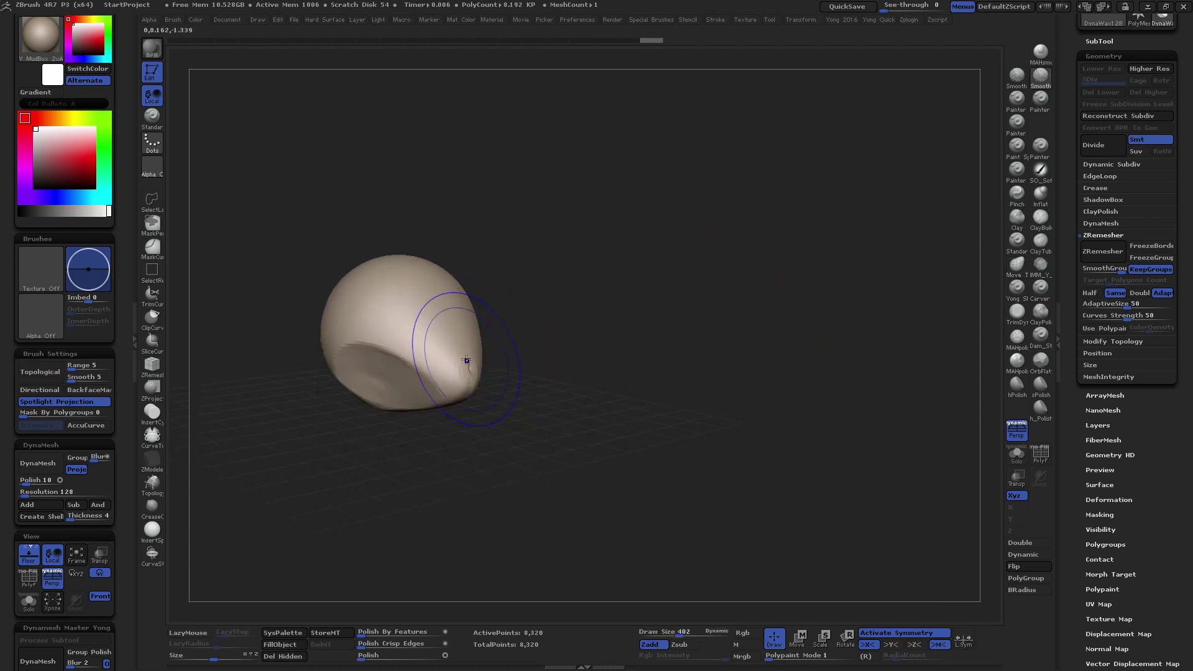
key("space")
key("ctrl")
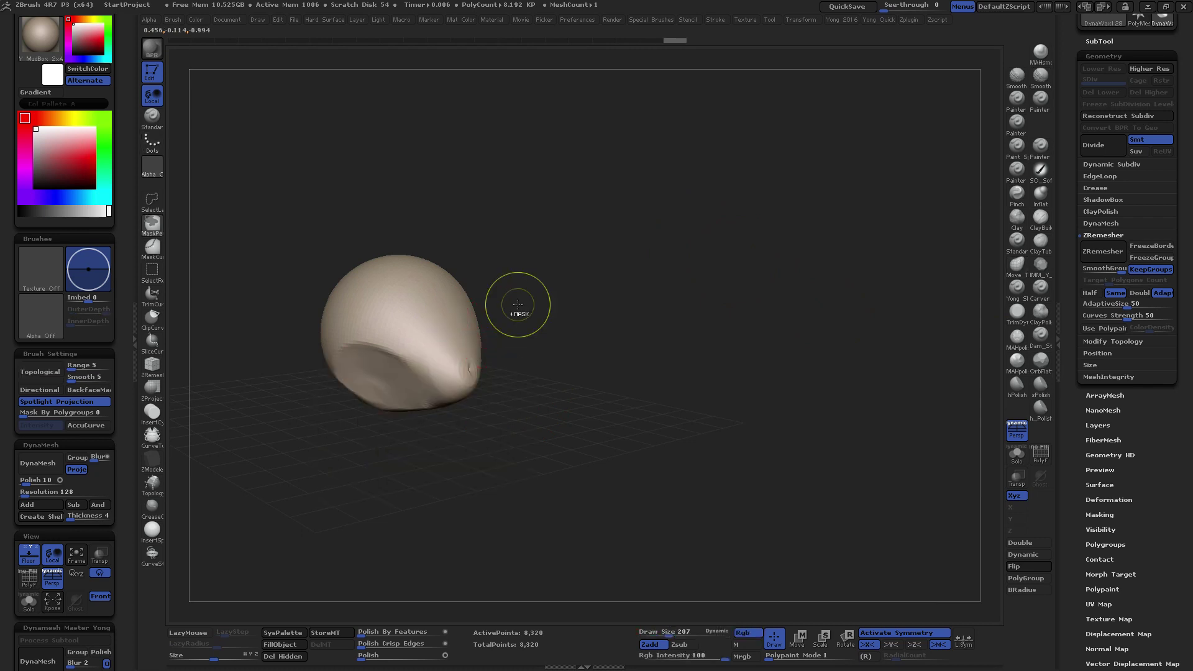
Scroll the Brush palette to the Smooth brush's Smooth Brush Modifiers settings
left_click(176, 20)
left_click_drag(265, 509, 274, 387)
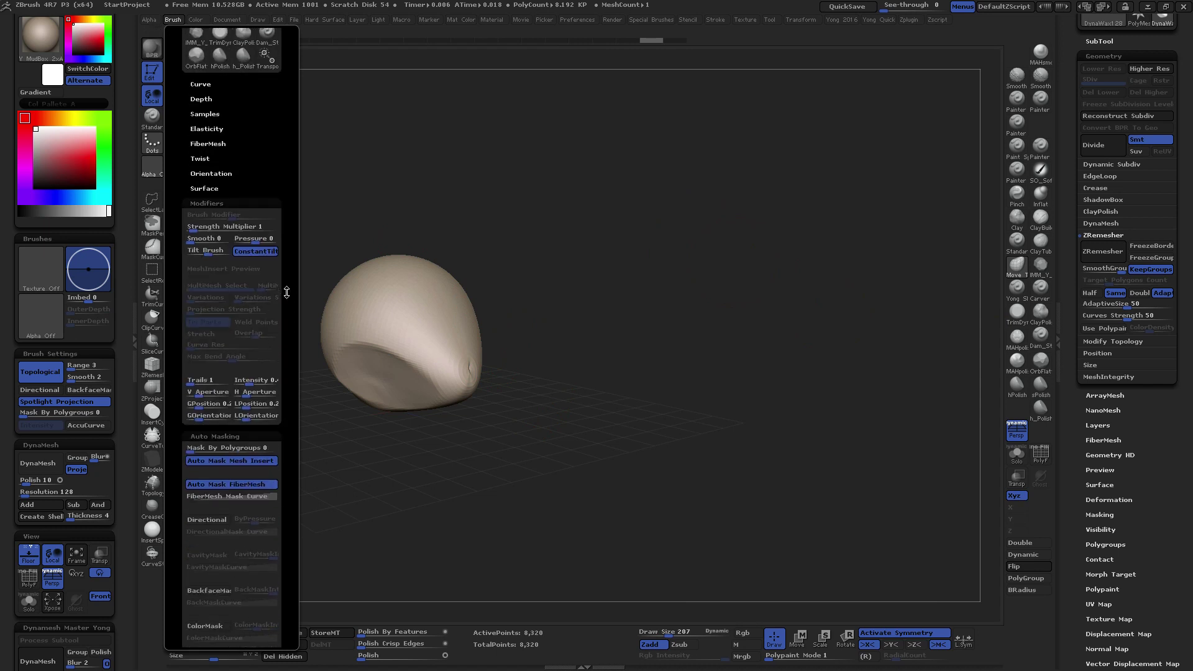
left_click_drag(287, 292, 281, 182)
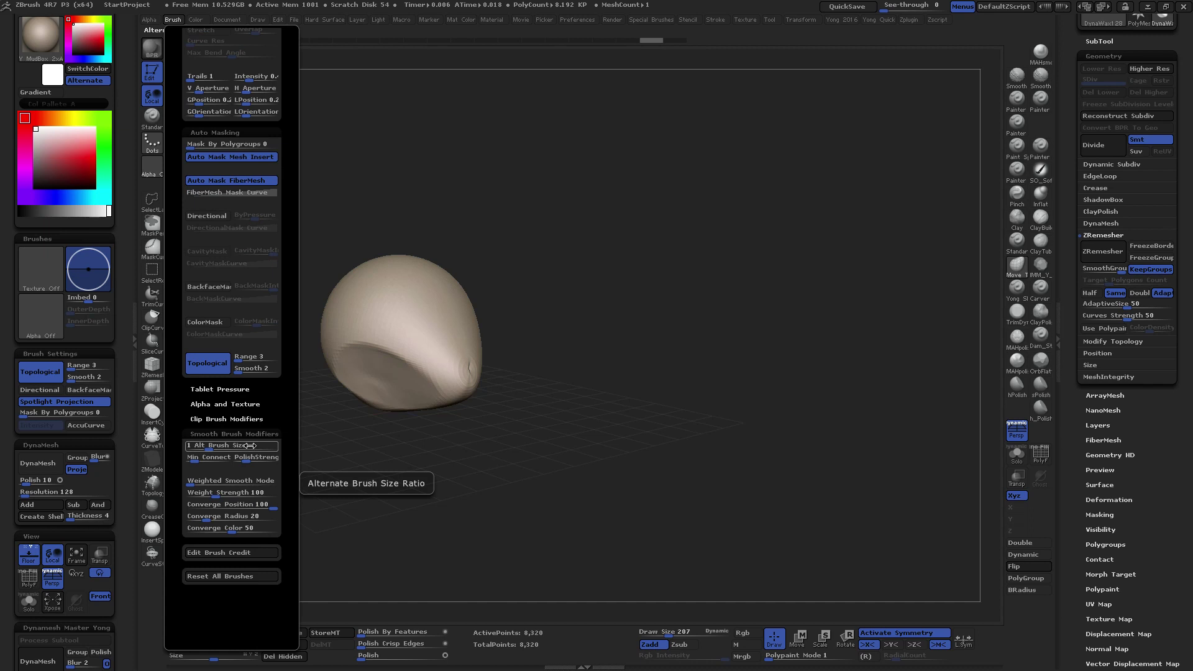
key("shift")
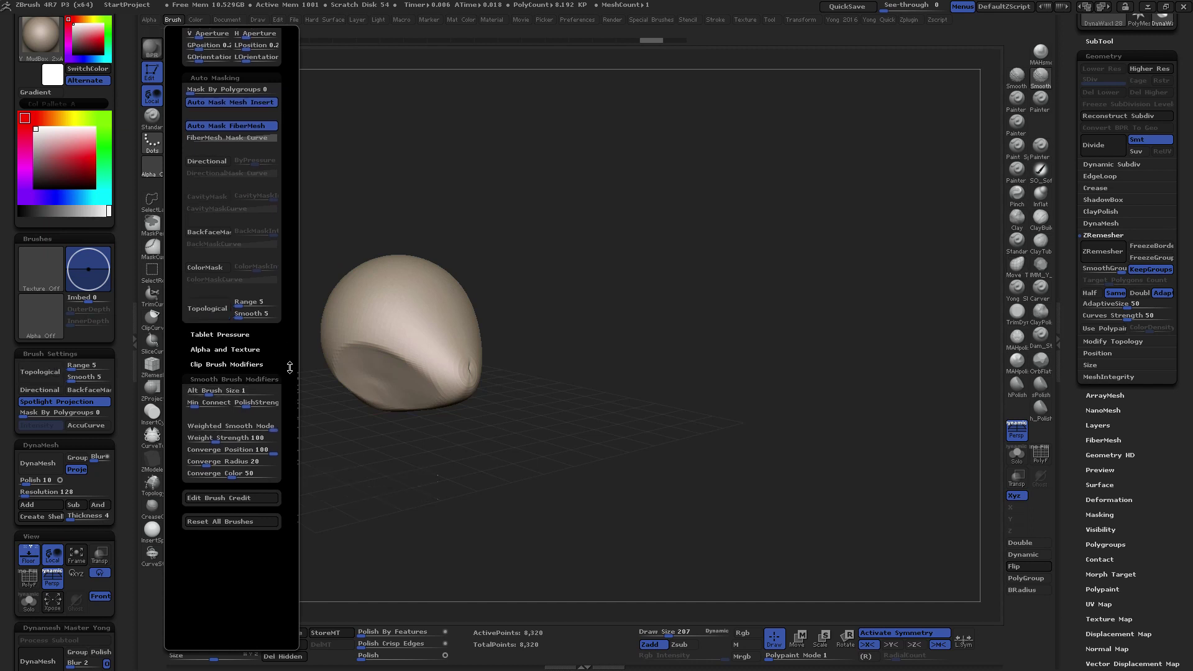
mouse_move(284, 410)
left_mouse_down()
mouse_move(291, 351)
mouse_move(278, 464)
mouse_move(280, 286)
left_mouse_up()
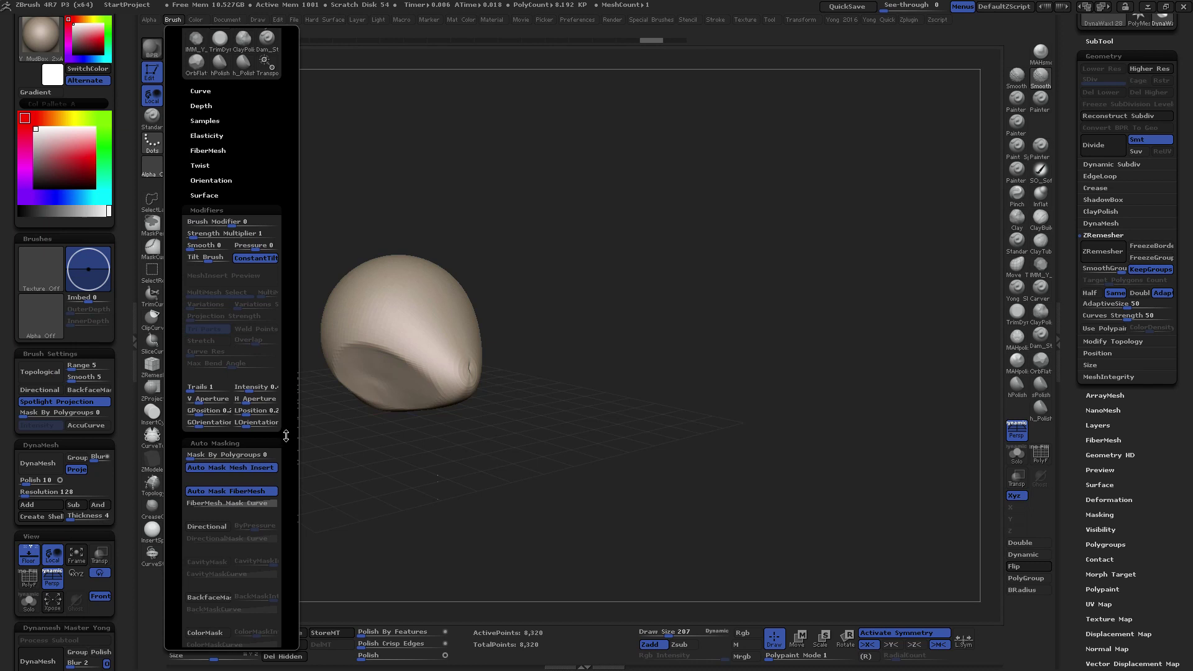
left_click_drag(286, 435, 285, 537)
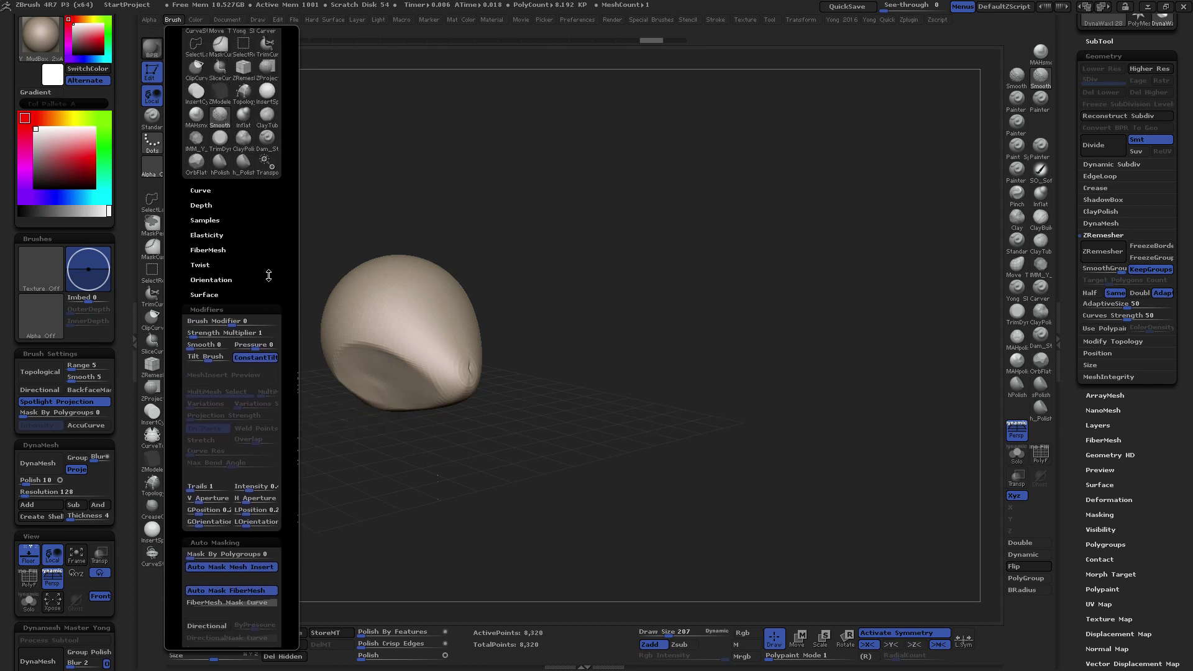
Set the Smooth brush's Weight Strength to 100 and Weighted Smooth Mode to 7
left_click(254, 308)
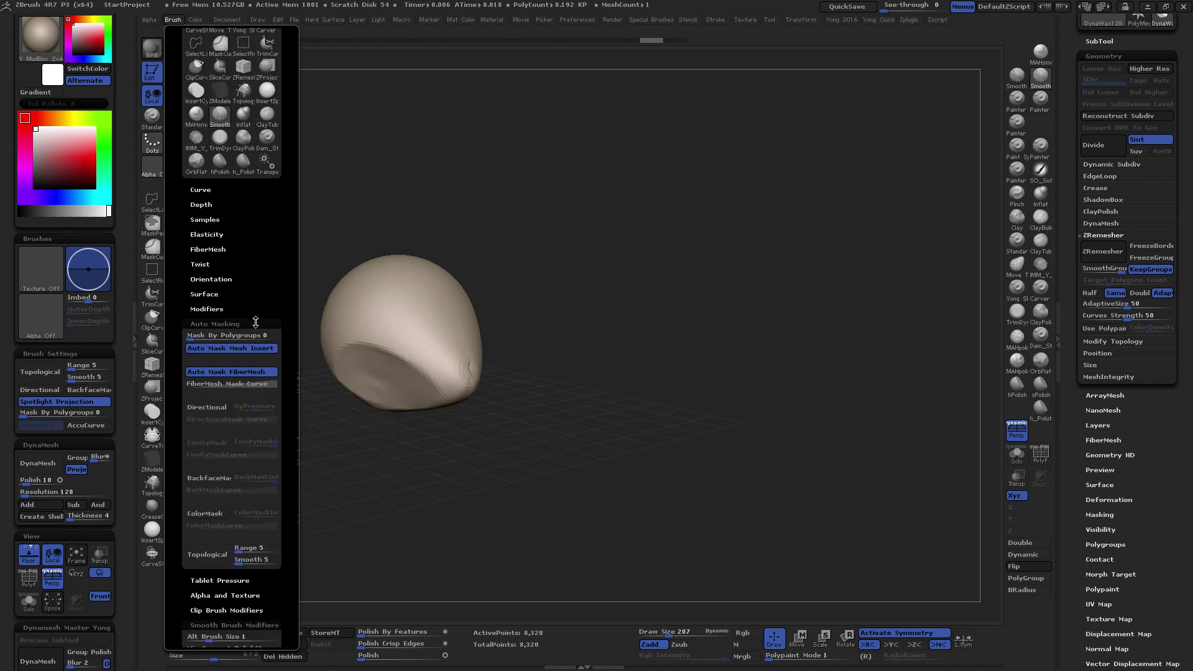
left_click(256, 323)
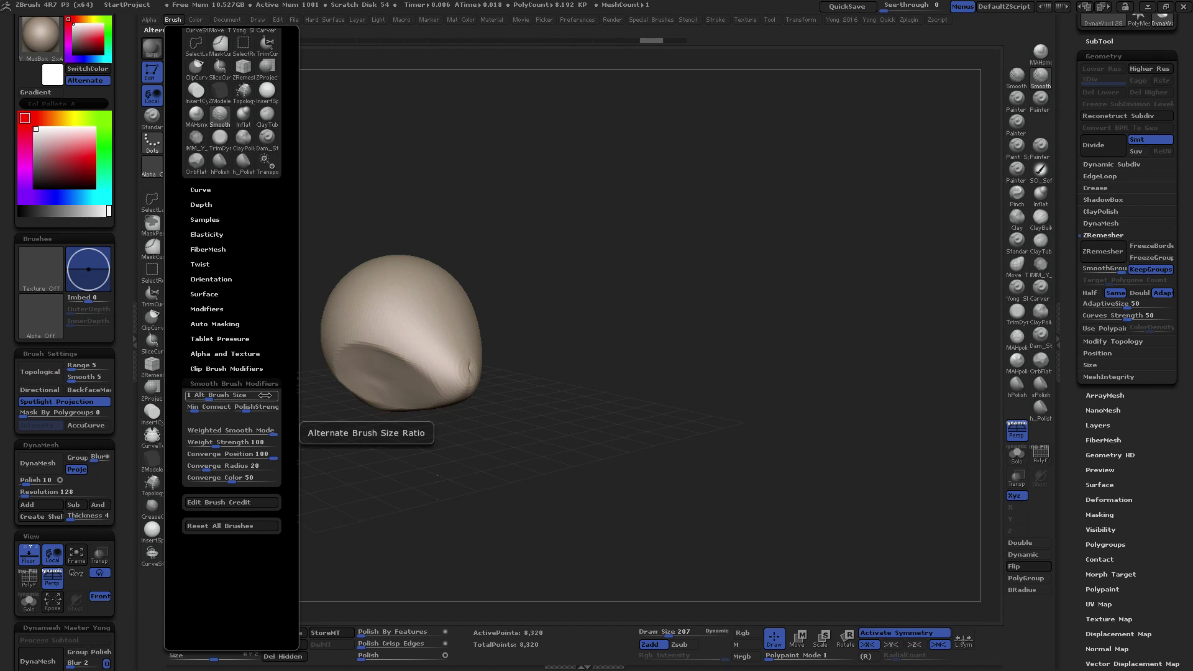
key("ctrl")
key("shift")
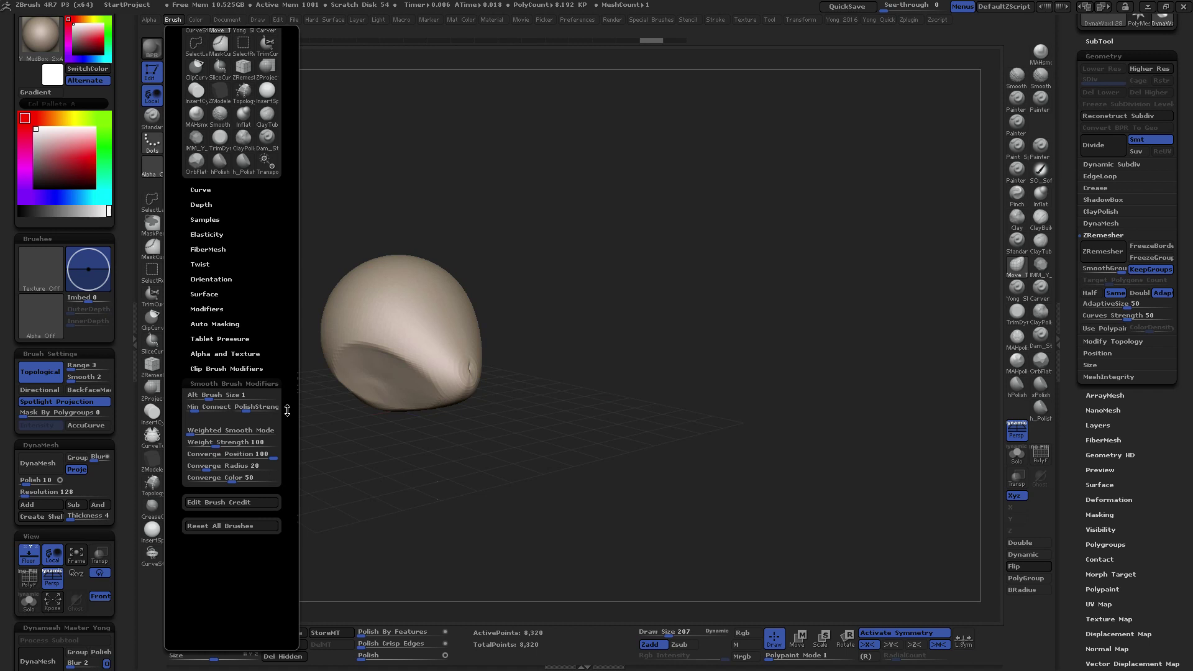
key("shift")
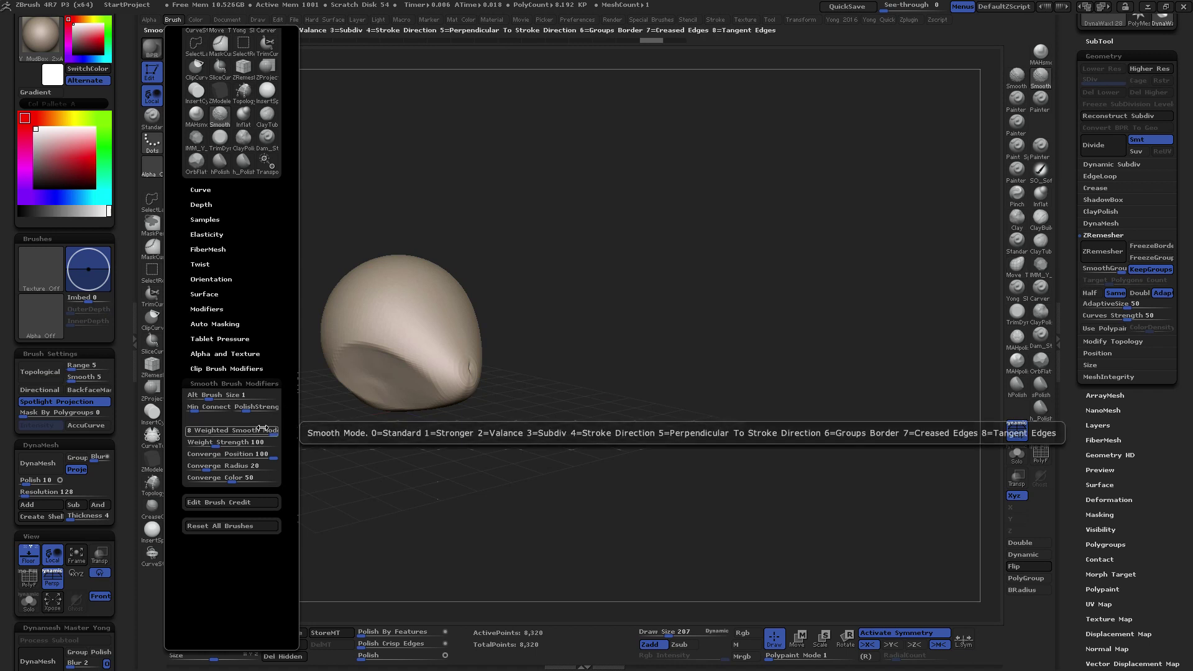
left_click(270, 431)
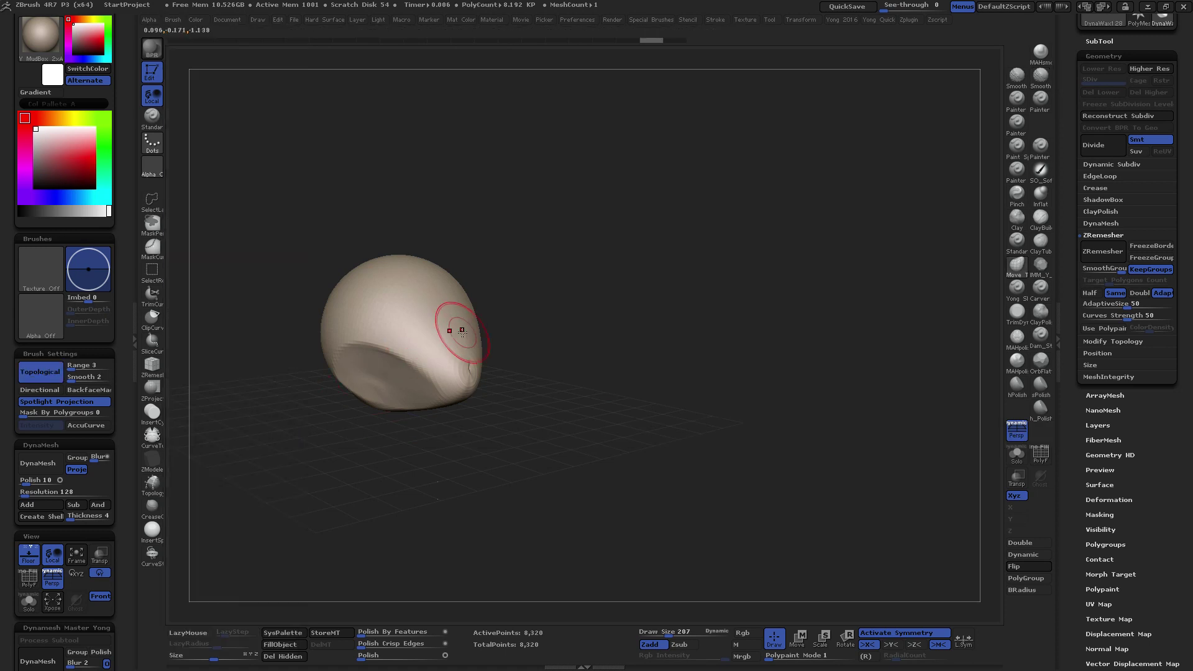
Smooth the head and clip-curve its front into a tapered teardrop form
mouse_move(454, 320)
left_mouse_down("shift")
mouse_move(458, 354)
mouse_move(480, 341)
left_mouse_up("shift")
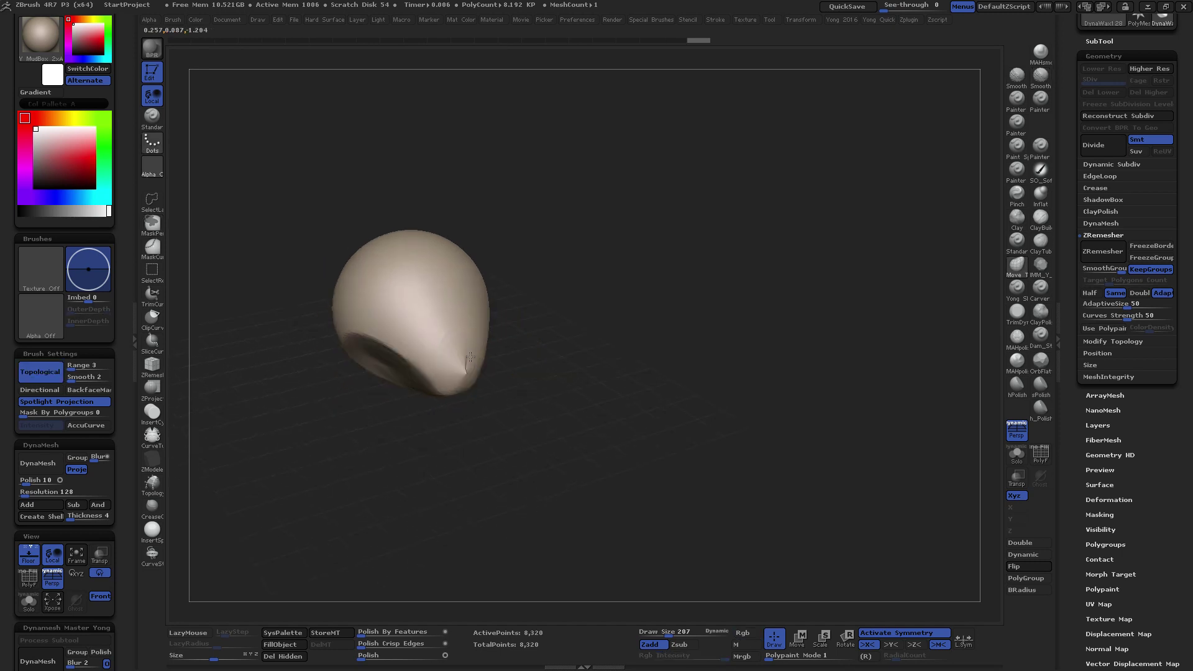
key("space")
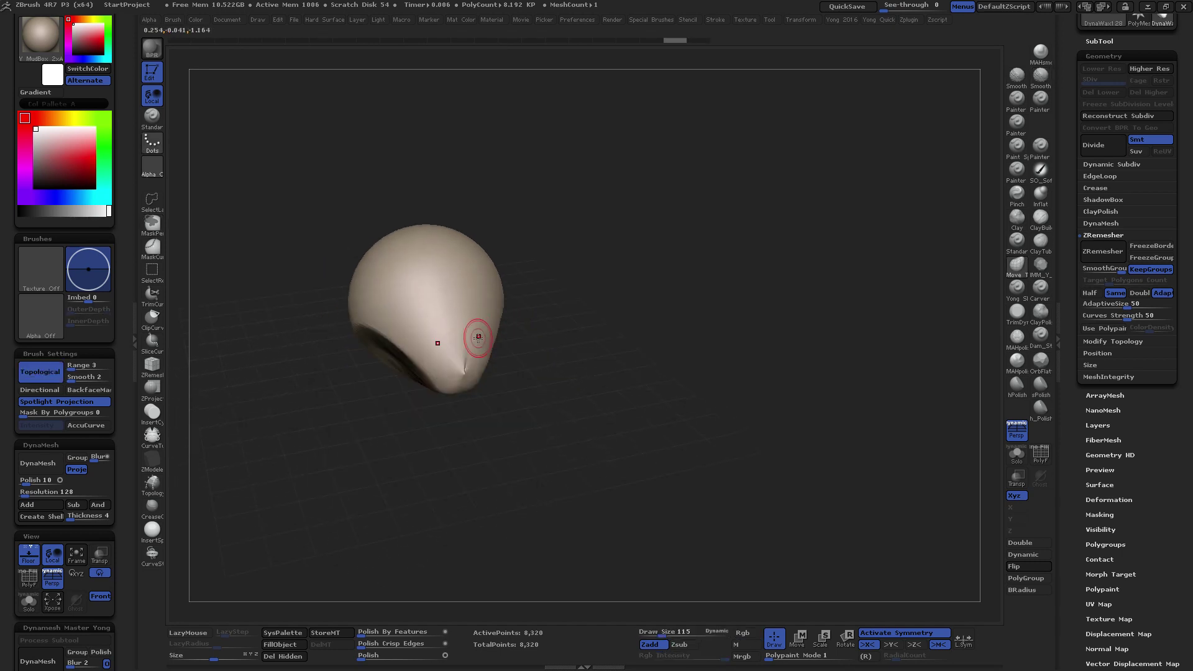
mouse_move(479, 338)
left_mouse_down()
mouse_move(522, 324)
mouse_move(501, 320)
mouse_move(487, 342)
left_mouse_up()
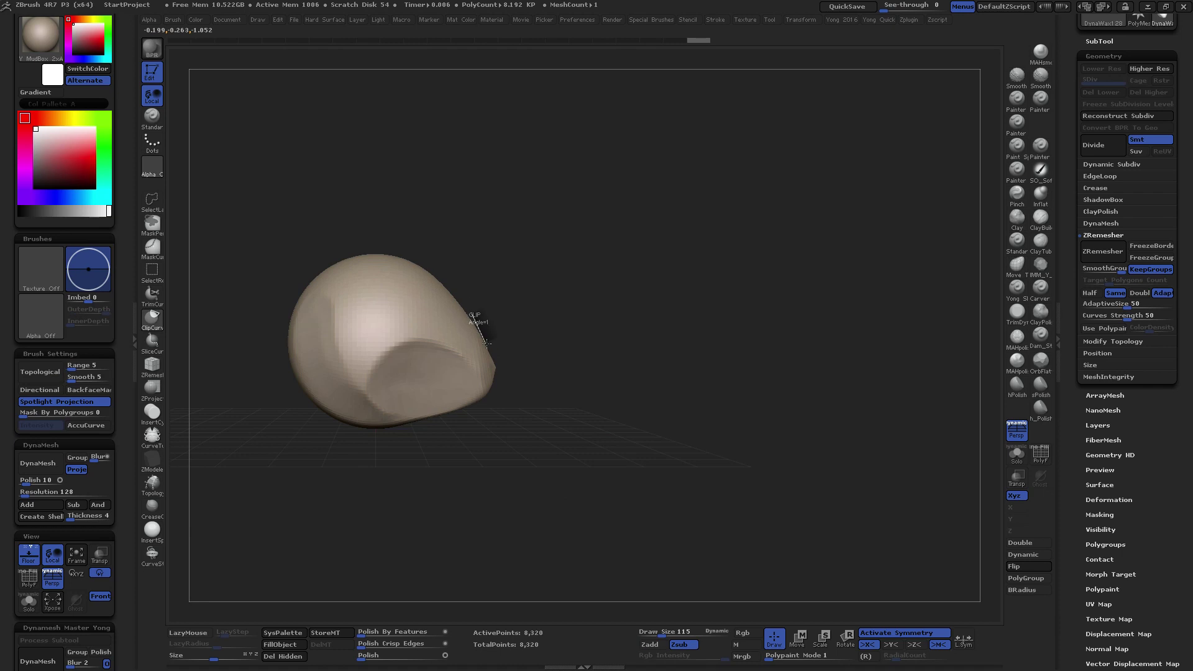
mouse_move(491, 415)
left_mouse_down("ctrl+shift")
mouse_move(496, 381)
mouse_move(477, 391)
left_mouse_up("ctrl+shift")
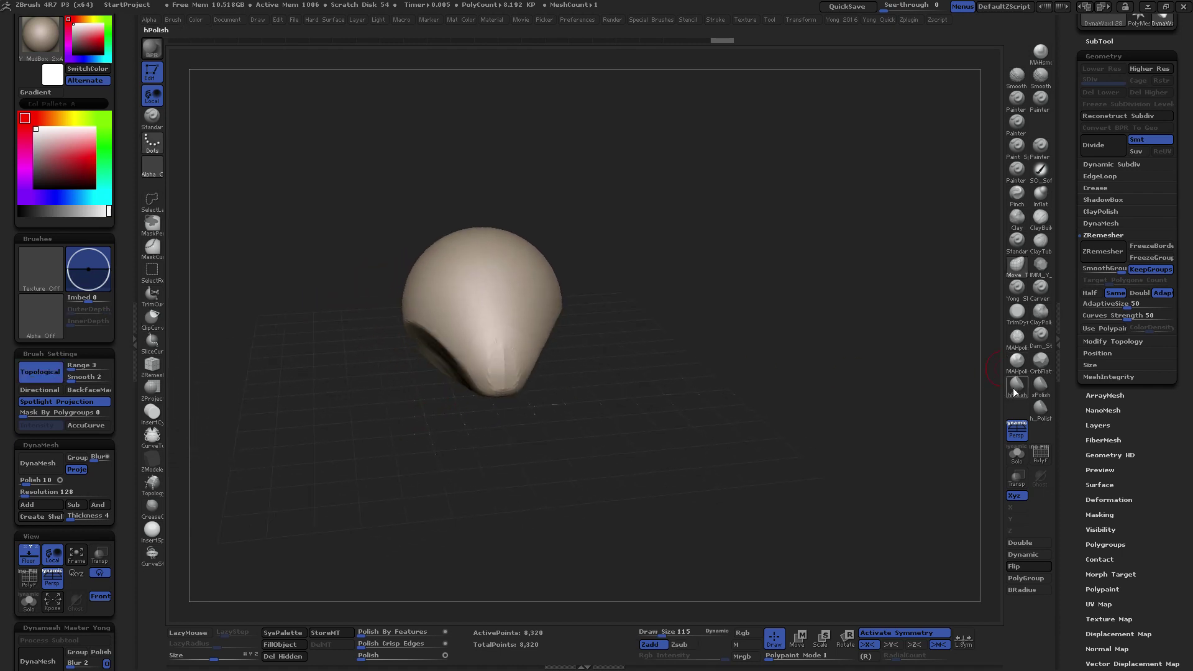
Select the hPolish brush and raise its draw size to about 300
left_click(1017, 386)
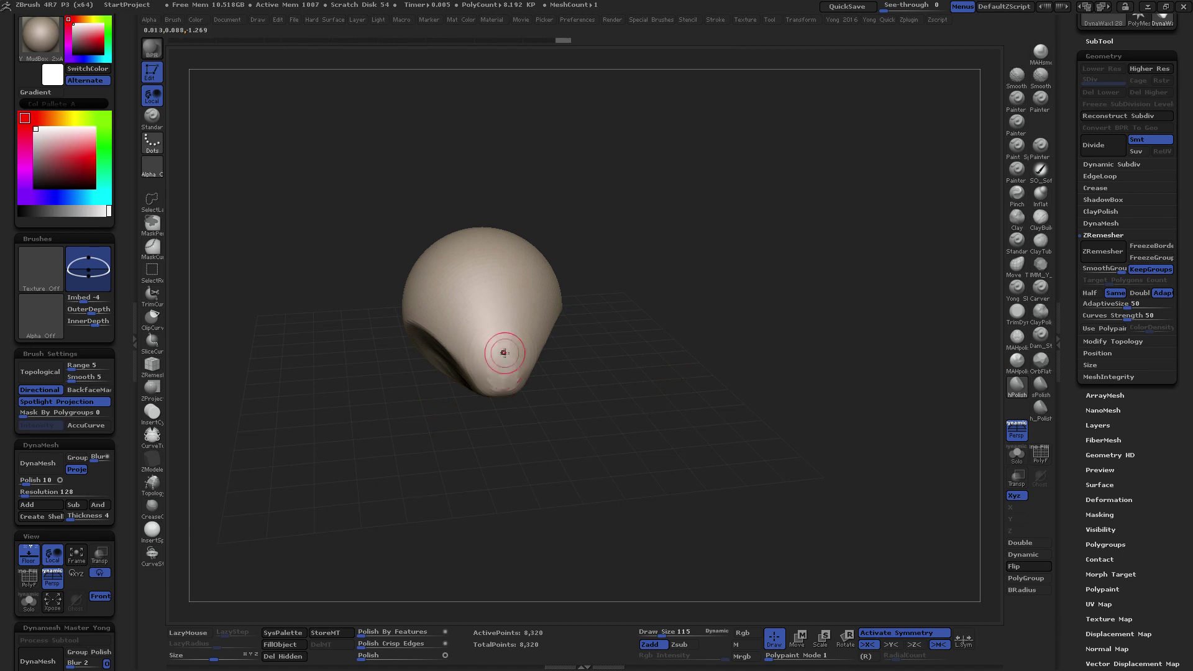
key("space")
left_click_drag(504, 311, 514, 338)
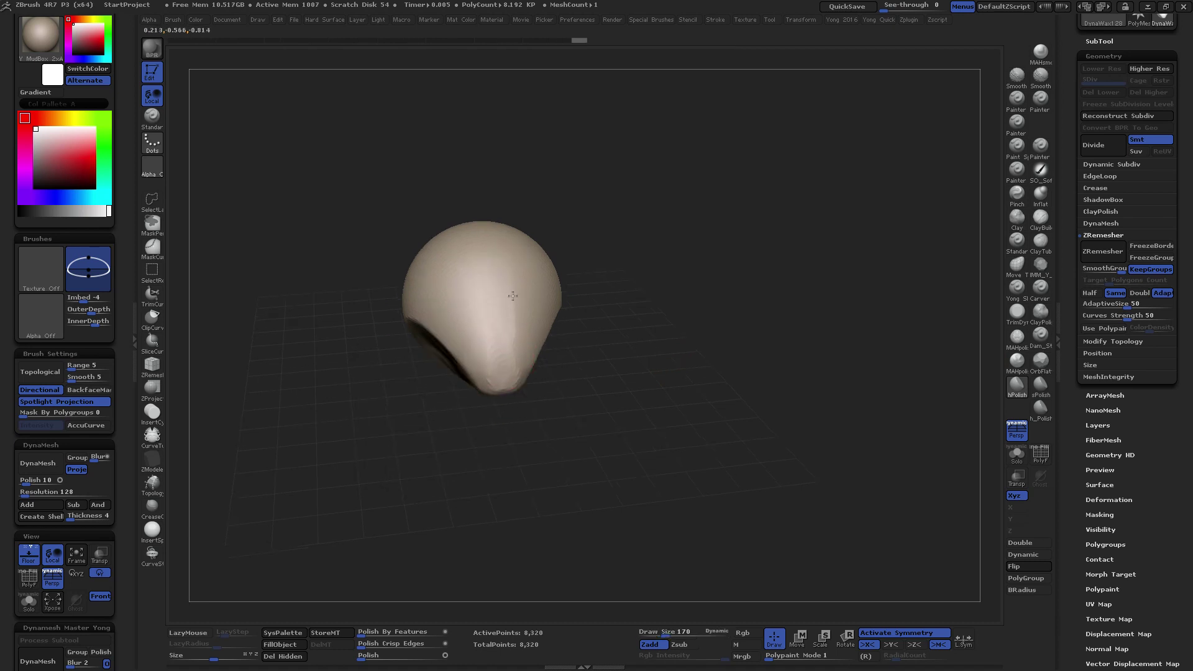
key("space")
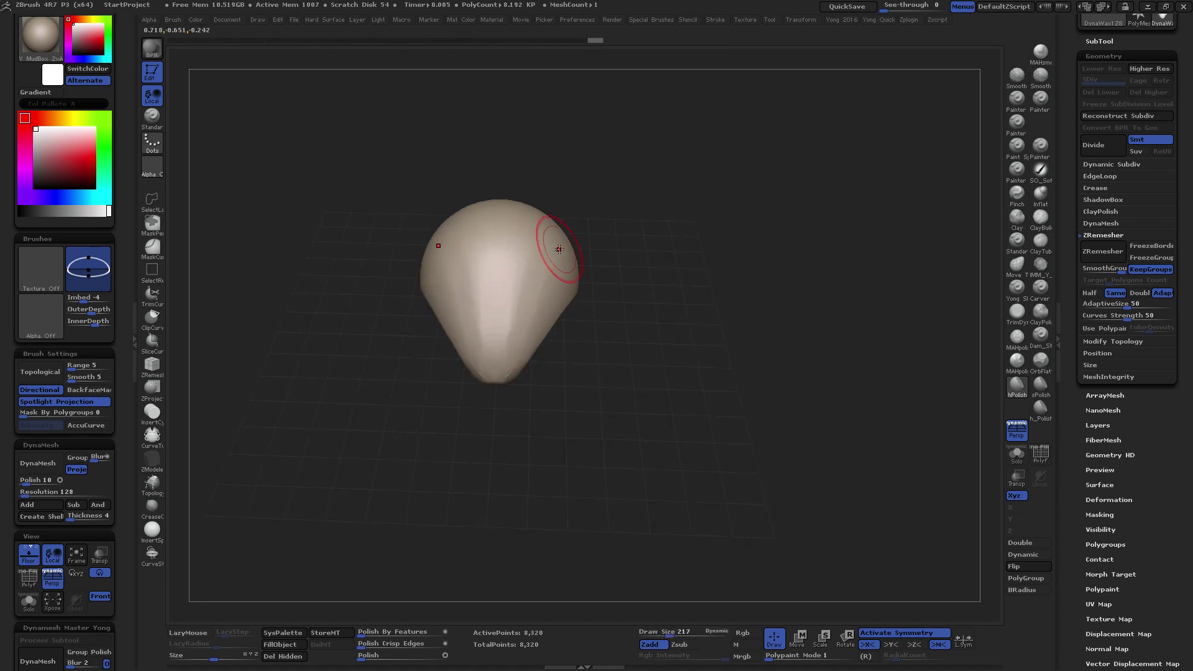
left_click_drag(517, 353, 520, 285)
Polish the head all around with hPolish at draw size 237, flattening a scooped front face
key("space")
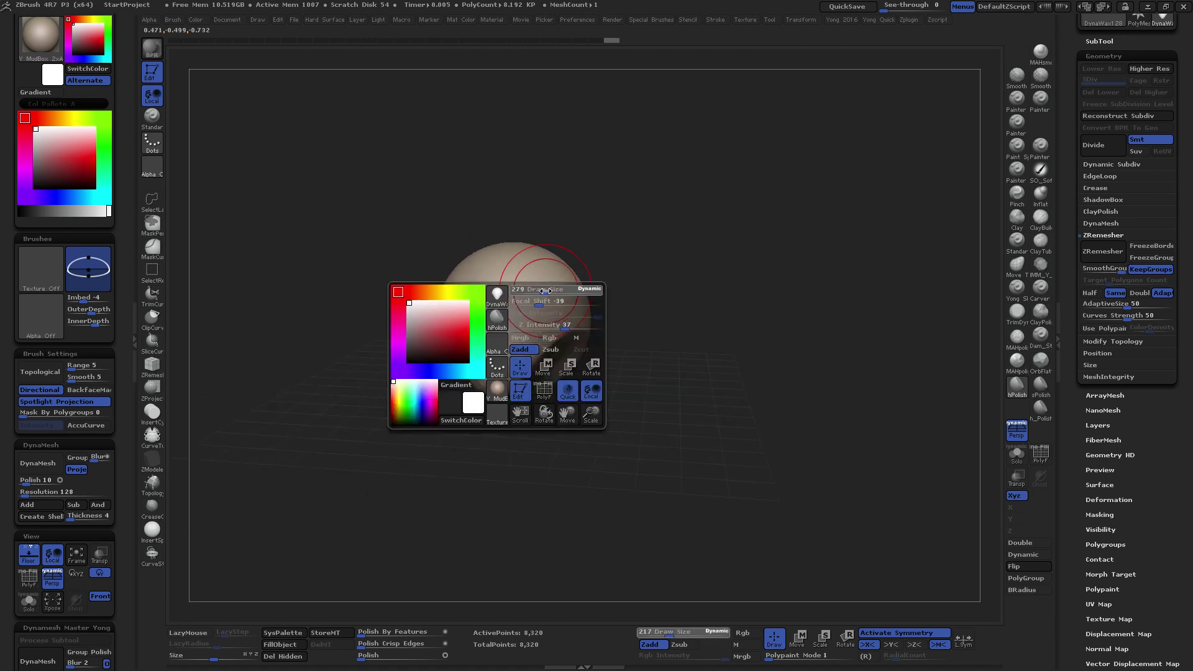
left_click_drag(589, 291, 533, 325)
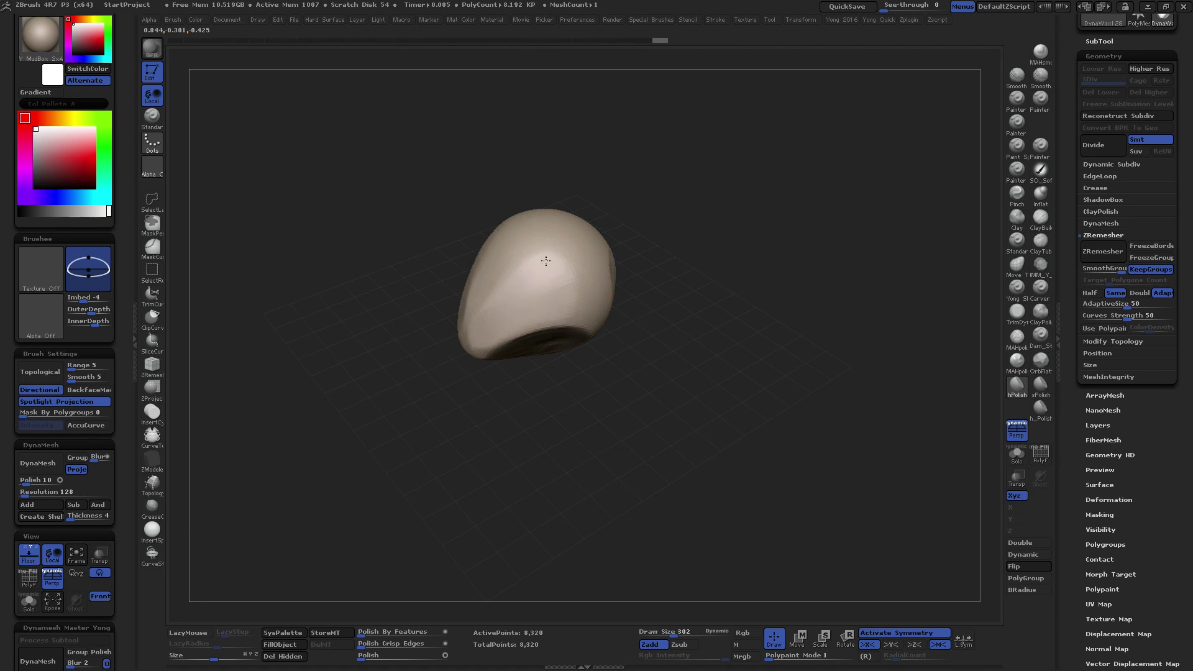
mouse_move(567, 280)
left_mouse_down()
mouse_move(534, 267)
mouse_move(529, 287)
left_mouse_up()
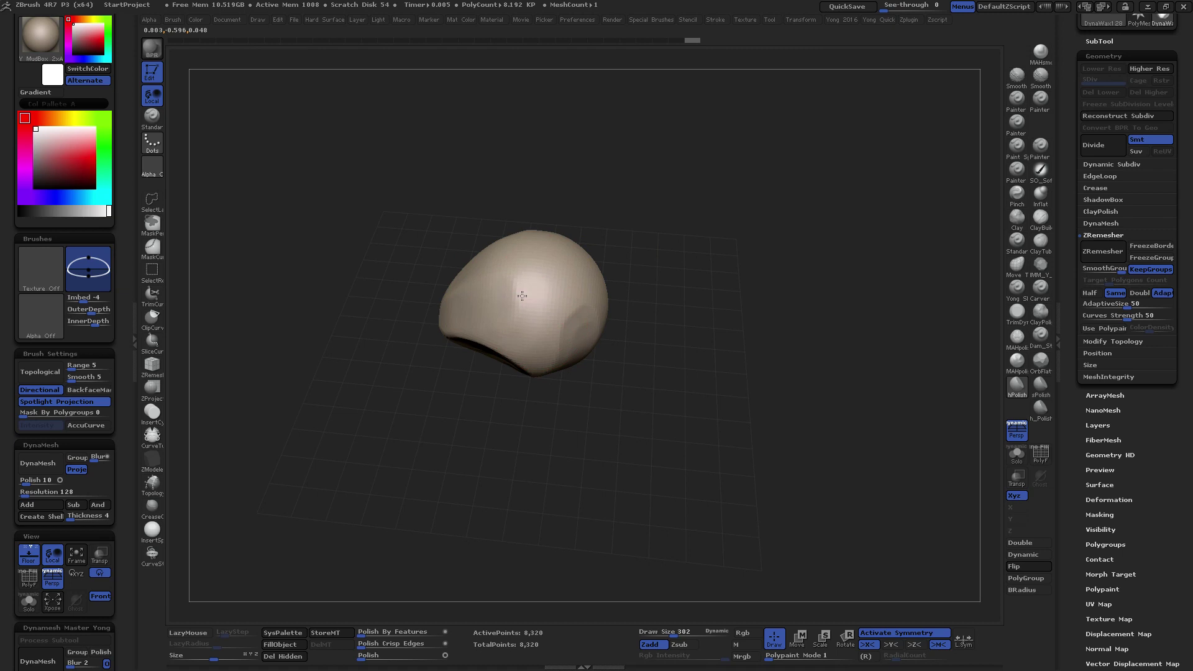
left_click_drag(562, 319, 547, 267)
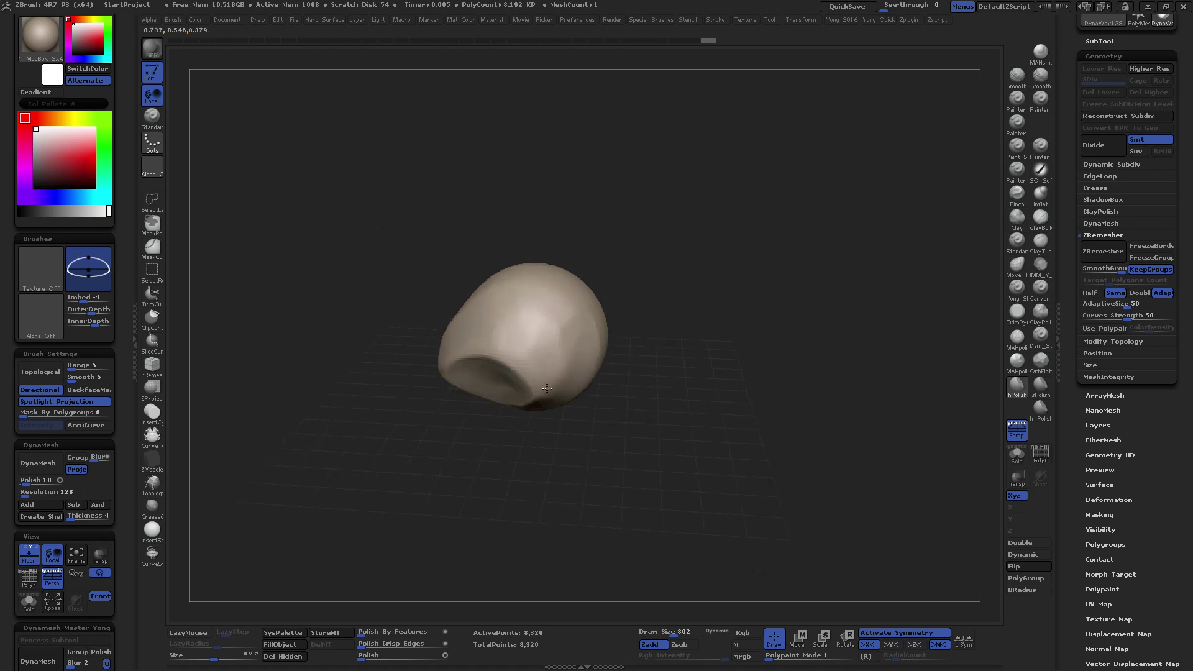
mouse_move(560, 346)
left_mouse_down()
mouse_move(543, 340)
mouse_move(562, 323)
left_mouse_up()
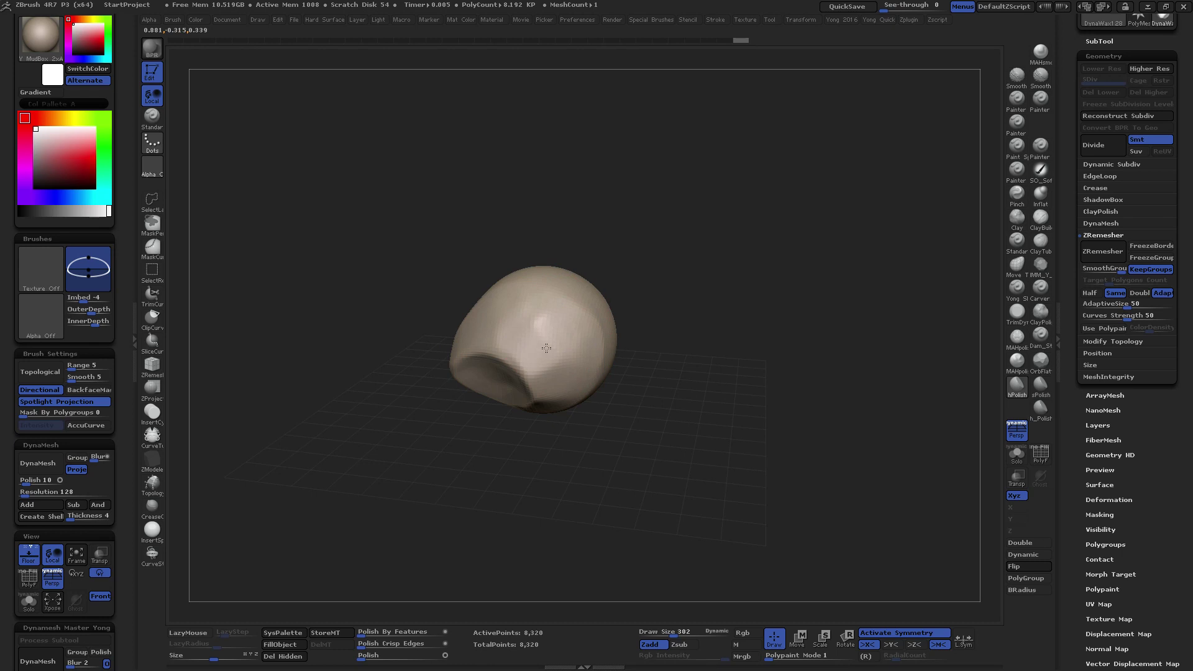
key("space")
left_click_drag(562, 293, 532, 308)
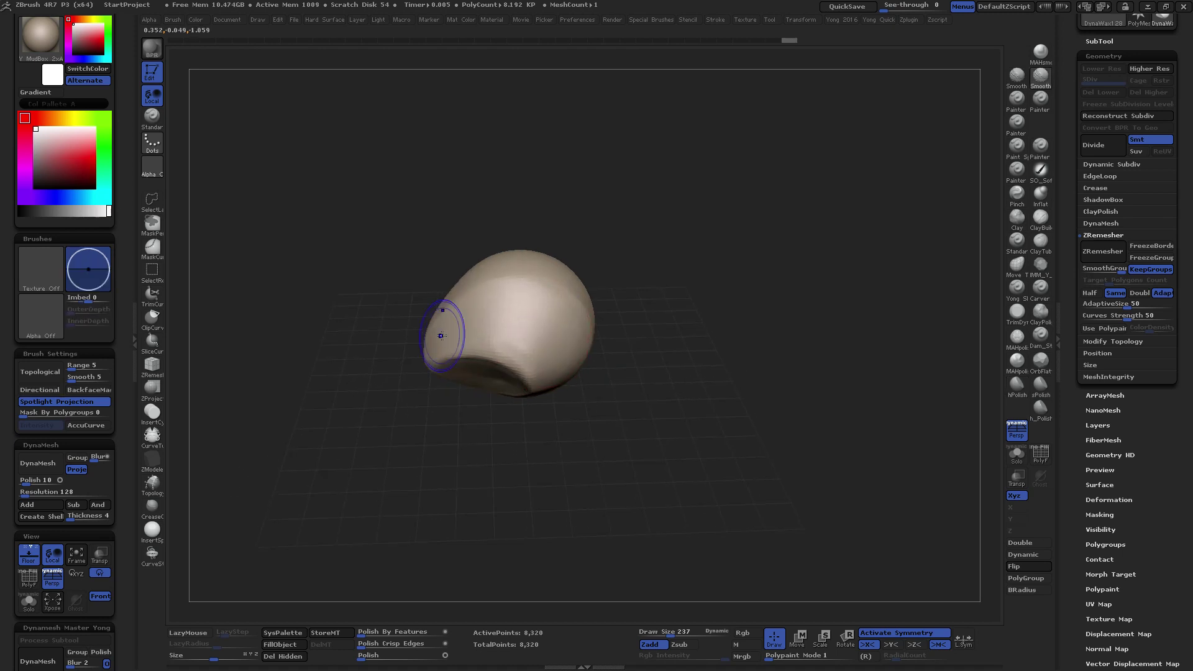
left_click_drag(439, 332, 488, 319)
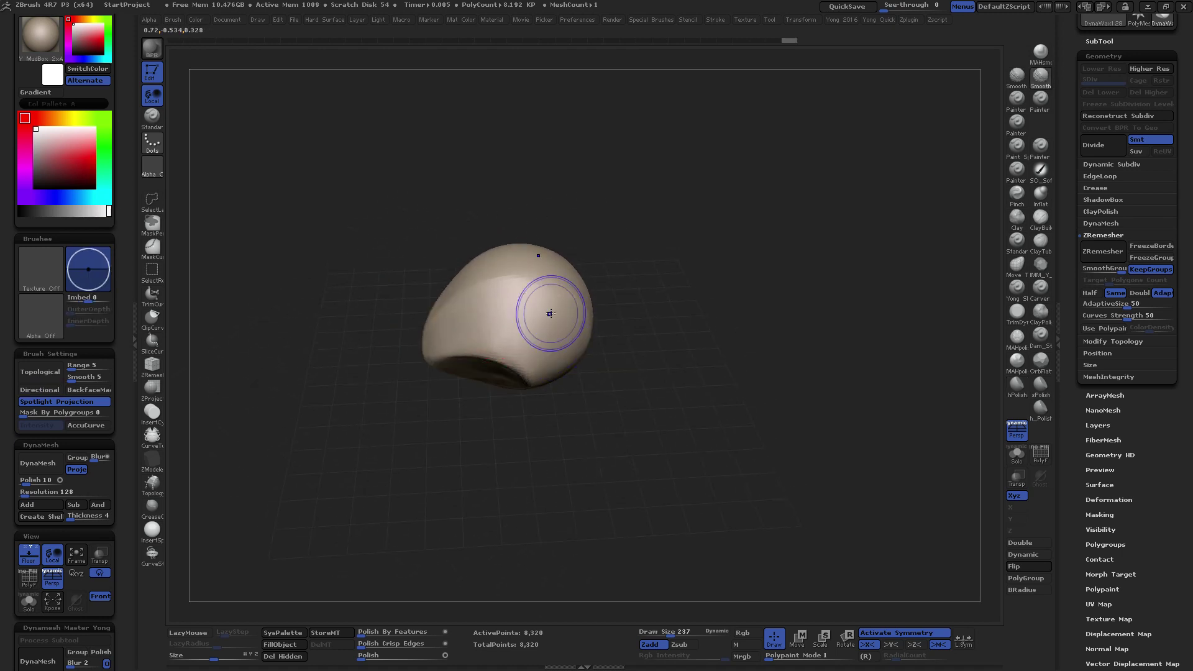
mouse_move(615, 348)
left_mouse_down()
mouse_move(641, 322)
mouse_move(572, 333)
mouse_move(540, 367)
mouse_move(582, 347)
left_mouse_up()
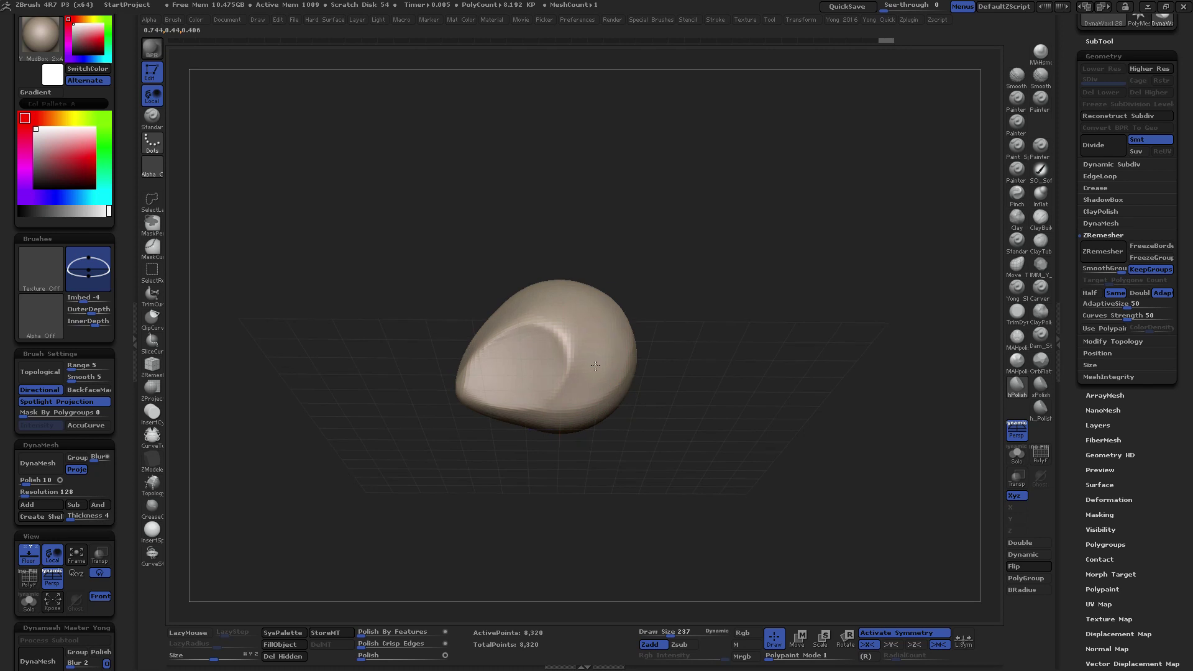
mouse_move(581, 383)
left_mouse_down()
mouse_move(557, 428)
mouse_move(649, 369)
left_mouse_up()
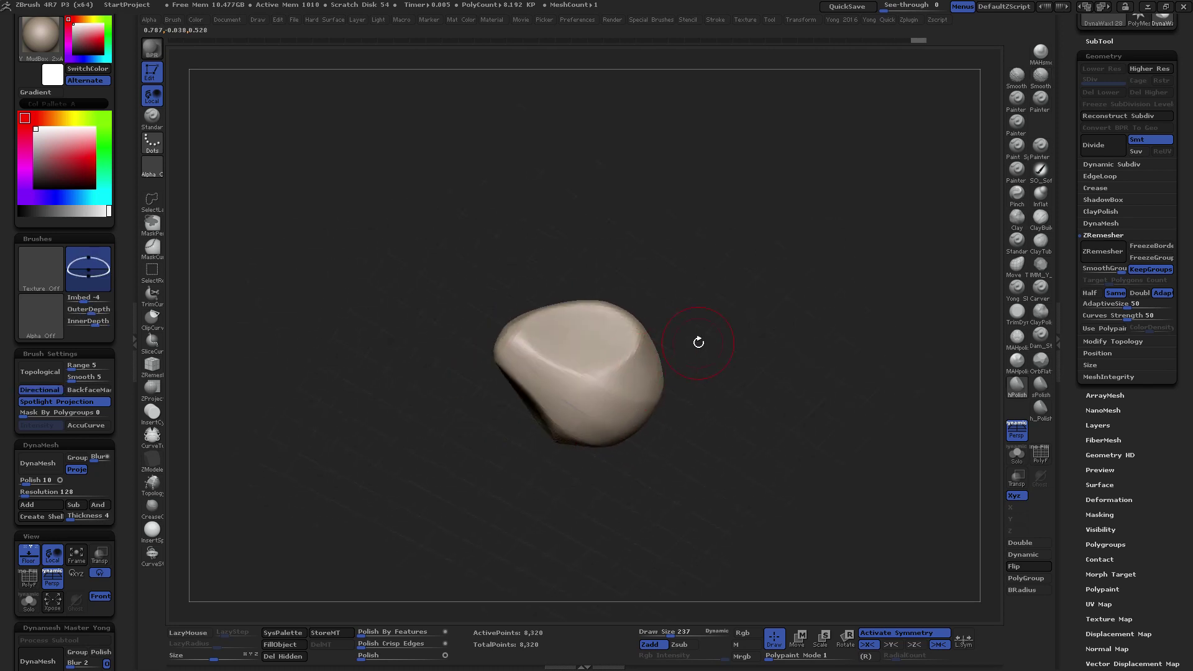
Set up Dam_Standard at draw size 137 with LazyRadius 17, then subdivide to level 2
left_click(1041, 337)
key("space")
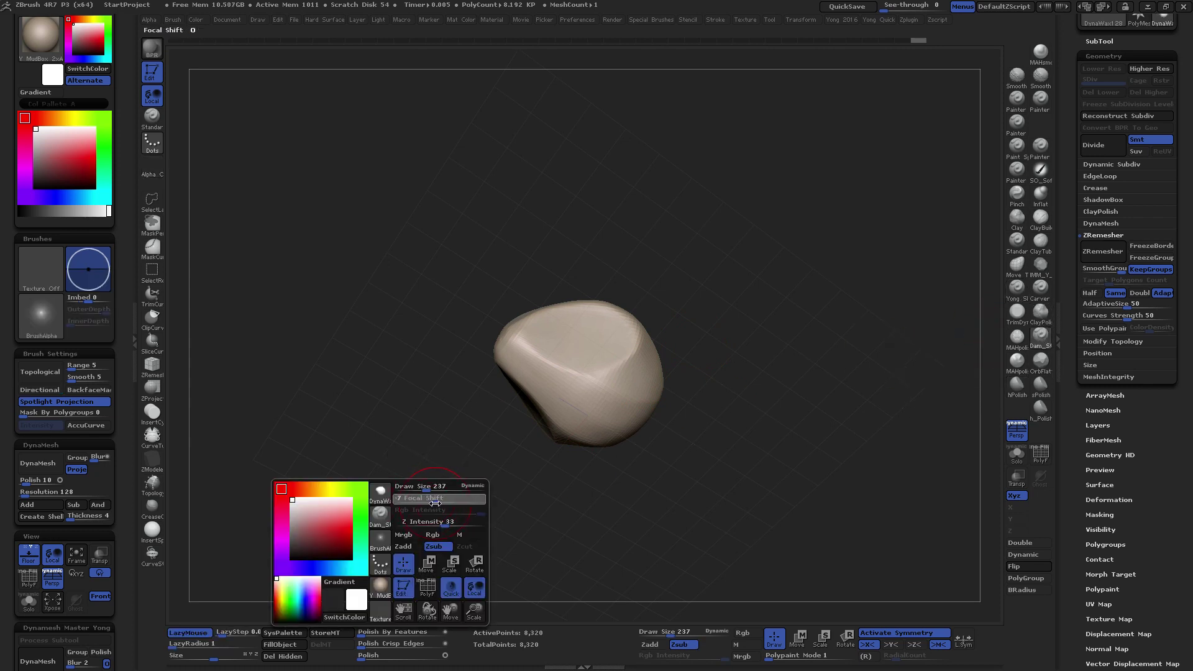
left_click_drag(432, 488, 415, 490)
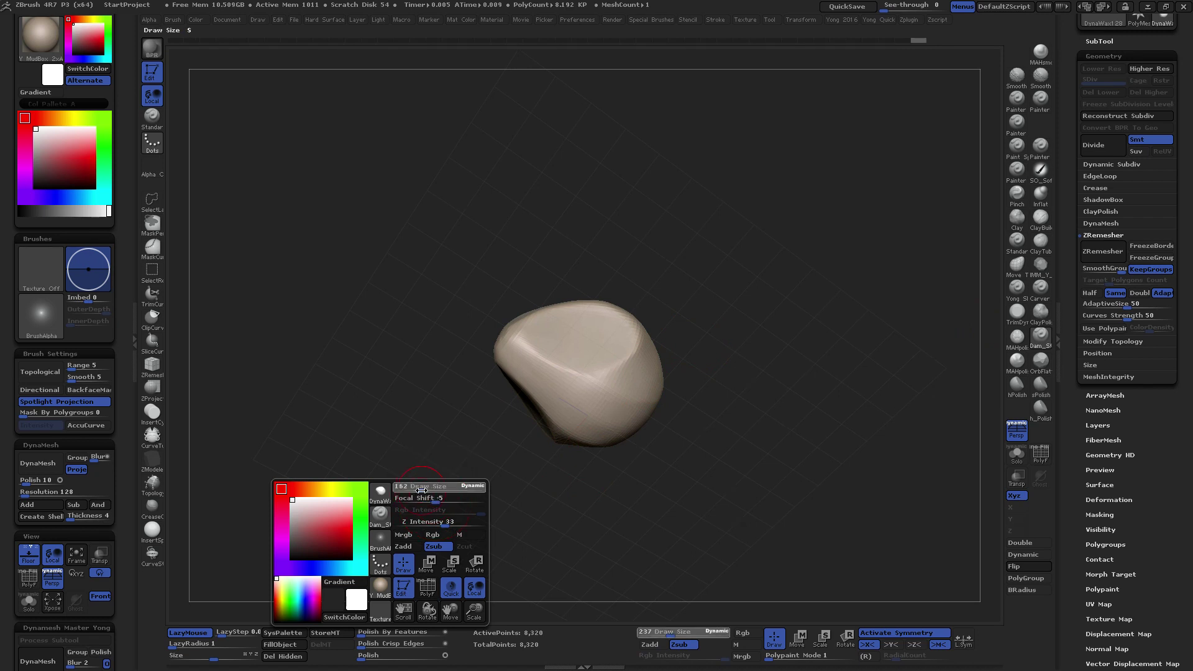
left_click(205, 645)
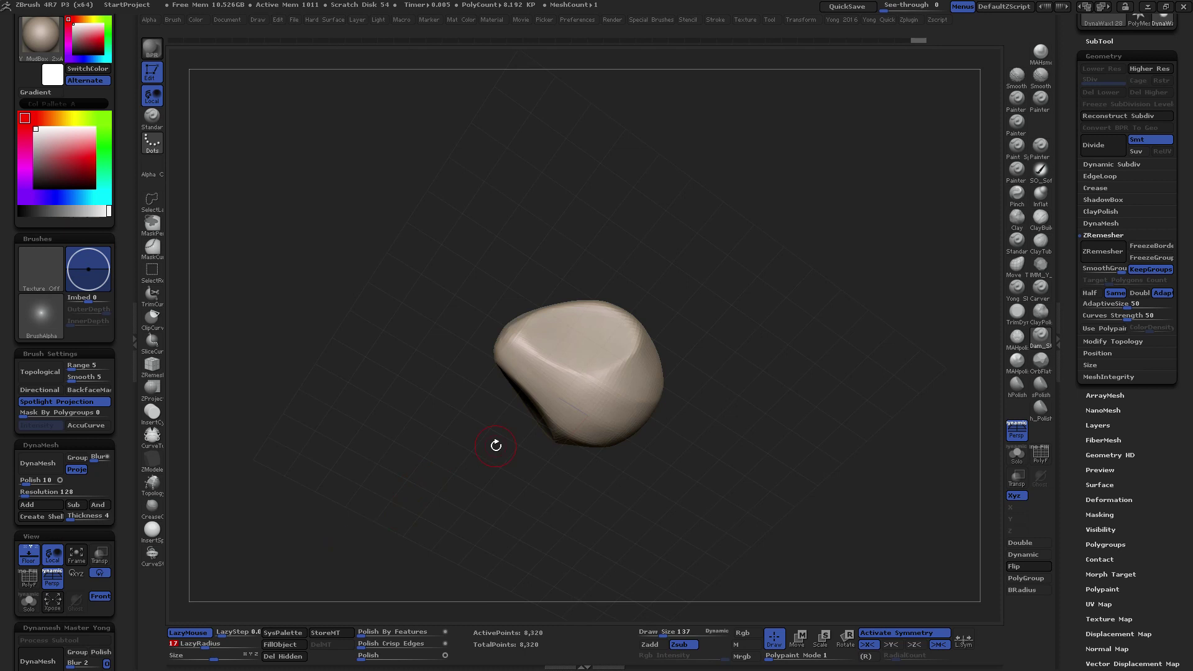
left_click_drag(496, 446, 389, 523)
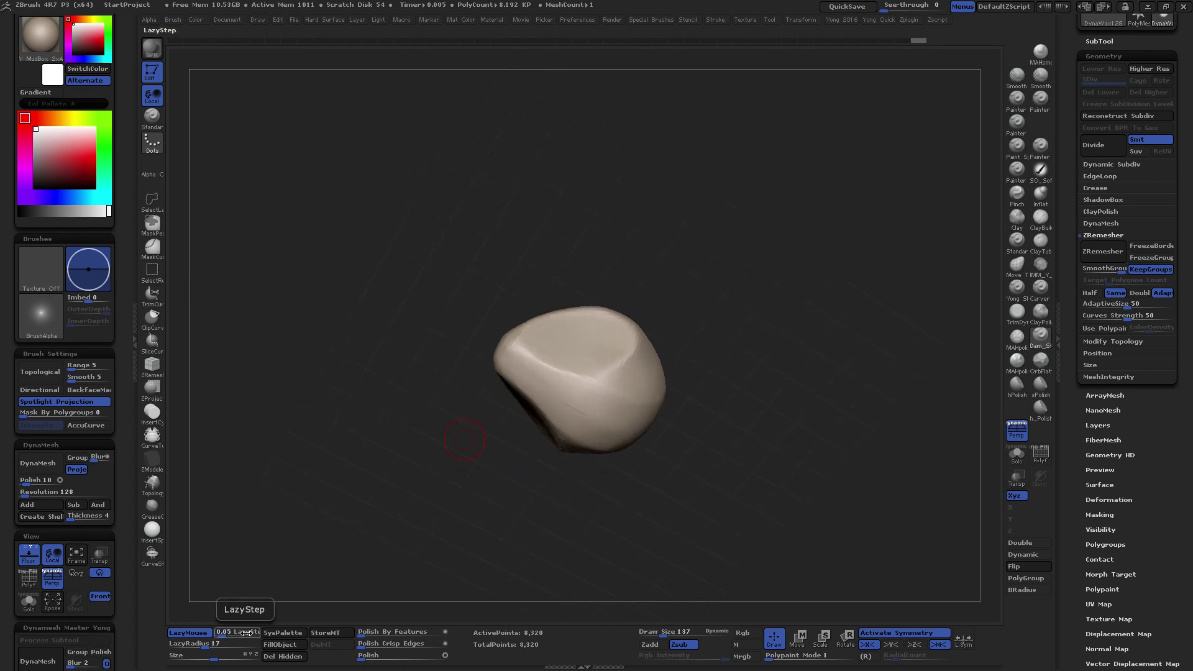
left_click_drag(573, 389, 581, 375)
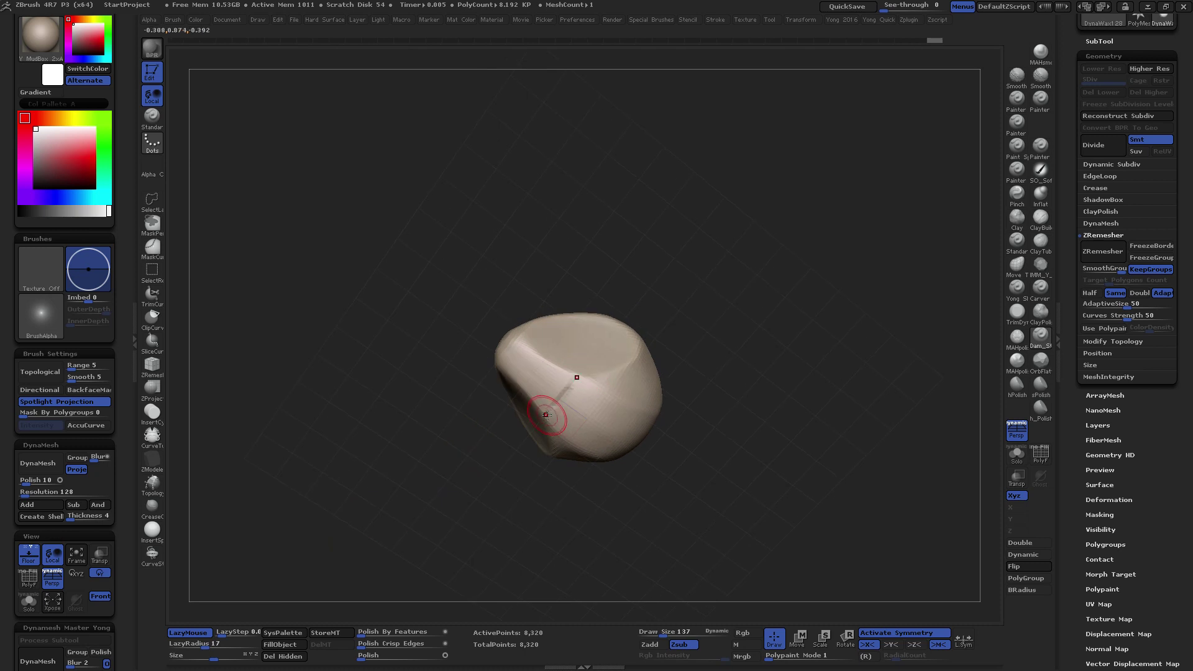
key("ctrl+d")
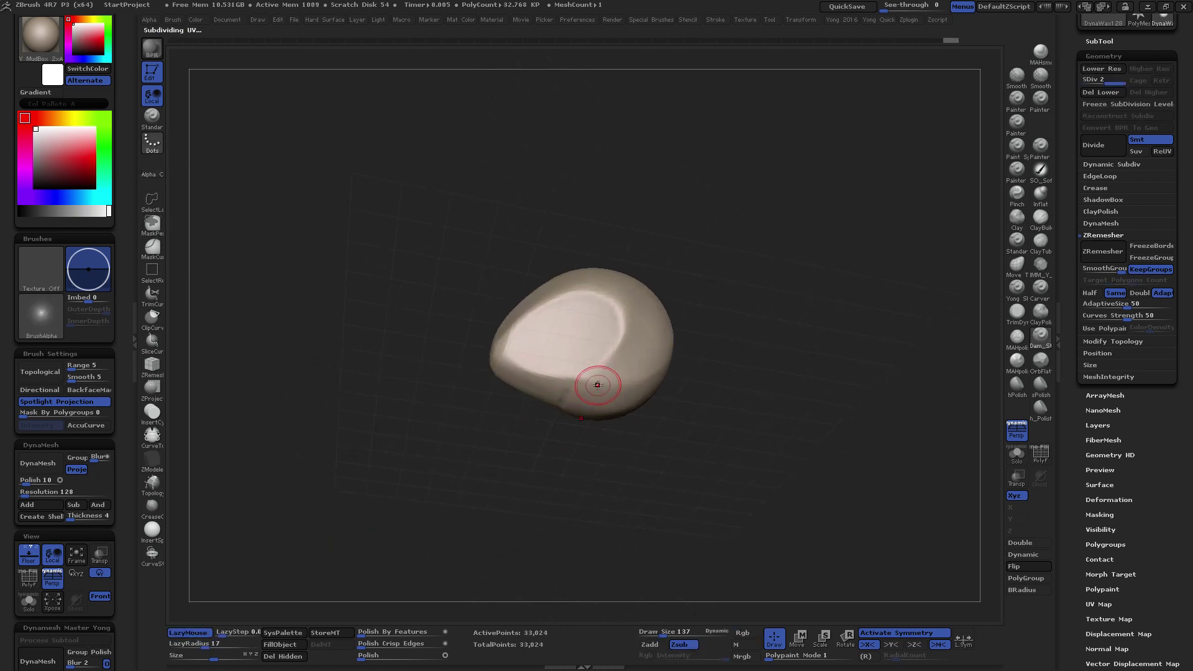
Carve a thin groove along the front face's lower rim at draw size 82 and soften the crease
left_click_drag(597, 386, 601, 339)
left_click_drag(553, 403, 542, 415)
key("space")
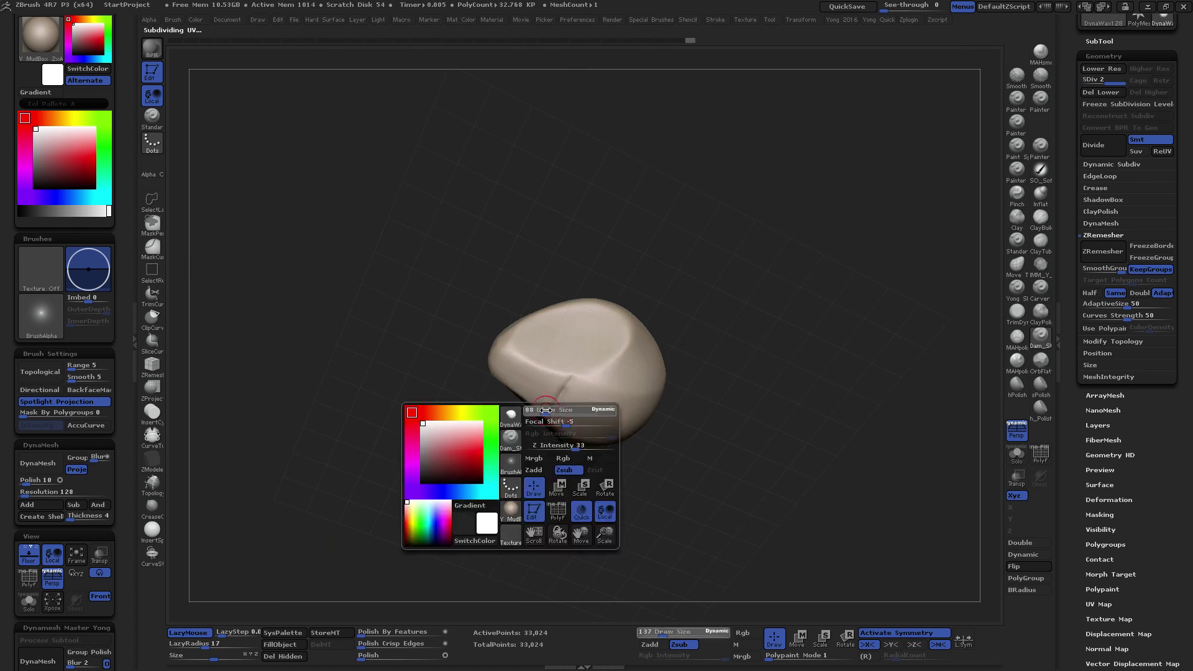
left_click_drag(569, 369, 569, 373)
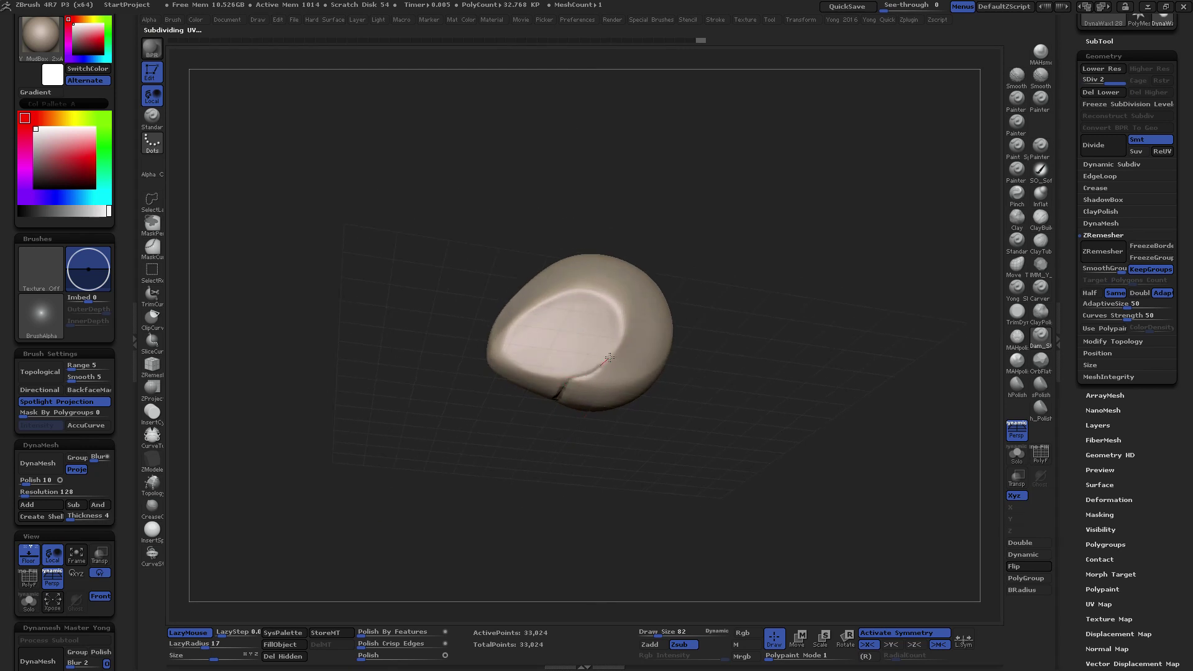
left_click_drag(585, 295, 591, 299)
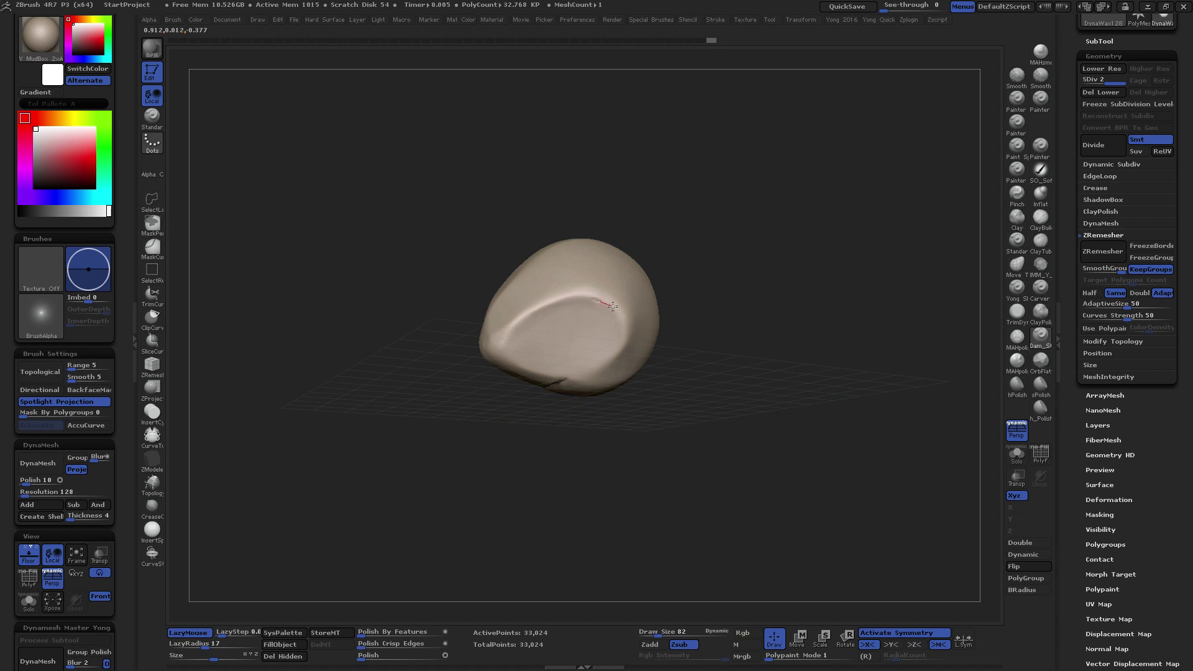
left_click_drag(561, 379, 578, 314)
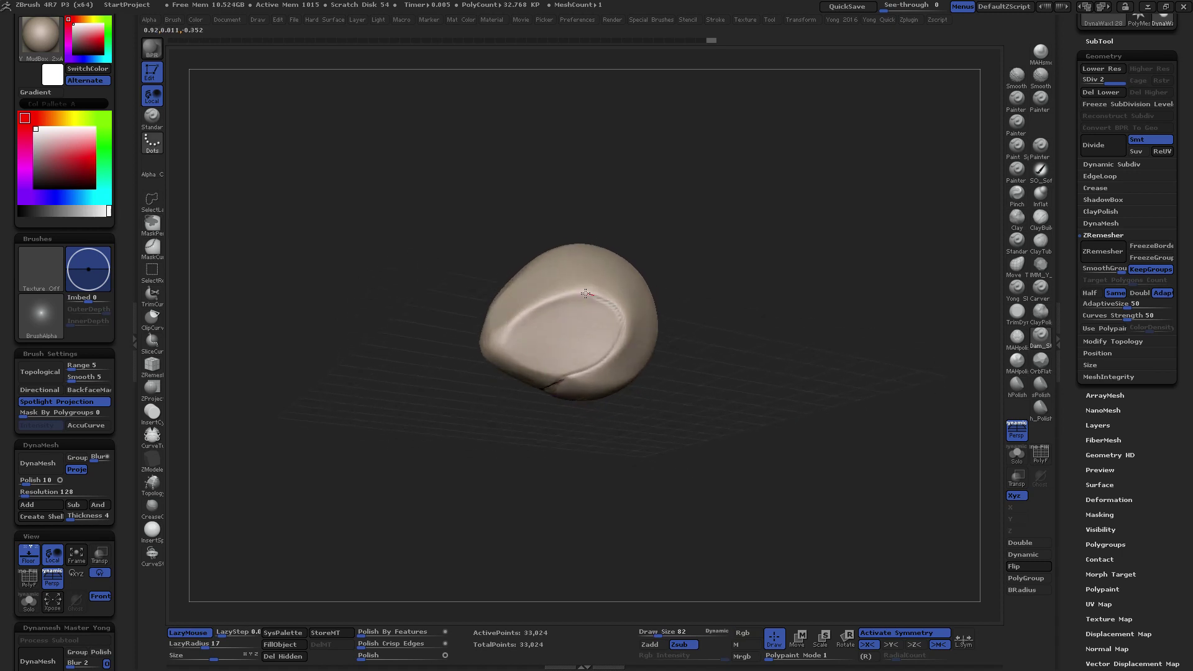
mouse_move(515, 341)
left_mouse_down()
mouse_move(485, 394)
mouse_move(485, 373)
mouse_move(498, 417)
left_mouse_up()
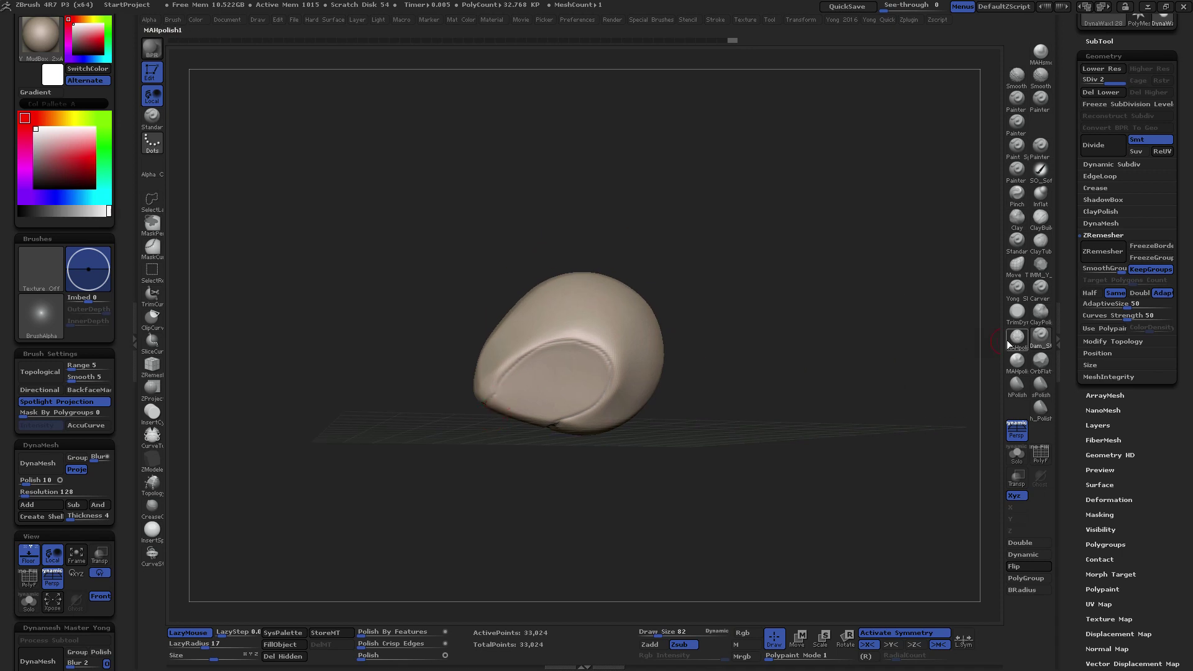
Pick the Move Topological brush and raise Draw Size to 137
left_click(1017, 265)
key("space")
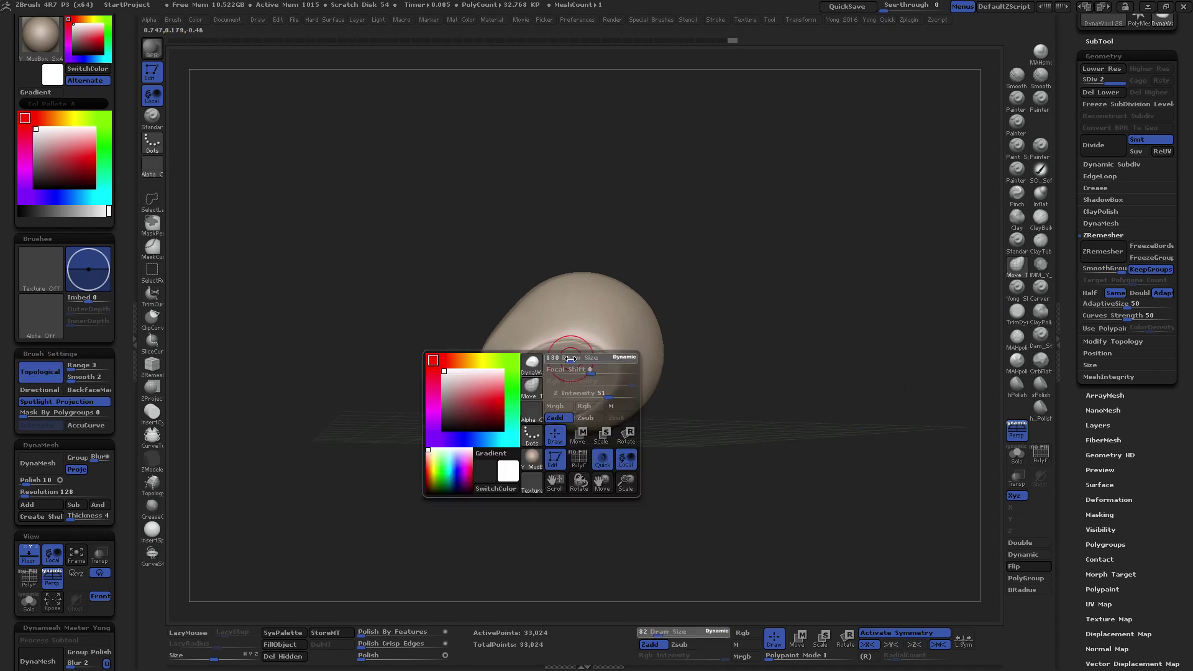
left_click_drag(570, 359, 576, 359)
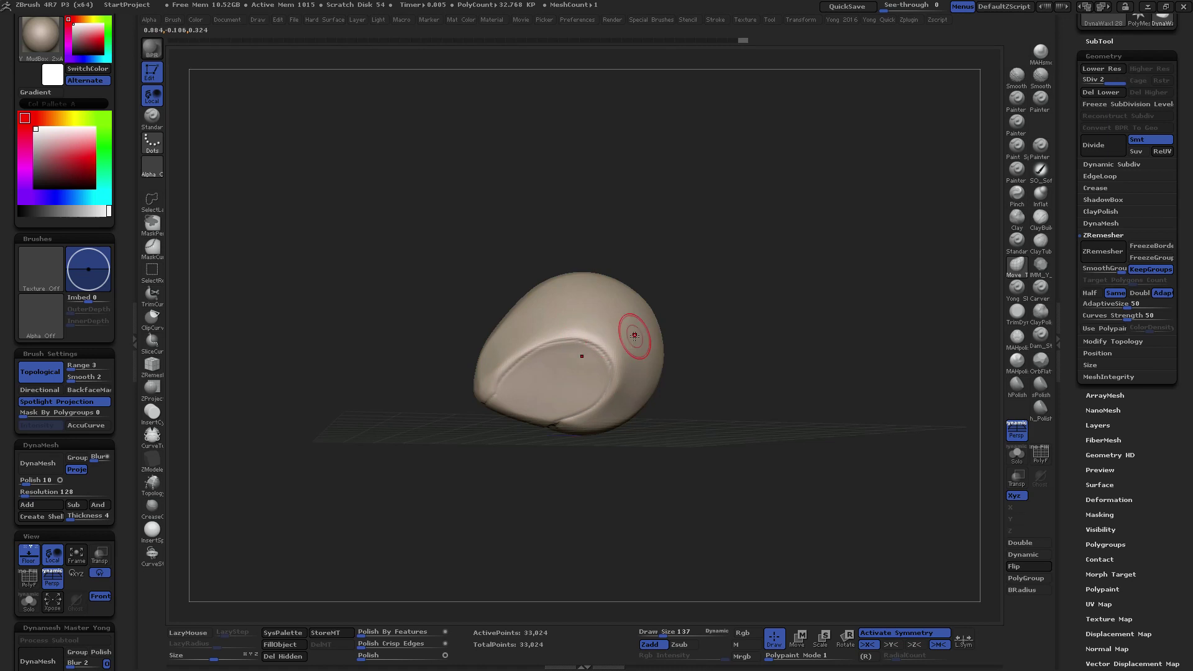
mouse_move(675, 339)
left_mouse_down()
mouse_move(663, 398)
mouse_move(674, 366)
left_mouse_up()
Flatten the planes around the head's opening with the hPolish brush
left_click(1017, 384)
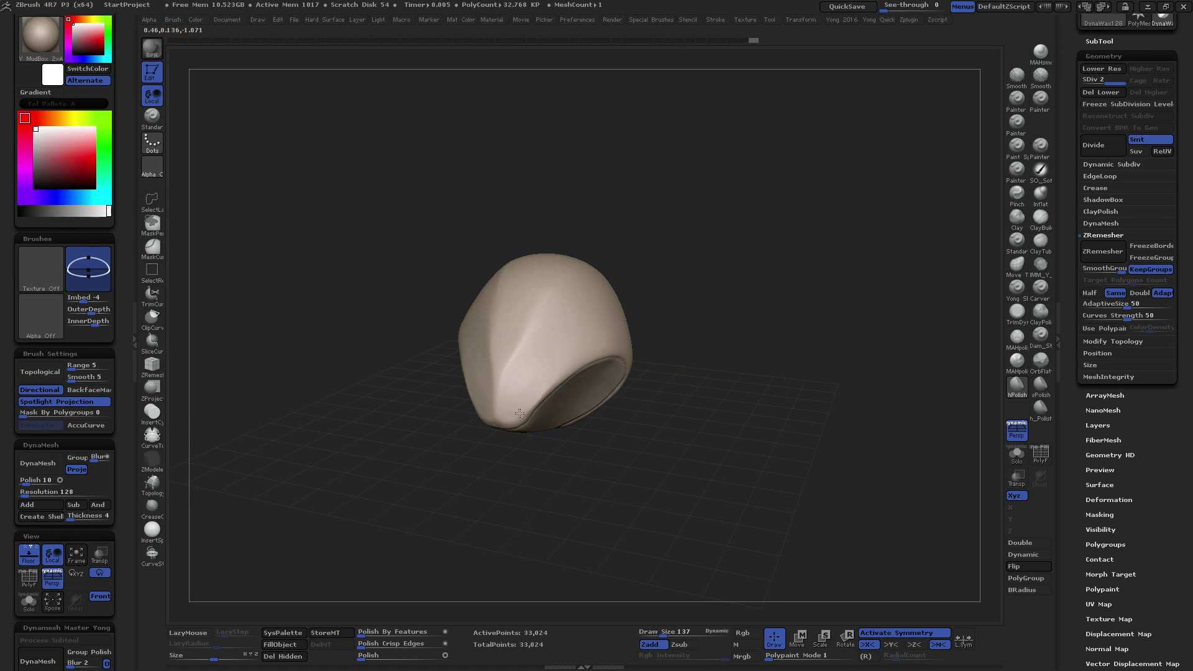
mouse_move(543, 389)
left_mouse_down()
mouse_move(547, 373)
mouse_move(562, 373)
left_mouse_up()
key("space")
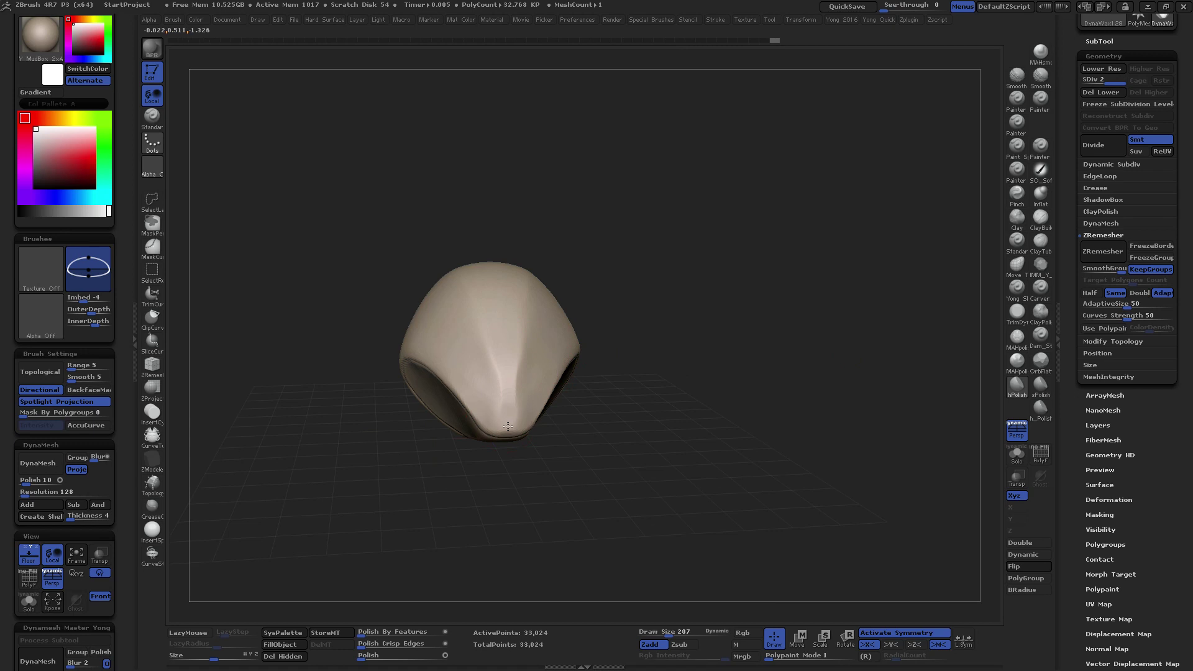
left_click_drag(508, 386, 541, 360)
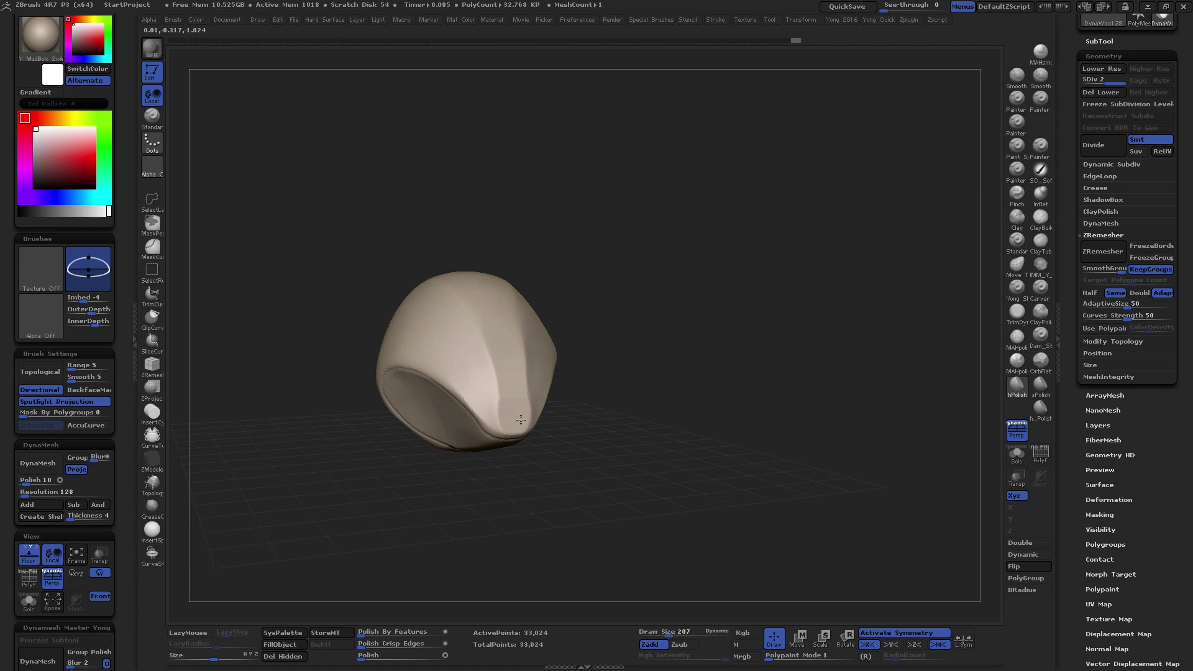
left_click_drag(513, 328, 526, 353)
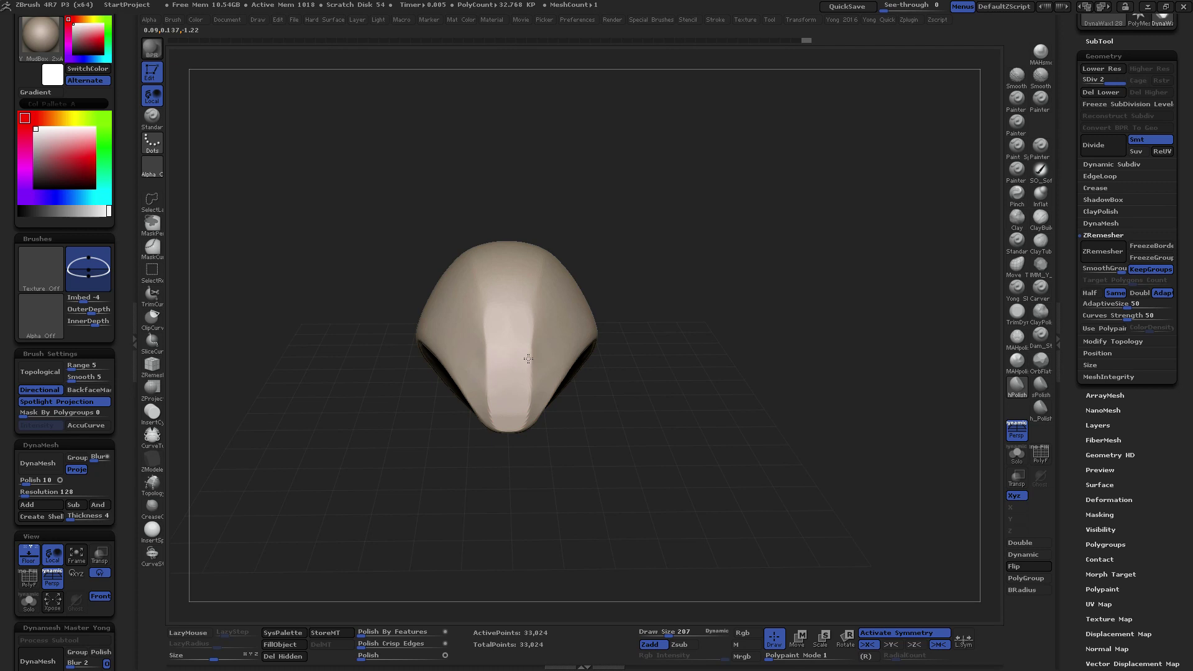
left_click_drag(533, 304, 506, 301)
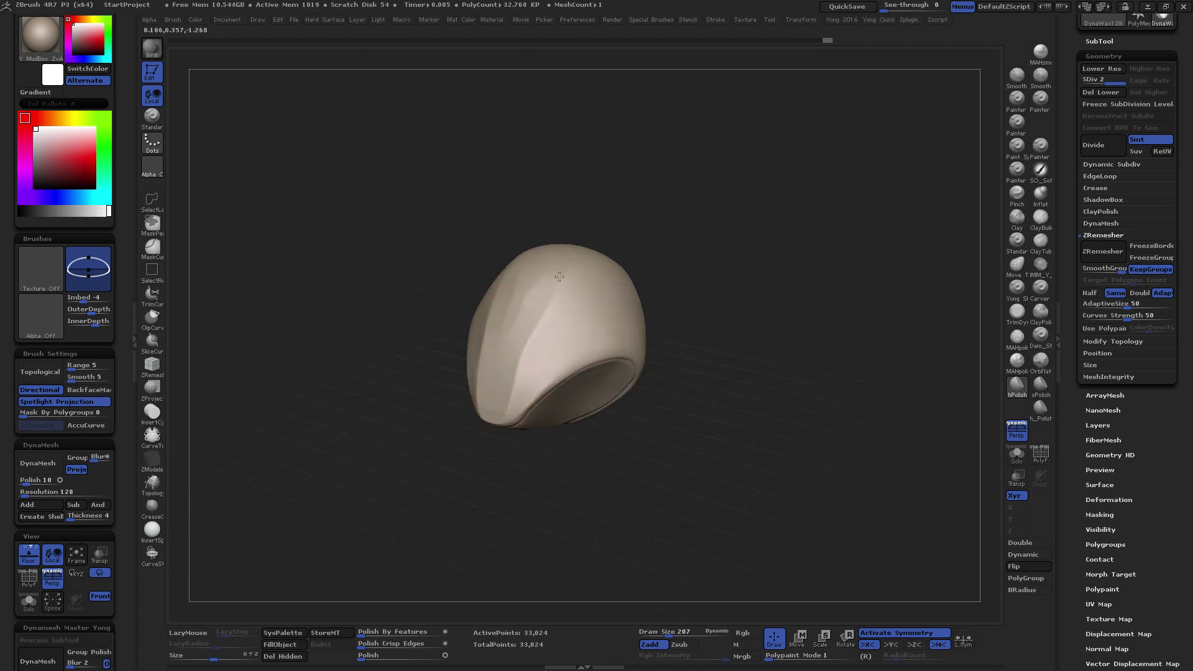
left_click_drag(539, 274, 495, 394)
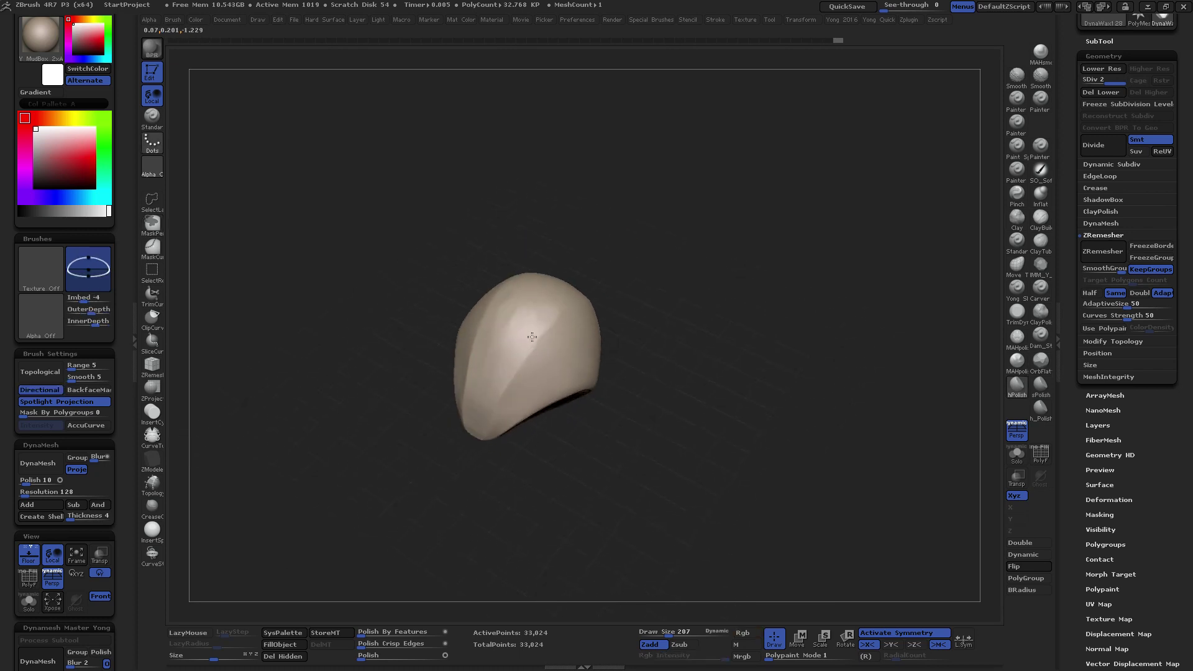
left_click_drag(531, 273, 513, 260)
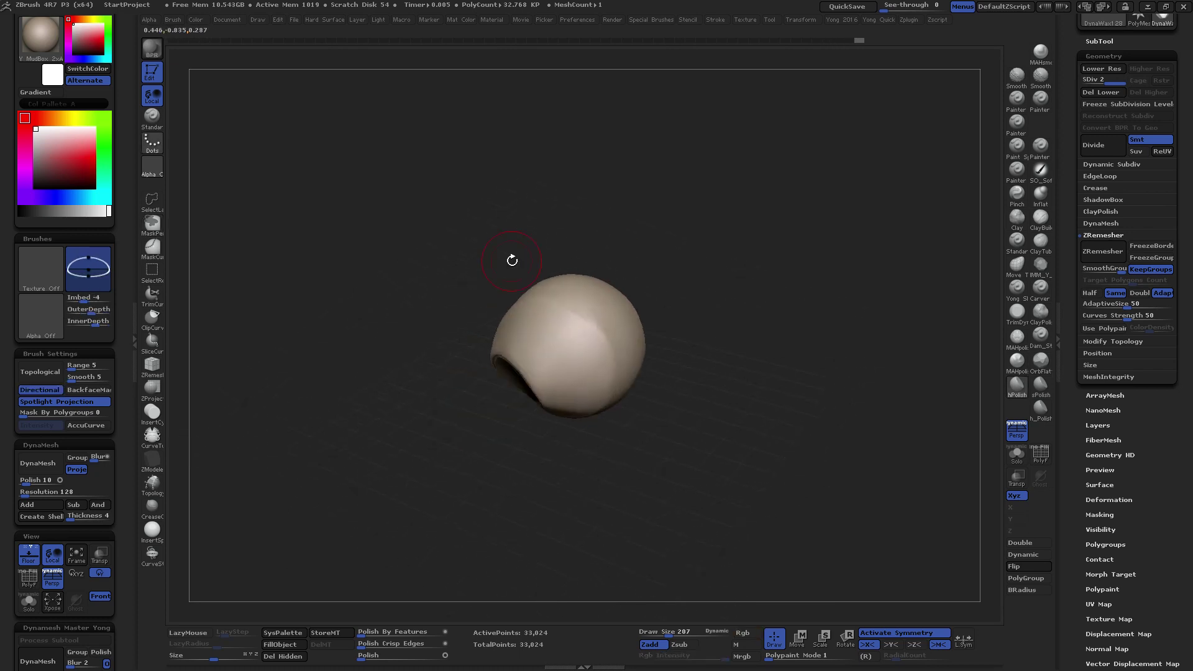
Turn off the Floor grid, rotate on the Y axis, and expand Material > Modifiers
left_click(28, 552)
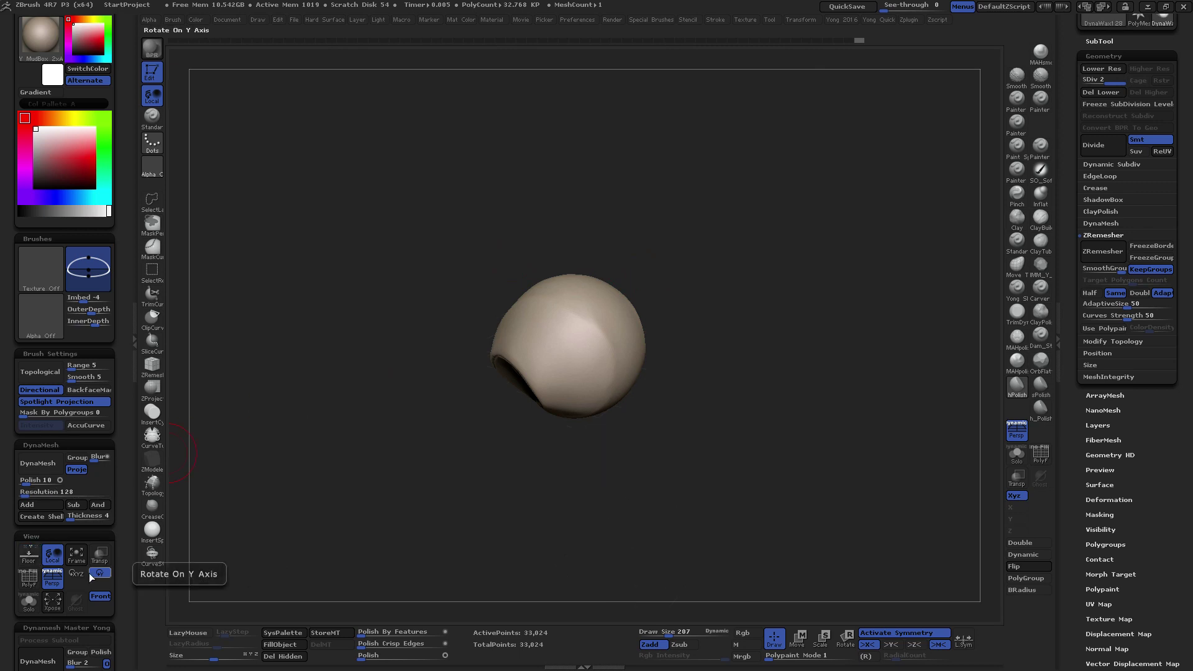
left_click(100, 596)
left_click_drag(684, 360, 764, 369, "alt")
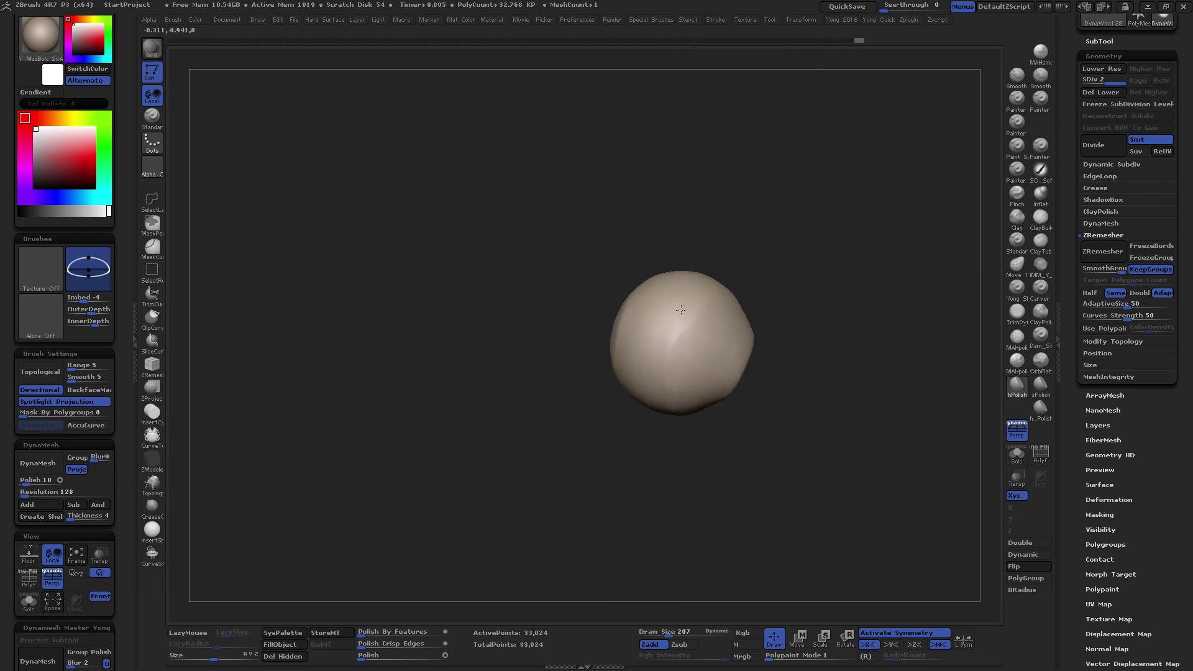
left_click_drag(660, 399, 678, 318)
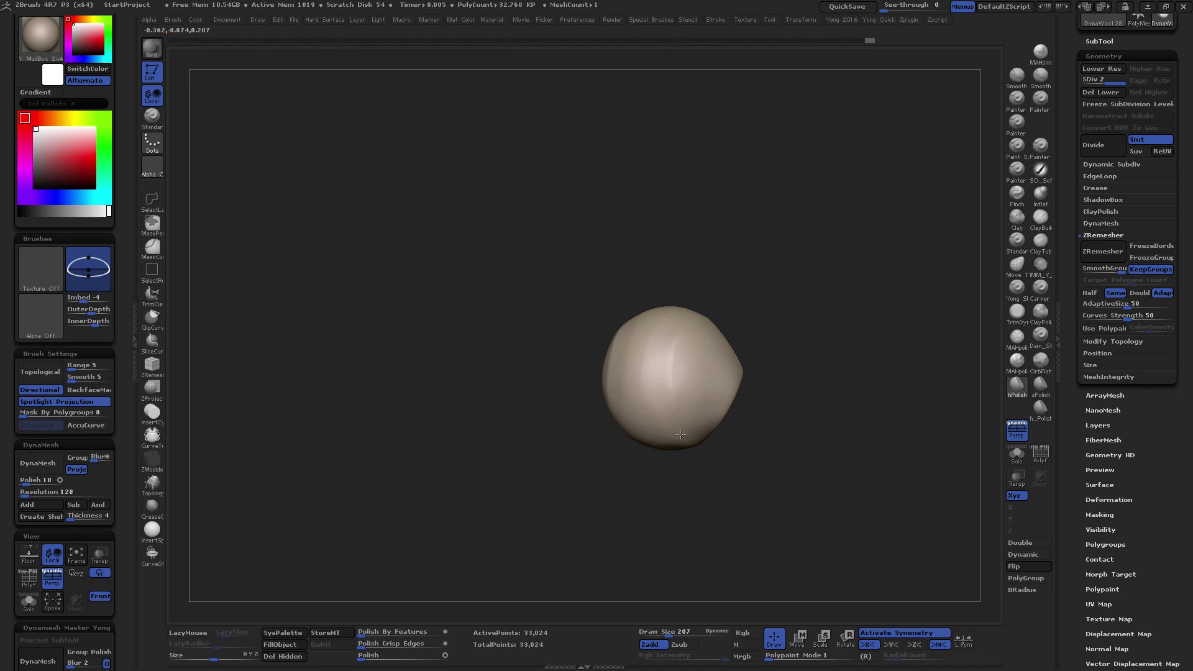
left_click_drag(674, 368, 673, 423)
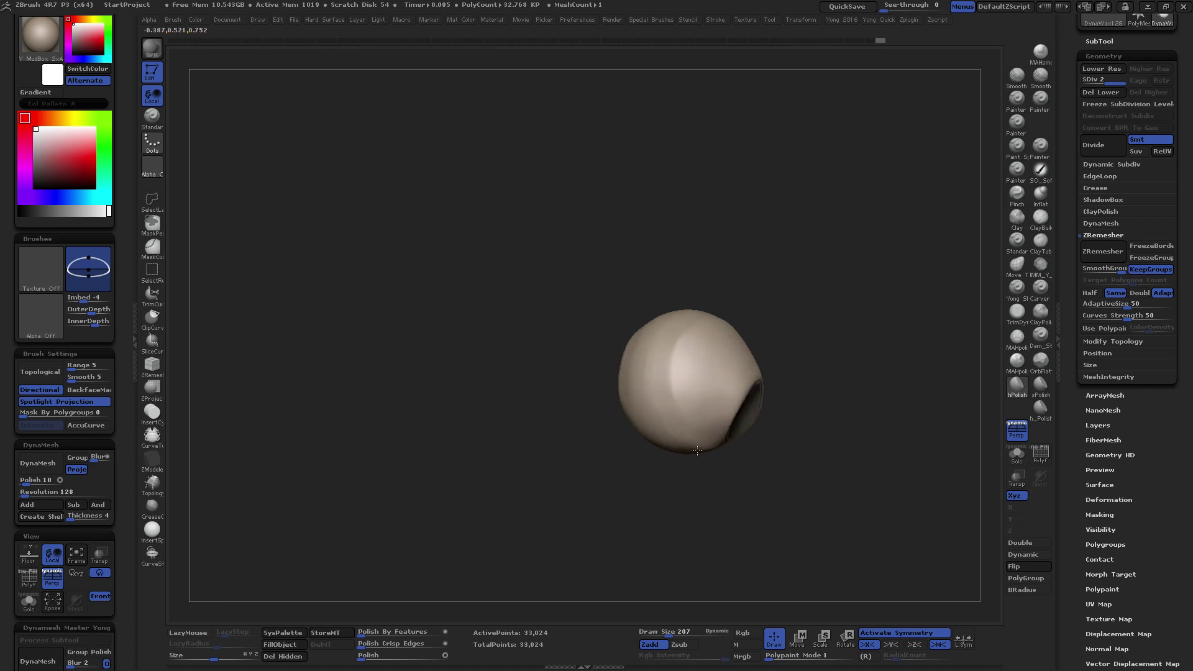
mouse_move(674, 346)
left_mouse_down()
mouse_move(732, 338)
mouse_move(661, 485)
left_mouse_up()
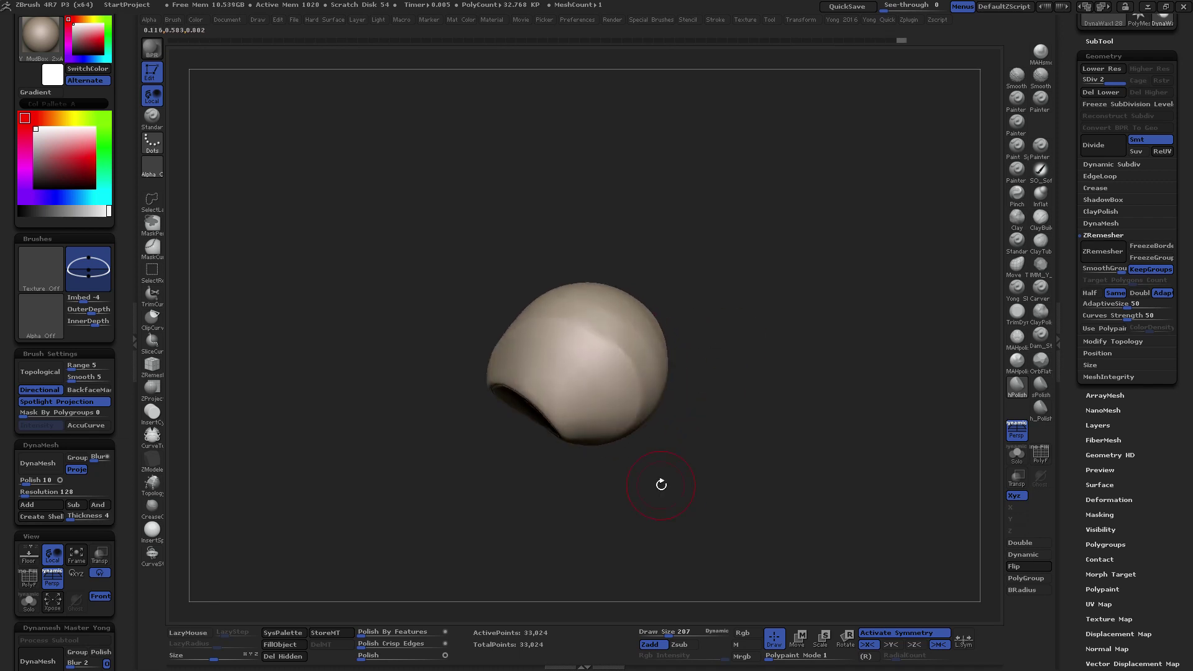
left_click(491, 19)
left_click(533, 194)
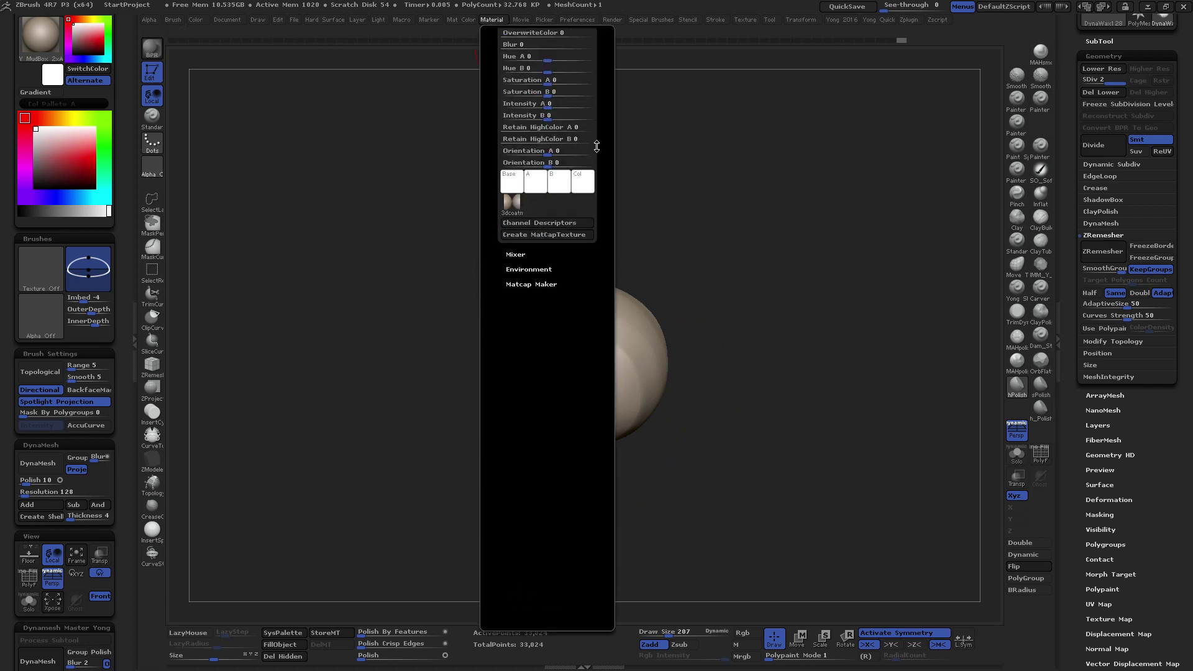
Adjust Cavity Detection and lower the material's Intensity B to about 0.90
mouse_move(598, 145)
left_mouse_down()
mouse_move(601, 260)
mouse_move(570, 244)
mouse_move(582, 243)
left_mouse_up()
mouse_move(706, 301)
left_mouse_down()
mouse_move(497, 345)
mouse_move(493, 314)
mouse_move(400, 299)
mouse_move(399, 315)
left_mouse_up()
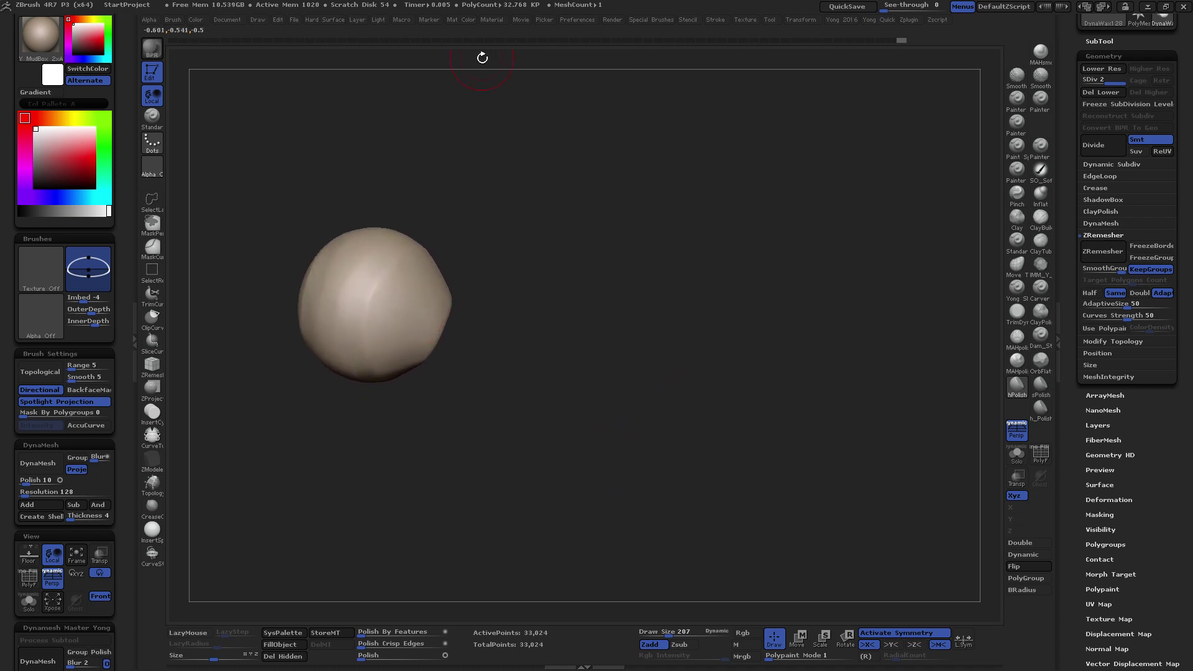
left_click(499, 20)
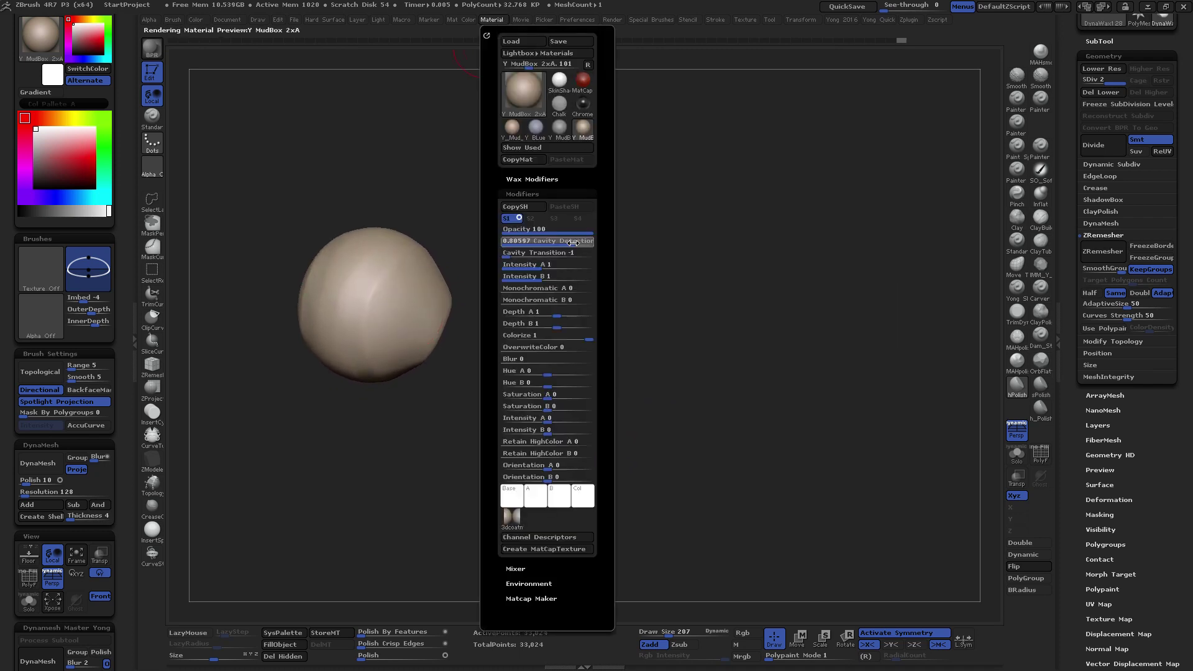
left_click(538, 278)
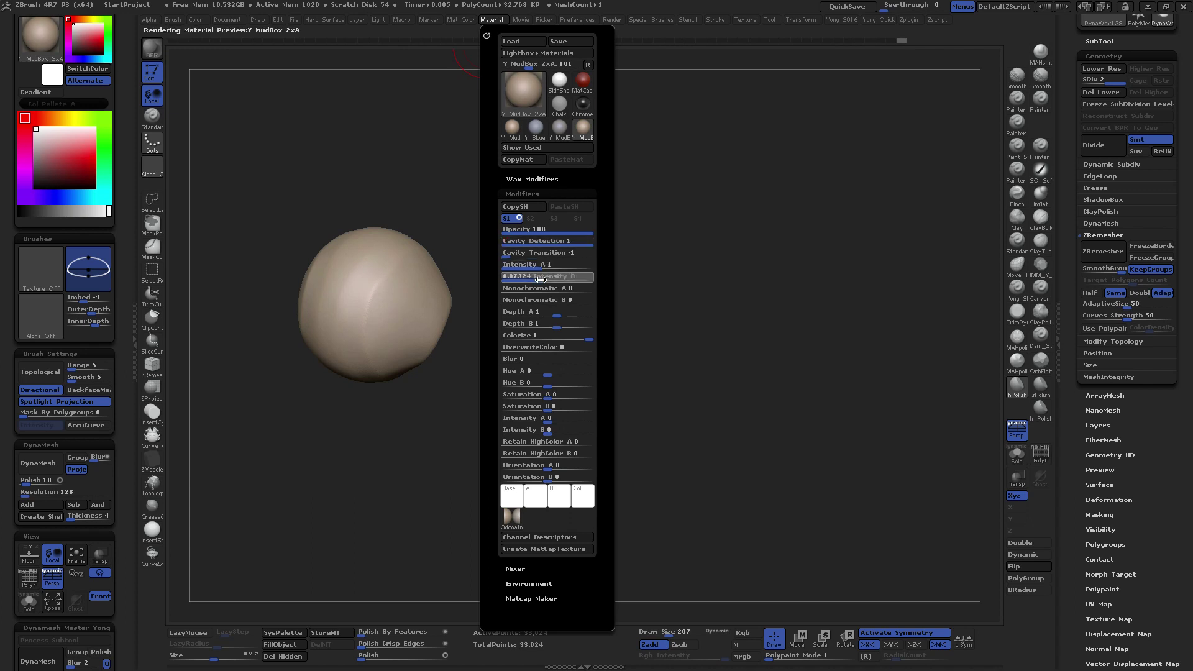
left_click(542, 280)
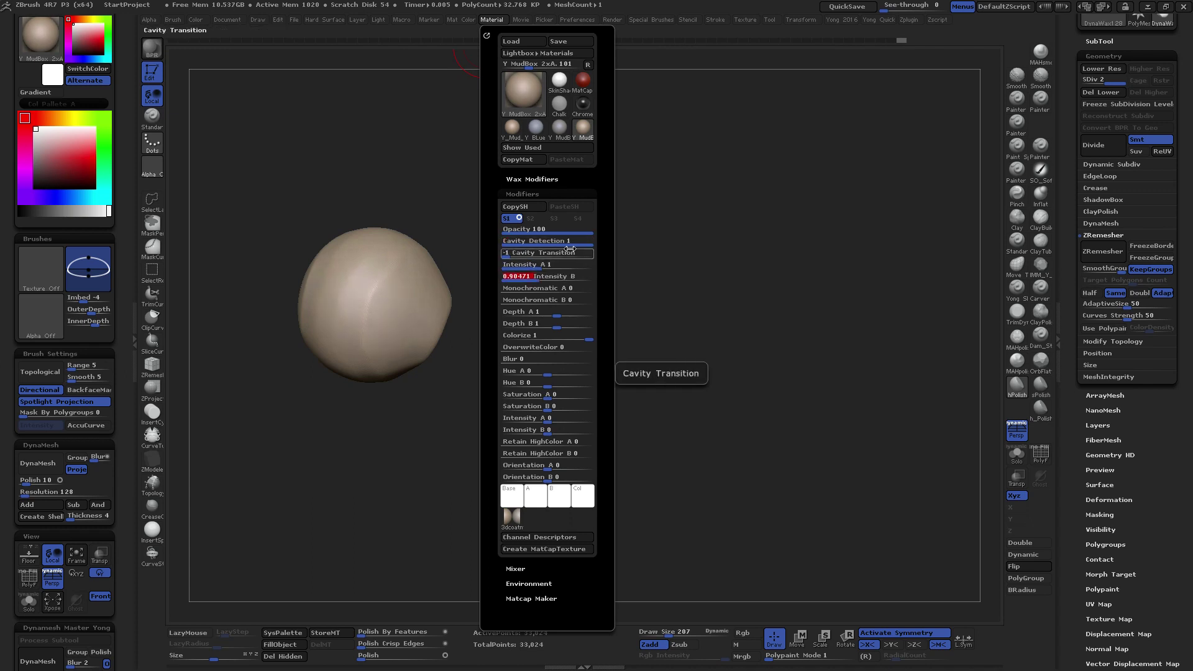
left_click_drag(479, 397, 390, 373)
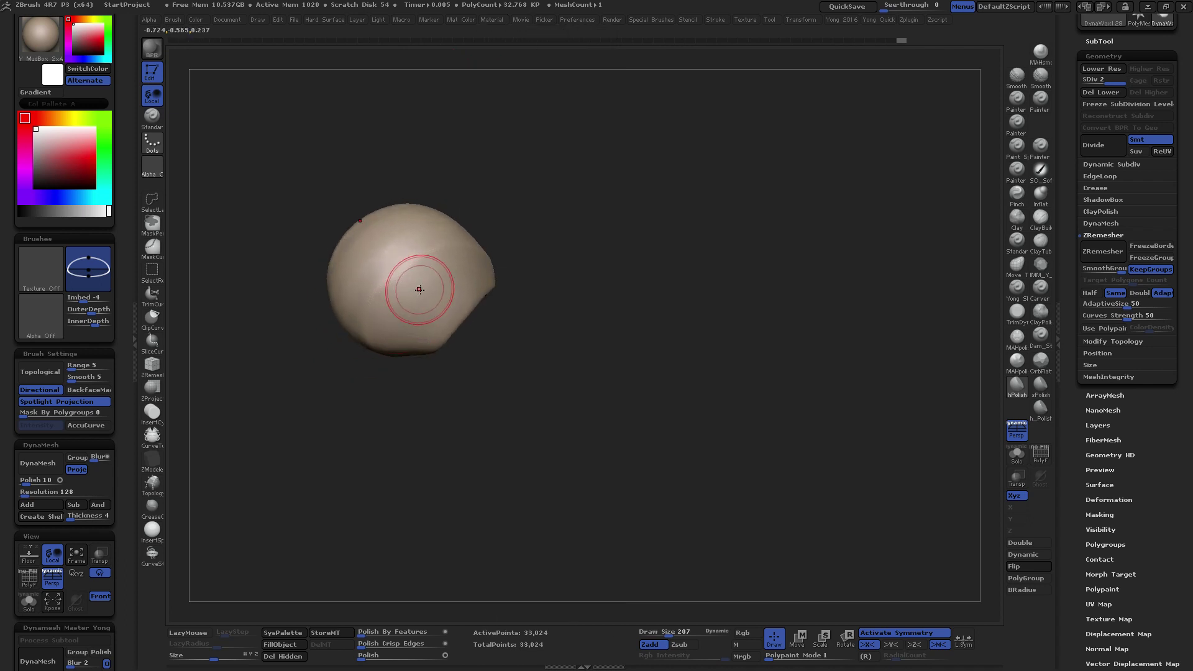
mouse_move(418, 282)
left_mouse_down("alt")
mouse_move(551, 320)
mouse_move(551, 341)
left_mouse_up("alt")
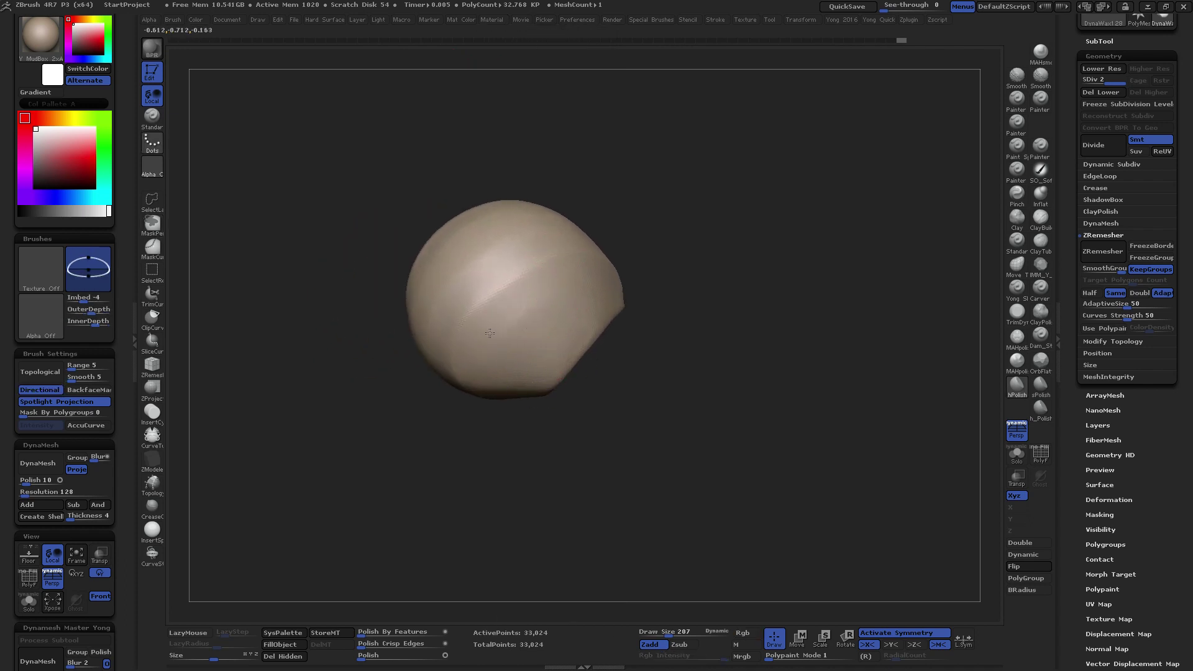
mouse_move(520, 281)
left_mouse_down()
mouse_move(512, 309)
mouse_move(559, 286)
left_mouse_up()
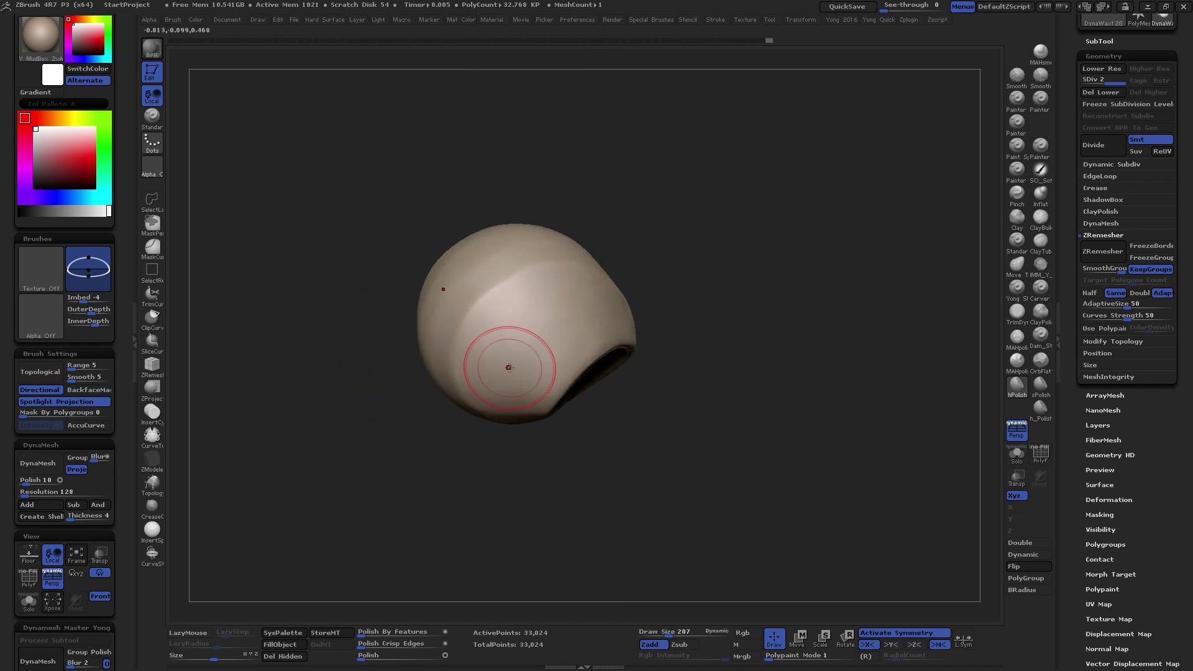
left_click_drag(509, 367, 498, 466)
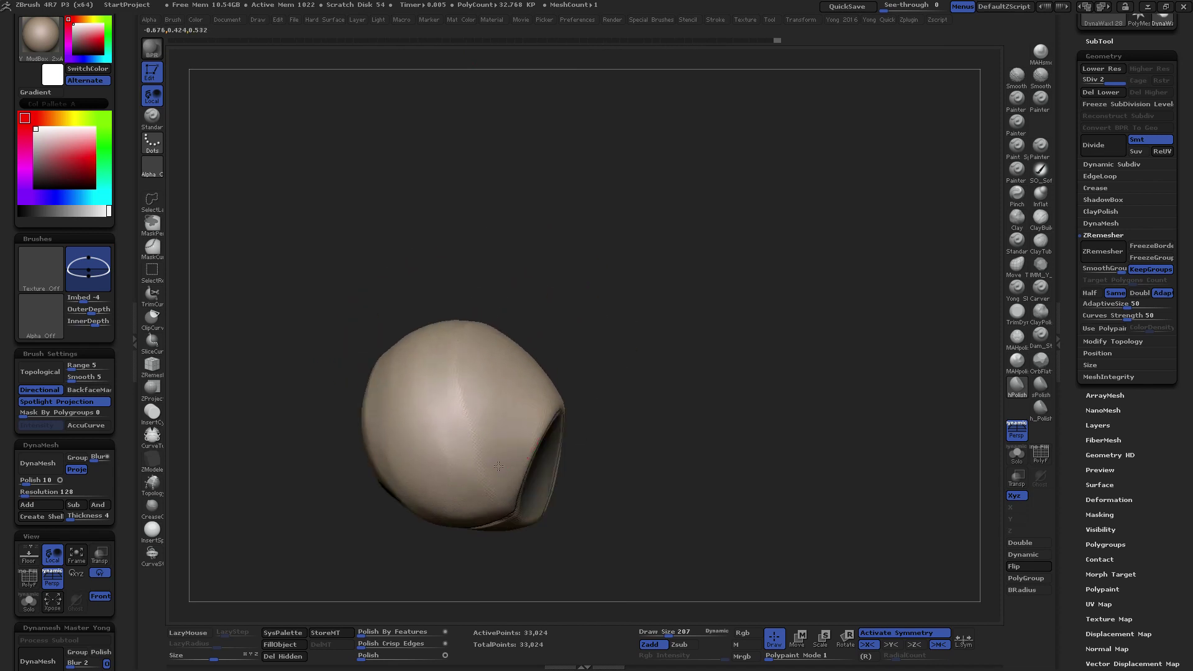
mouse_move(482, 360)
left_mouse_down()
mouse_move(524, 336)
mouse_move(557, 335)
left_mouse_up()
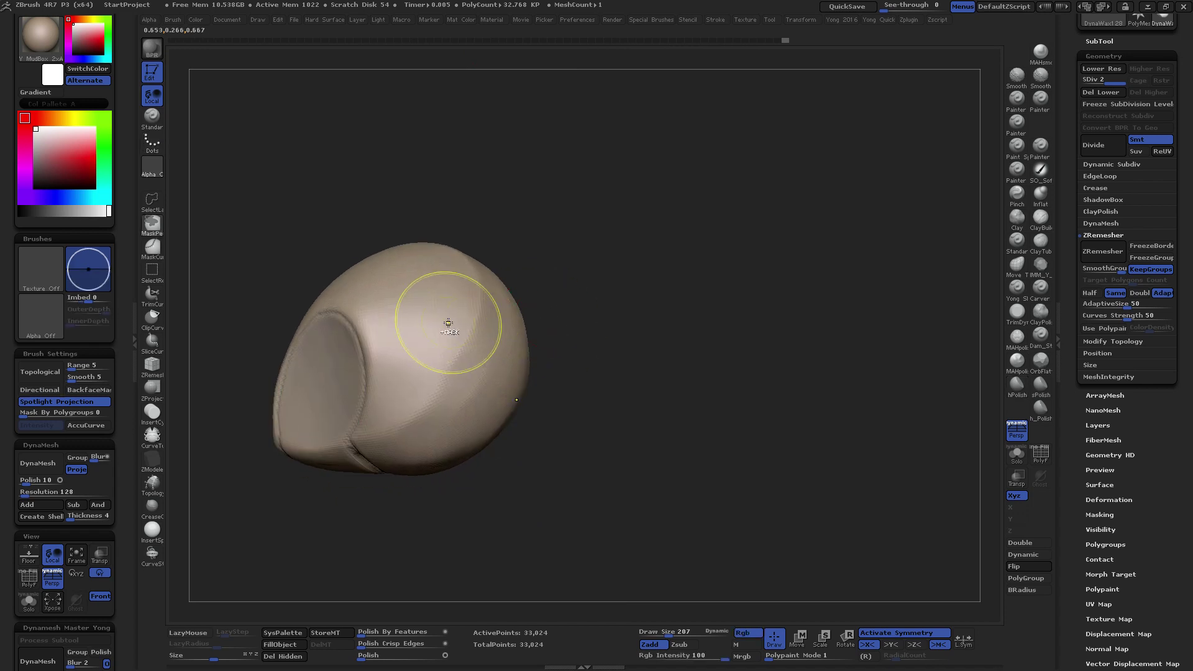
mouse_move(447, 353)
left_mouse_down()
mouse_move(445, 412)
mouse_move(383, 406)
left_mouse_up()
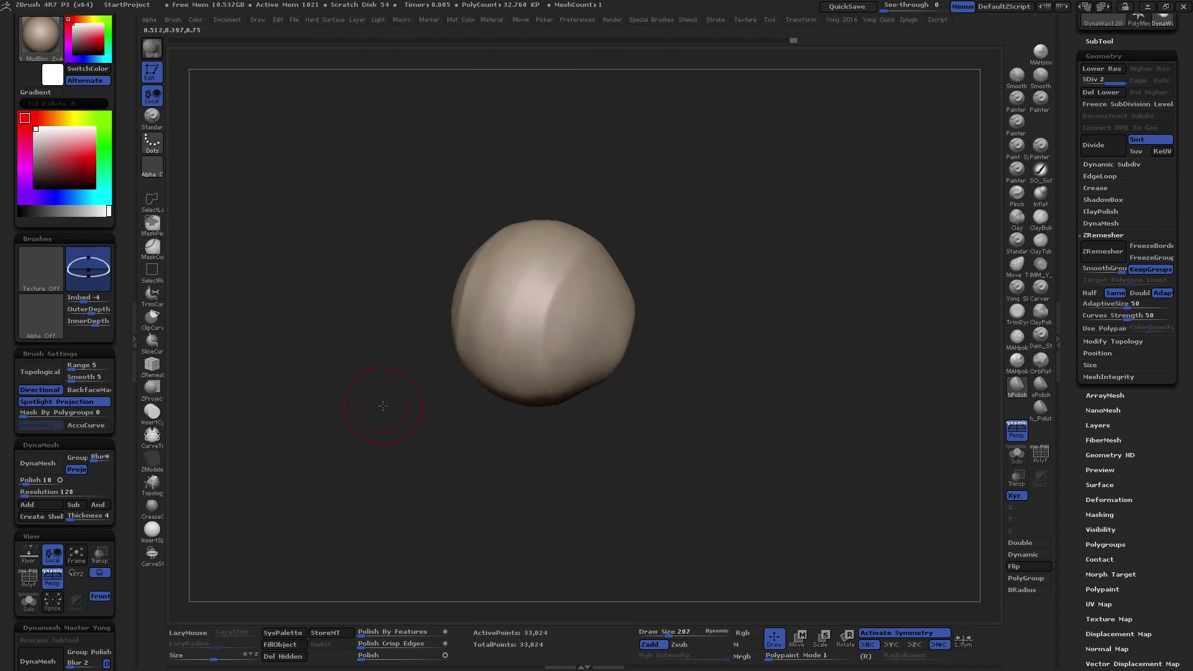
Choose a carving brush at Draw Size 88, then a thin groove-cutting brush
left_click(1035, 298)
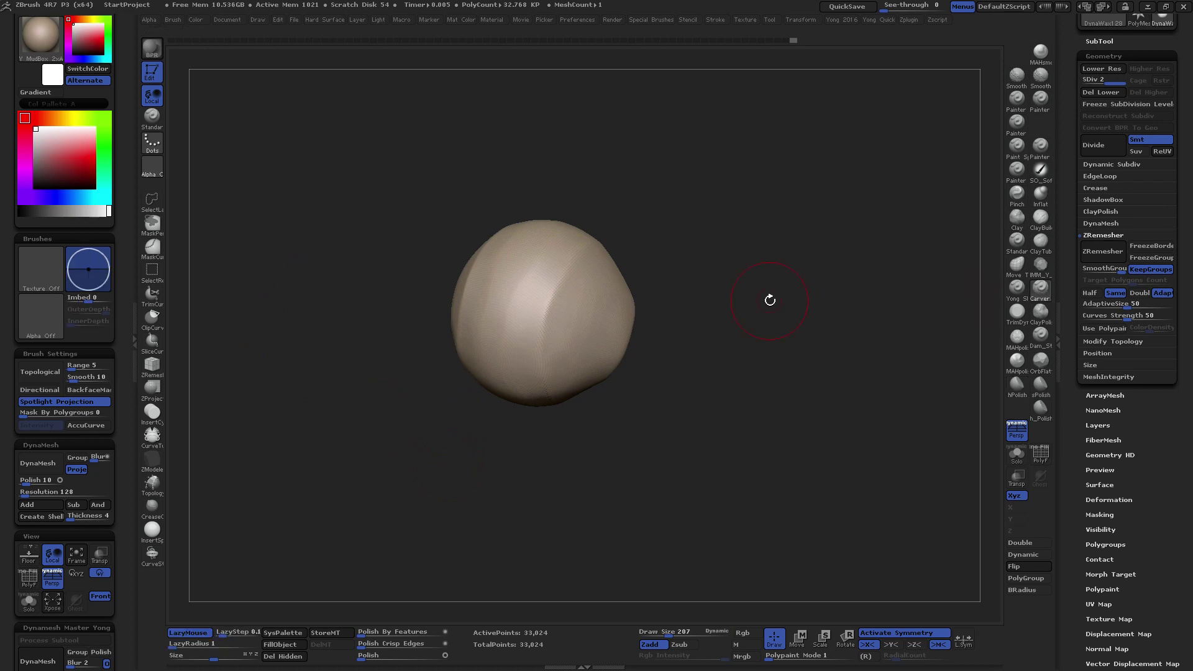
key("space")
left_click_drag(746, 290, 747, 289)
left_click(1041, 336)
mouse_move(969, 348)
left_mouse_down()
mouse_move(599, 316)
mouse_move(596, 386)
left_mouse_up()
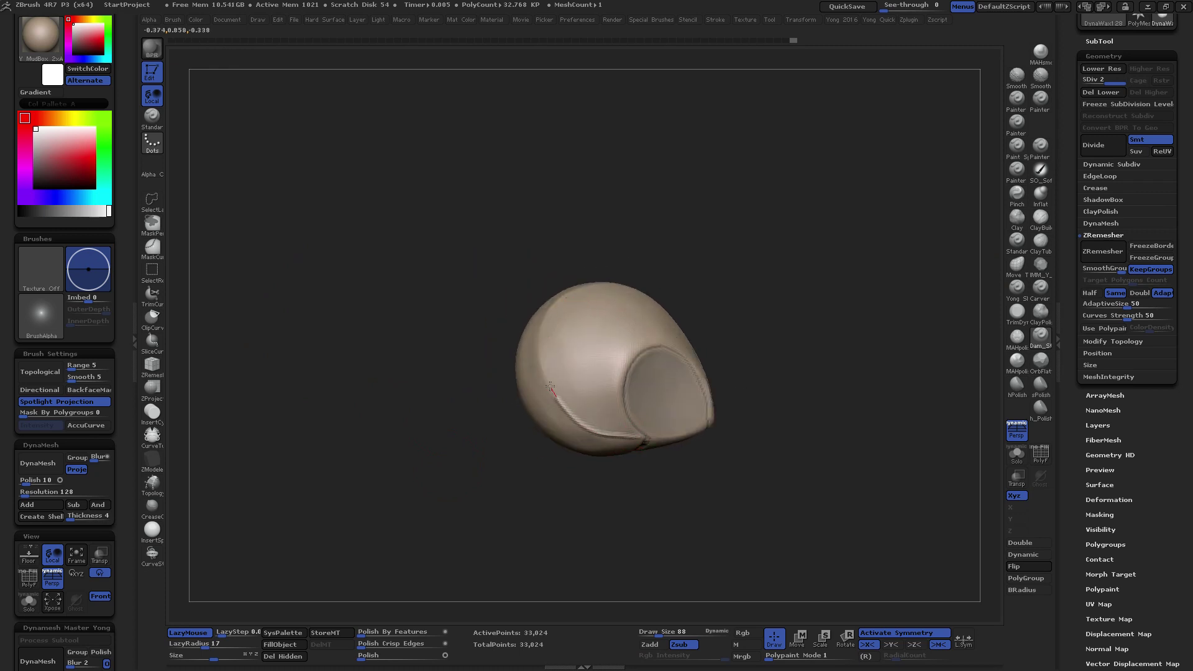
left_click_drag(556, 298, 570, 386)
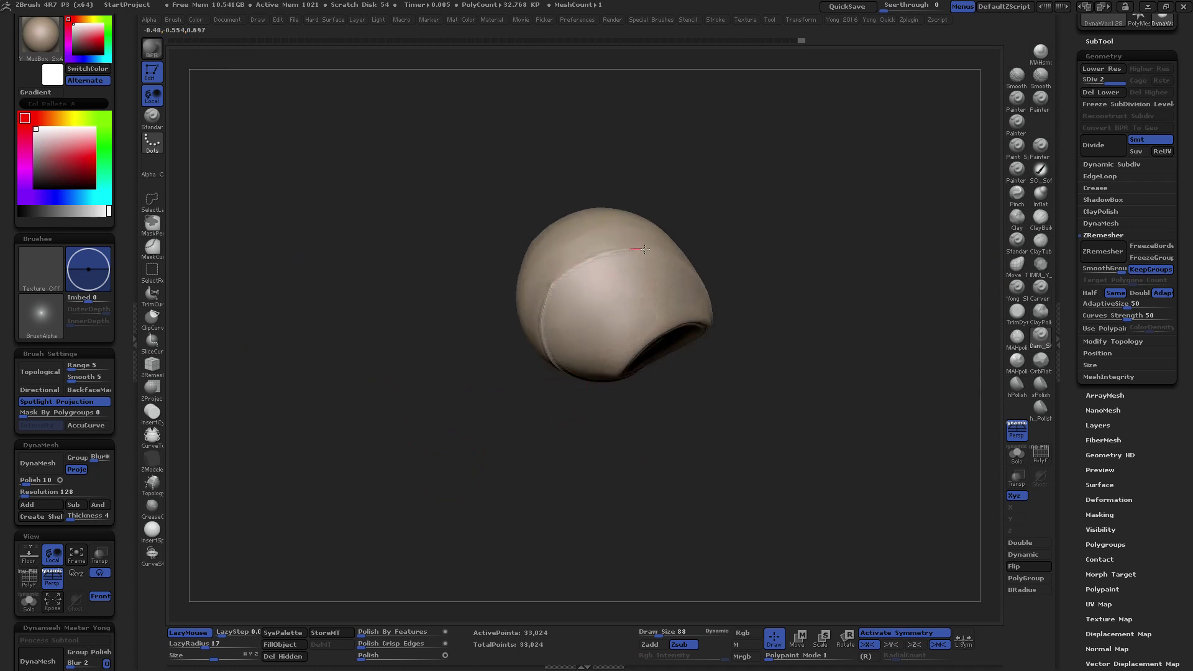
Carve a groove across the head's top and refine along the helmet's crease
left_click_drag(572, 268, 547, 271)
mouse_move(727, 348)
left_mouse_down()
mouse_move(599, 307)
mouse_move(674, 253)
left_mouse_up()
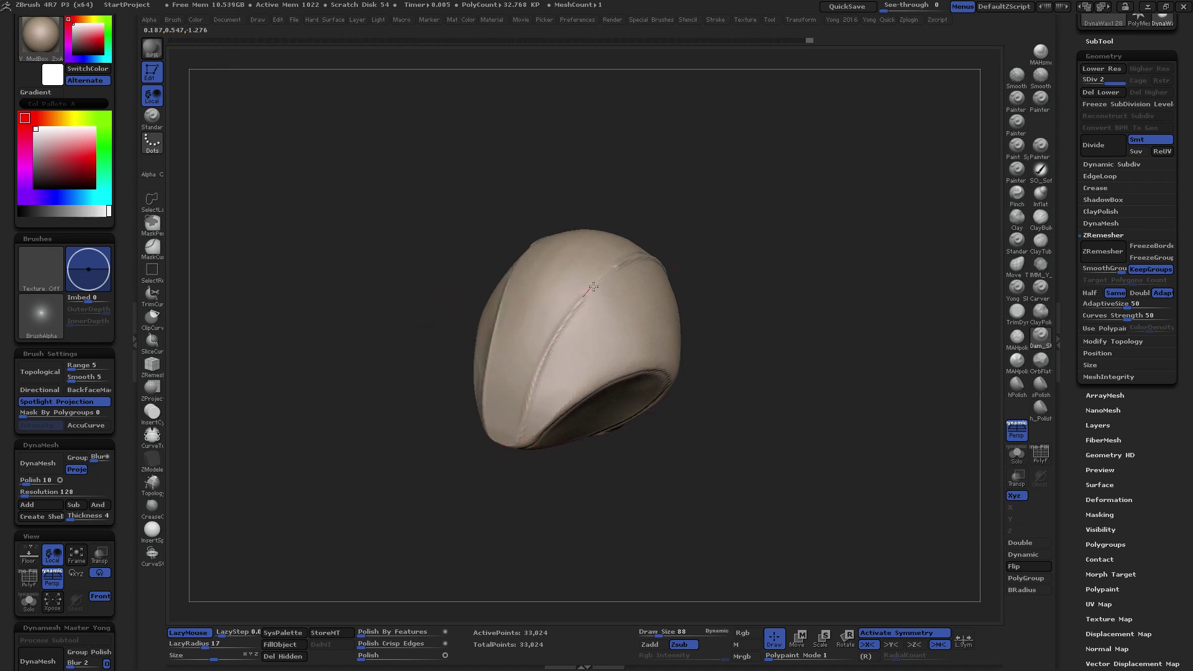
left_click_drag(618, 259, 615, 243)
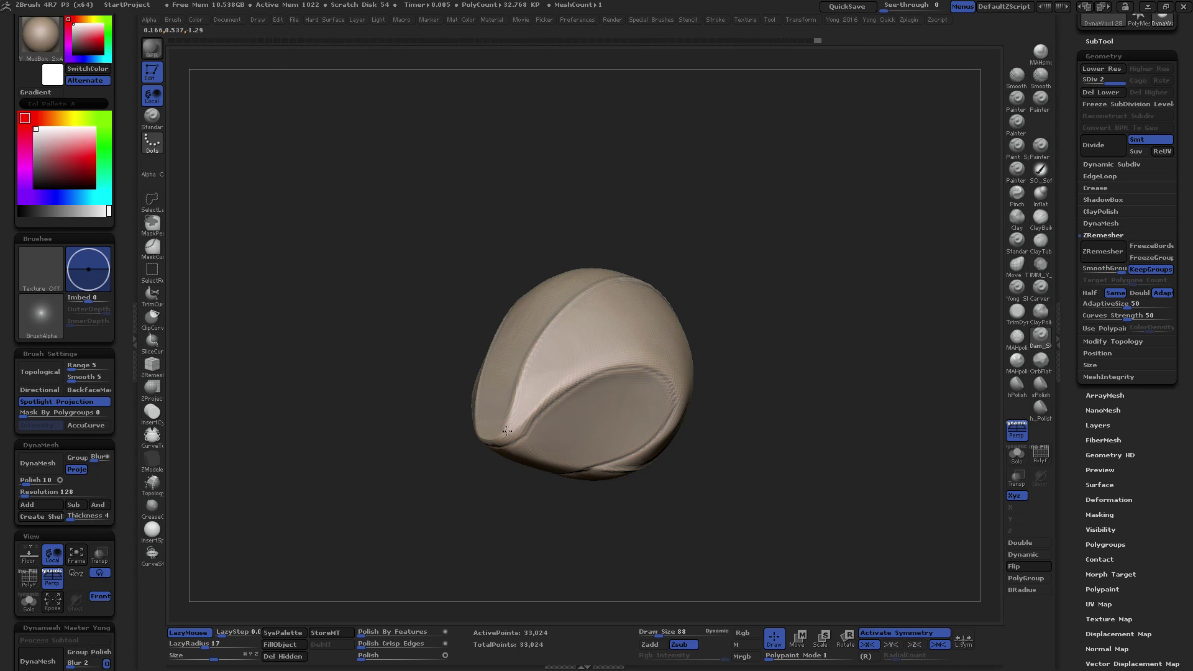
left_click_drag(534, 417, 525, 420)
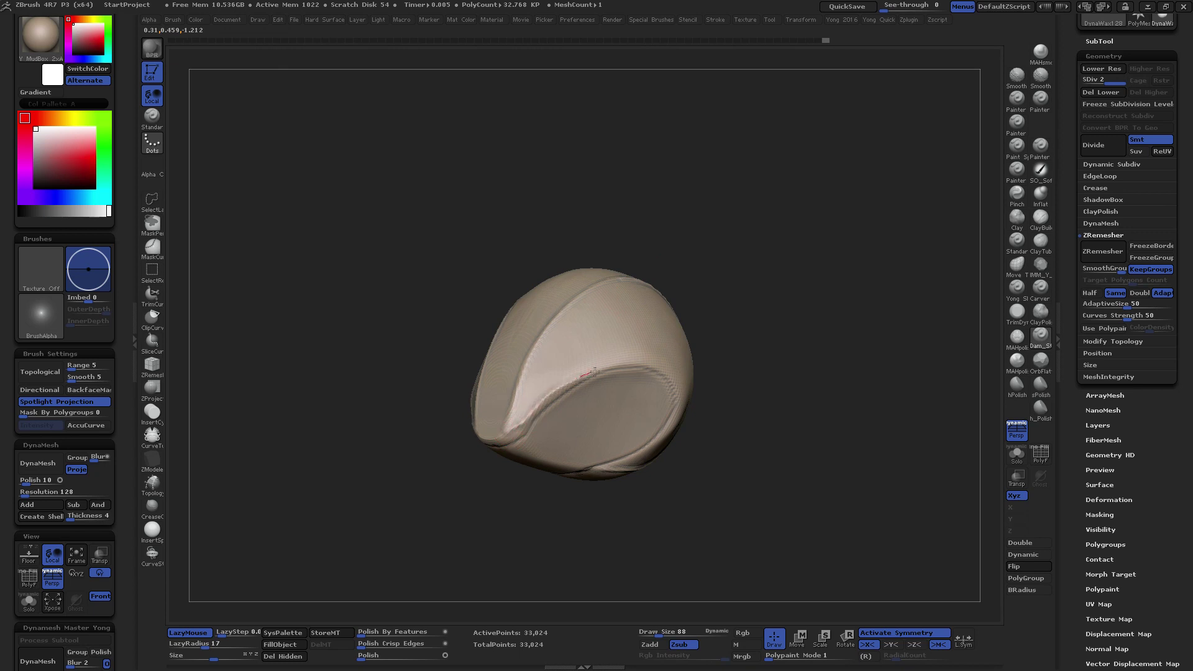
left_click_drag(659, 362, 640, 339)
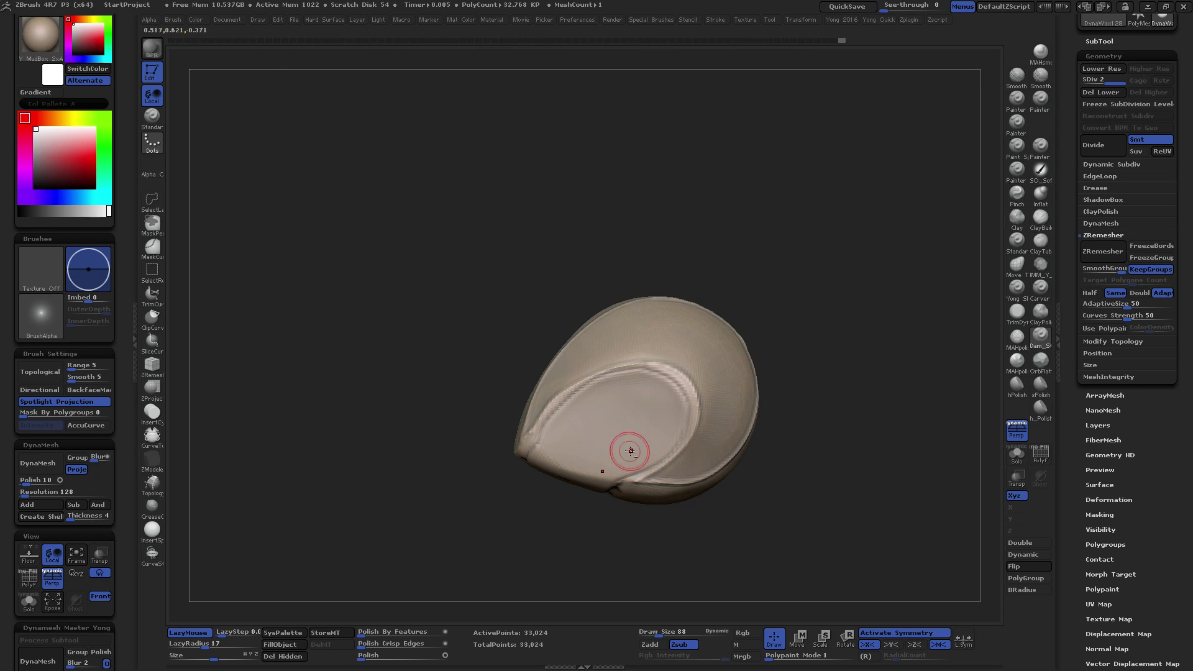
left_click_drag(626, 472, 675, 373)
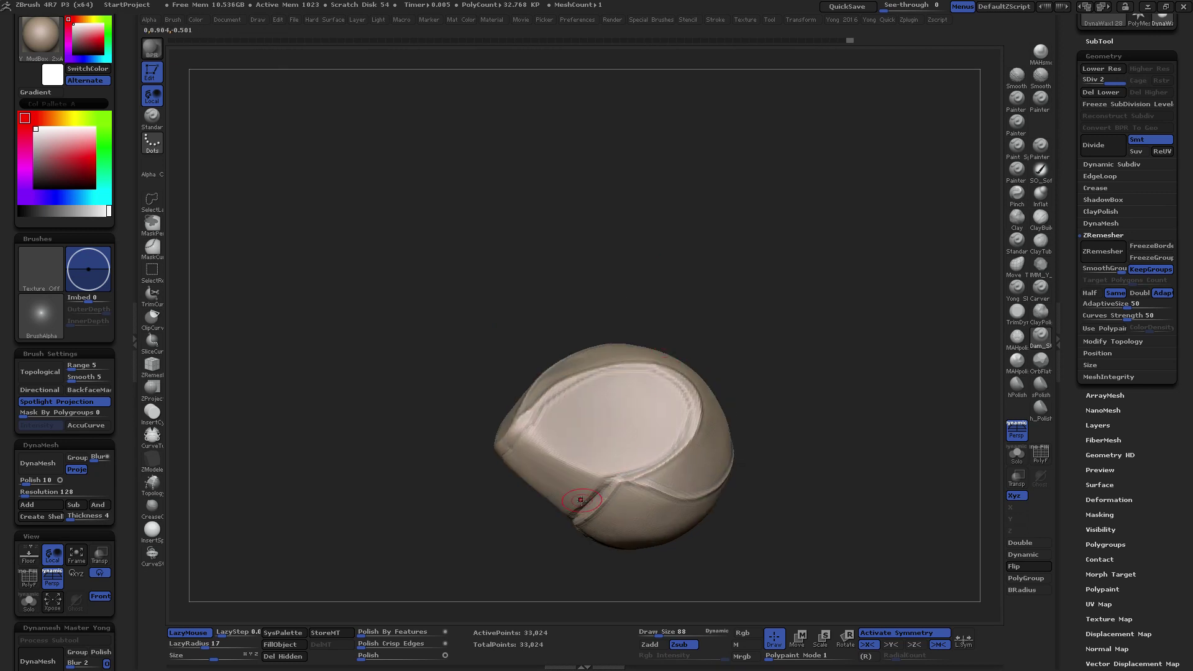
mouse_move(581, 500)
left_mouse_down()
mouse_move(600, 401)
mouse_move(574, 450)
left_mouse_up()
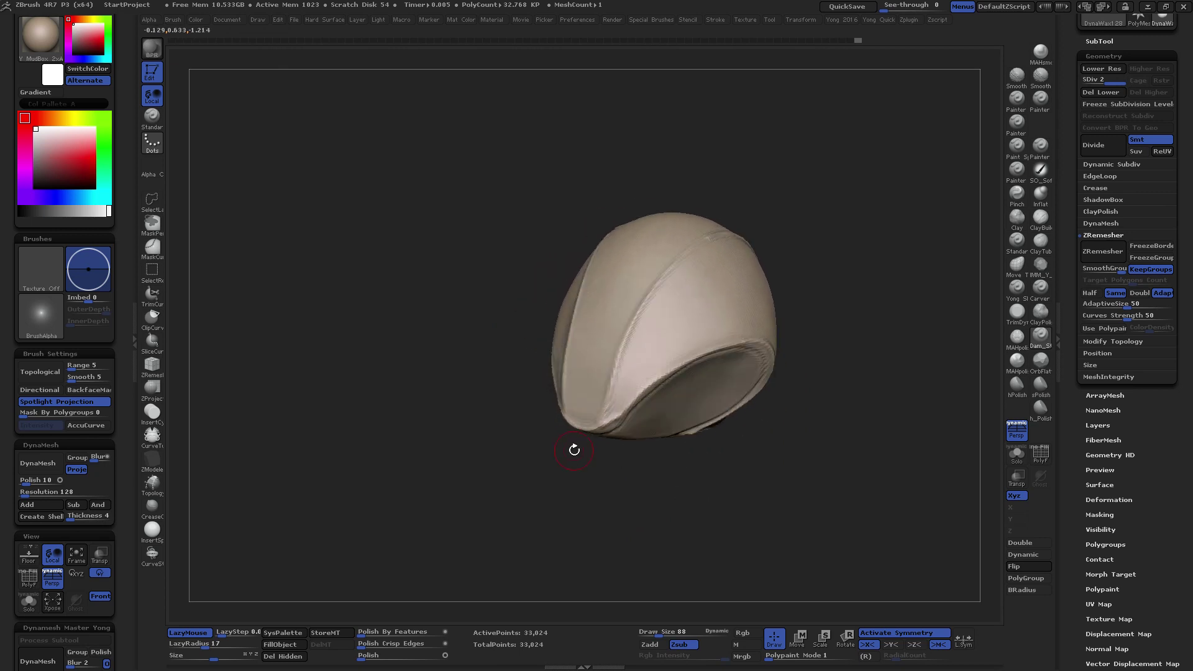
Delete the lower subdivision levels with Geometry > Del Lower and expand ClayPolish
left_click(1101, 92)
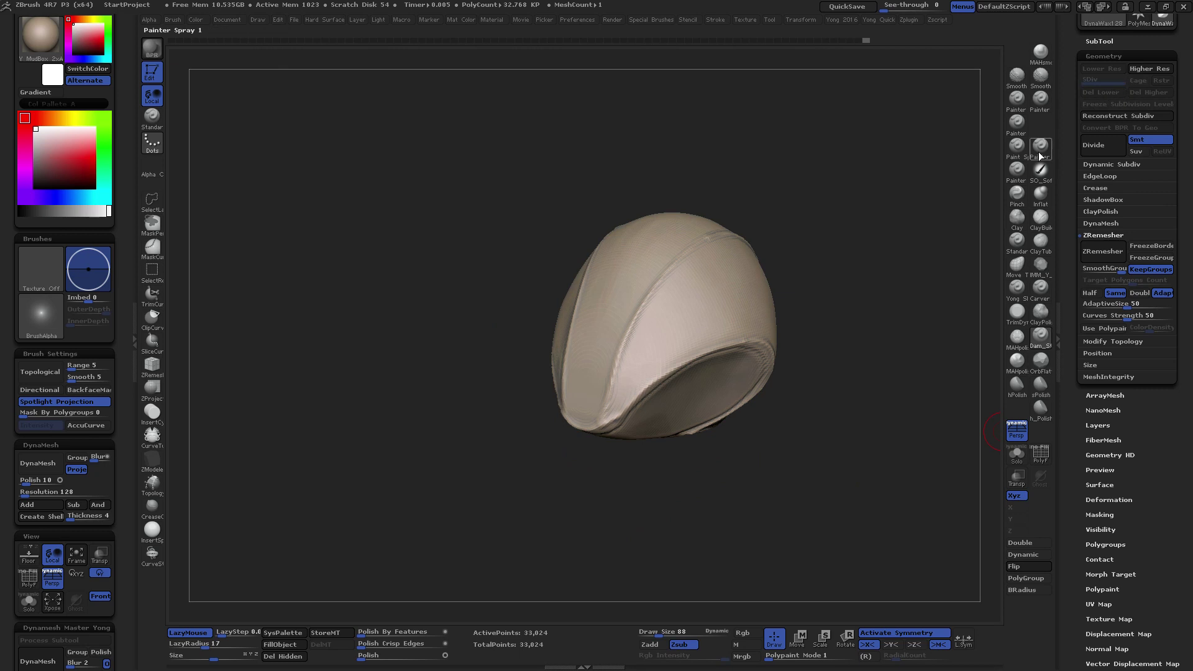
left_click_drag(786, 318, 723, 317)
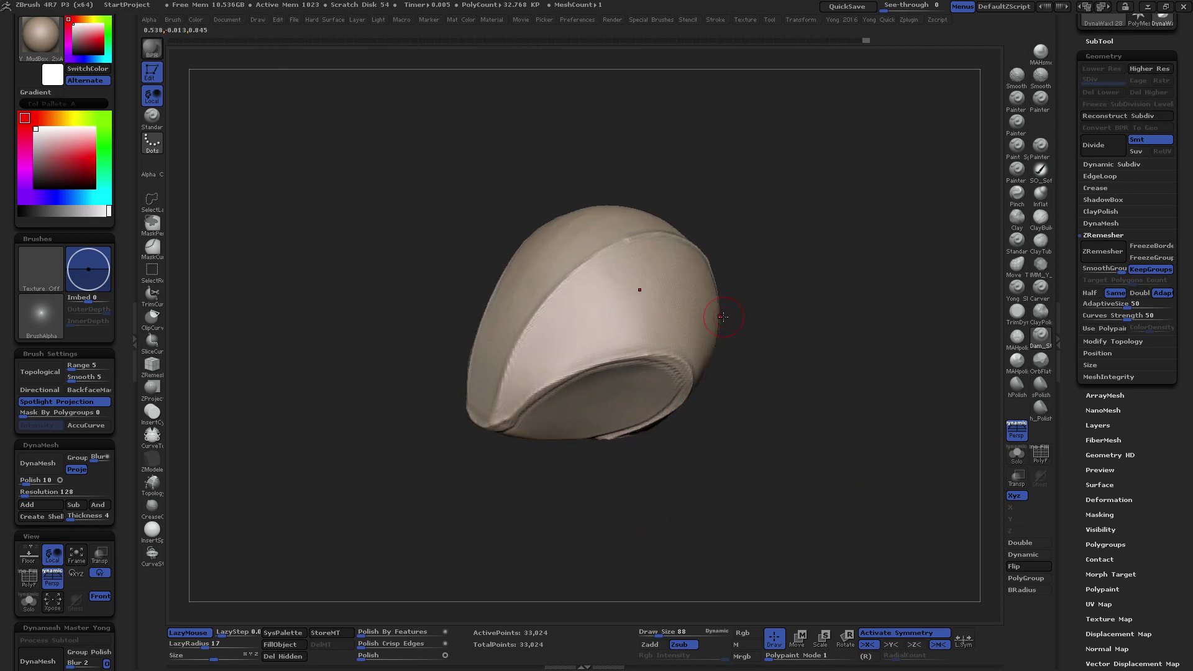
left_click(1105, 212)
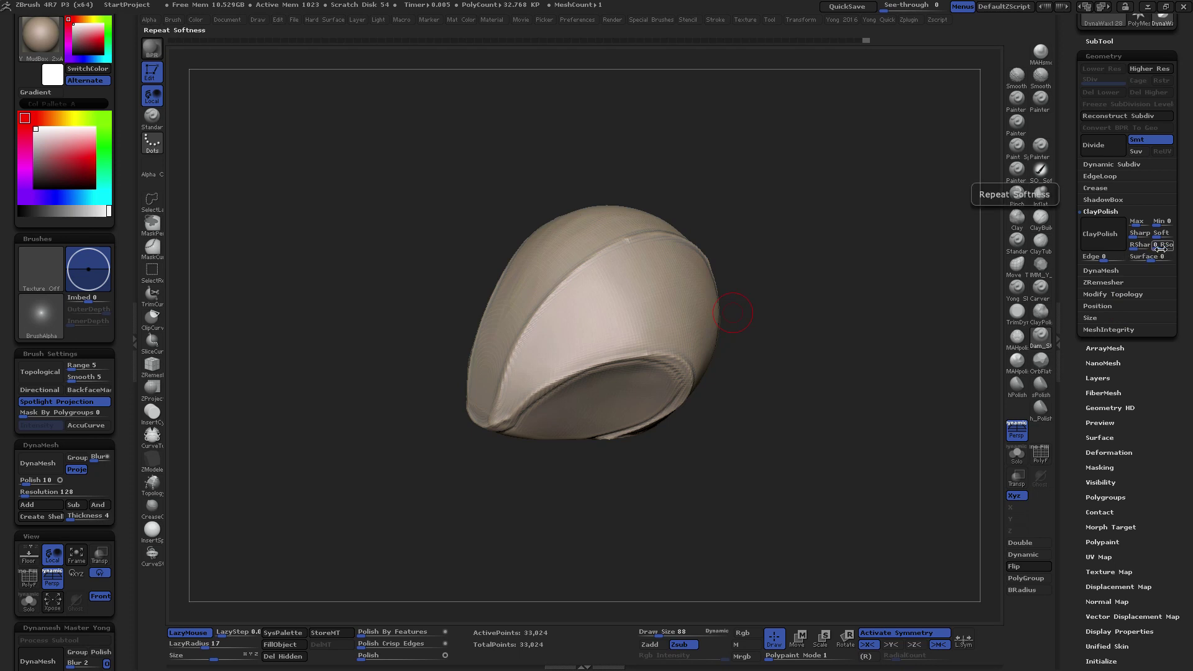
Apply ClayPolish, then Polish By Features at 46 to the helmet form
left_click(1105, 242)
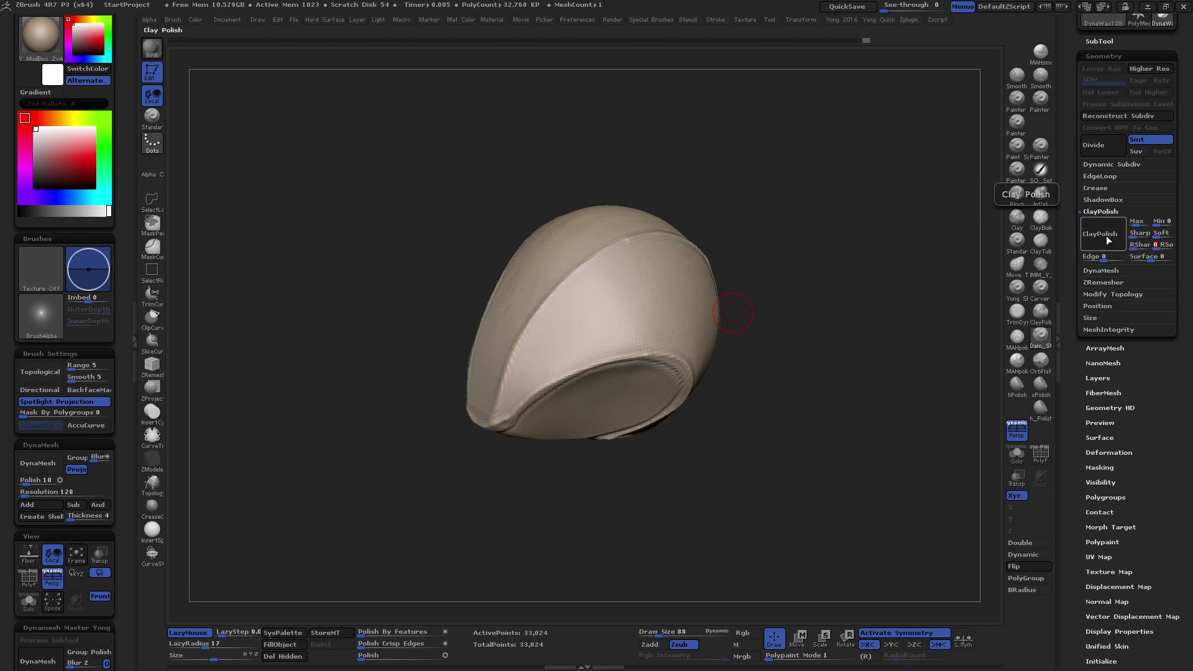
mouse_move(796, 364)
left_mouse_down()
mouse_move(739, 360)
mouse_move(749, 360)
mouse_move(743, 396)
mouse_move(709, 386)
left_mouse_up()
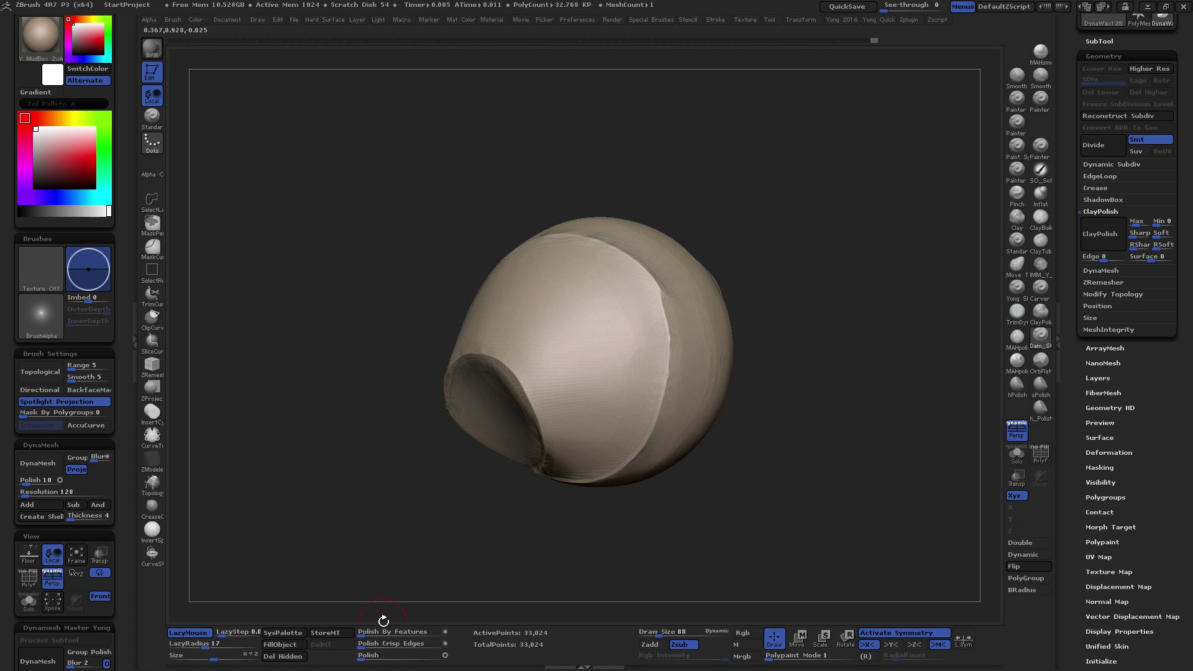
left_click_drag(373, 632, 444, 632)
mouse_move(456, 585)
left_mouse_down()
mouse_move(496, 536)
mouse_move(577, 476)
left_mouse_up()
Set Draw Size to 122, sculpt a stroke, and Shift-smooth the marks
key("space")
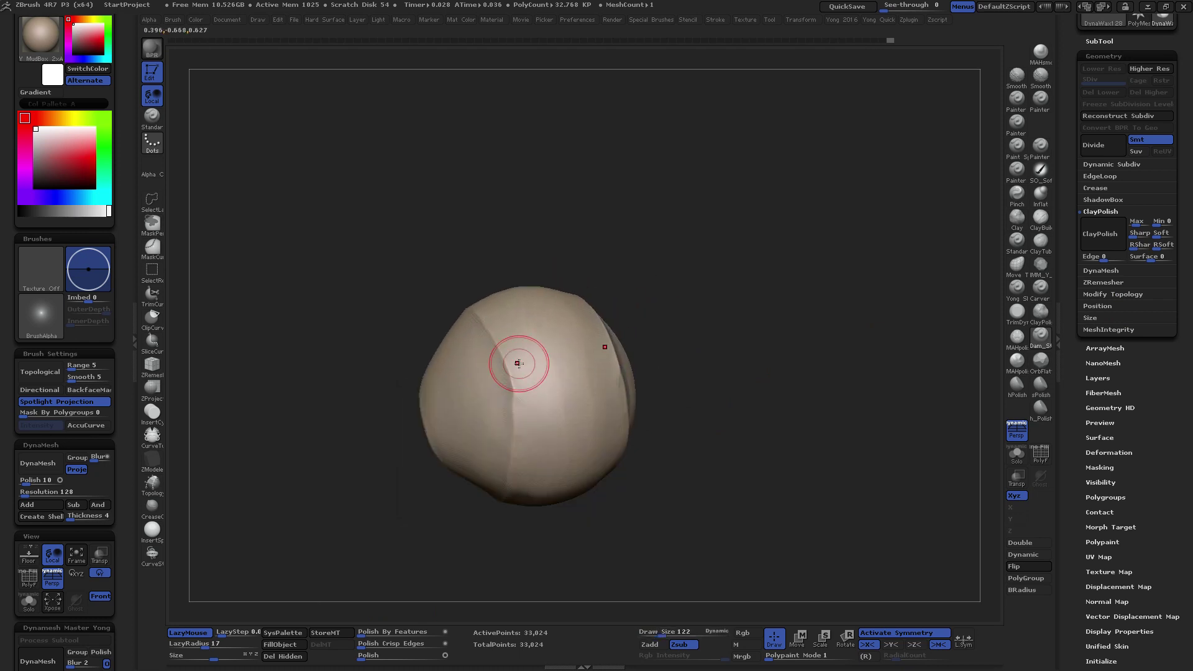
left_click_drag(519, 363, 526, 398)
left_click_drag(506, 341, 522, 385, "shift")
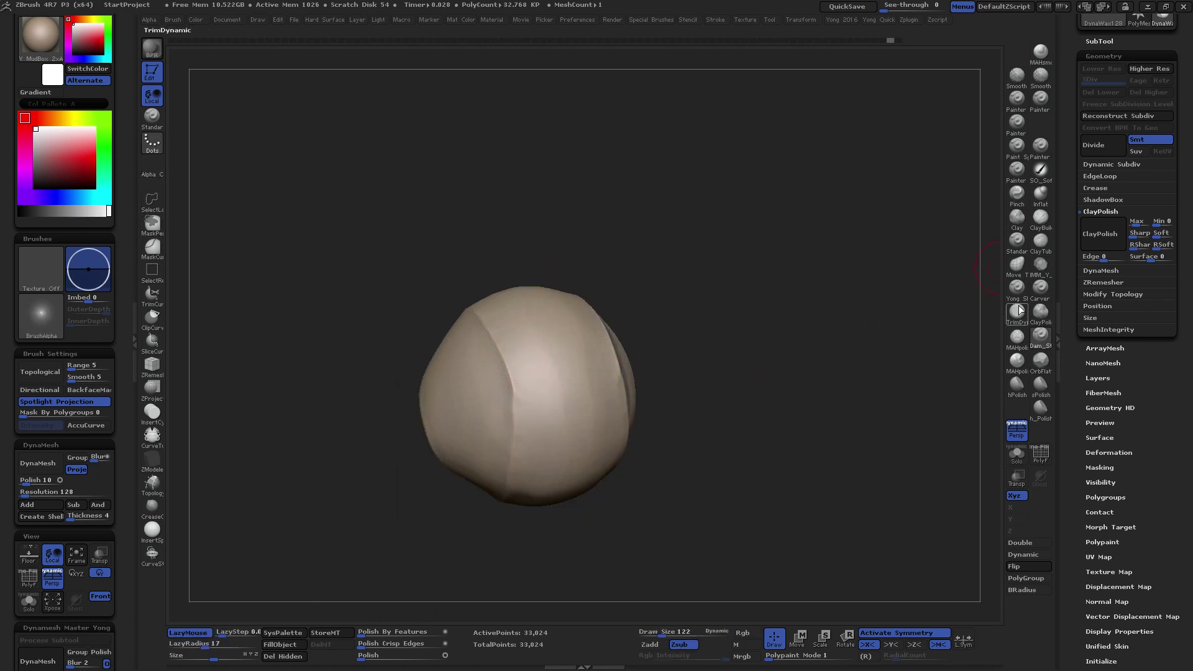
Select the hPolish brush and inspect the helmet's opening from several angles
left_click(1015, 385)
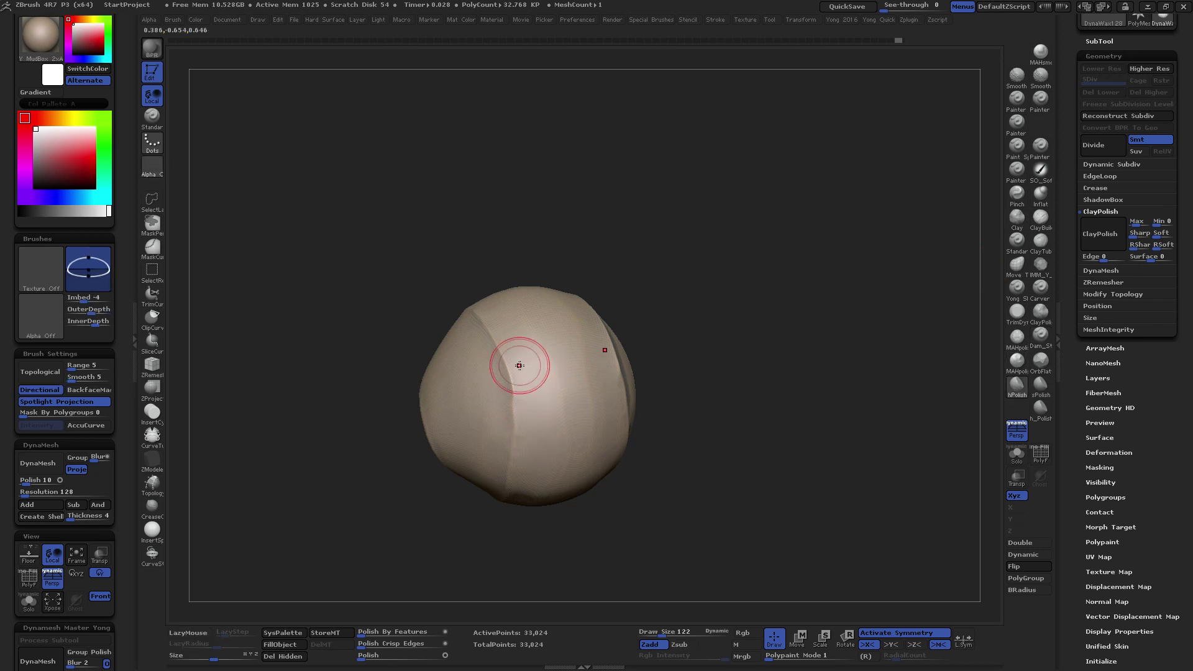
mouse_move(578, 274)
left_mouse_down()
mouse_move(534, 393)
mouse_move(587, 314)
mouse_move(527, 363)
left_mouse_up()
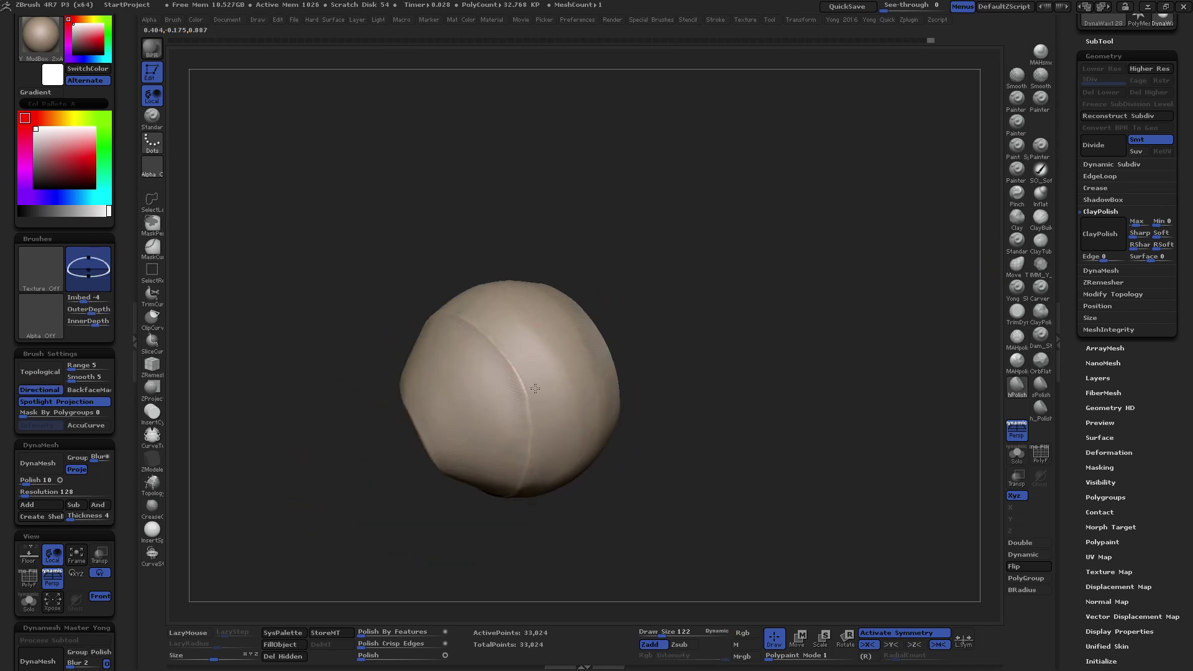
mouse_move(594, 292)
left_mouse_down()
mouse_move(701, 297)
mouse_move(620, 314)
mouse_move(528, 382)
mouse_move(513, 464)
left_mouse_up()
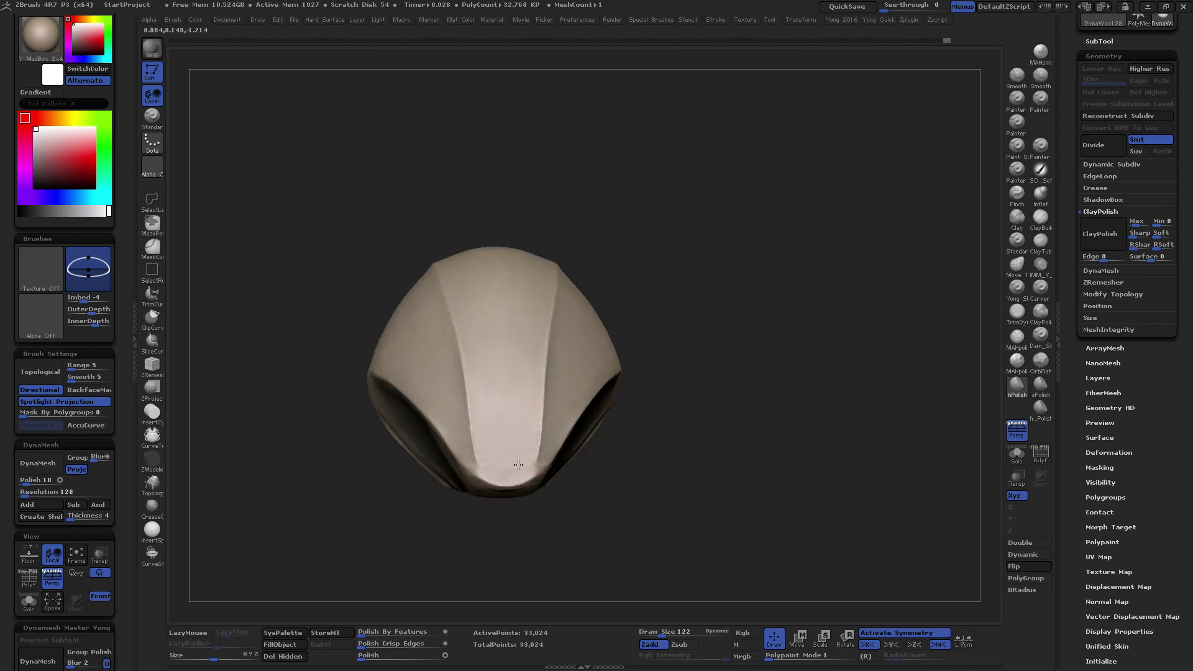
left_click_drag(540, 415, 547, 437)
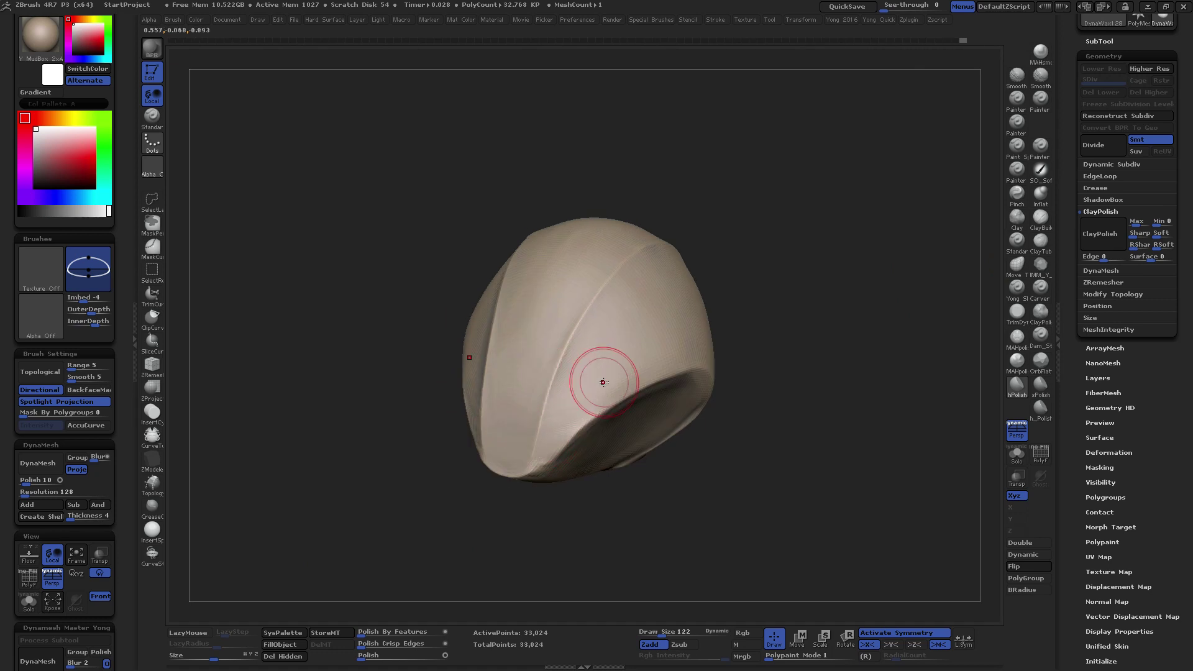
left_click_drag(603, 381, 692, 370)
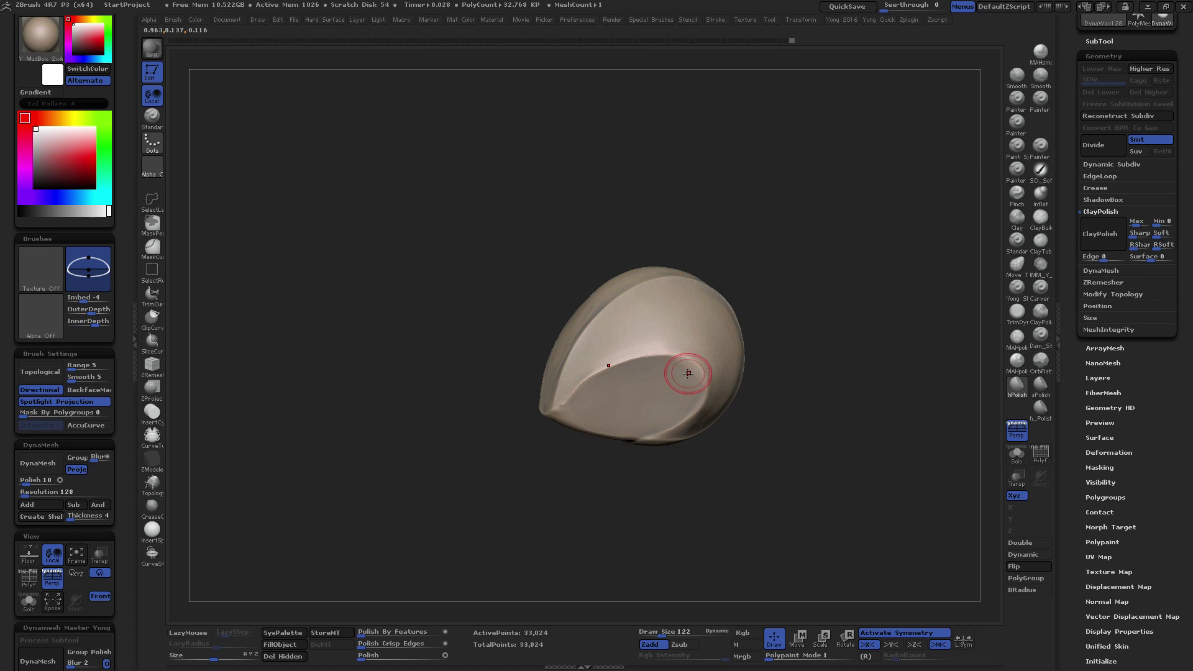
Run ZRemesher with Same and KeepGroups, PolyF on, and SmoothGroups about 0.5
left_click(1103, 282)
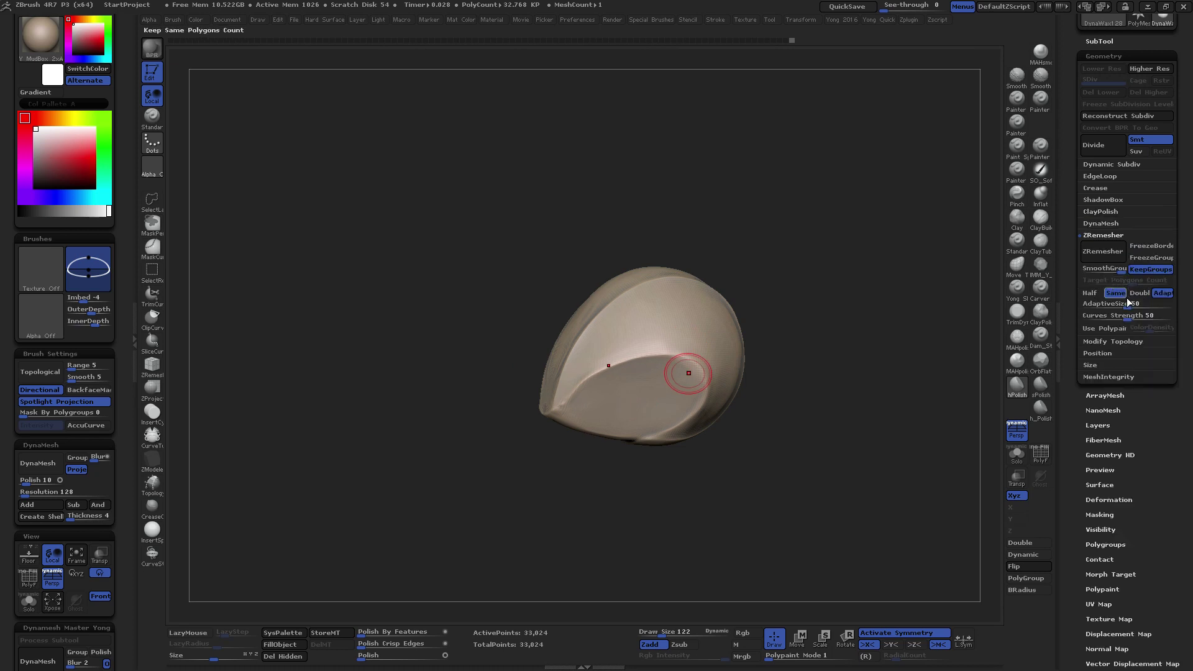
left_click(1121, 296)
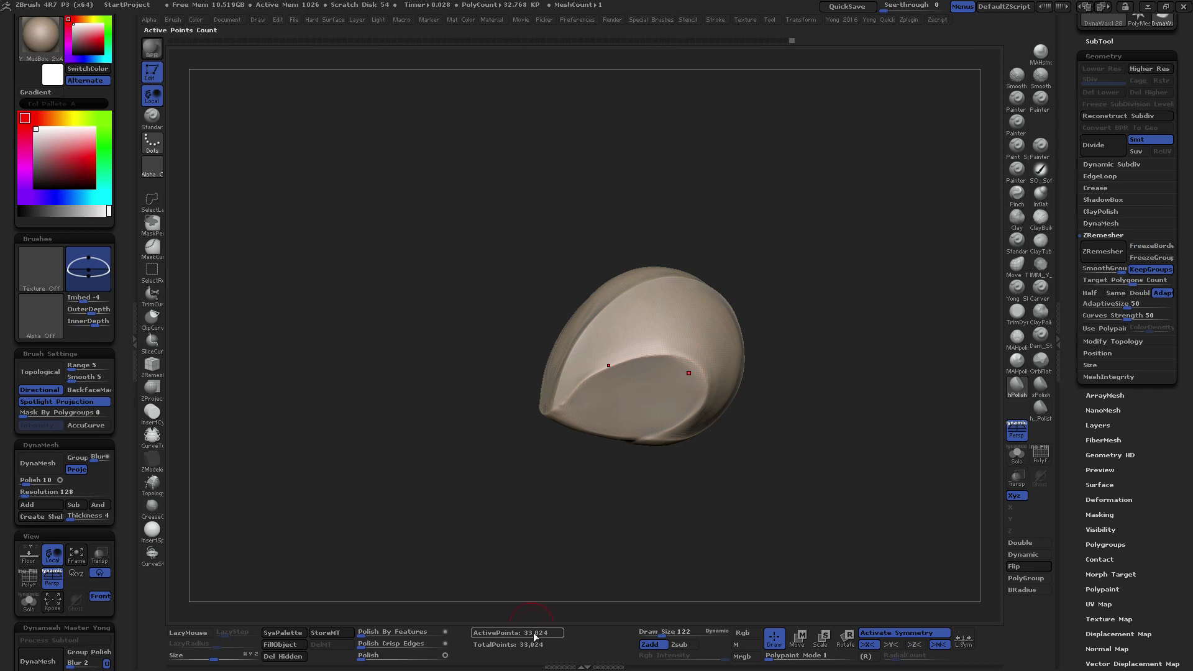
left_click(1116, 292)
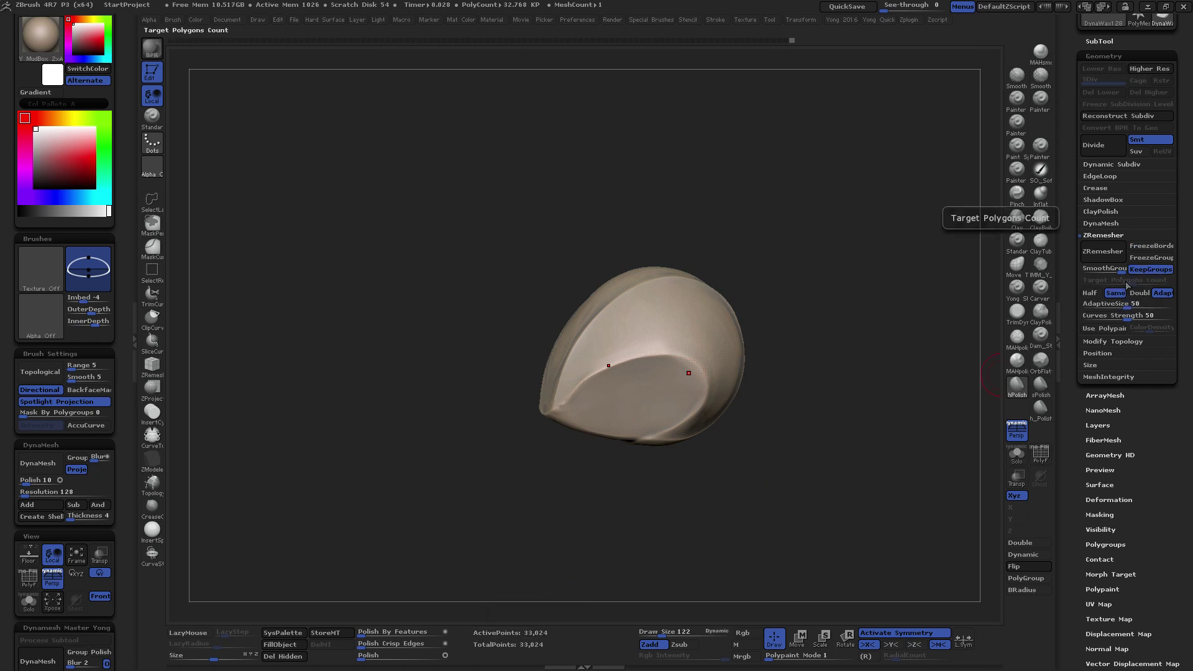
left_click(1042, 458)
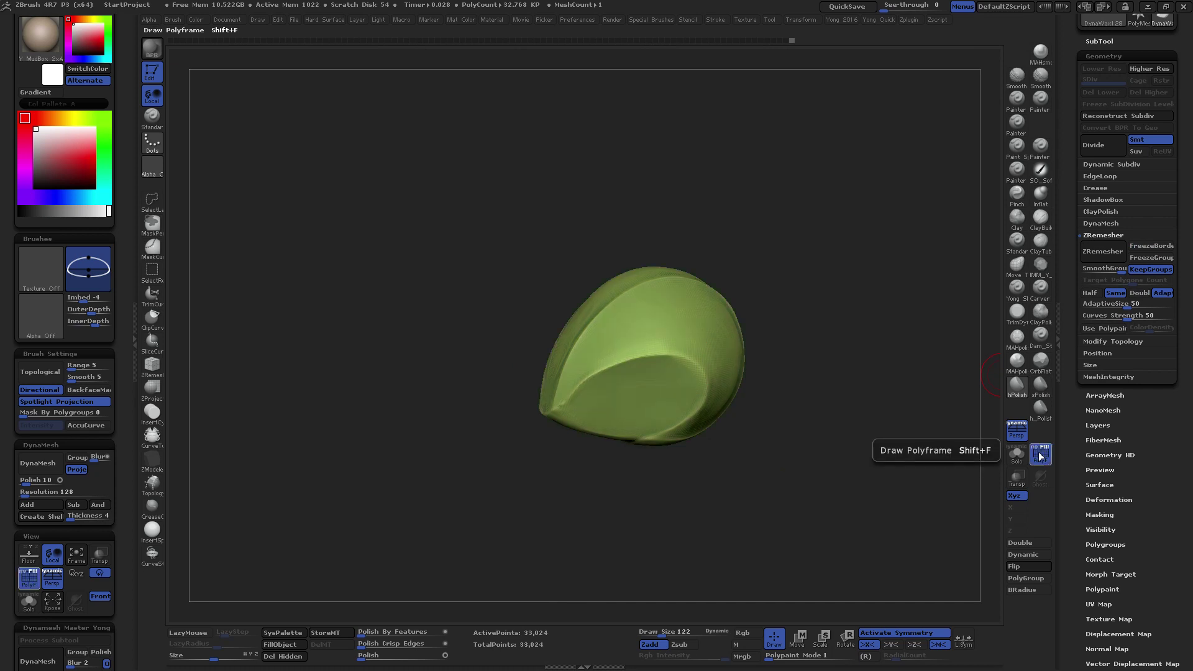
left_click(1042, 461)
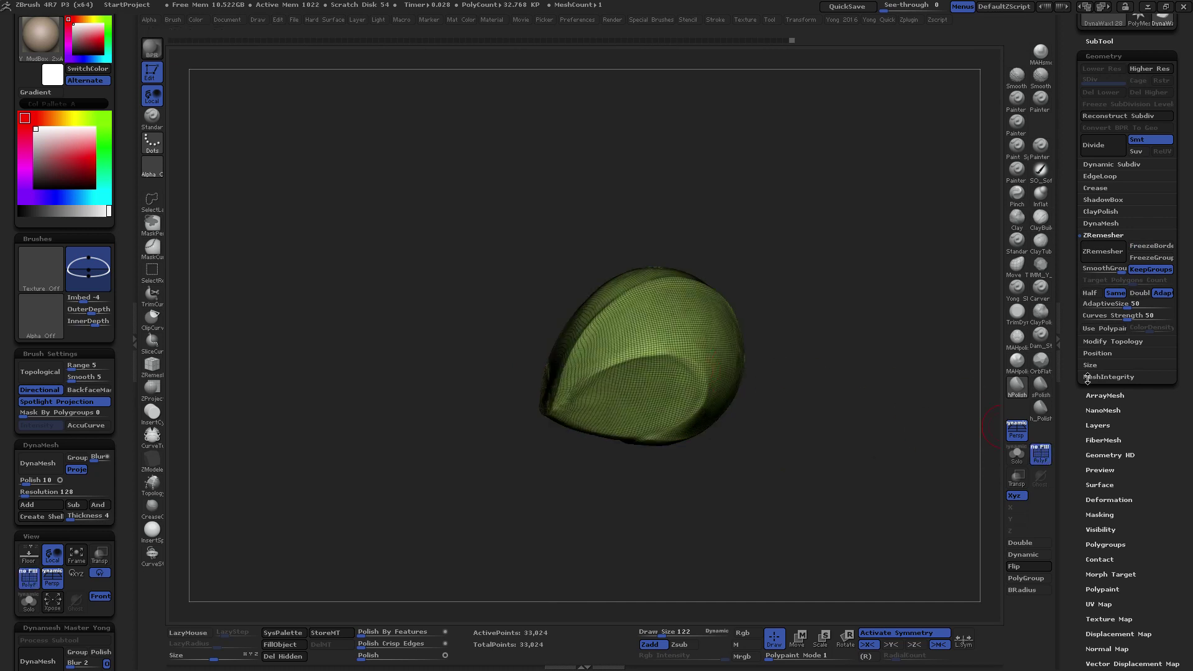
left_click(1103, 270)
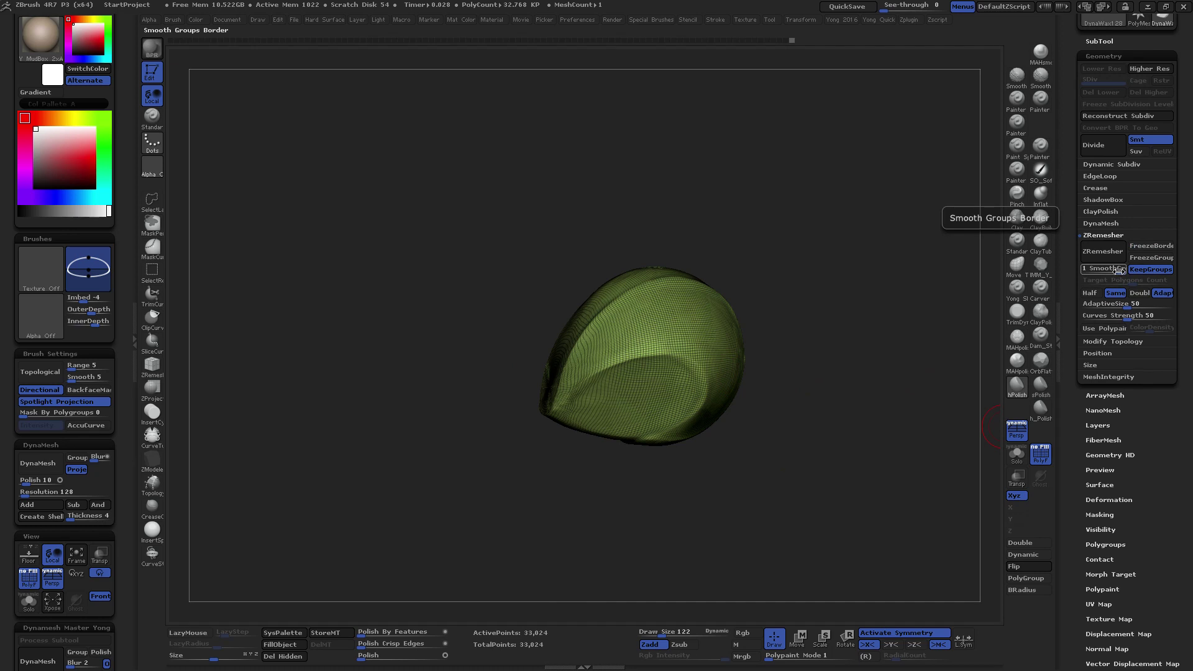
left_click_drag(1109, 273, 1106, 273)
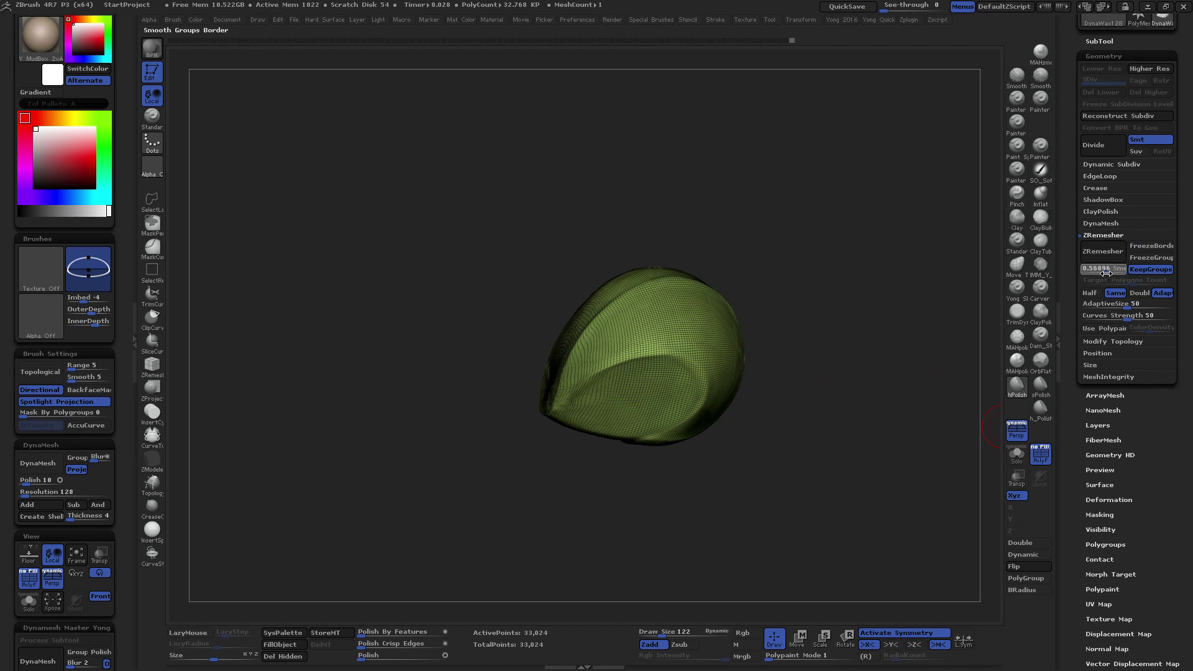
left_click(1104, 274)
left_click(1109, 252)
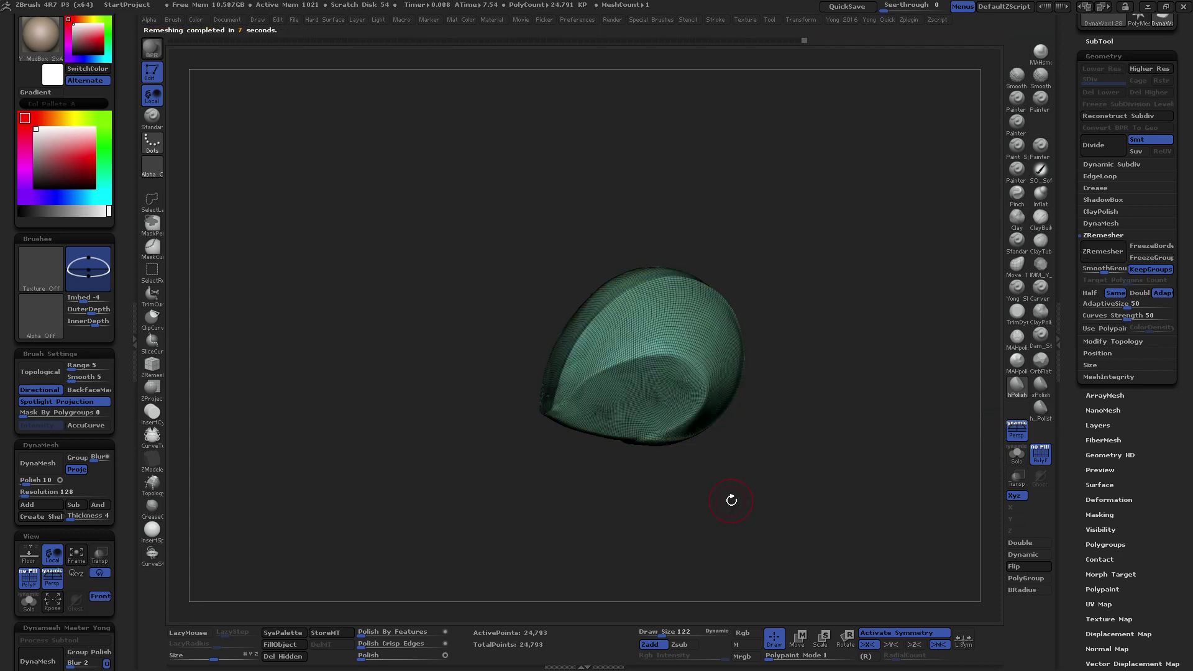
Hide PolyFrame with Shift+F and rerun ZRemesher, dropping to 19,392 points
left_click_drag(731, 500, 742, 447)
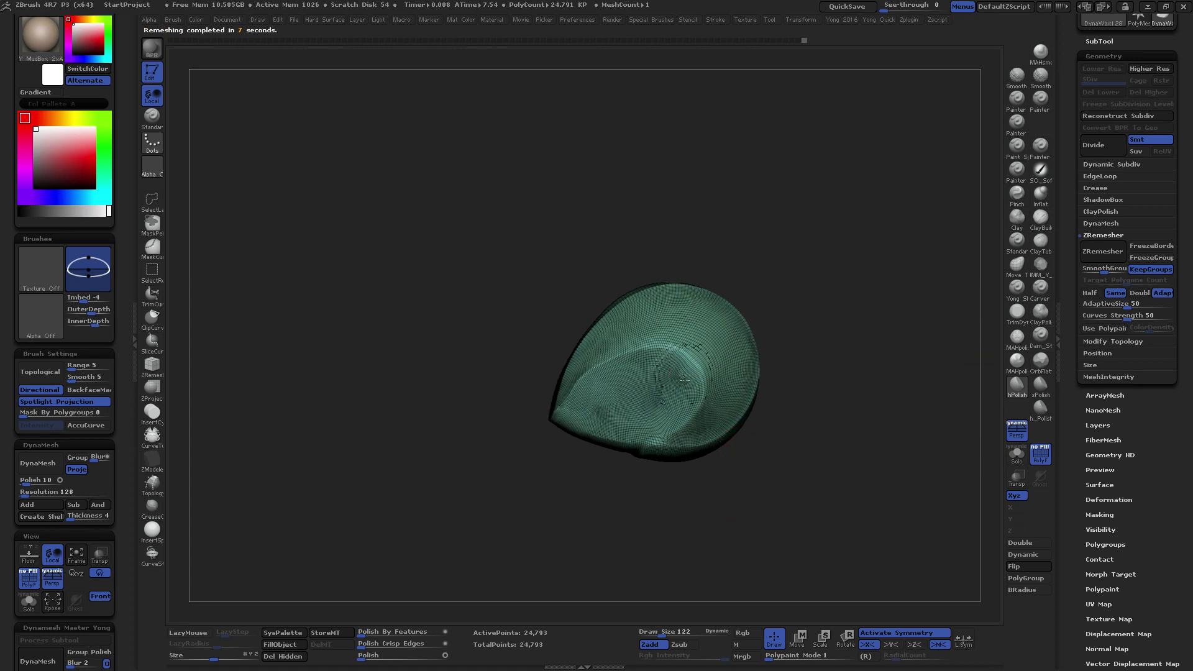
mouse_move(684, 375)
left_mouse_down()
mouse_move(759, 408)
mouse_move(696, 380)
left_mouse_up()
key("shift+f")
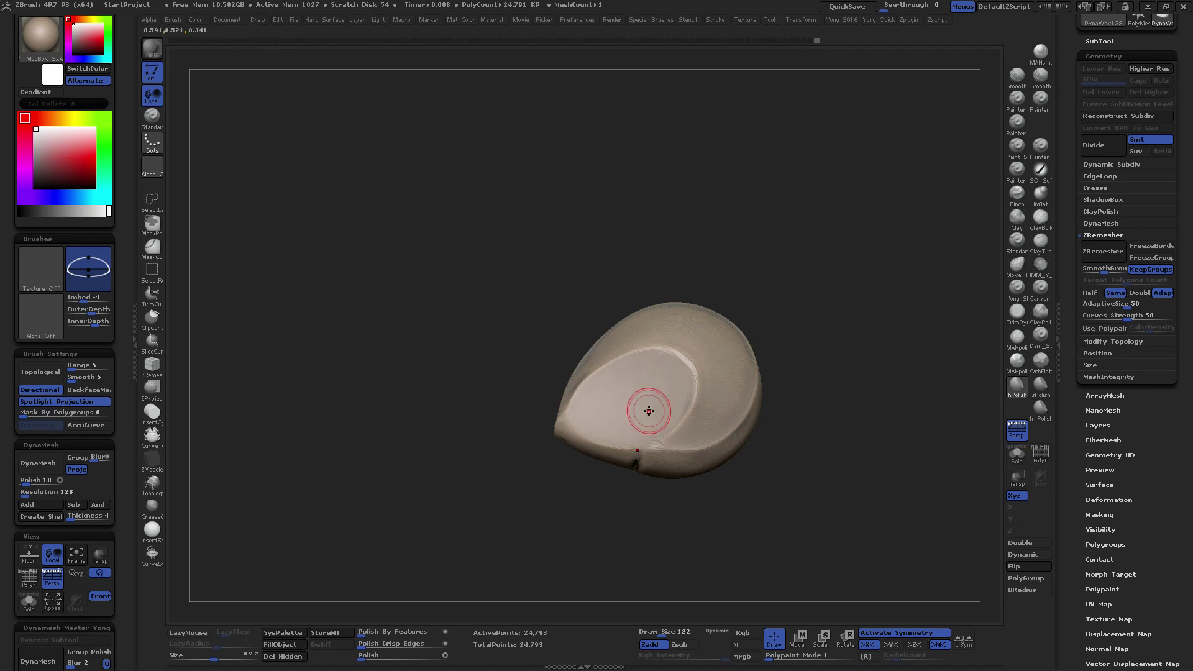
mouse_move(647, 413)
left_mouse_down()
mouse_move(658, 440)
mouse_move(657, 385)
left_mouse_up()
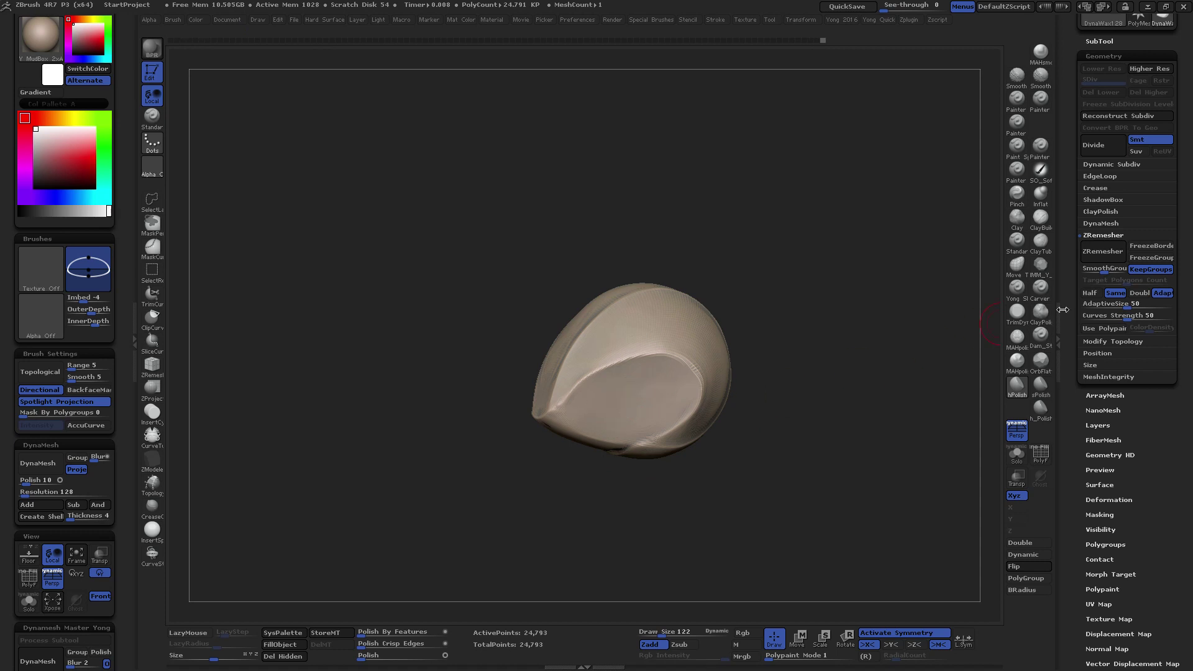
left_click(1103, 252)
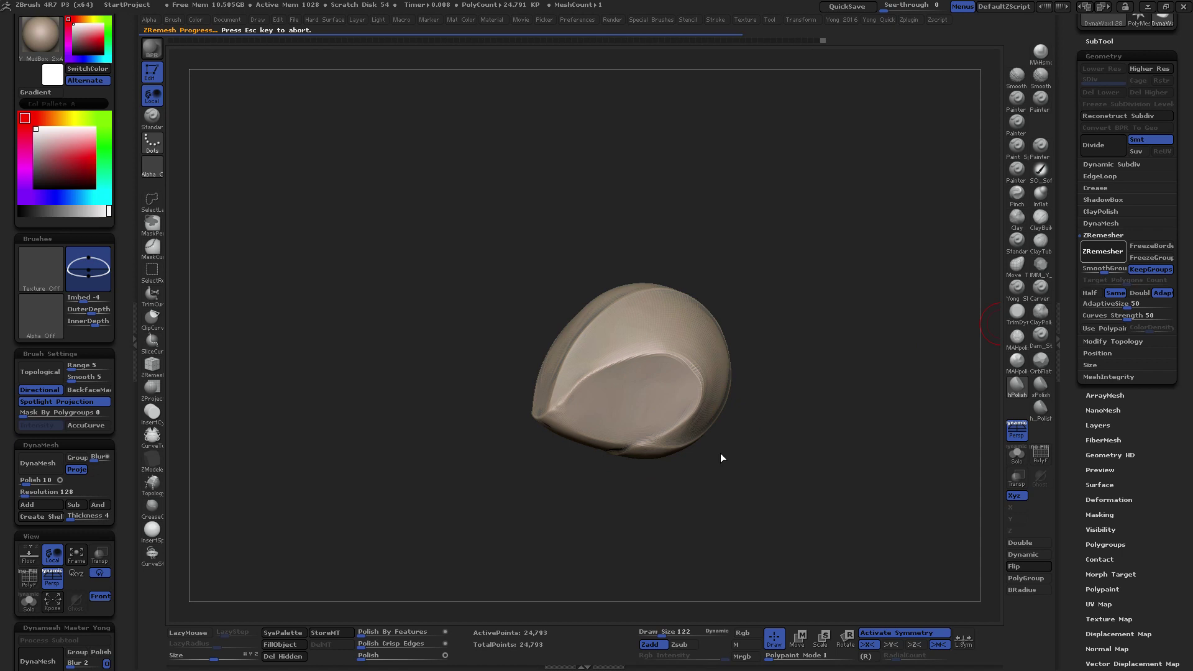
left_click_drag(759, 447, 753, 452)
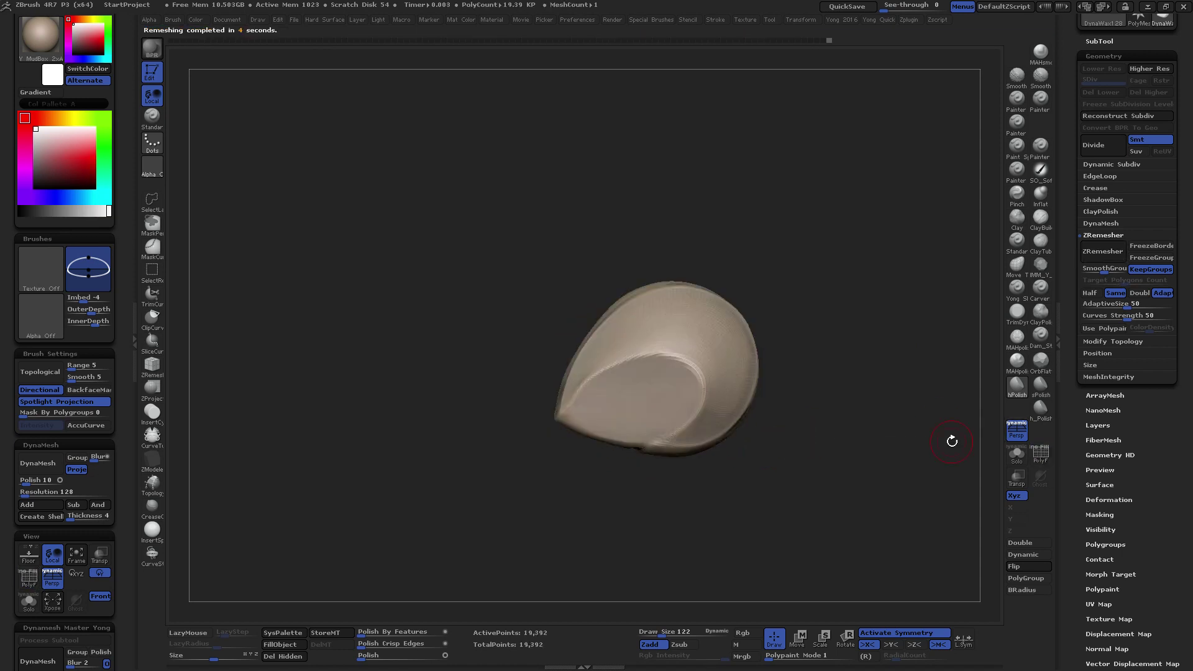
mouse_move(950, 439)
left_mouse_down()
mouse_move(723, 461)
mouse_move(804, 457)
left_mouse_up()
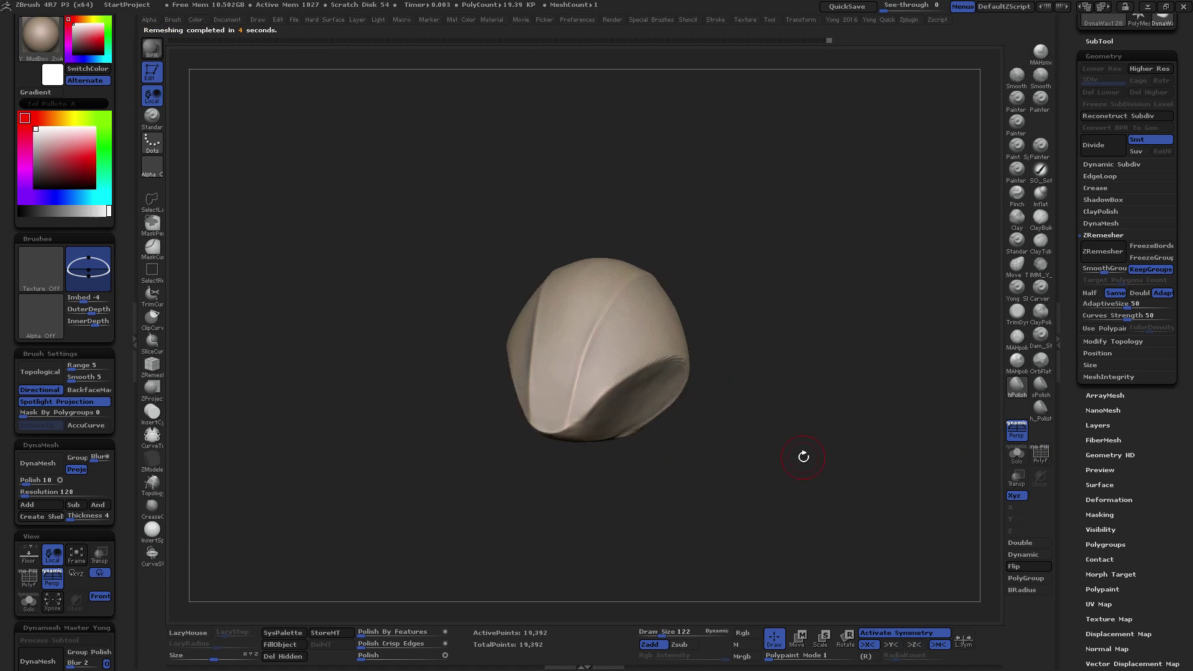
left_click_drag(678, 452, 620, 432)
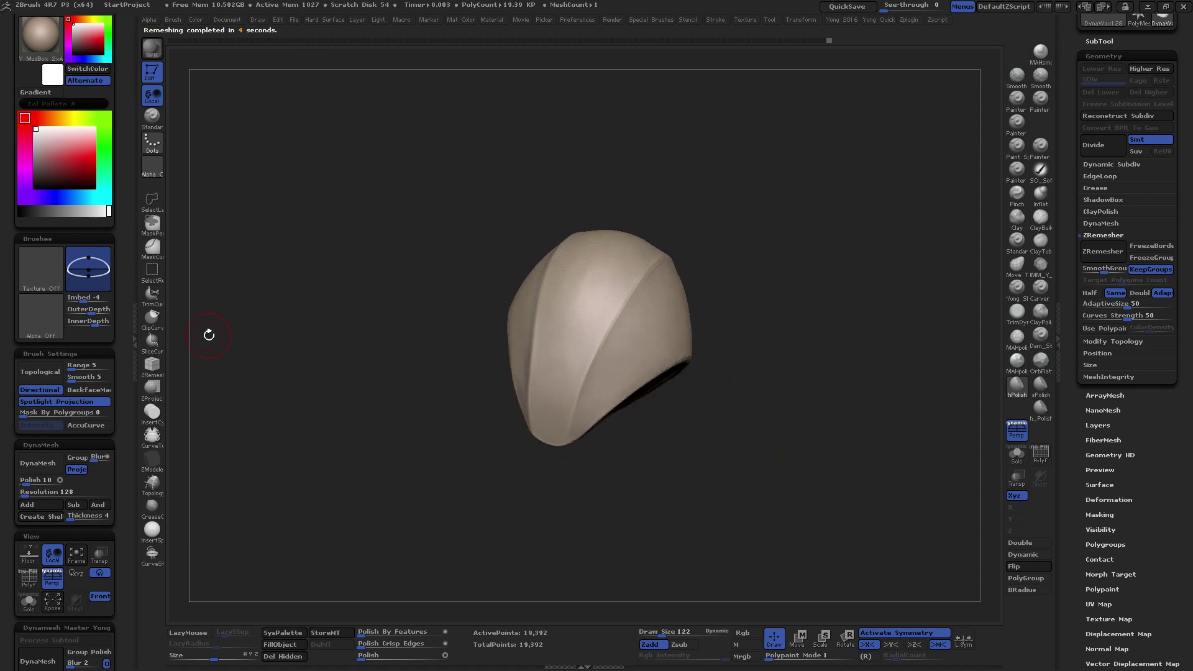
From a front view, SelectRect-hide the mesh's left half, leaving 9,588 active points
left_click(155, 340)
left_click_drag(442, 354, 617, 381)
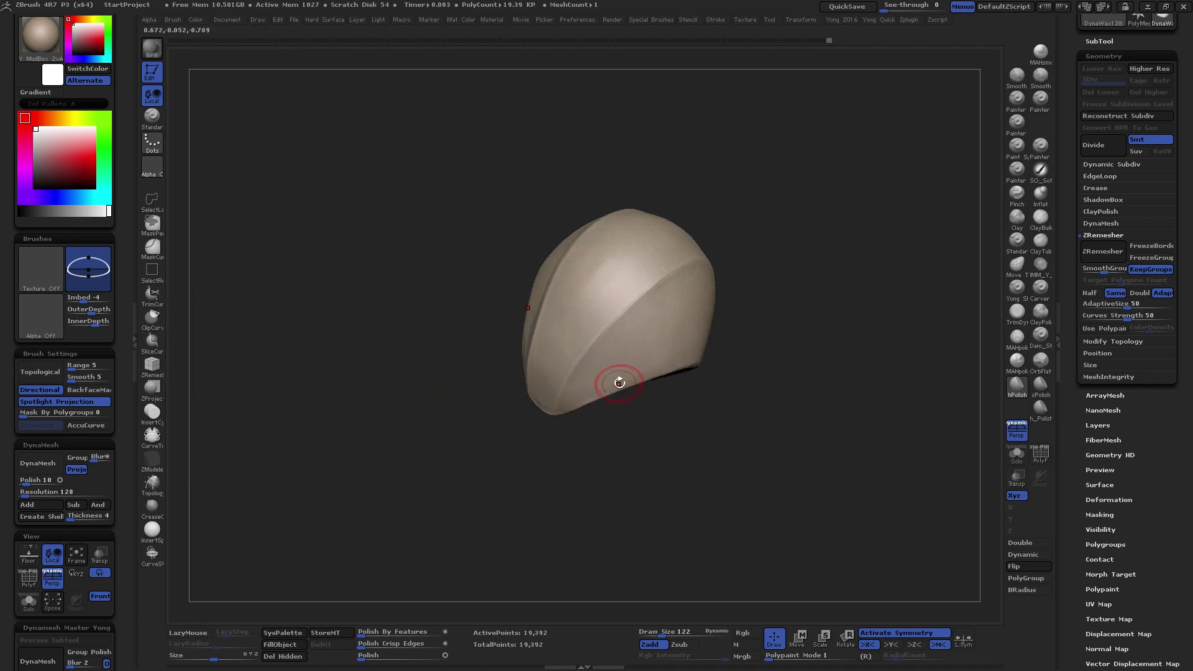
mouse_move(717, 340)
left_mouse_down()
mouse_move(727, 301)
mouse_move(696, 355)
mouse_move(681, 324)
left_mouse_up()
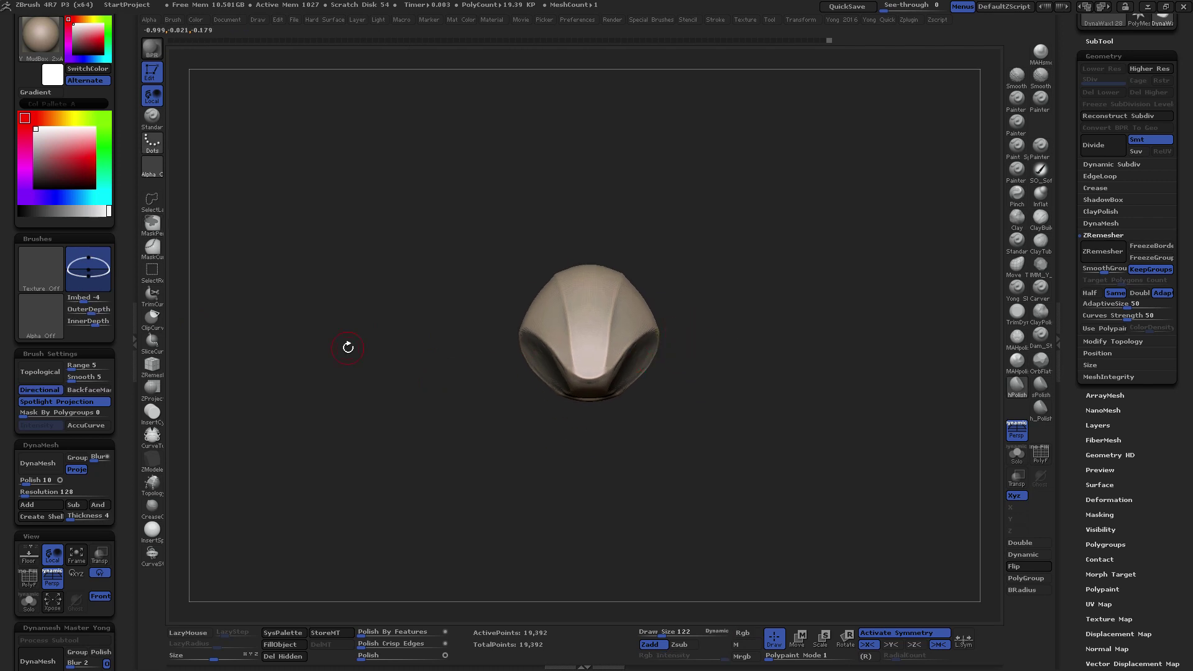
left_click(155, 276)
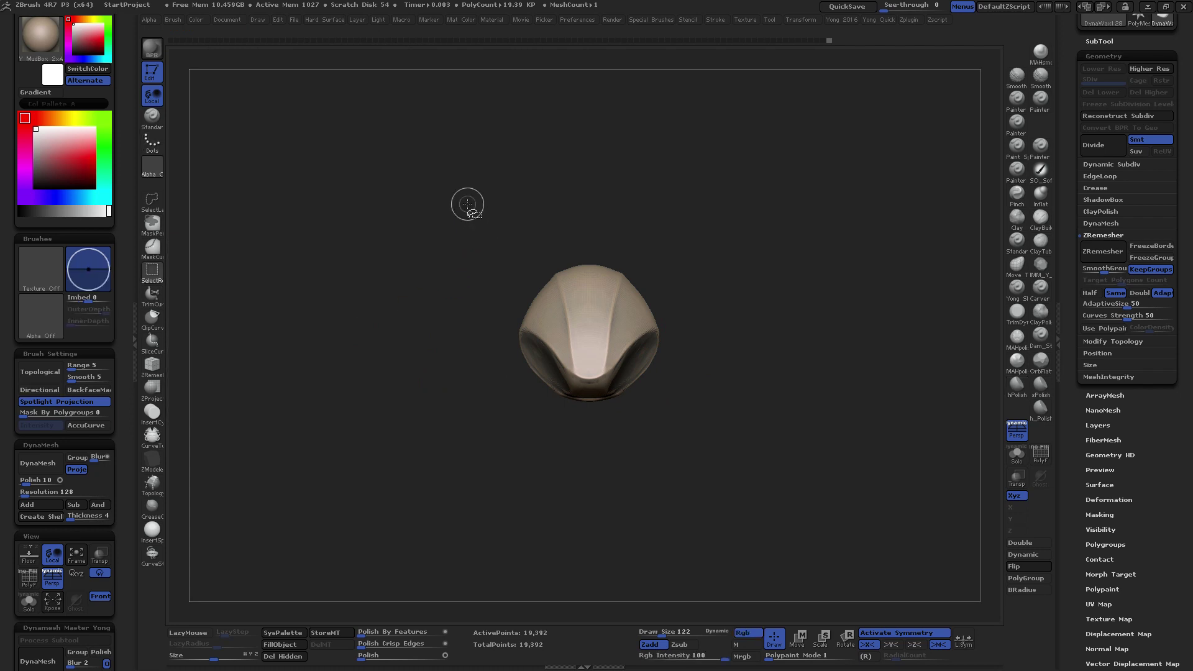
mouse_move(468, 205)
left_mouse_down("ctrl+shift")
mouse_move(570, 384)
mouse_move(588, 460)
left_mouse_up("ctrl+shift")
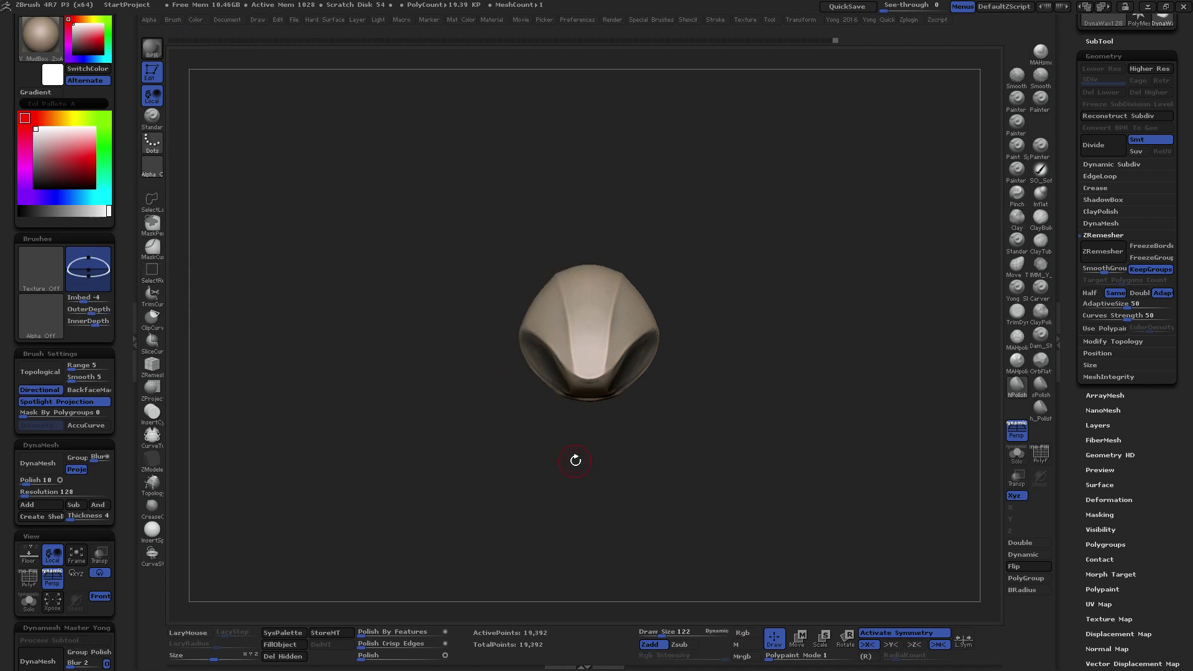
left_click_drag(468, 214, 591, 480, "ctrl+shift")
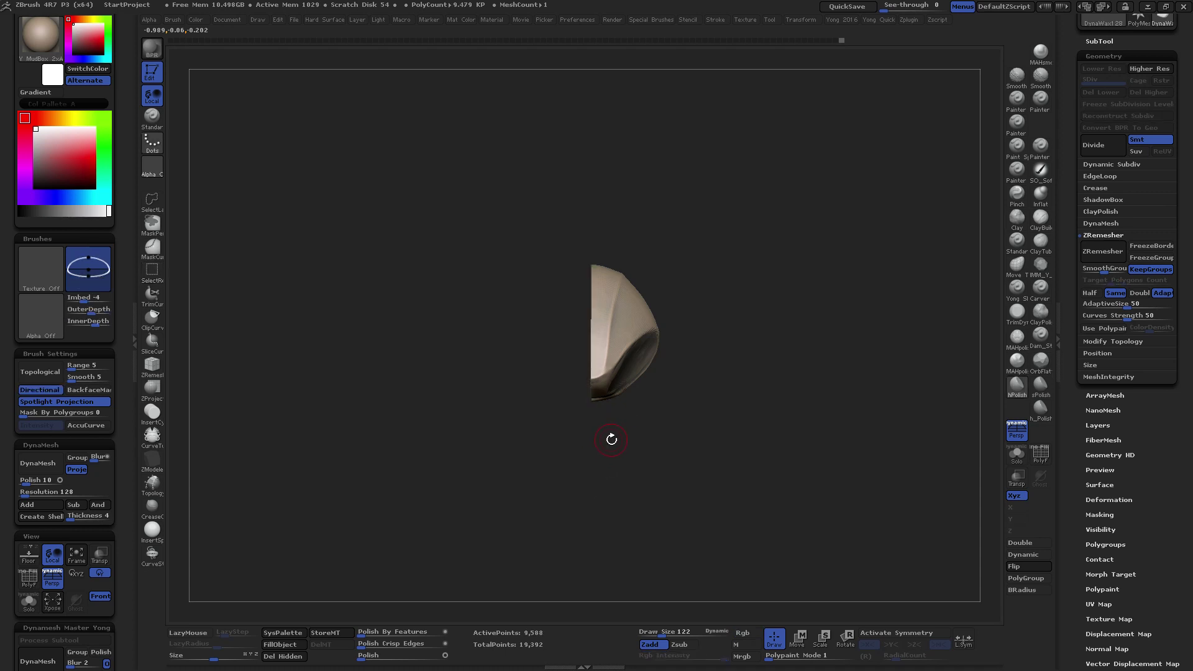
Test Mirror And Weld and Mirror from the Hard Surface palette, then undo
key("h")
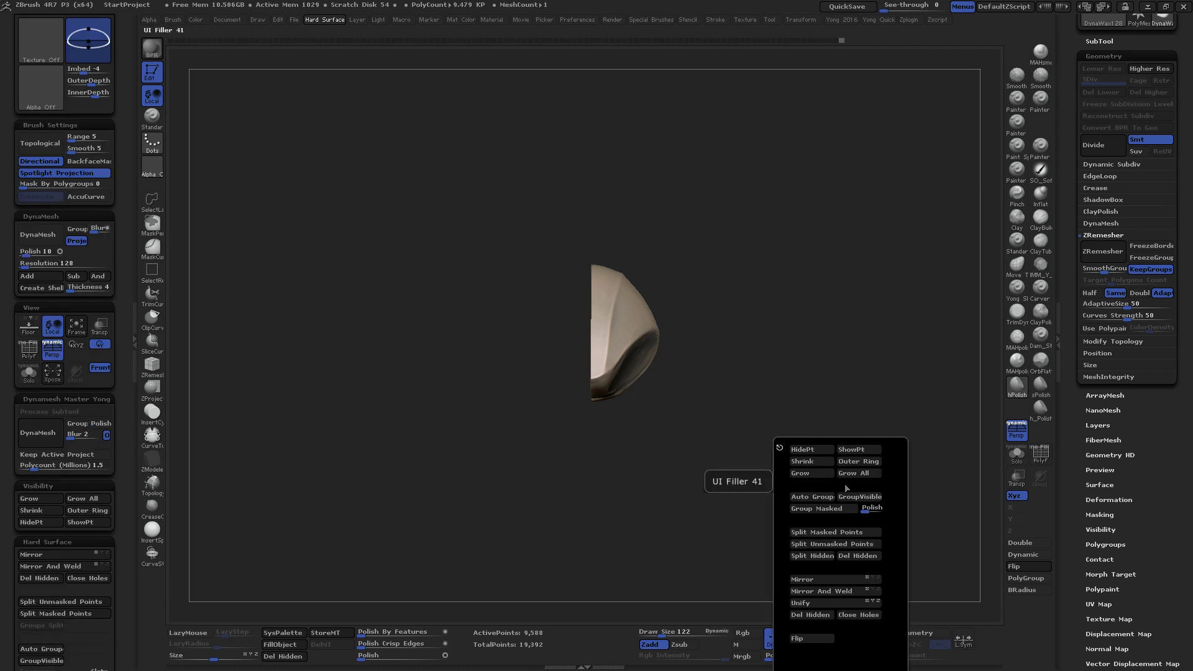
left_click(821, 591)
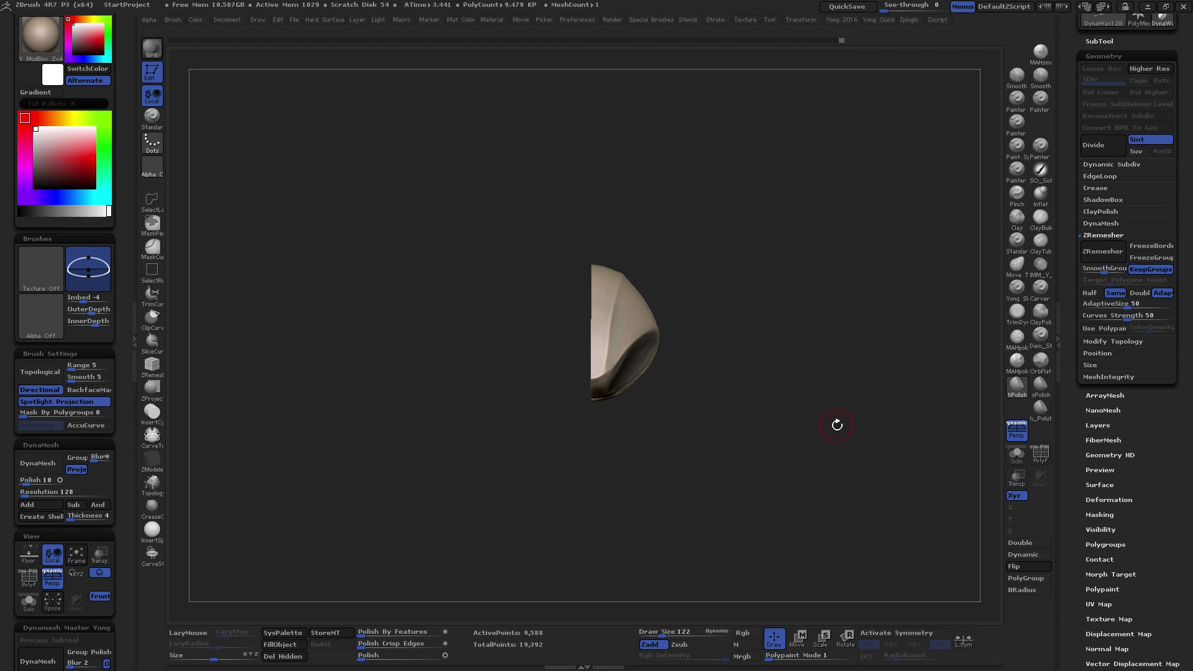
key("h")
left_click(825, 554)
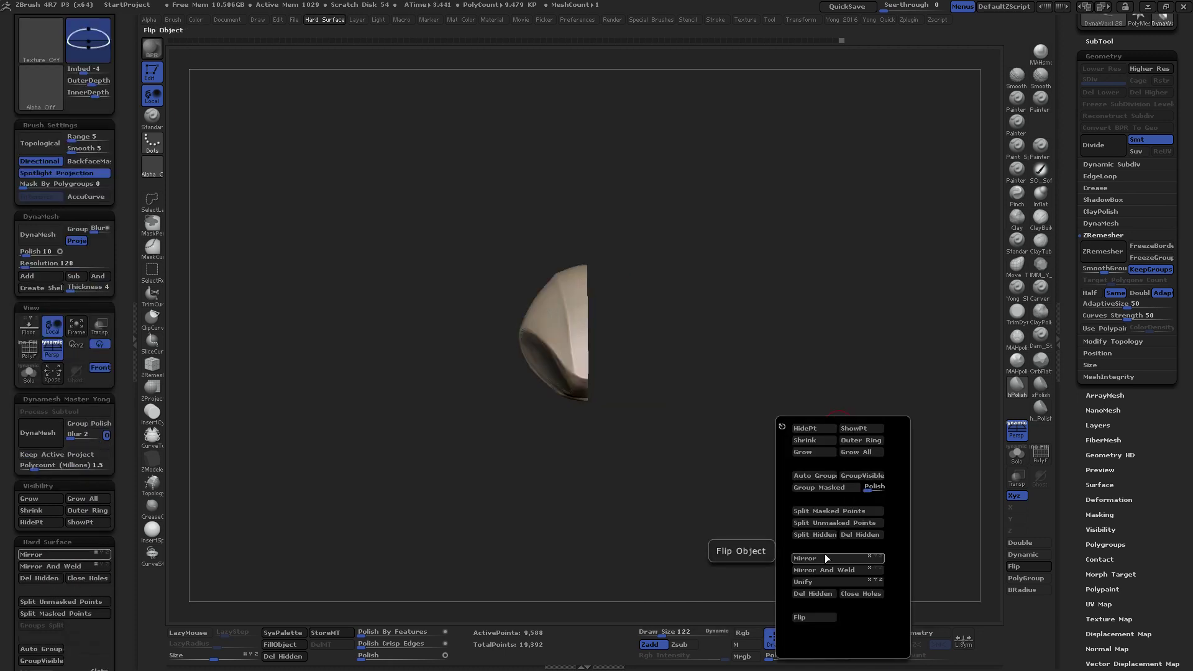
left_click(825, 554)
left_click(825, 553)
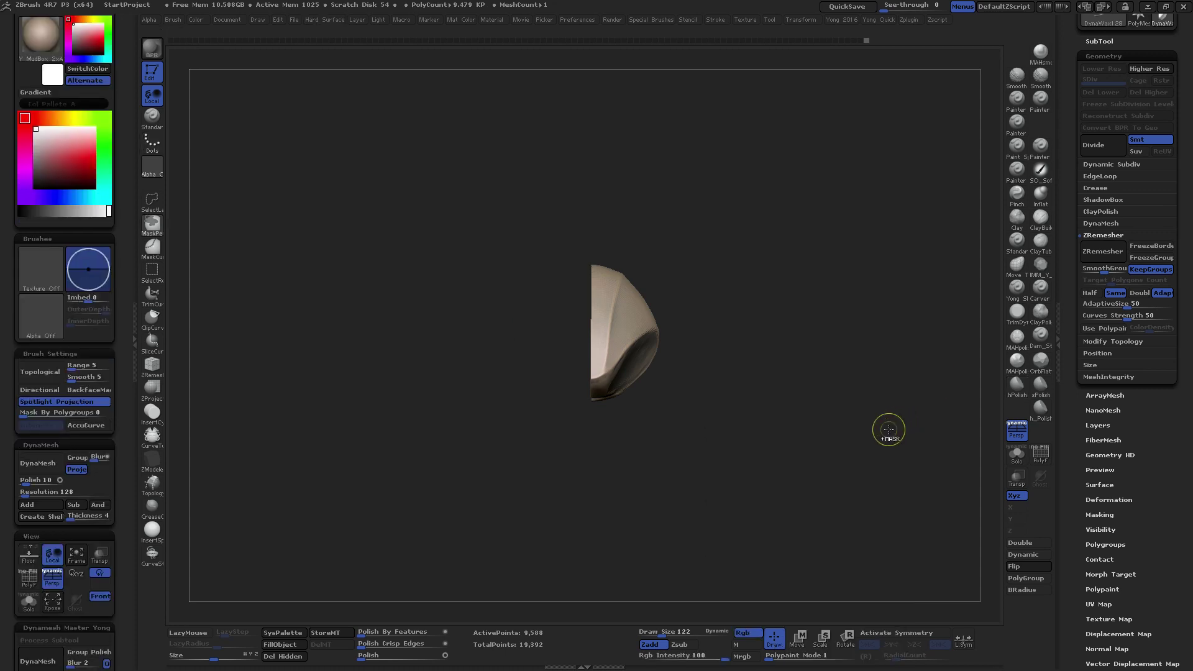
key("b")
key("h")
key("p")
key("m")
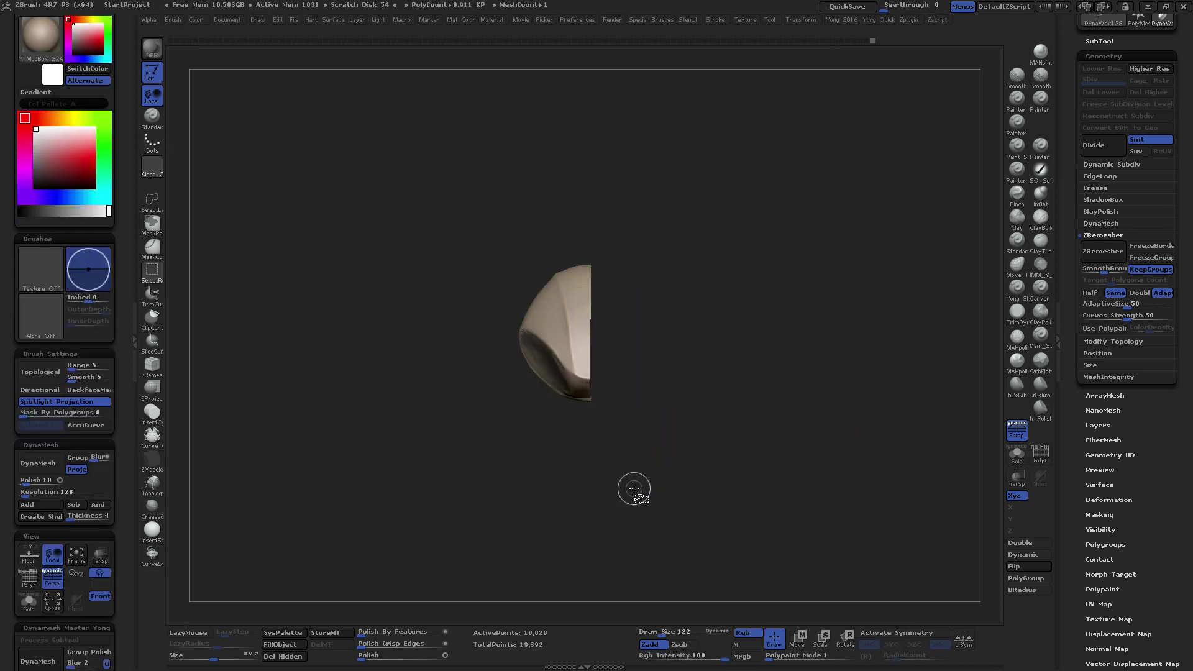
Unhide the whole mesh and re-hide the left part, leaving 9,804 active points
key("b")
key("s")
key("r")
left_click(639, 501, "ctrl+shift")
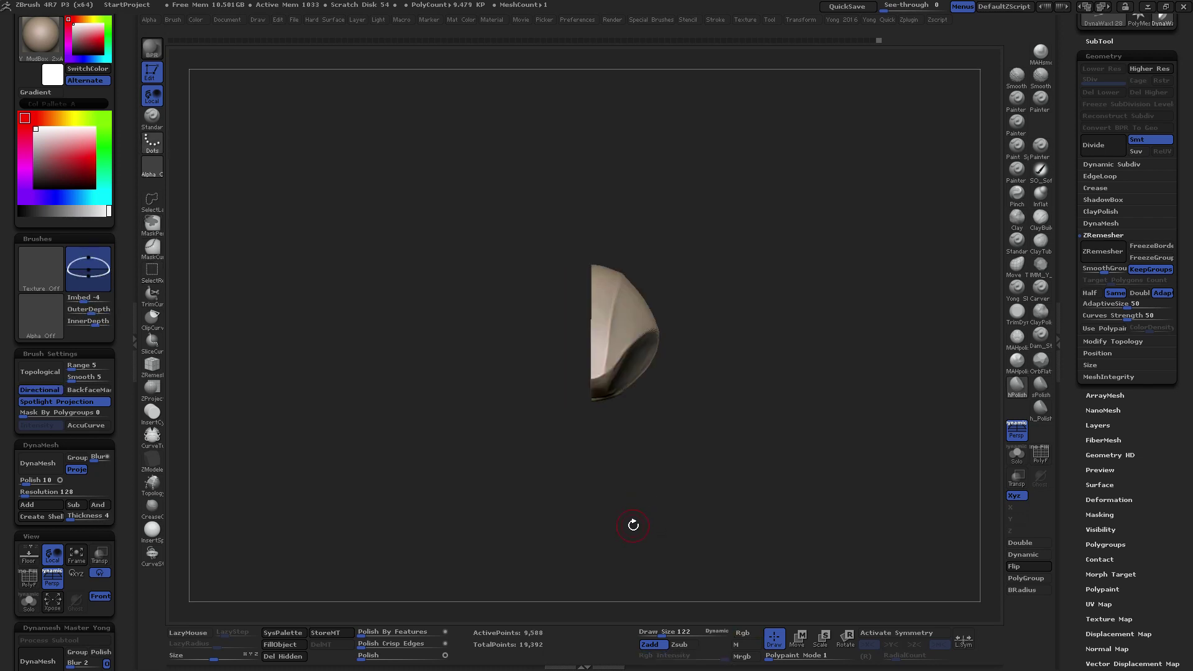
left_click_drag(654, 496, 634, 522, "ctrl+shift")
left_click(637, 509, "ctrl+shift")
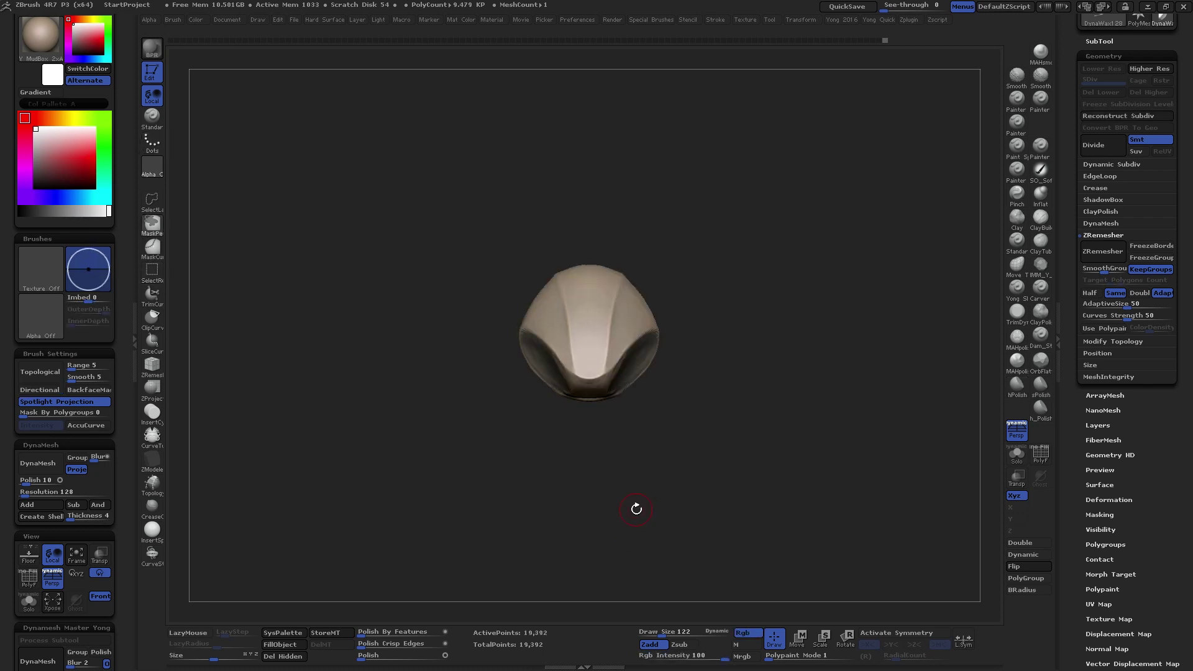
left_click_drag(457, 192, 588, 475, "ctrl+shift")
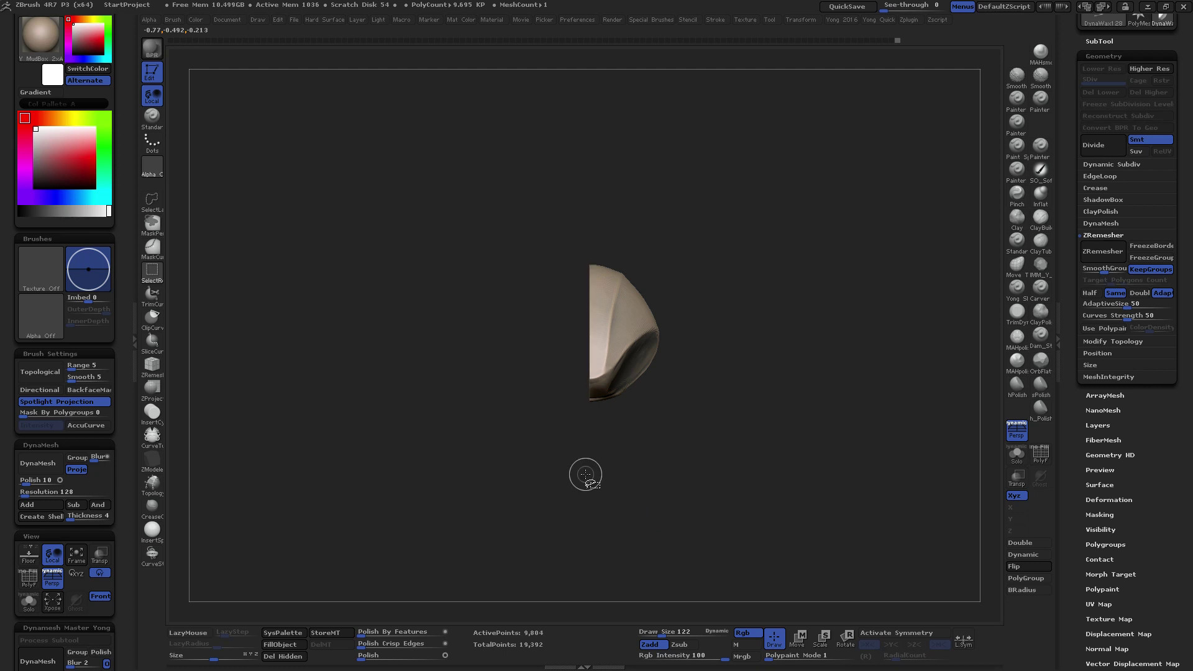
mouse_move(628, 432)
left_mouse_down()
mouse_move(602, 463)
mouse_move(592, 514)
mouse_move(592, 498)
left_mouse_up()
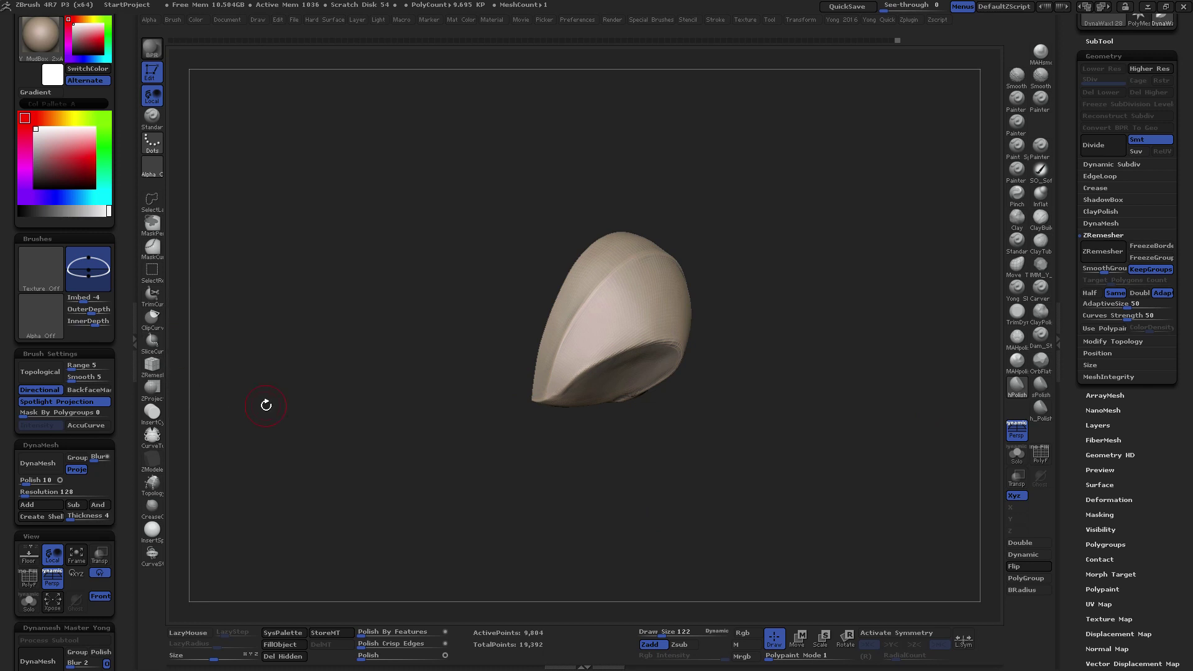
With Persp off, SliceCurve a curved cut across the front face into a new polygroup
mouse_move(492, 361)
left_mouse_down()
mouse_move(547, 343)
mouse_move(573, 372)
mouse_move(560, 373)
left_mouse_up()
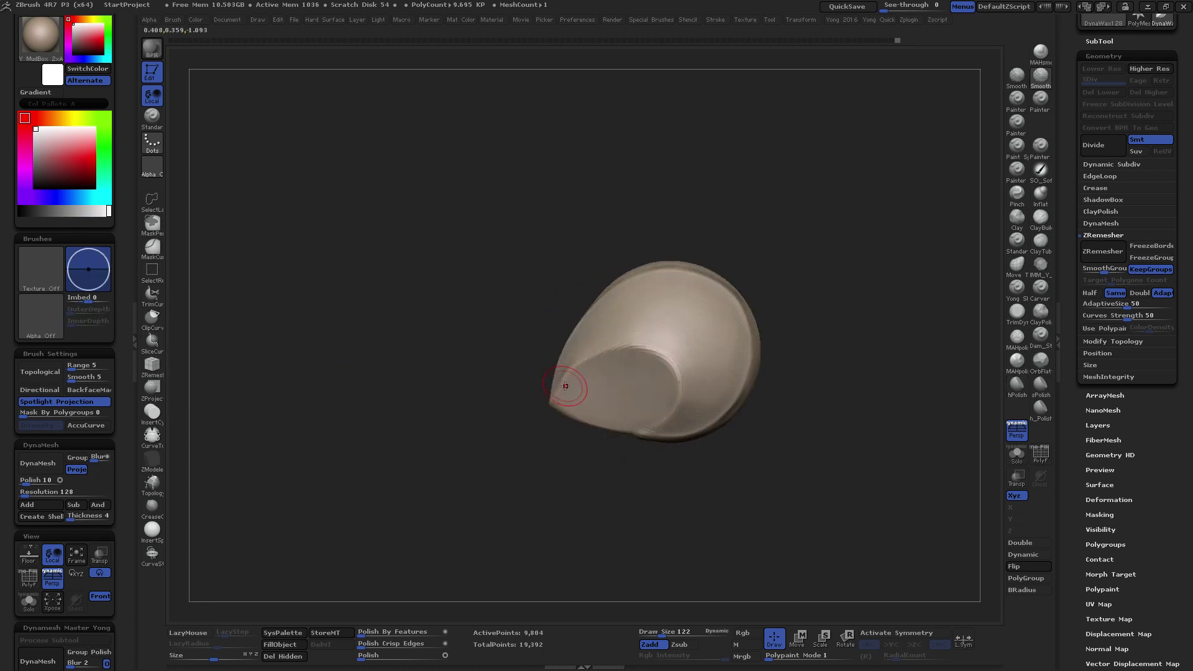
left_click(1016, 429)
key("ctrl+shift")
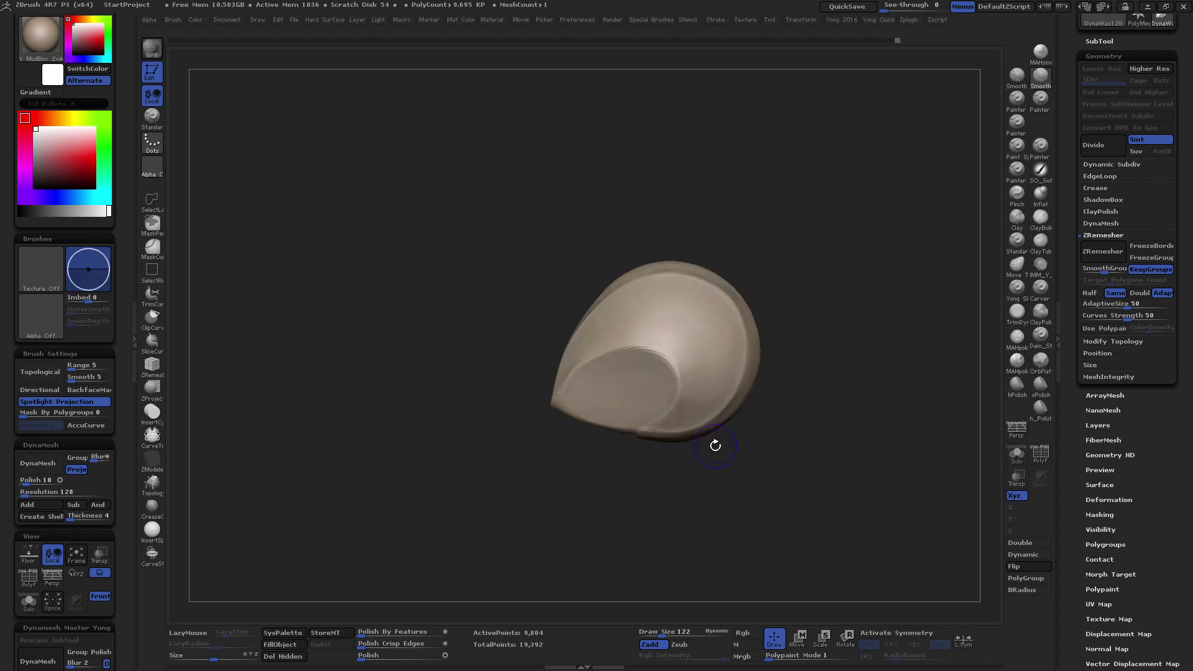
key("ctrl+shift")
left_click_drag(514, 434, 569, 377, "ctrl+shift")
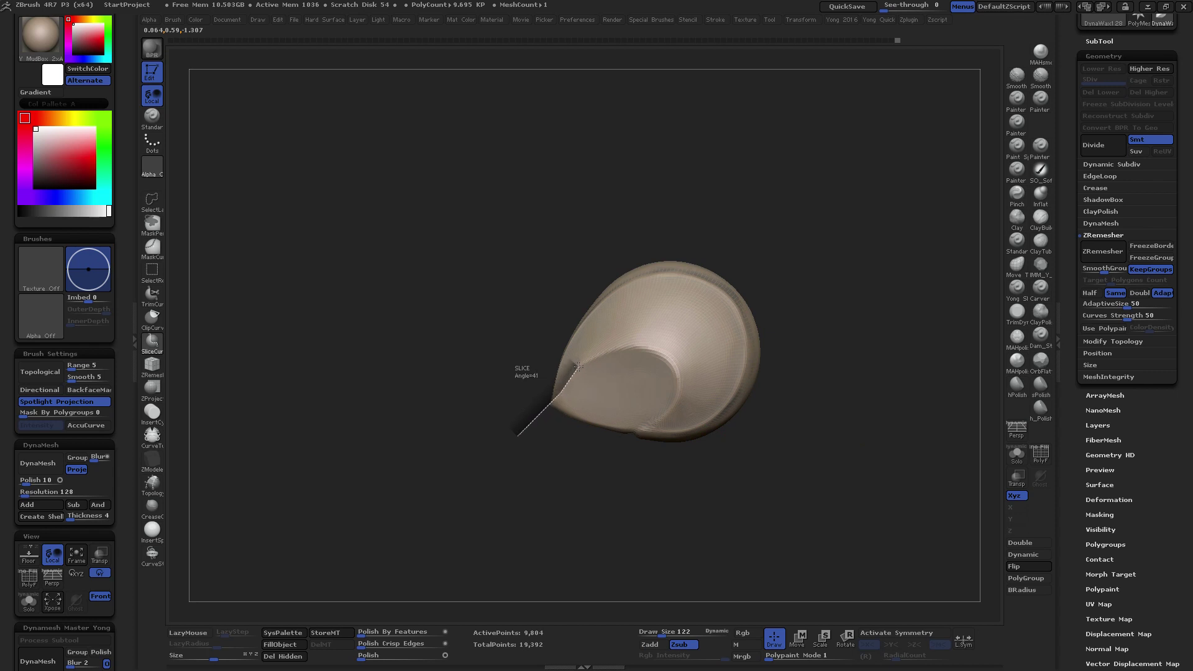
mouse_move(580, 367)
left_mouse_down("ctrl+shift")
mouse_move(612, 352)
mouse_move(662, 358)
left_mouse_up("ctrl+shift")
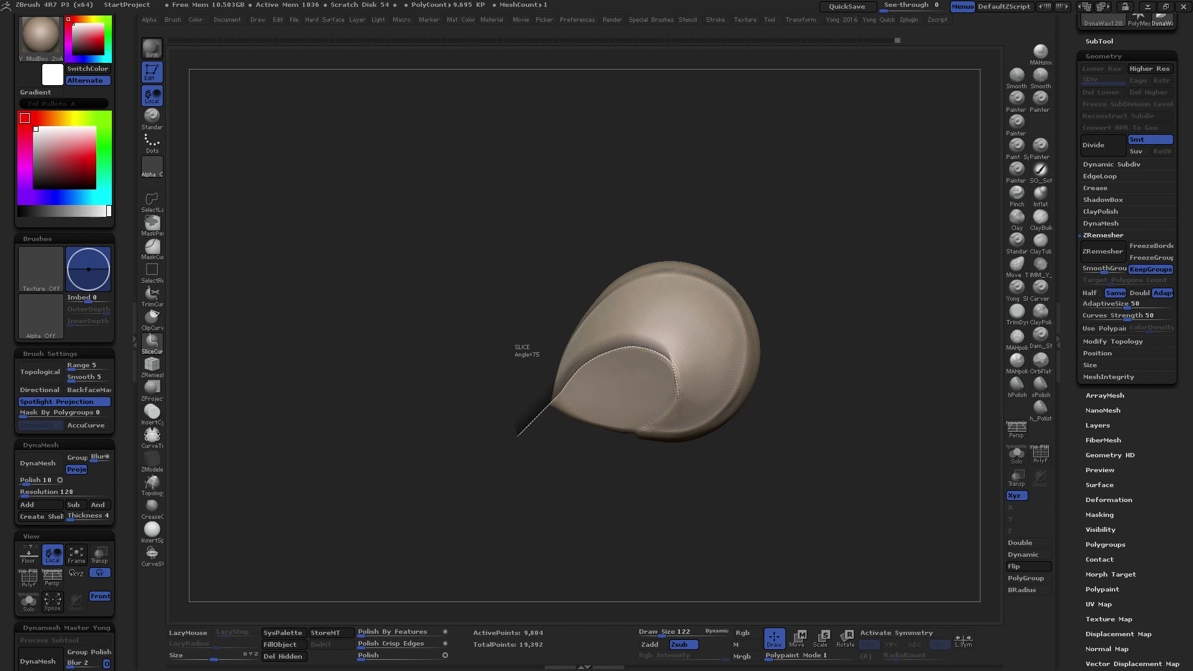
left_click_drag(660, 420, 640, 430, "ctrl+shift")
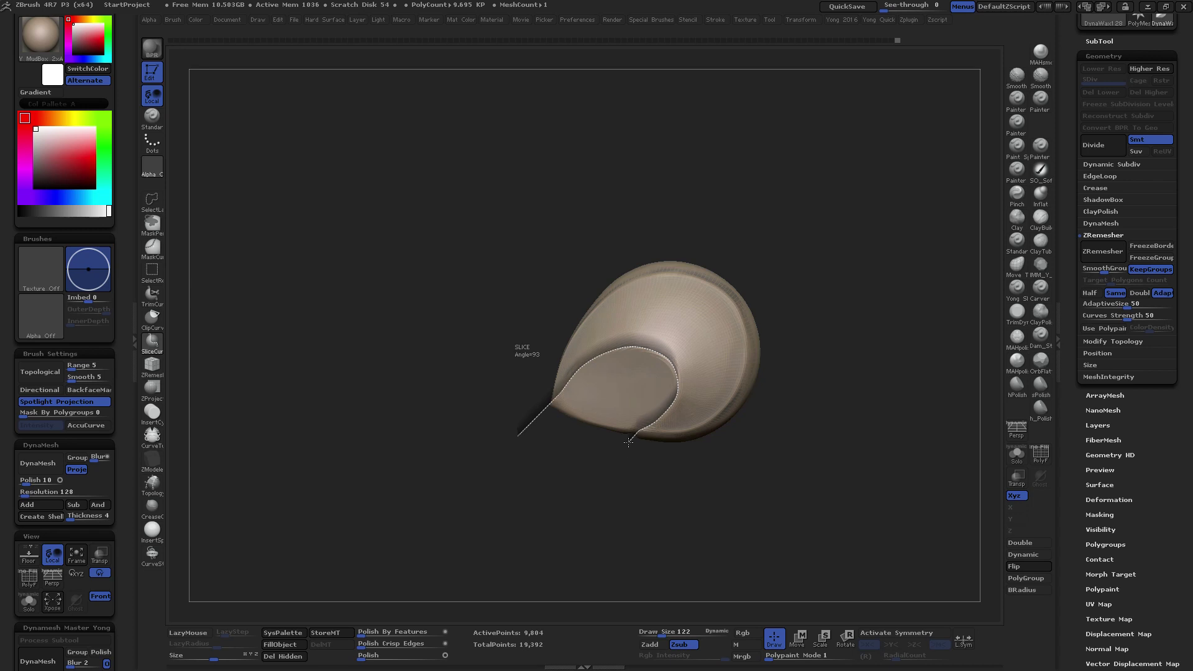
left_click_drag(624, 457, 624, 458, "ctrl+shift")
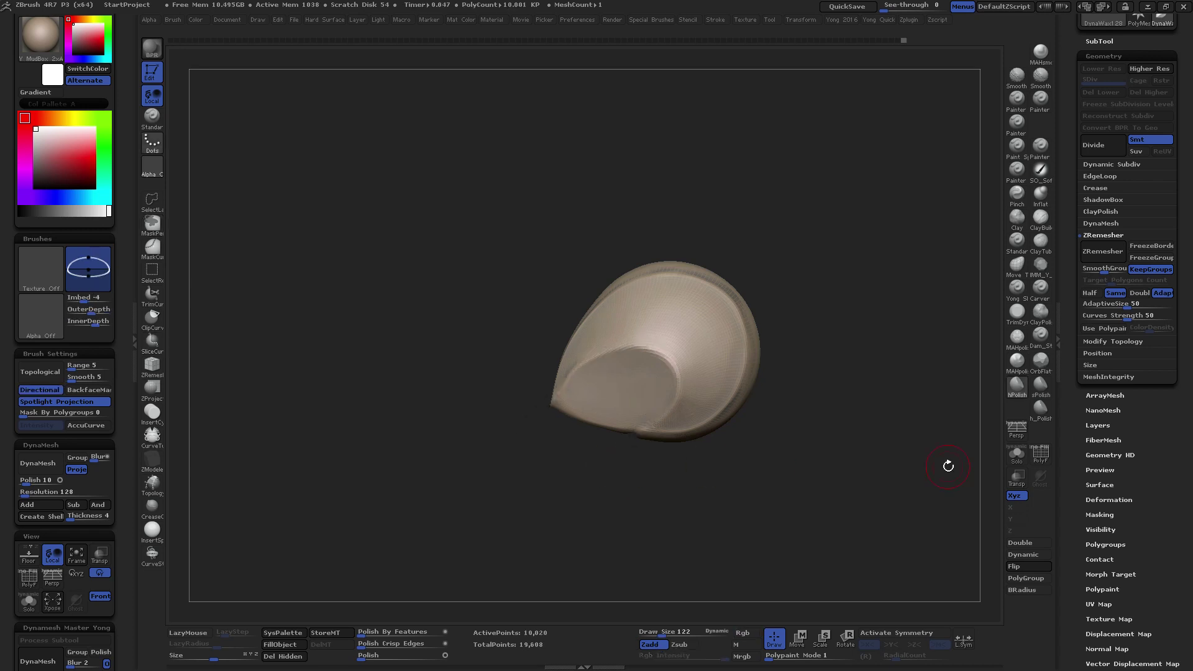
Show polygroup colours without the wireframe and hide the green inner panel
left_click(1037, 459)
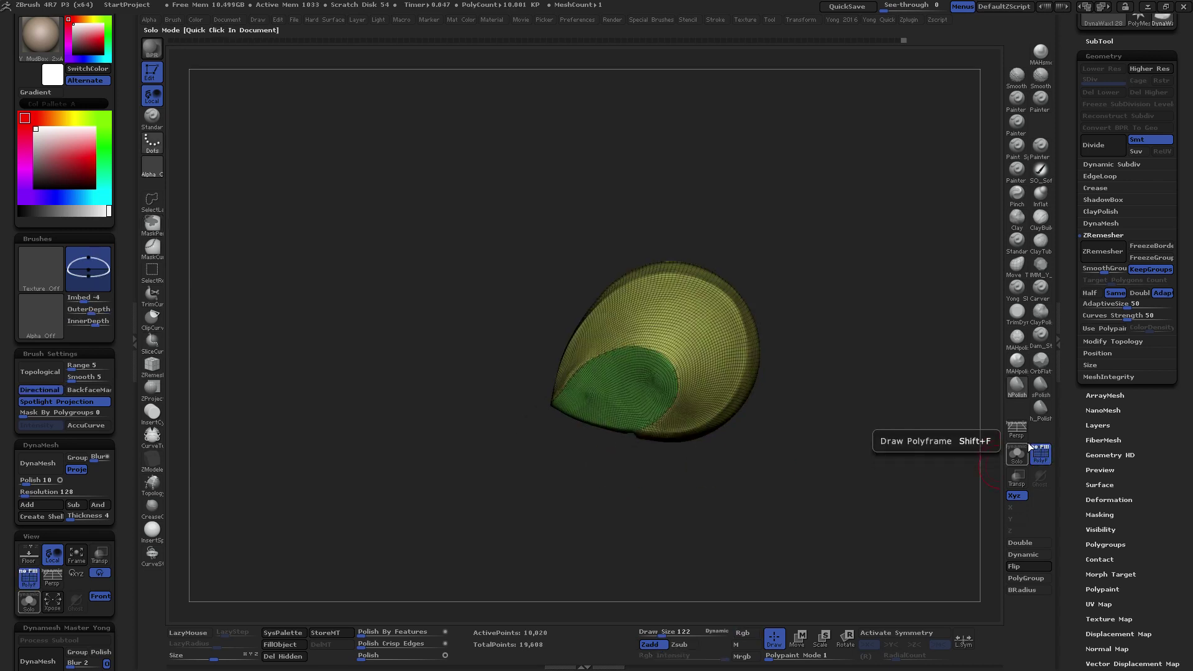
left_click(1037, 452)
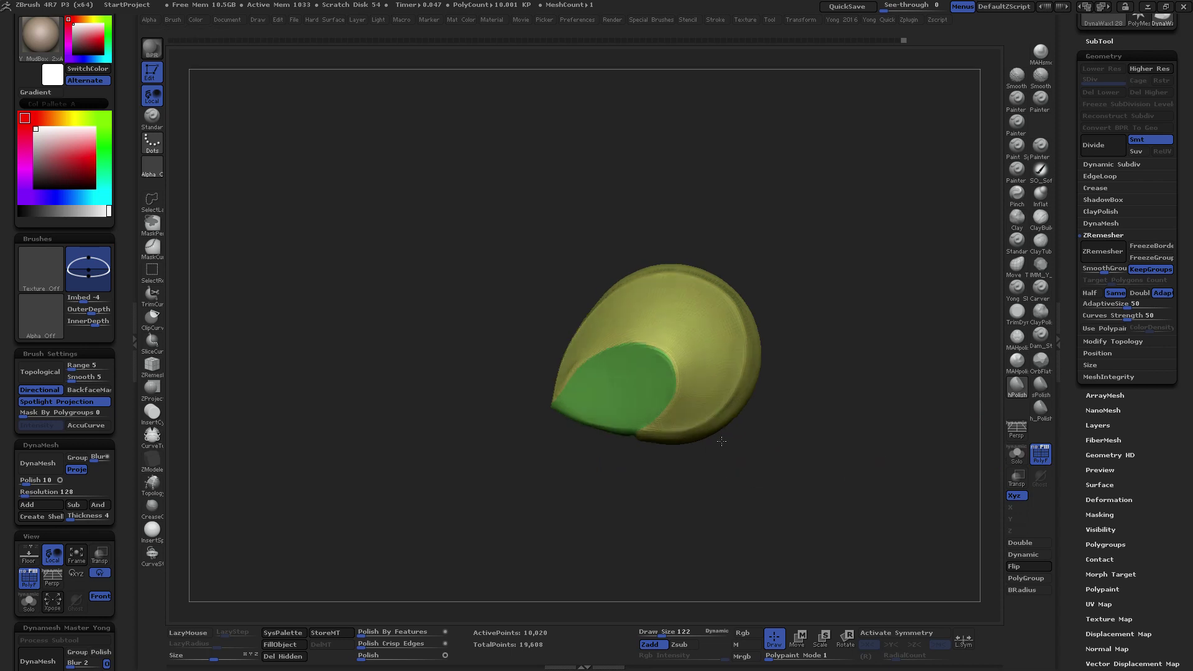
mouse_move(801, 471)
left_mouse_down()
mouse_move(758, 377)
mouse_move(749, 460)
mouse_move(631, 443)
mouse_move(622, 405)
mouse_move(618, 448)
mouse_move(686, 440)
mouse_move(673, 453)
left_mouse_up()
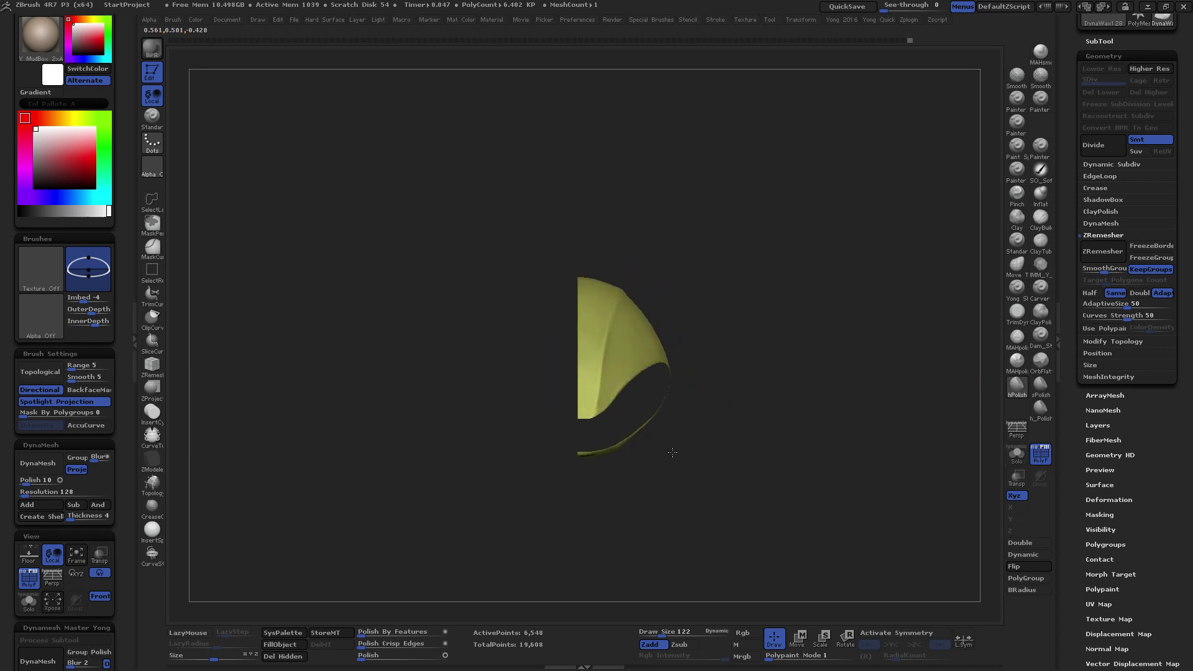
left_click_drag(651, 219, 614, 311, "ctrl+shift")
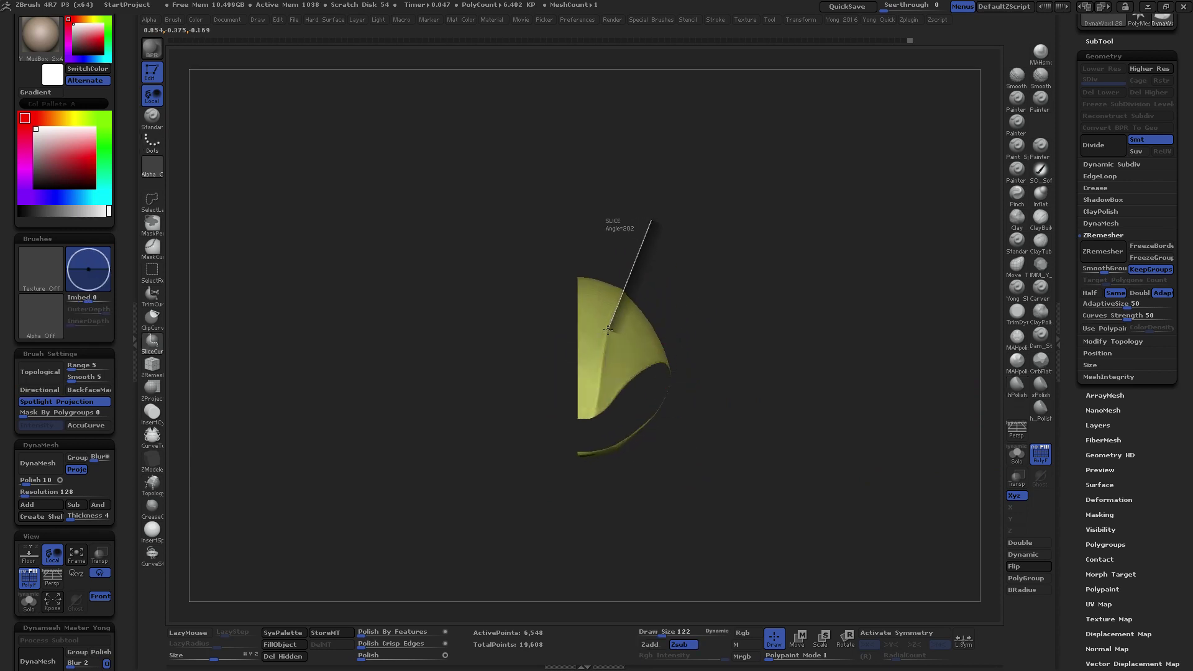
Cut three SliceCurve bands across the yellow shell, splitting it into pink and yellow polygroups
left_click_drag(594, 451, 587, 509, "ctrl+shift")
mouse_move(632, 445)
left_mouse_down()
mouse_move(586, 433)
mouse_move(697, 454)
mouse_move(680, 448)
left_mouse_up()
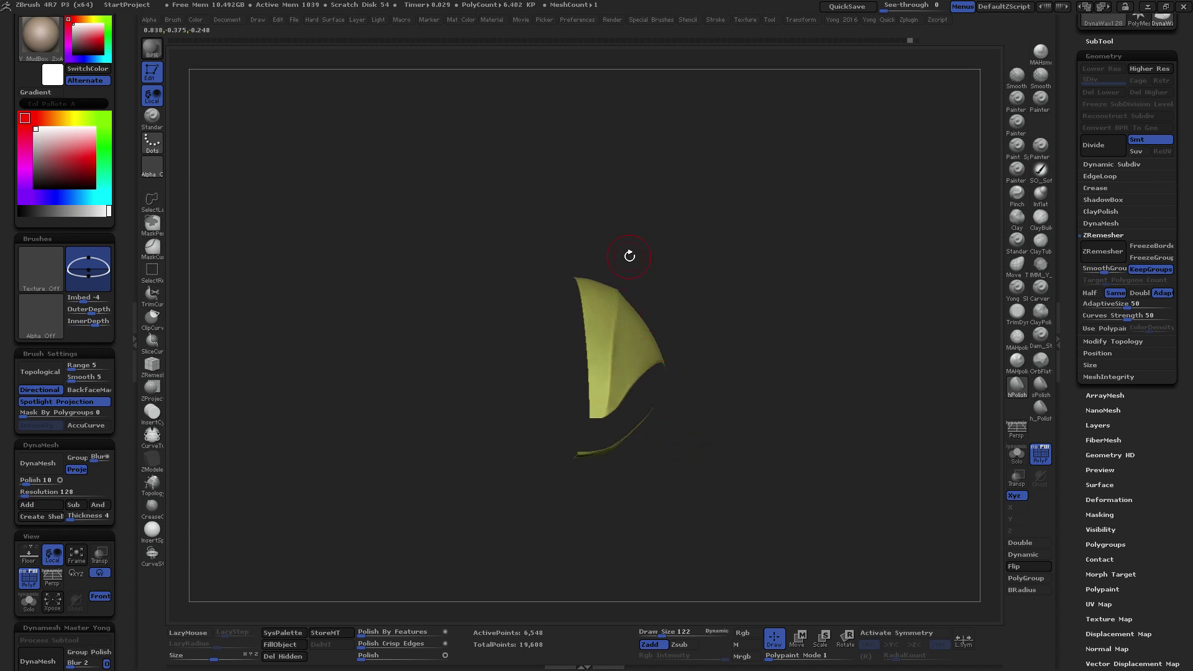
left_click_drag(629, 255, 588, 499)
mouse_move(669, 405)
left_mouse_down()
mouse_move(677, 399)
mouse_move(658, 377)
left_mouse_up()
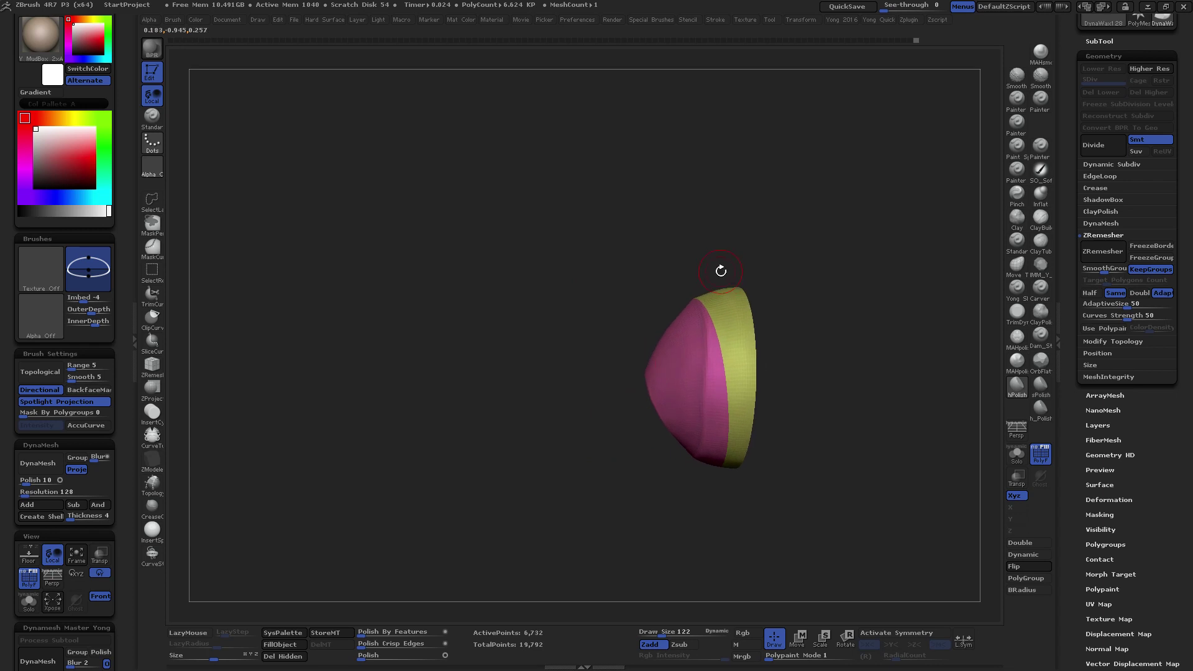
left_click_drag(697, 231, 702, 330)
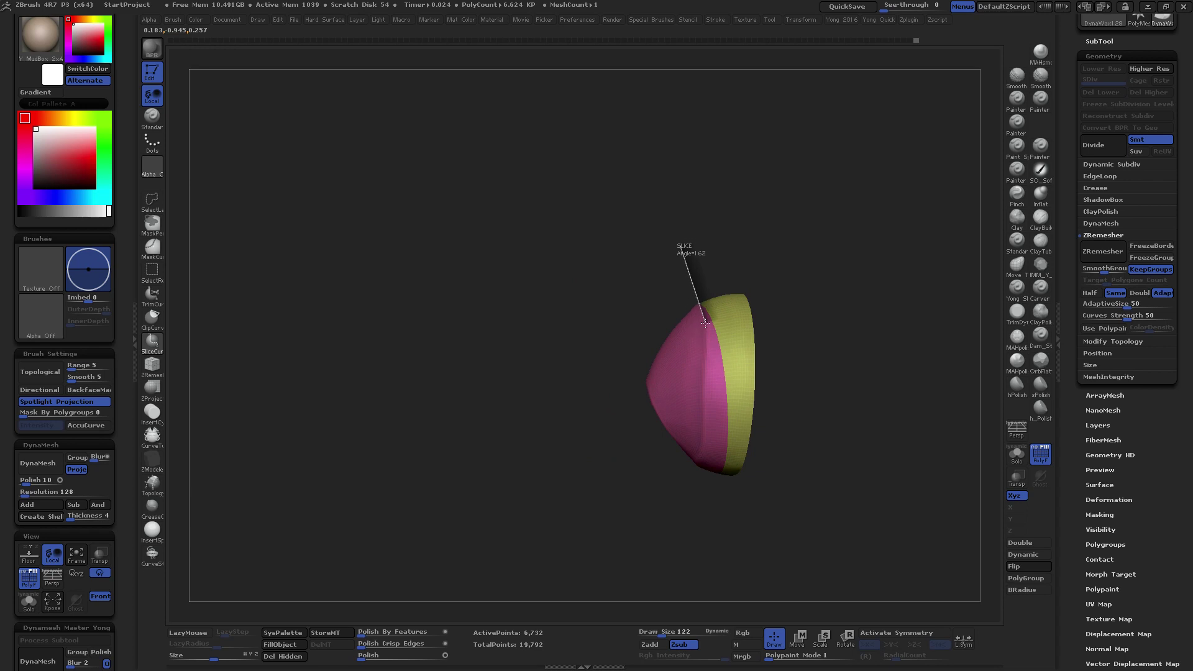
left_click_drag(707, 350, 703, 411, "ctrl+shift")
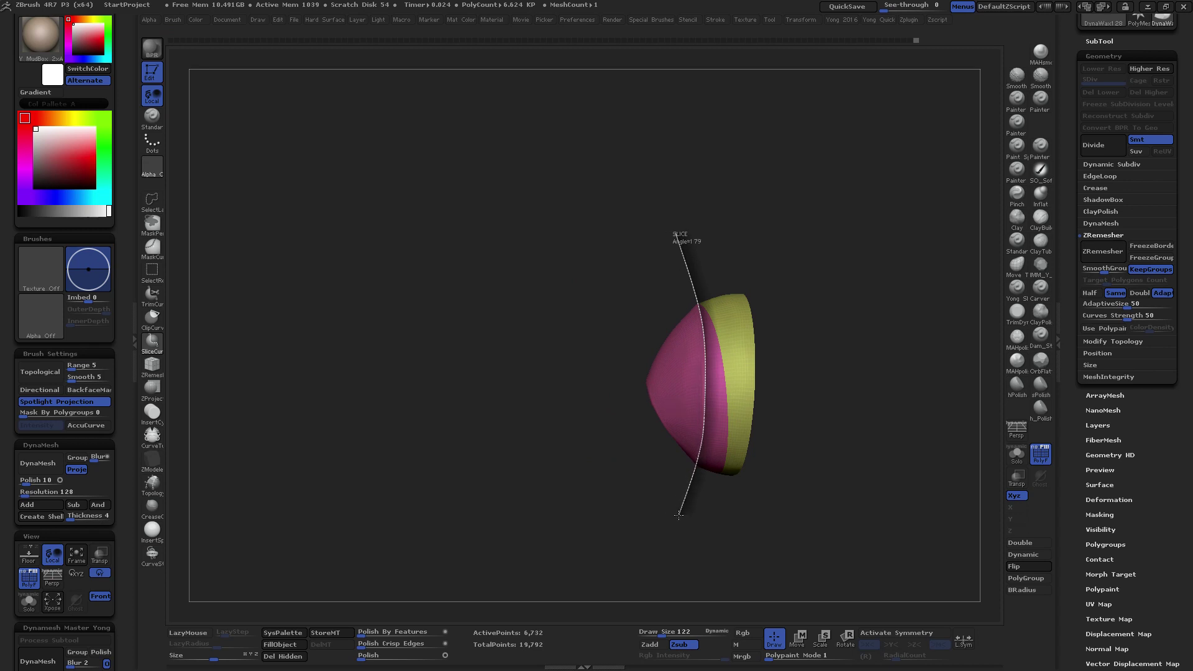
mouse_move(678, 515)
left_mouse_down("ctrl+shift")
mouse_move(693, 481)
mouse_move(734, 482)
mouse_move(757, 554)
mouse_move(700, 470)
left_mouse_up("ctrl+shift")
Hide the pink panel, then mask the thin arc strip and group it with Ctrl+W
left_click(684, 381, "ctrl+alt+shift")
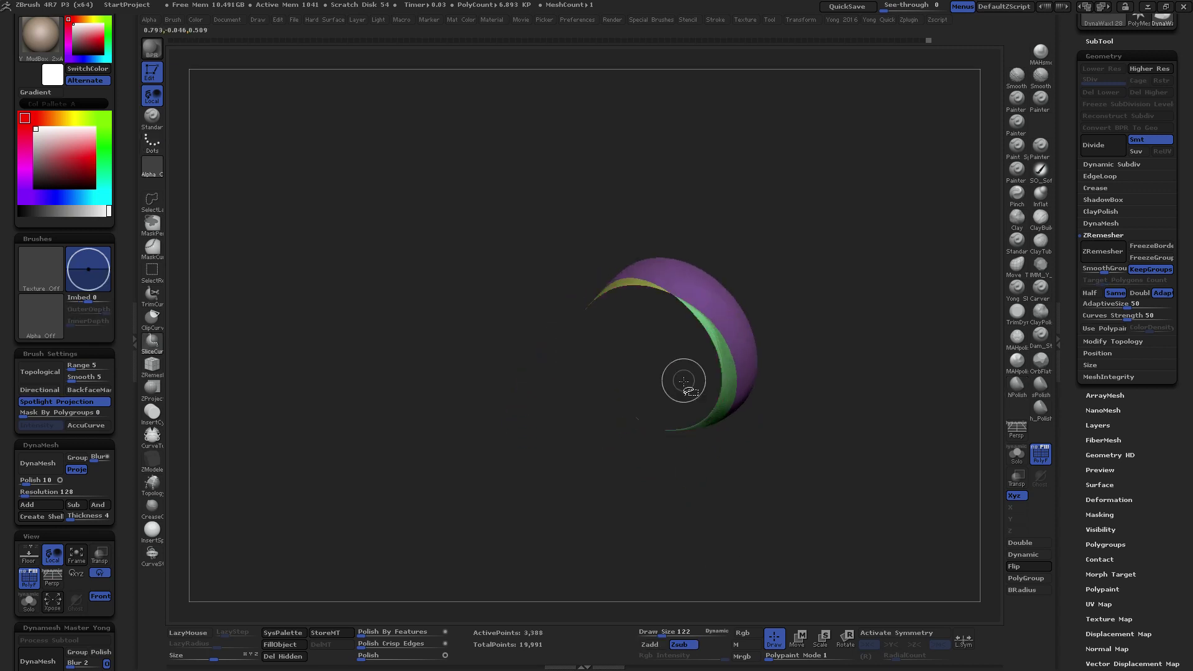
left_click_drag(683, 380, 725, 373)
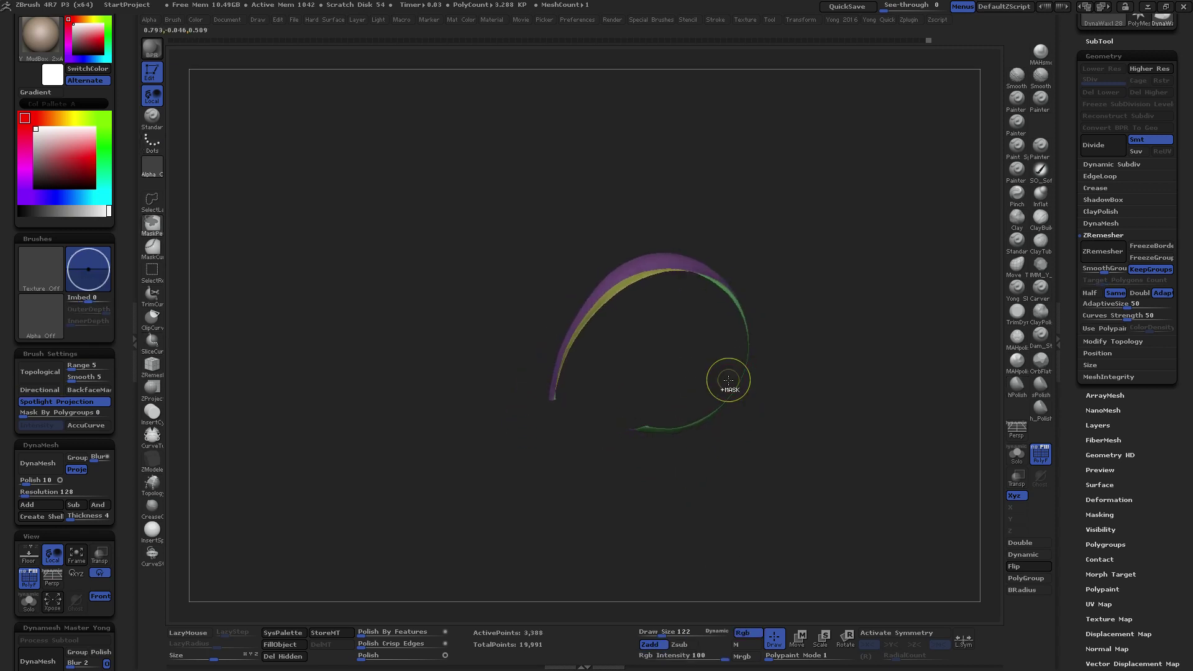
left_click(663, 488, "ctrl")
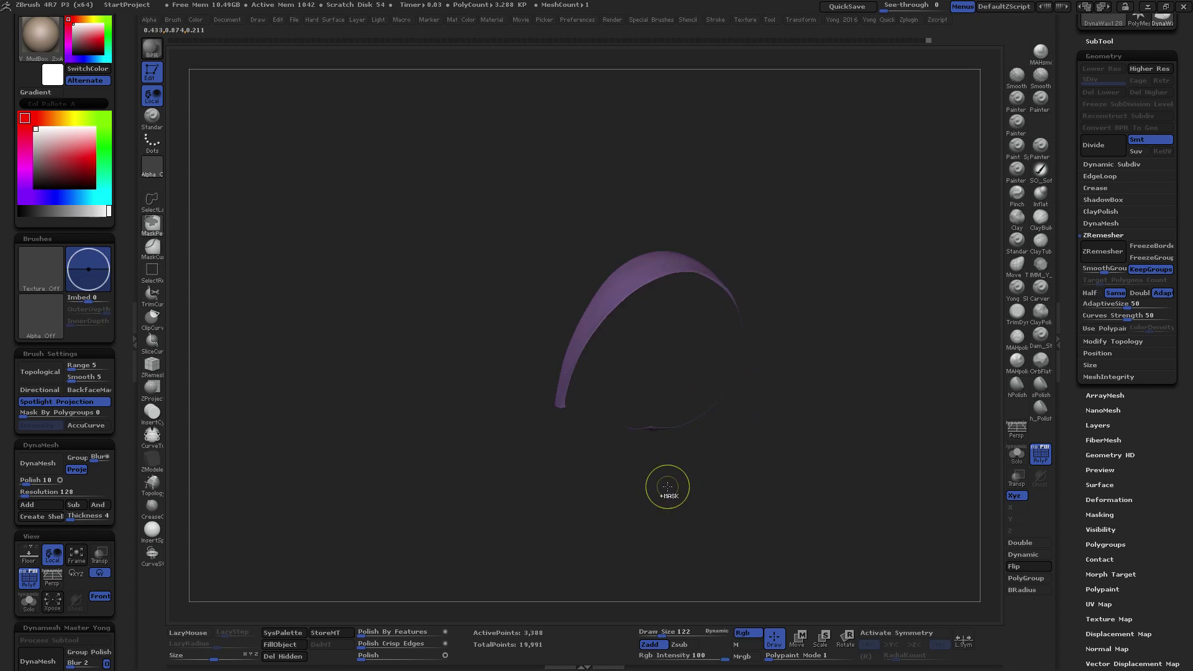
key("ctrl+w")
key("h")
key("ctrl+w")
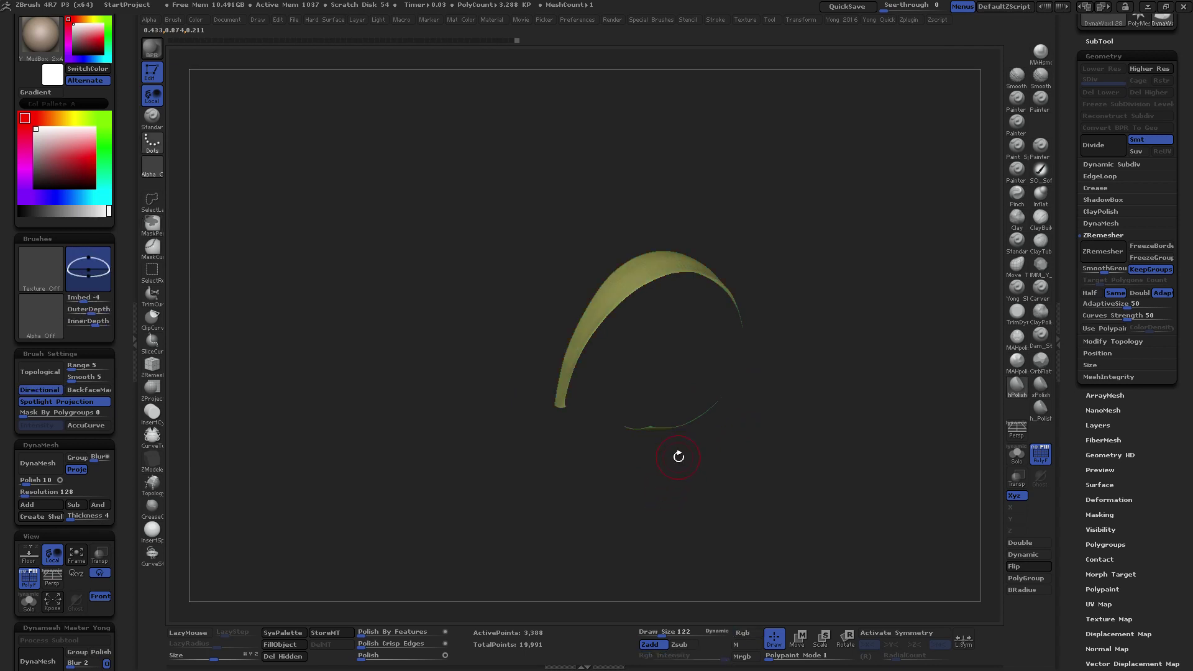
Show the whole head and apply Hard Surface Mirror And Weld left-to-right
mouse_move(676, 460)
left_mouse_down()
mouse_move(633, 446)
mouse_move(620, 497)
mouse_move(726, 378)
left_mouse_up()
left_click(640, 473, "ctrl+shift")
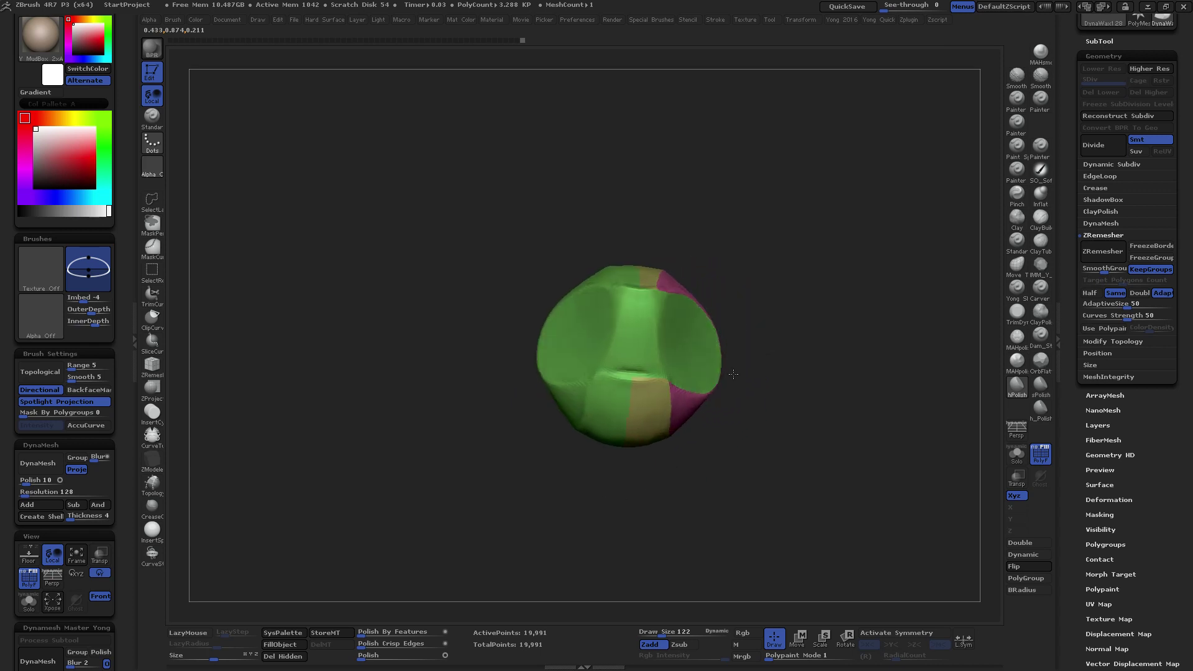
left_click_drag(726, 378, 720, 476)
key("h")
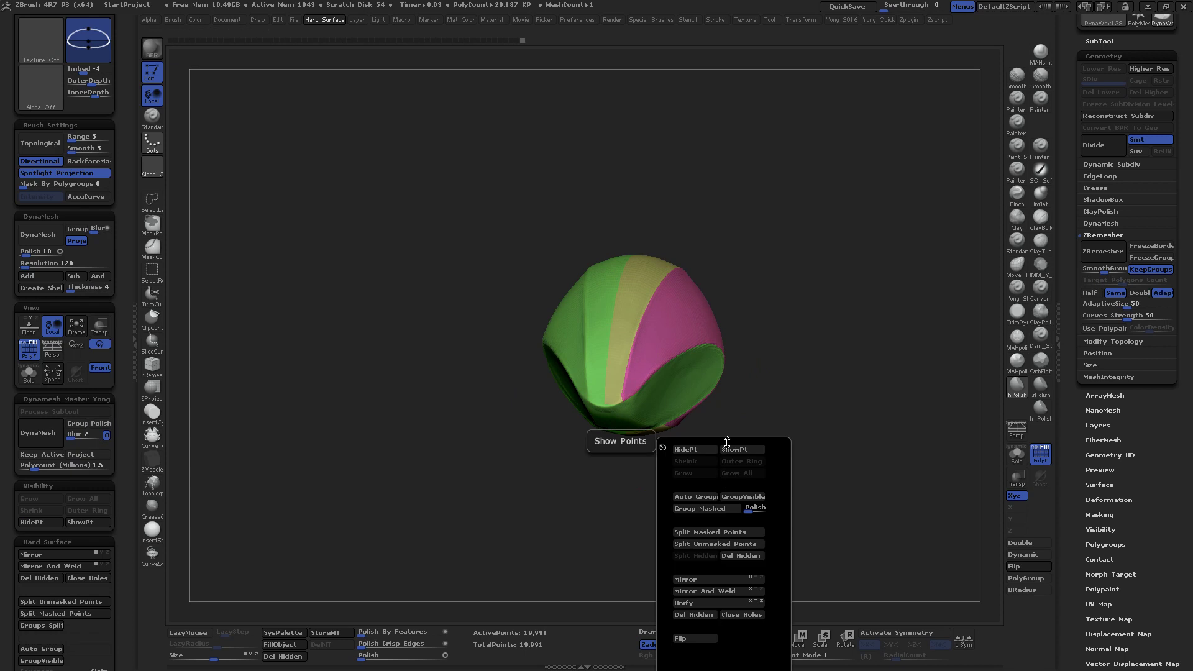
left_click(729, 588)
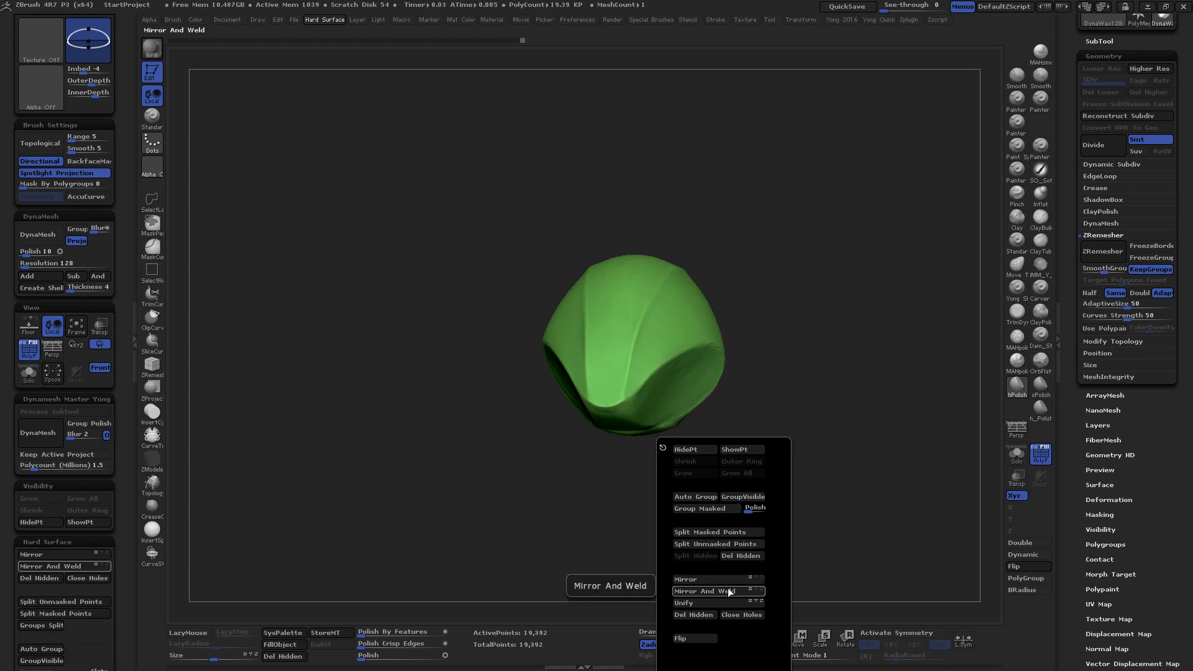
key("ctrl+z")
left_click(729, 583)
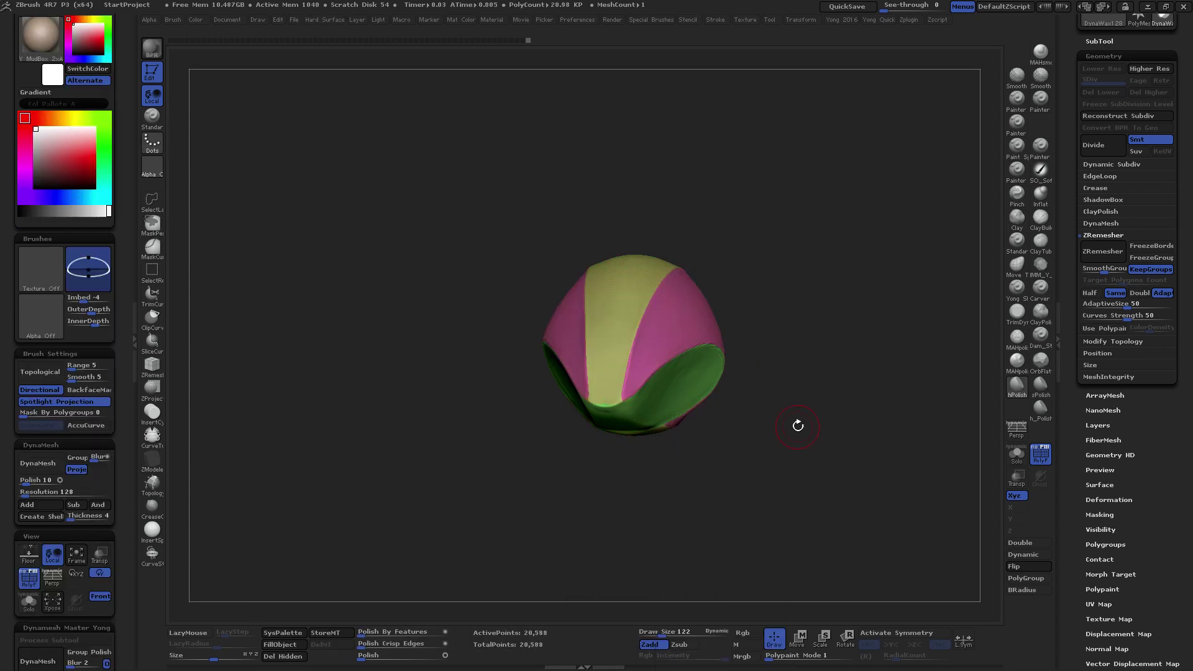
Hide the pink panels and the left half, leaving one side's yellow and green pieces
mouse_move(797, 421)
left_mouse_down()
mouse_move(748, 397)
mouse_move(690, 412)
left_mouse_up()
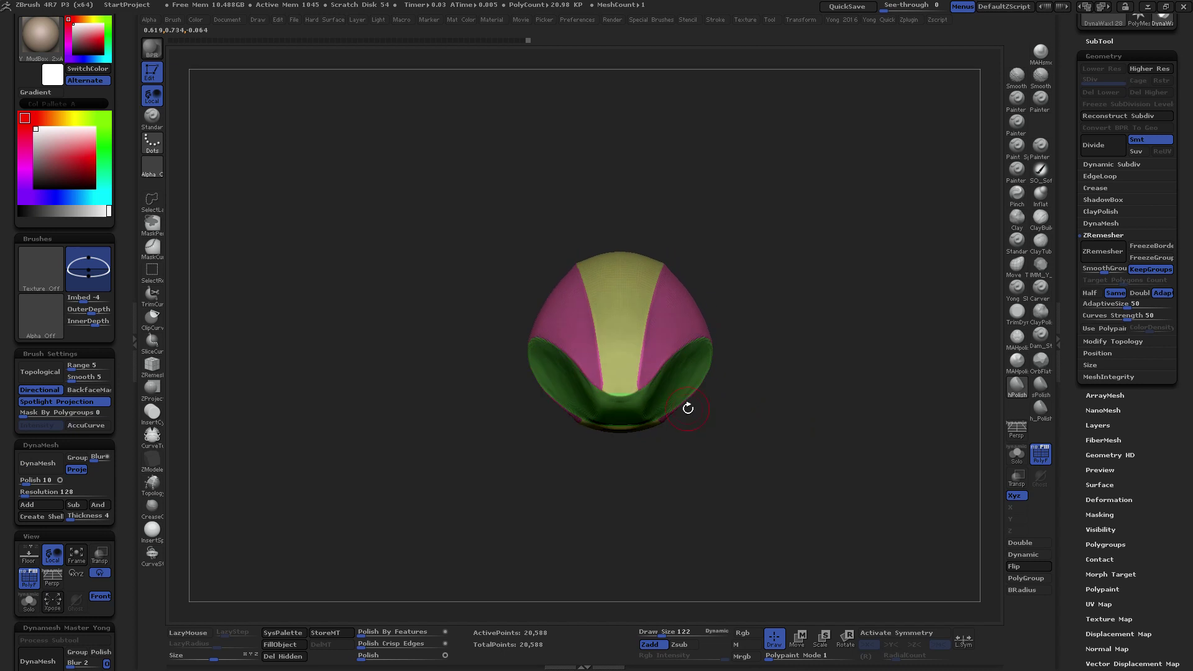
left_click(679, 308, "ctrl+shift")
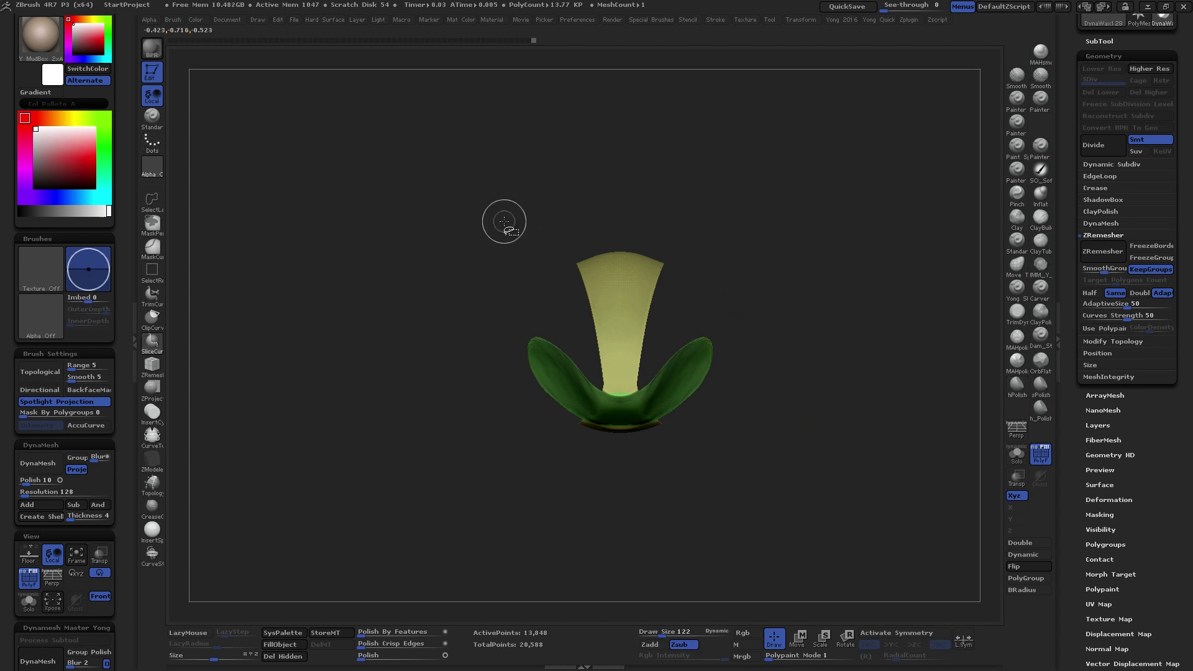
left_click_drag(488, 199, 458, 456, "ctrl+shift")
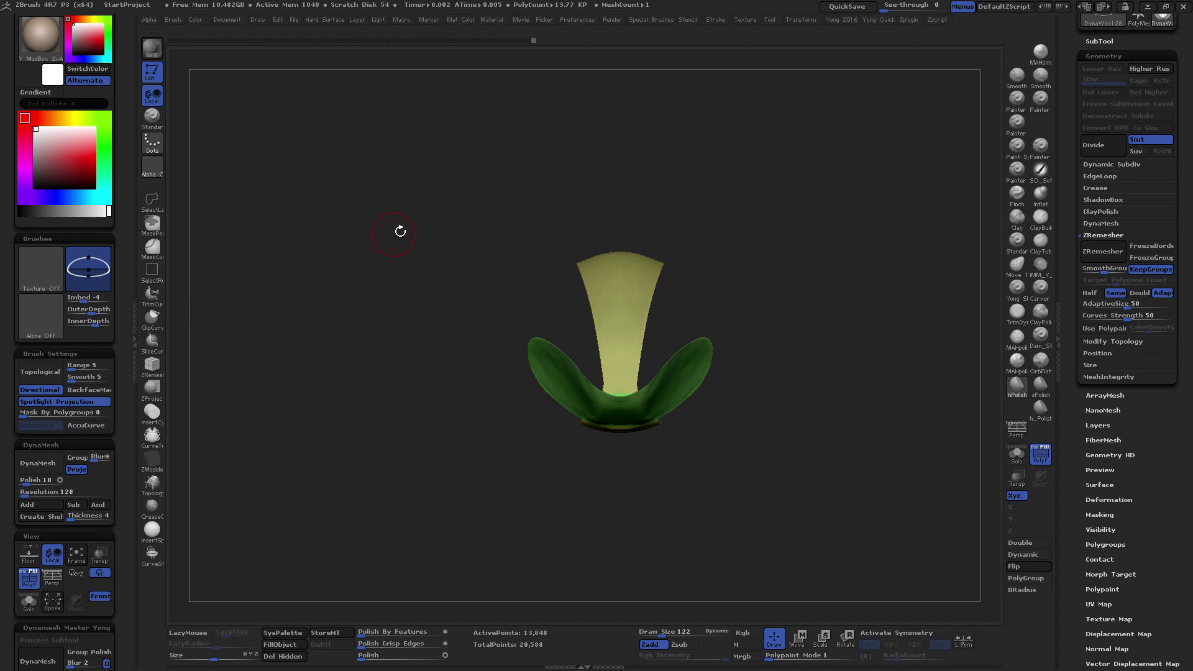
left_click_drag(474, 179, 616, 498, "ctrl+alt+shift")
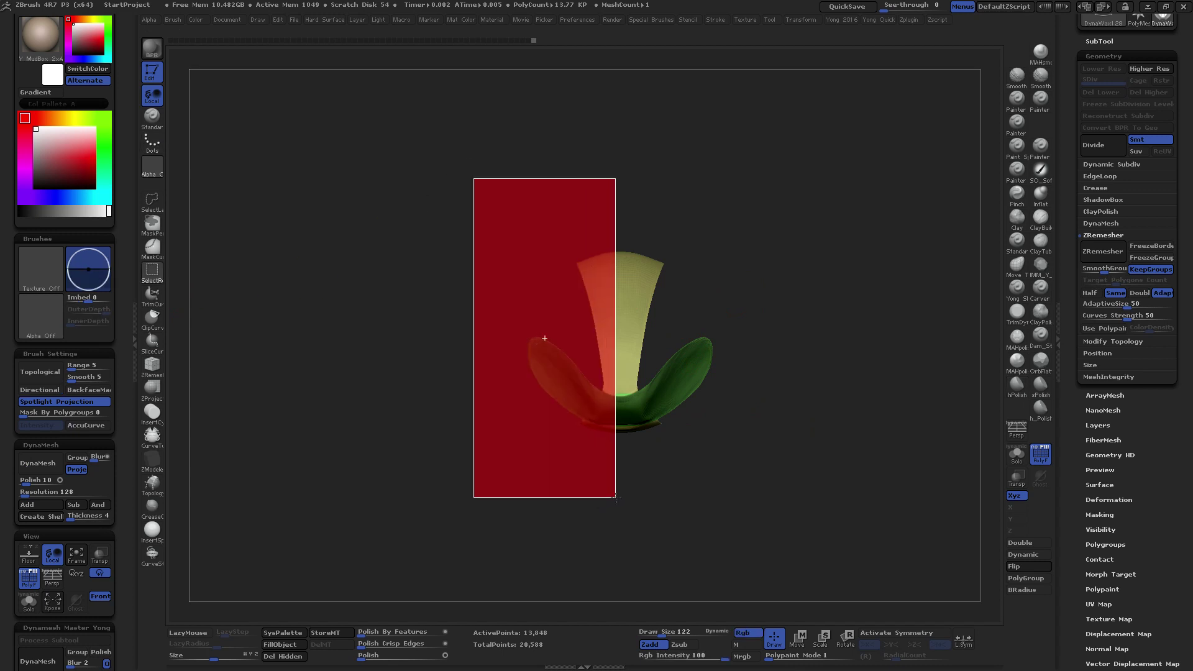
left_click_drag(619, 497, 619, 497, "ctrl+alt+shift")
mouse_move(652, 457)
left_mouse_down()
mouse_move(591, 460)
mouse_move(734, 303)
mouse_move(765, 305)
left_mouse_up()
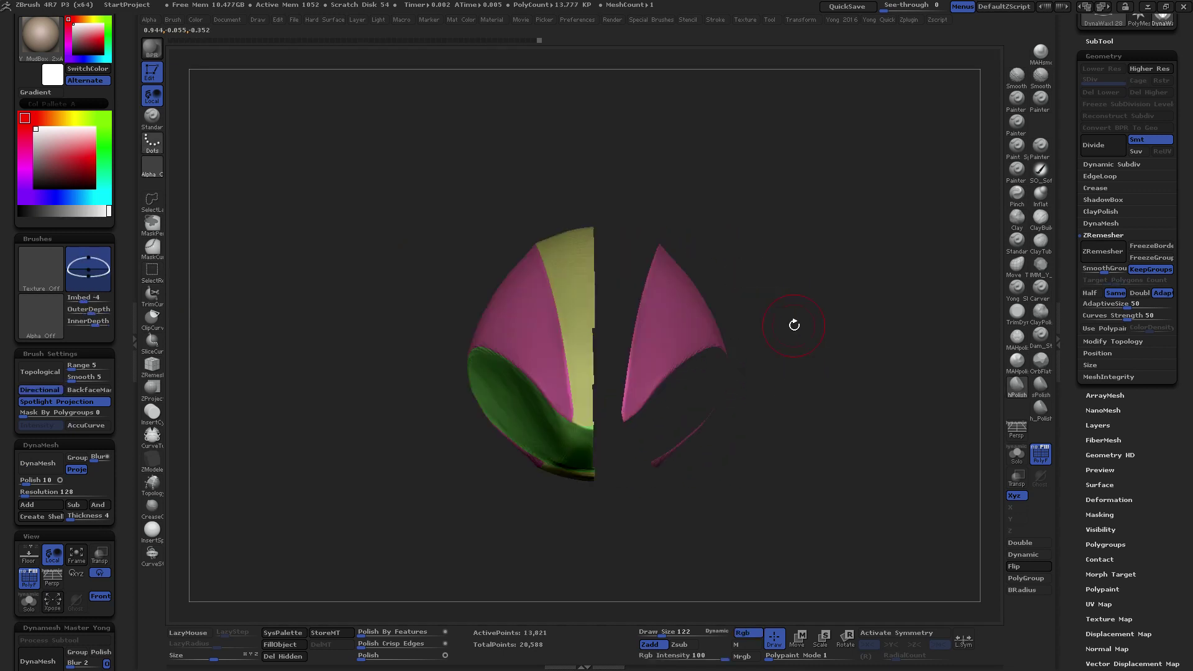
key("ctrl+z")
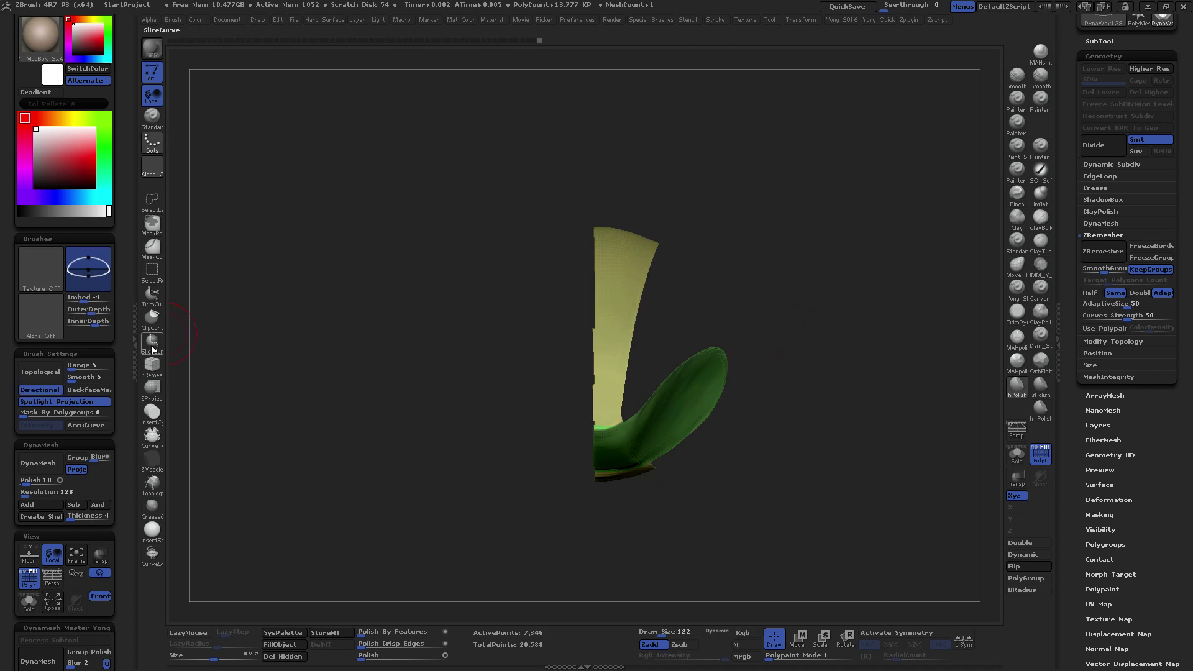
Slice a new trim band into the upper panel with SliceCurve
key("ctrl+shift")
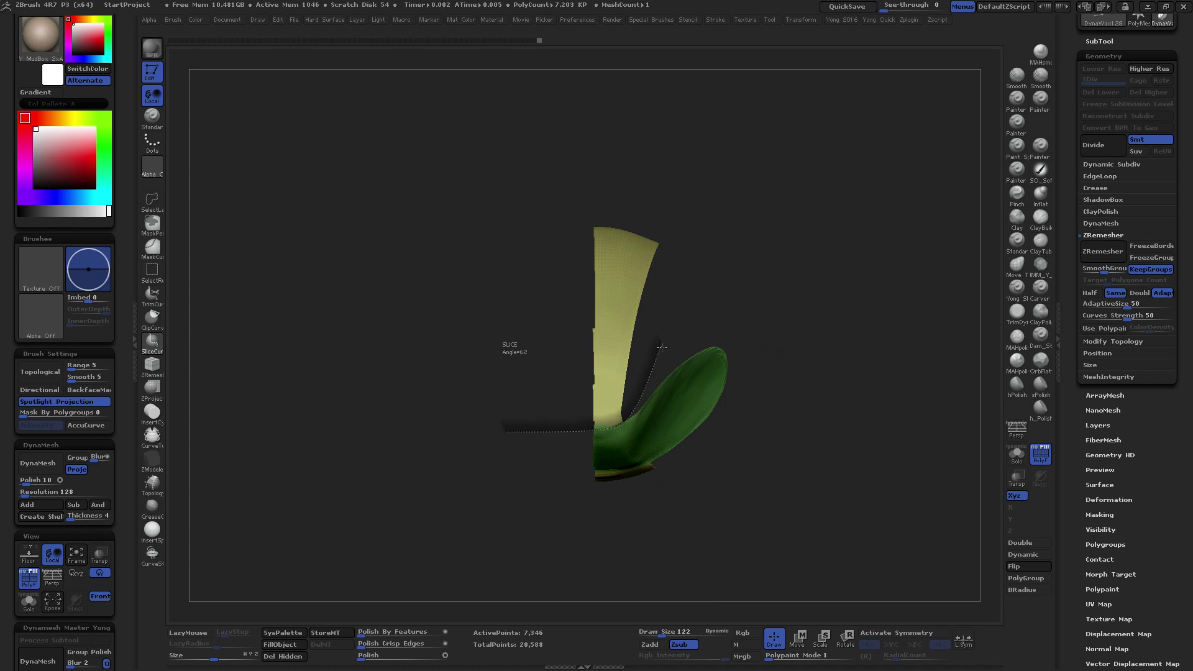
mouse_move(733, 196)
left_mouse_down("ctrl+shift")
mouse_move(695, 367)
mouse_move(668, 353)
left_mouse_up("ctrl+shift")
left_click(679, 373, "ctrl+shift")
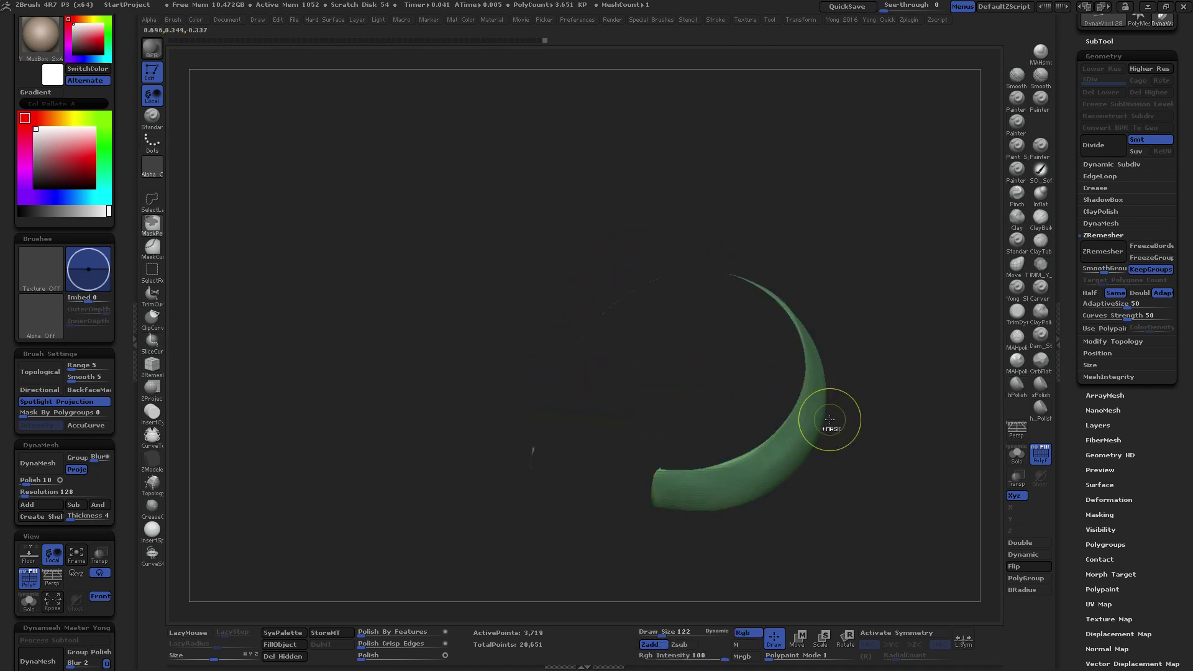
Show all parts and Mirror And Weld so the band appears on both sides
mouse_move(831, 421)
left_mouse_down()
mouse_move(834, 480)
mouse_move(825, 418)
mouse_move(841, 457)
left_mouse_up()
left_click(834, 480, "ctrl+shift")
key("h")
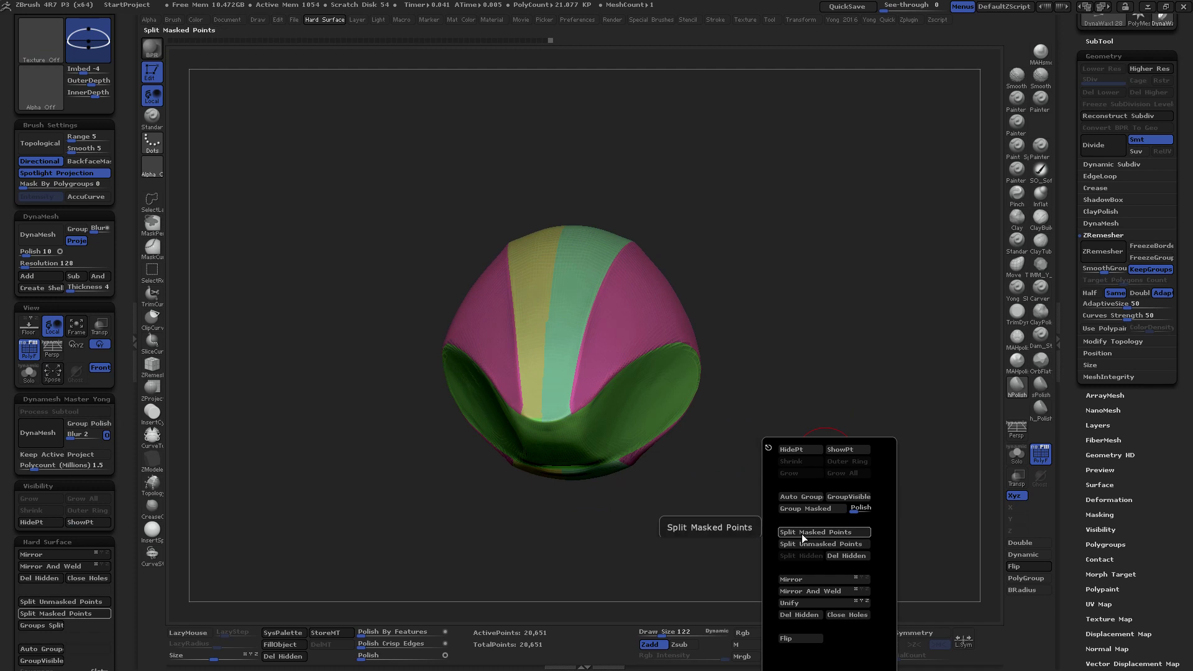
left_click(797, 578)
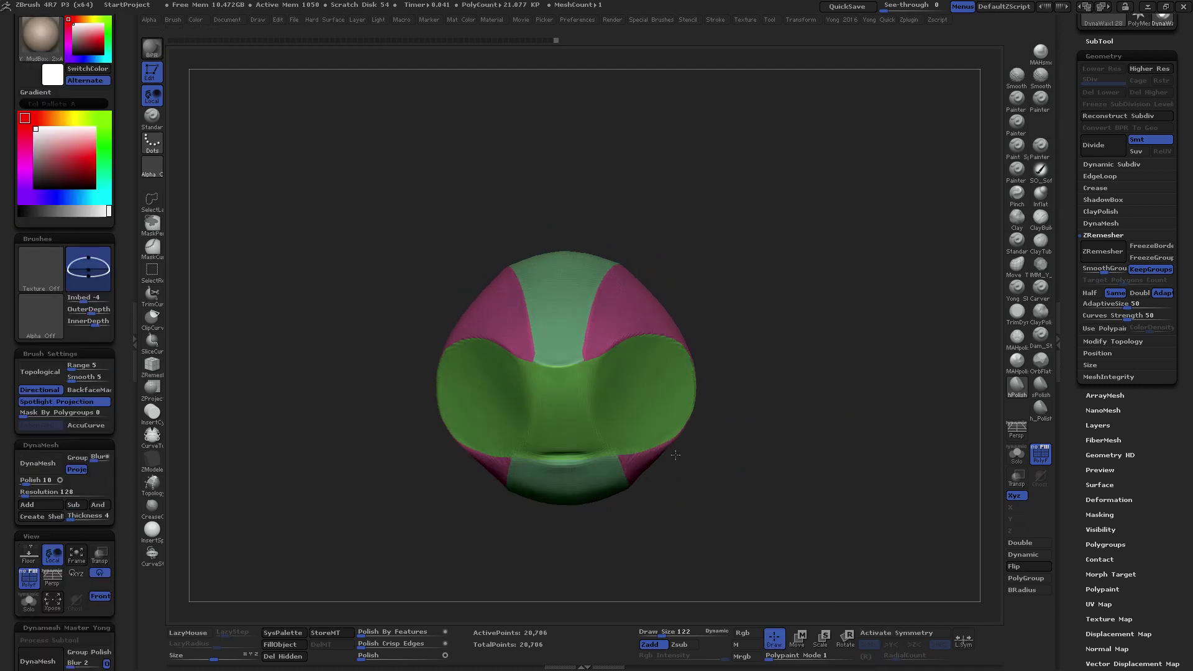
mouse_move(743, 528)
left_mouse_down()
mouse_move(638, 535)
mouse_move(642, 498)
mouse_move(686, 491)
left_mouse_up()
Test Transpose strip extrusions with X symmetry on, undoing each trial
left_click(802, 638)
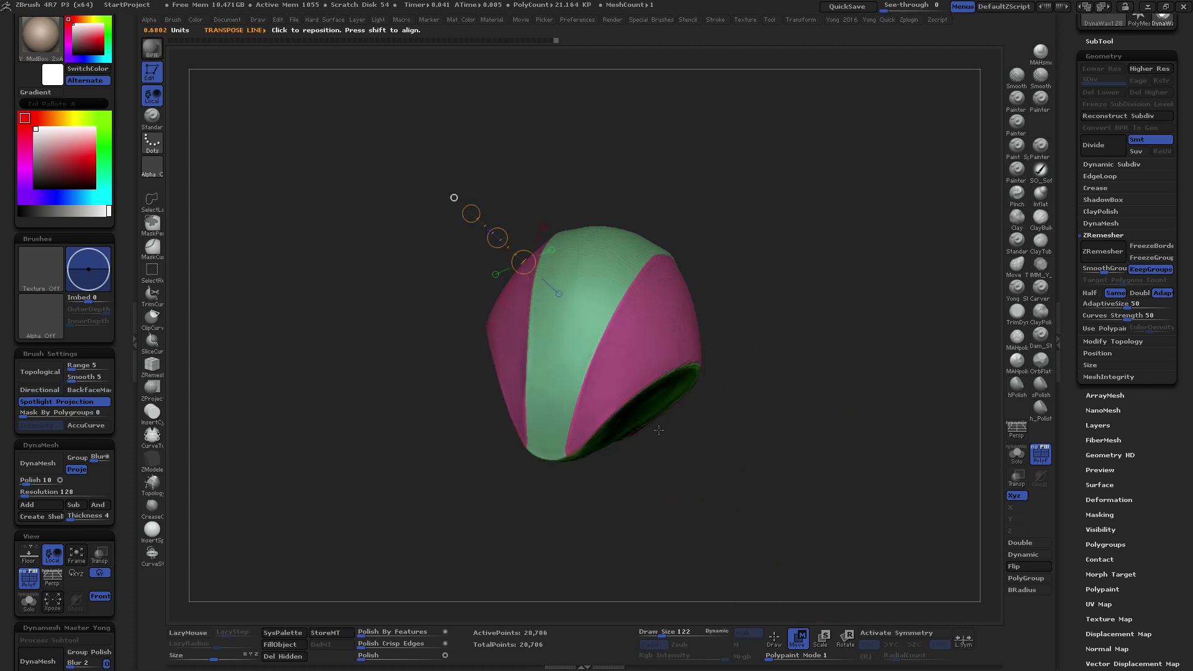
left_click_drag(657, 340, 719, 334)
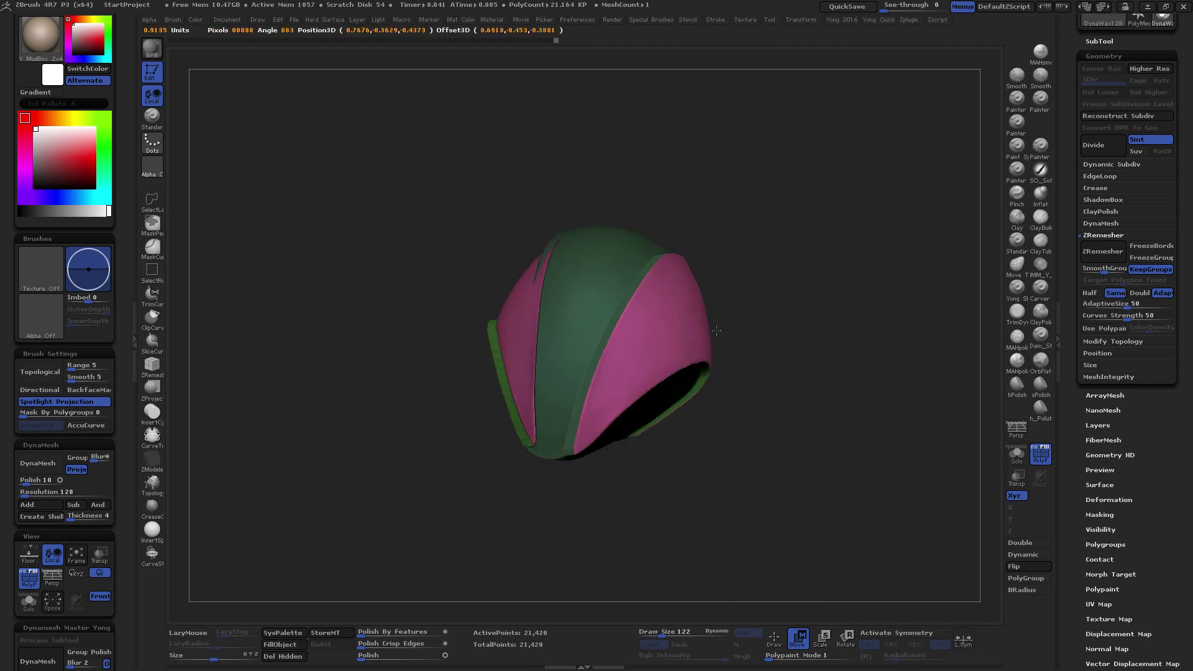
key("ctrl+z")
key("x")
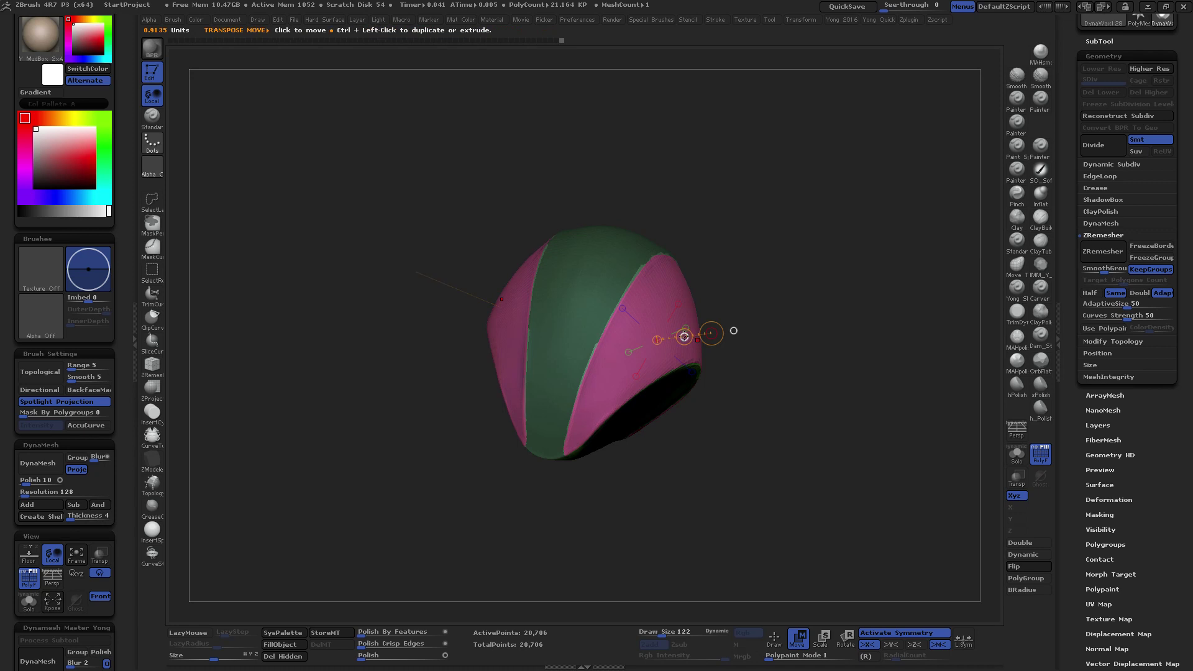
left_click_drag(734, 330, 770, 330)
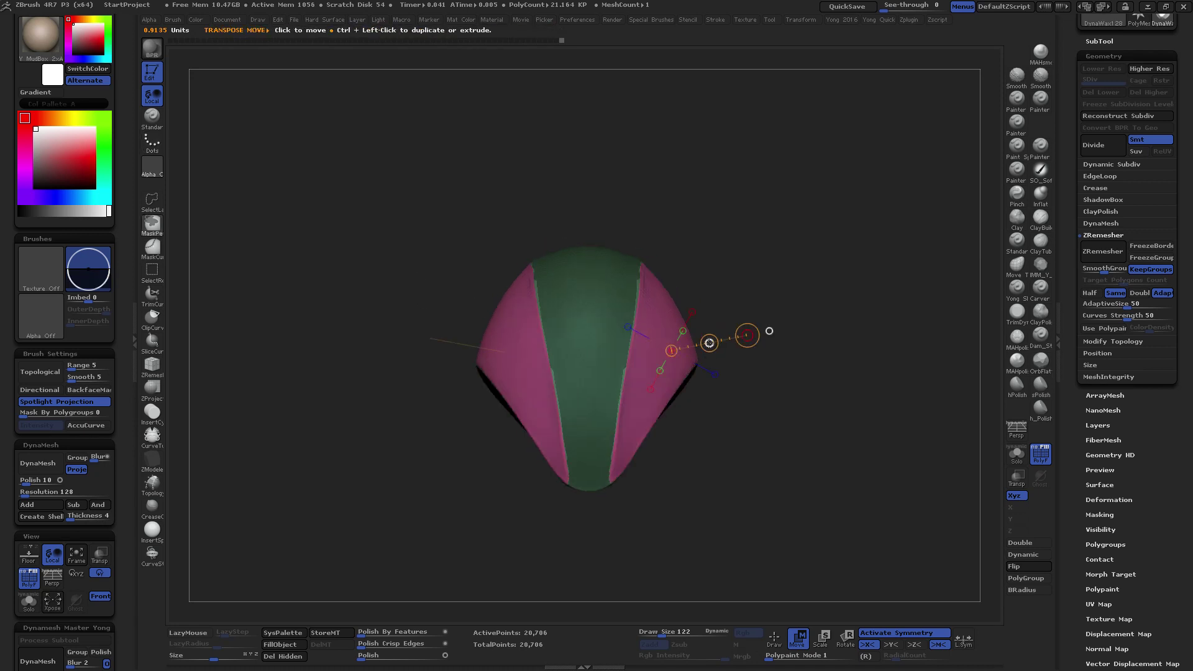
left_click_drag(769, 330, 735, 335)
key("ctrl+z")
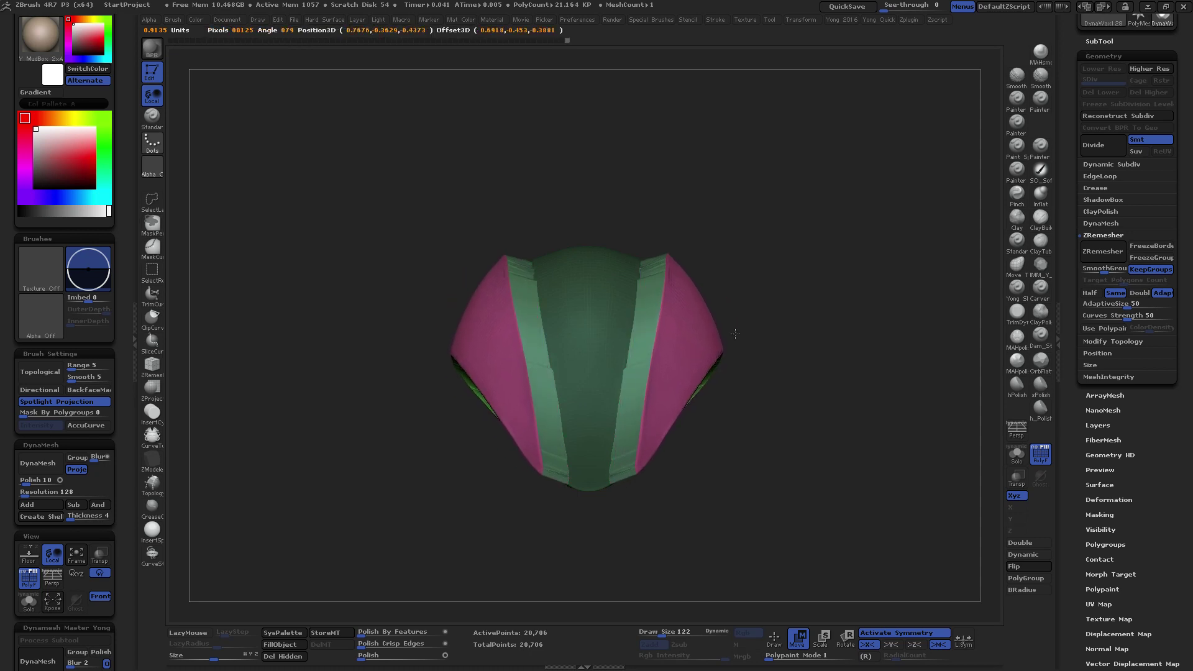
key("ctrl+z")
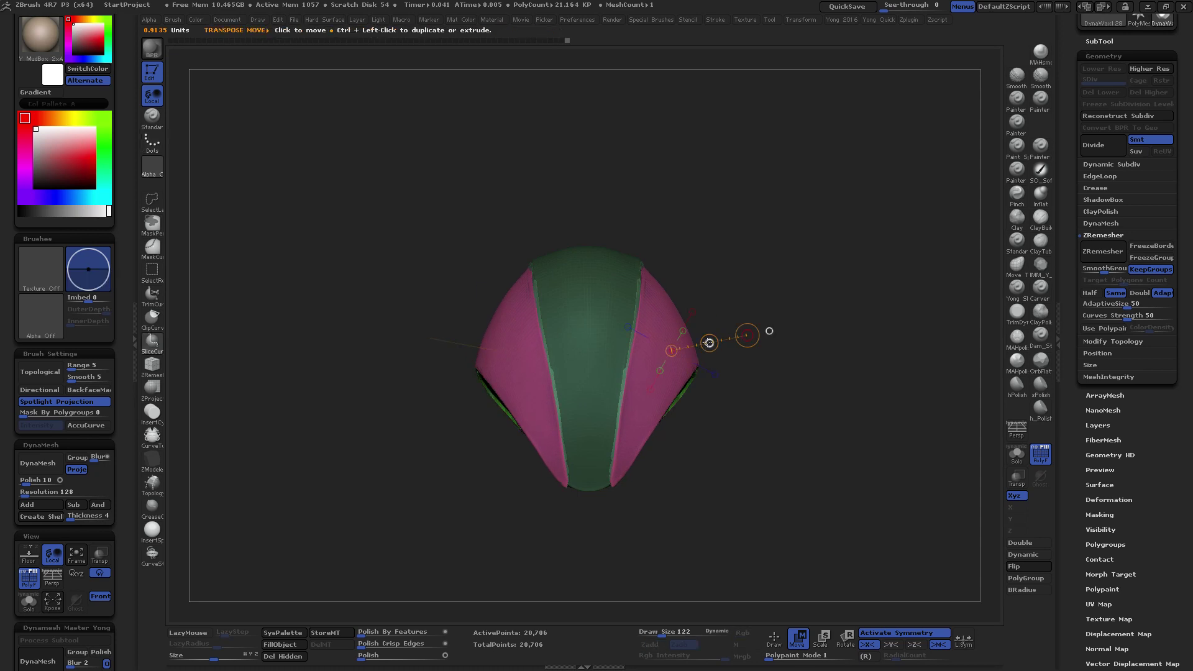
key("ctrl+shift+z")
key("ctrl+z")
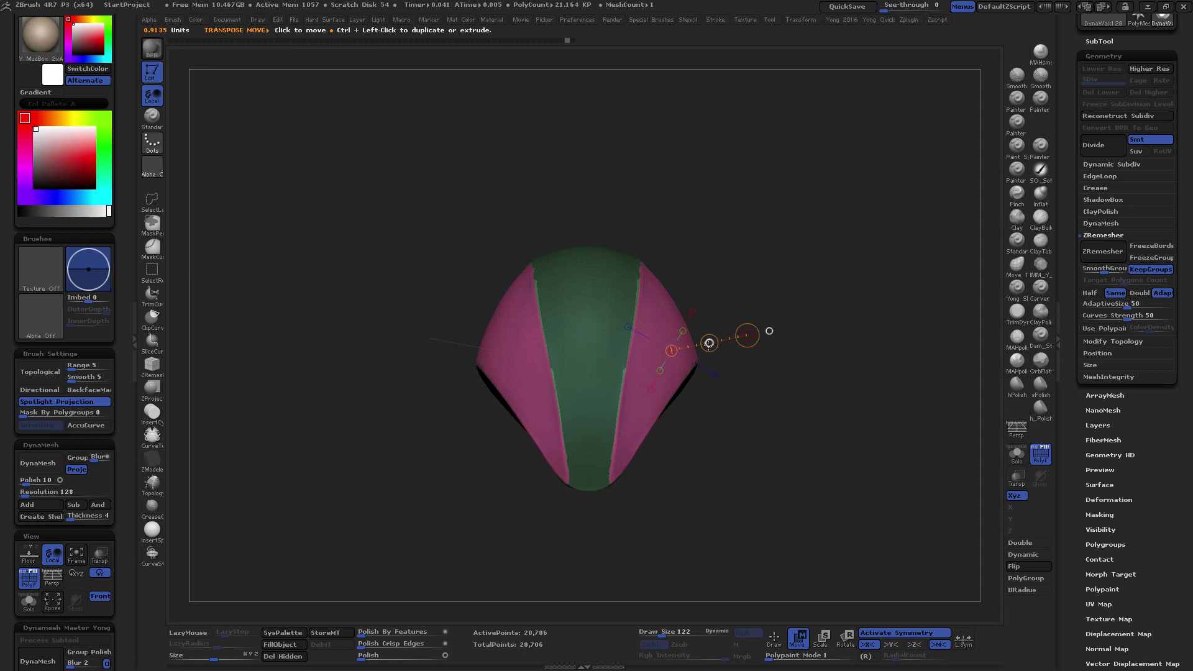
Toggle the side strip edits with undo/redo to compare wider and narrower forms
left_click_drag(703, 356, 743, 351)
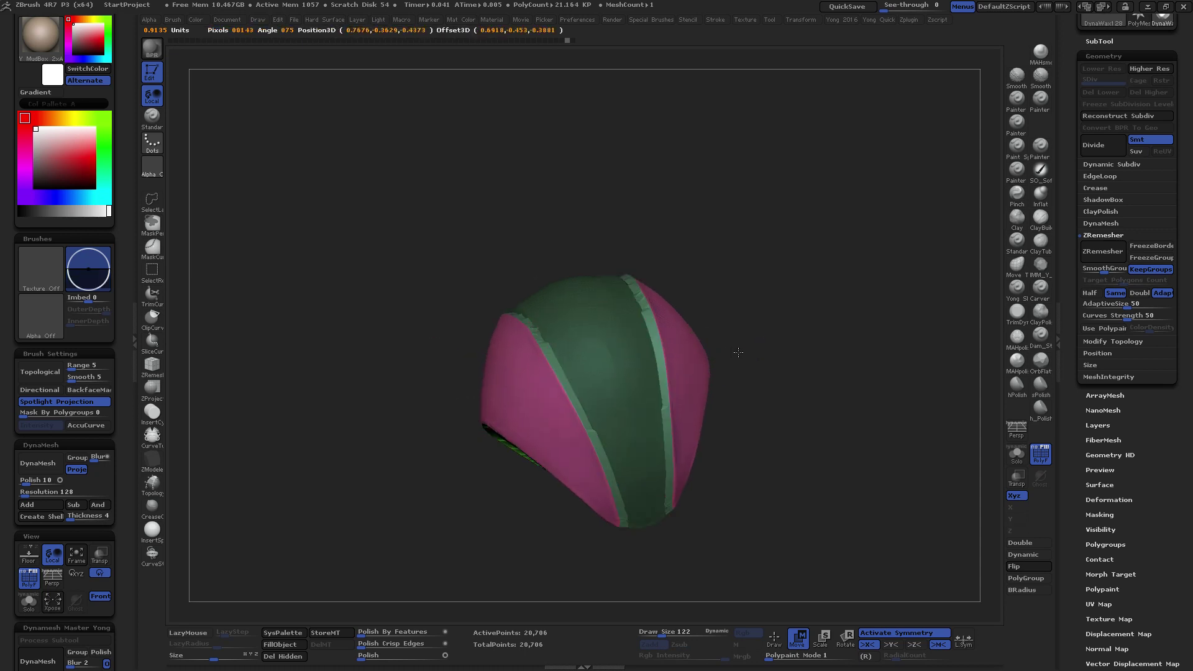
key("ctrl+shift+z")
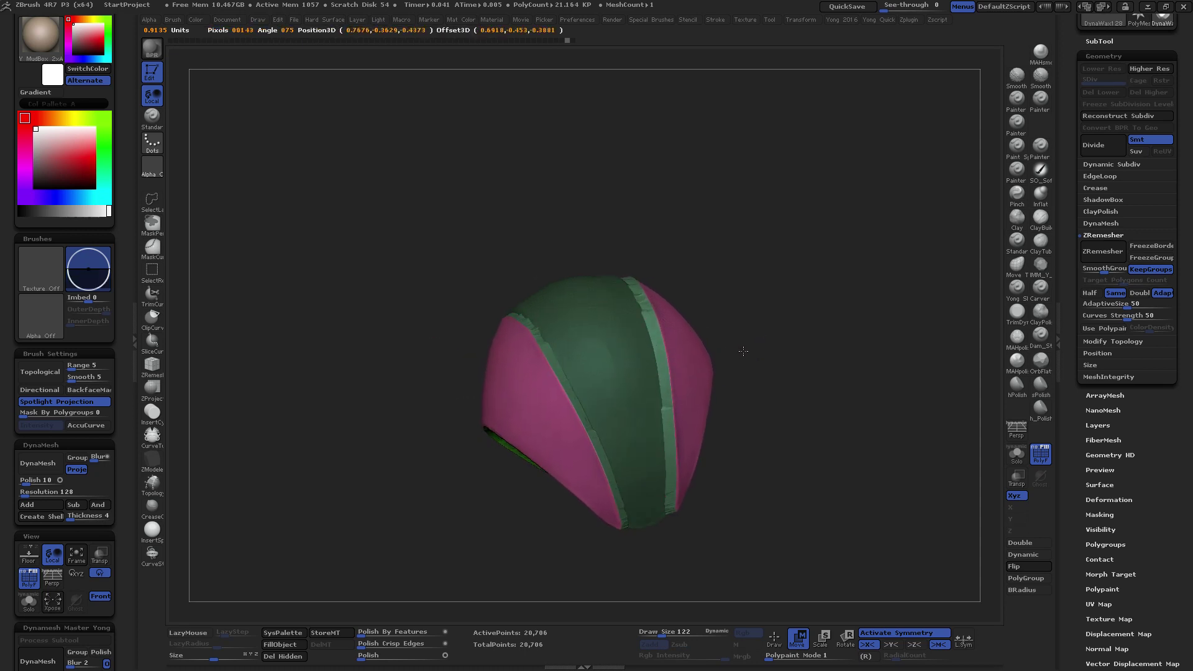
key("ctrl+z")
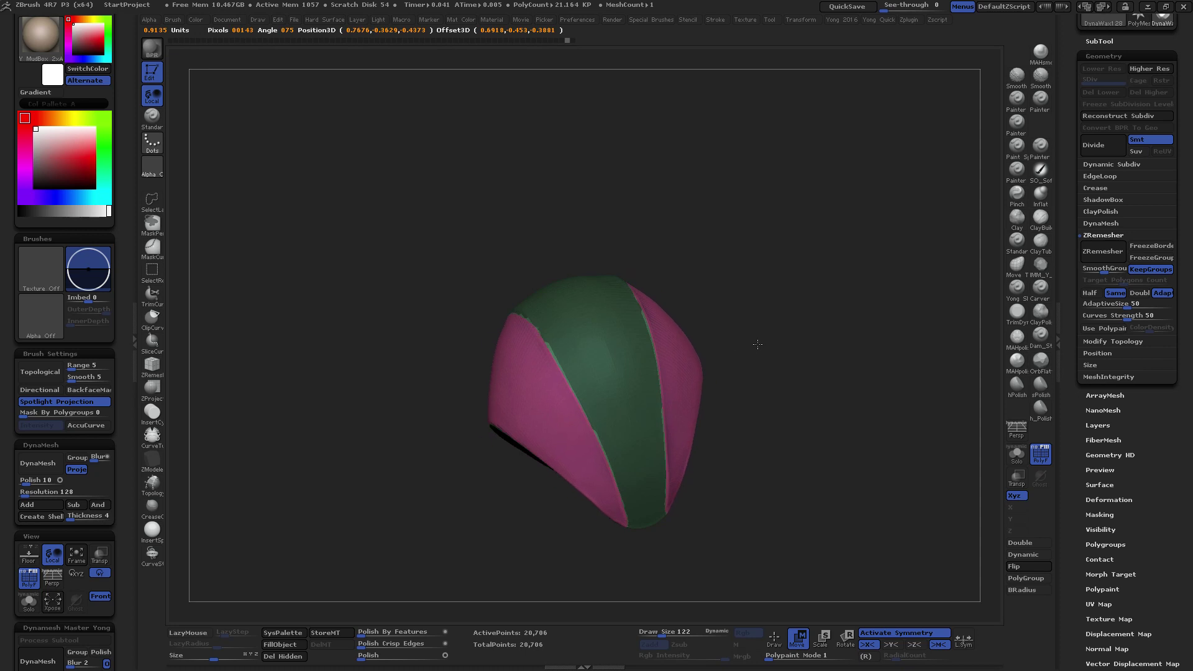
key("ctrl+shift+z")
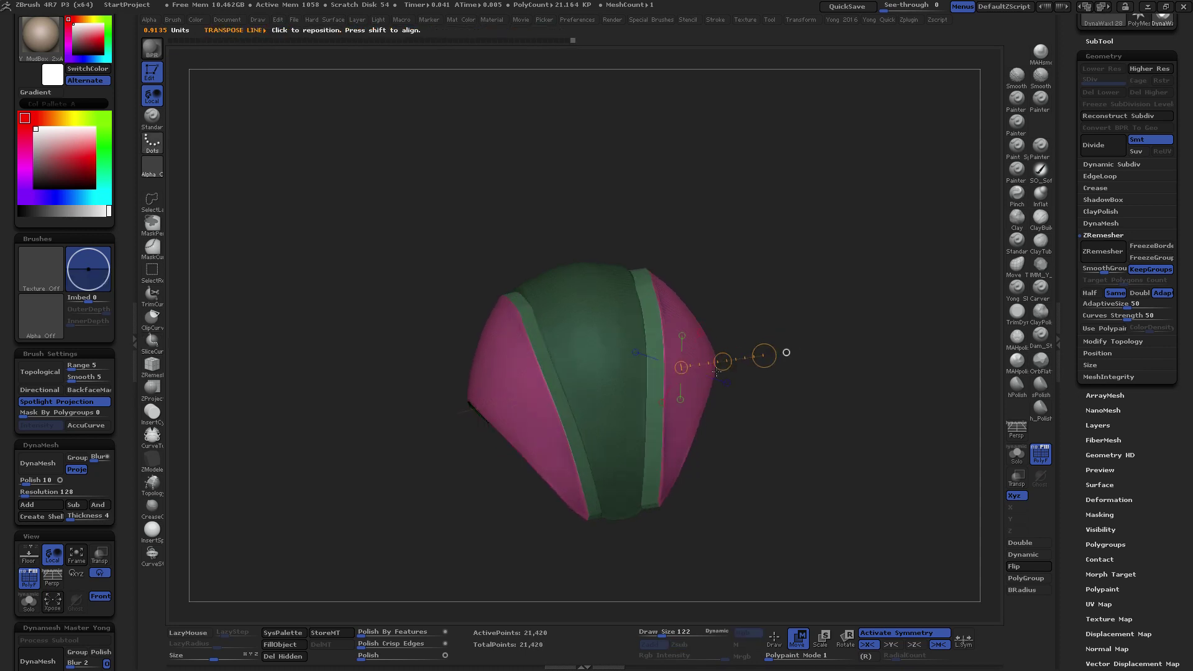
key("ctrl+z")
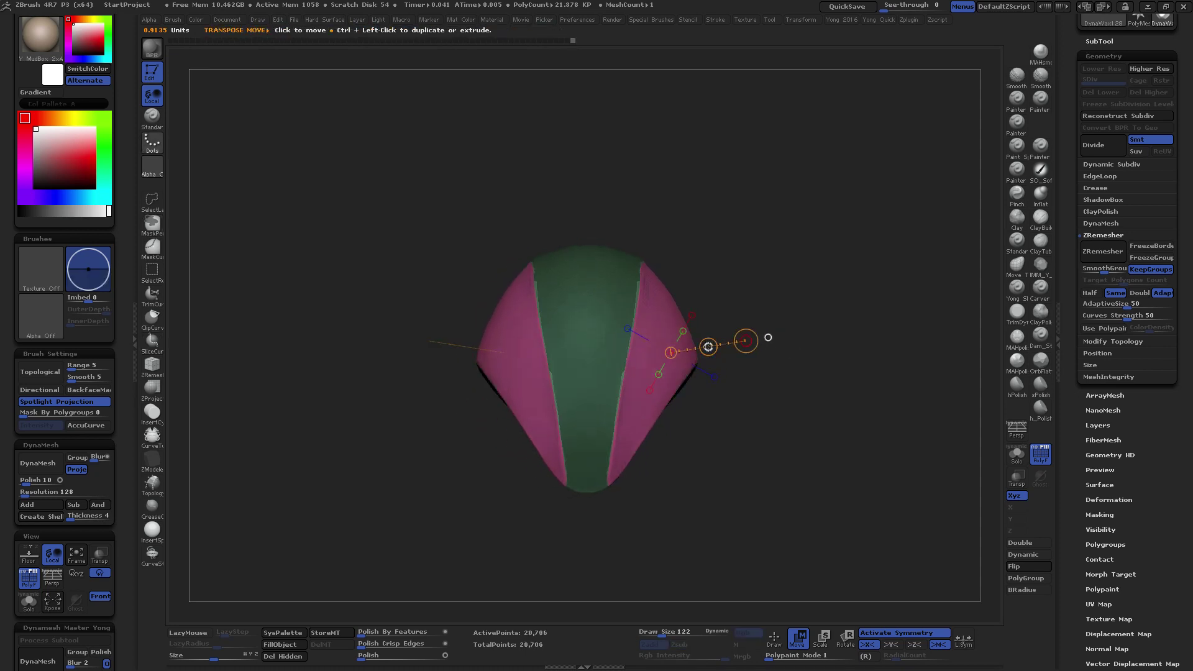
key("ctrl+shift+z")
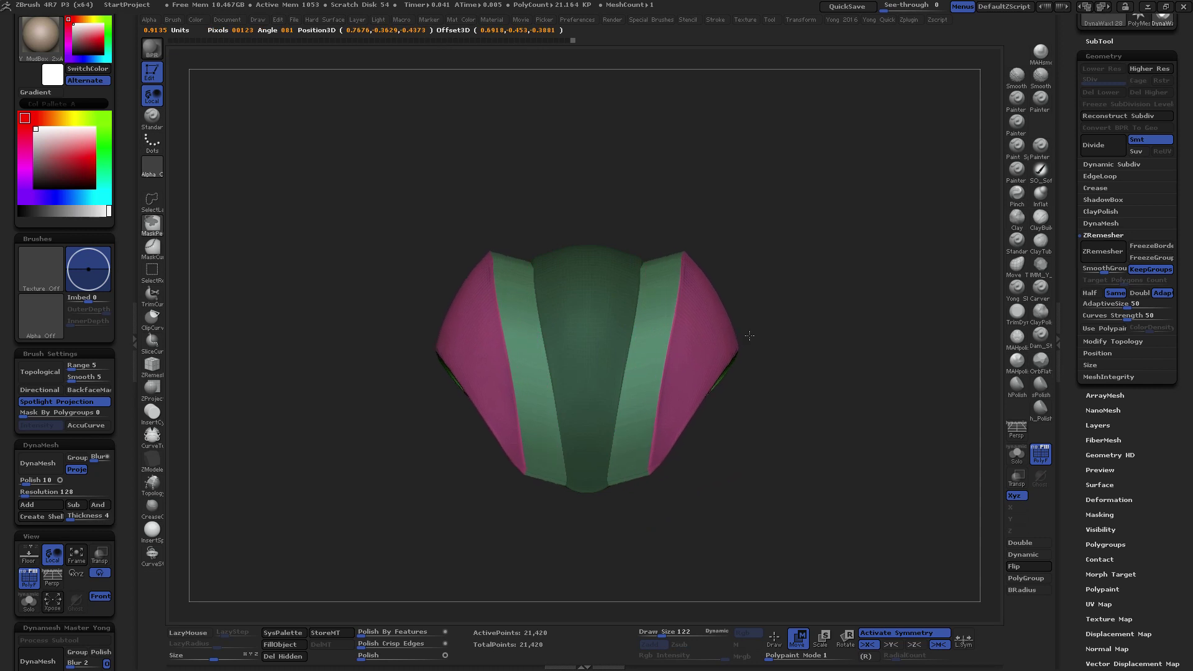
left_click_drag(743, 336, 734, 339)
key("ctrl+z")
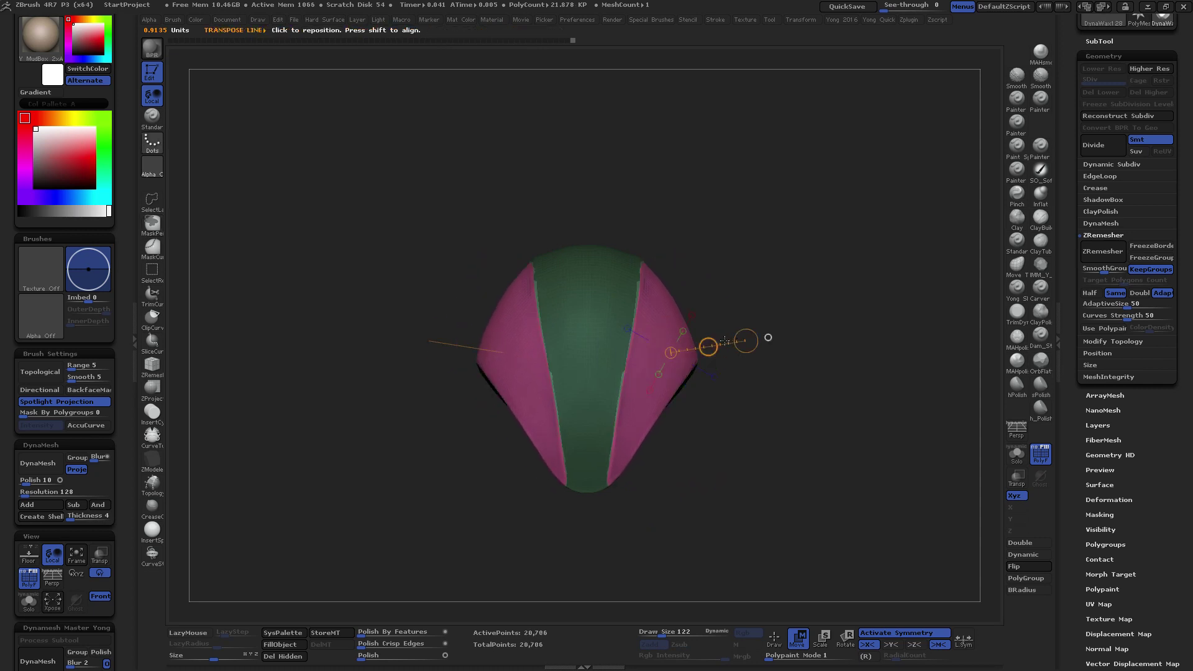
key("ctrl+shift+z")
key("ctrl+z")
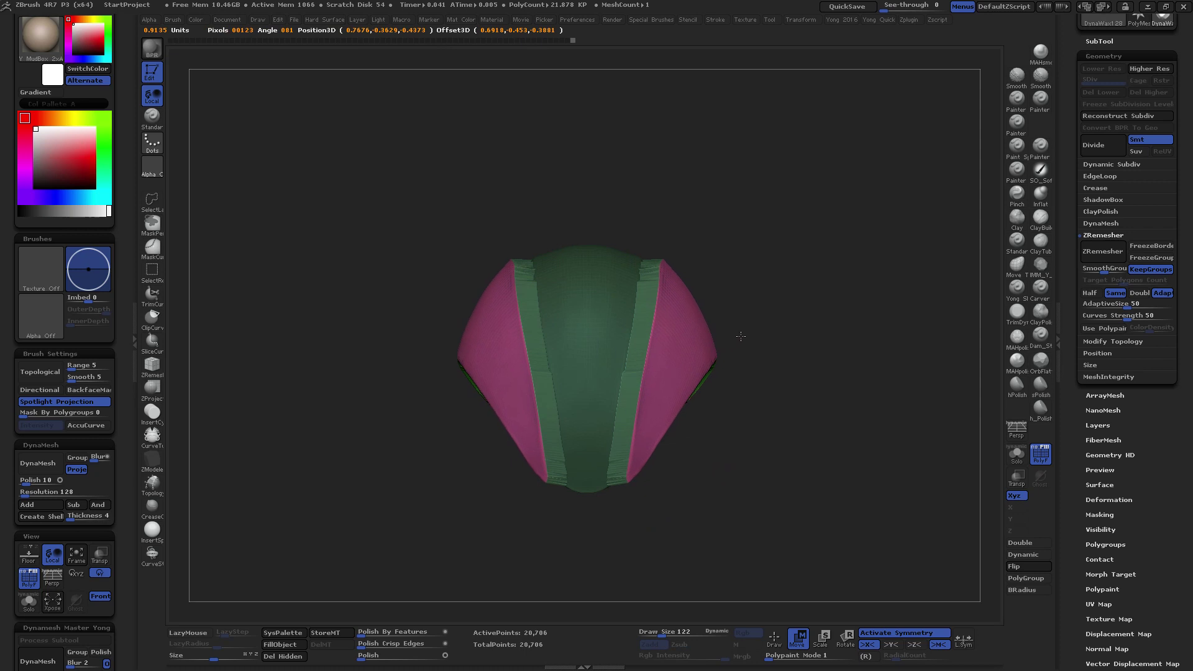
key("ctrl+shift+z")
key("ctrl+shift+z")
key("ctrl+z")
key("ctrl+z")
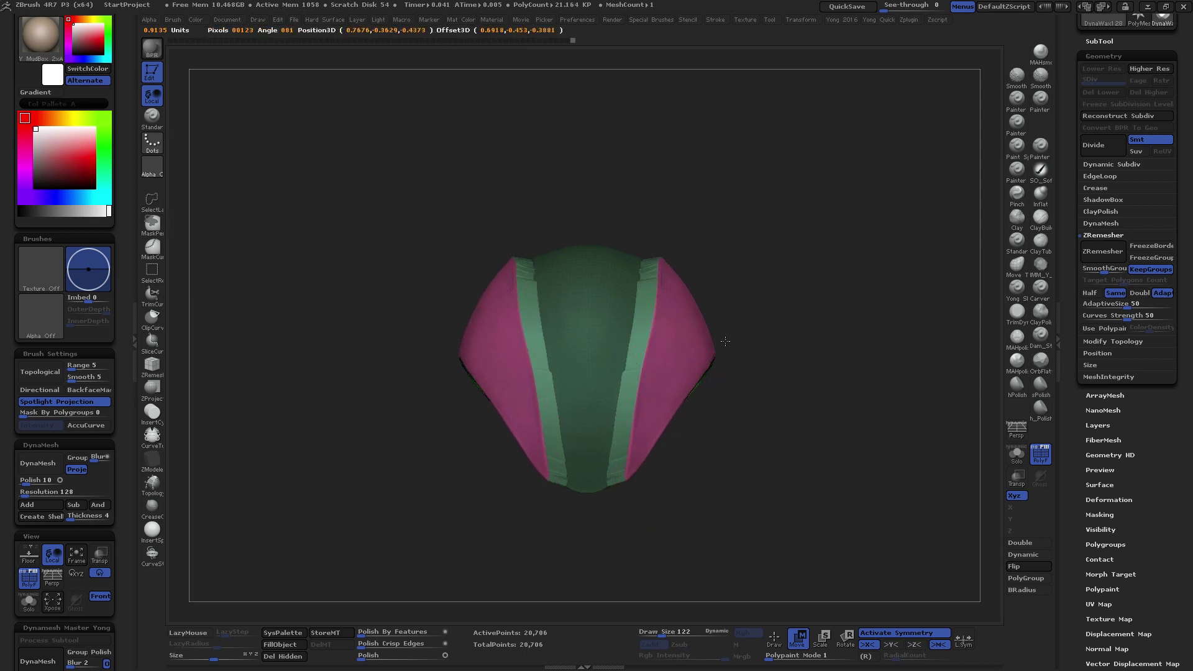
key("ctrl+shift+z")
key("ctrl+shift+z")
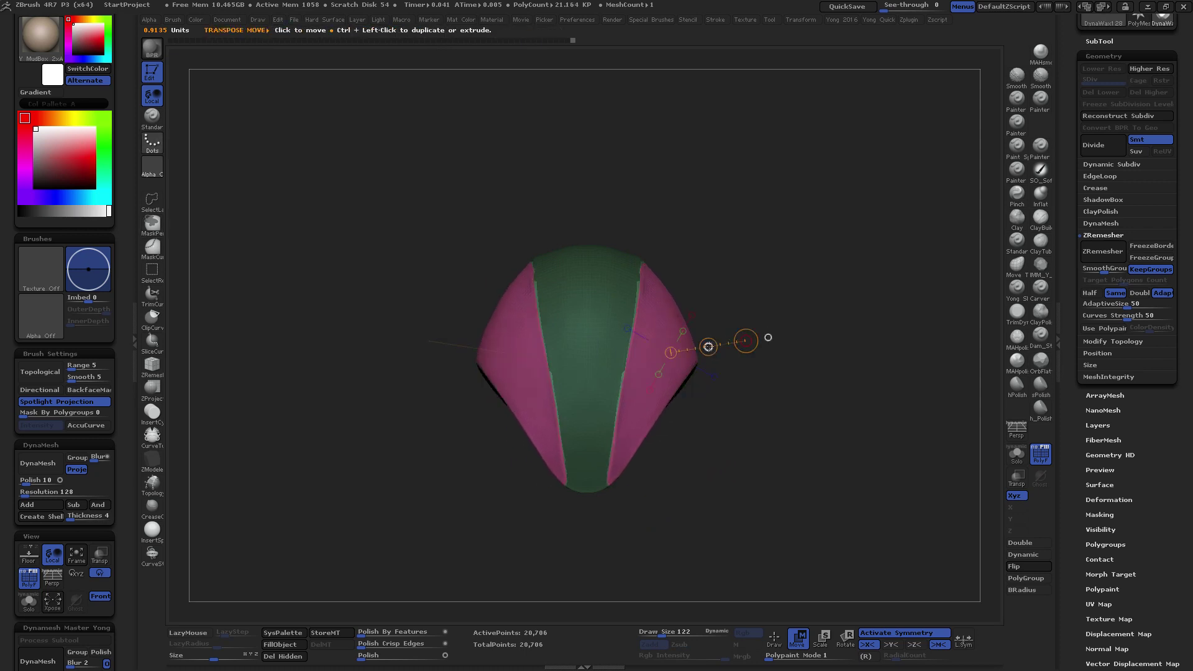
key("ctrl+z")
key("ctrl+shift+z")
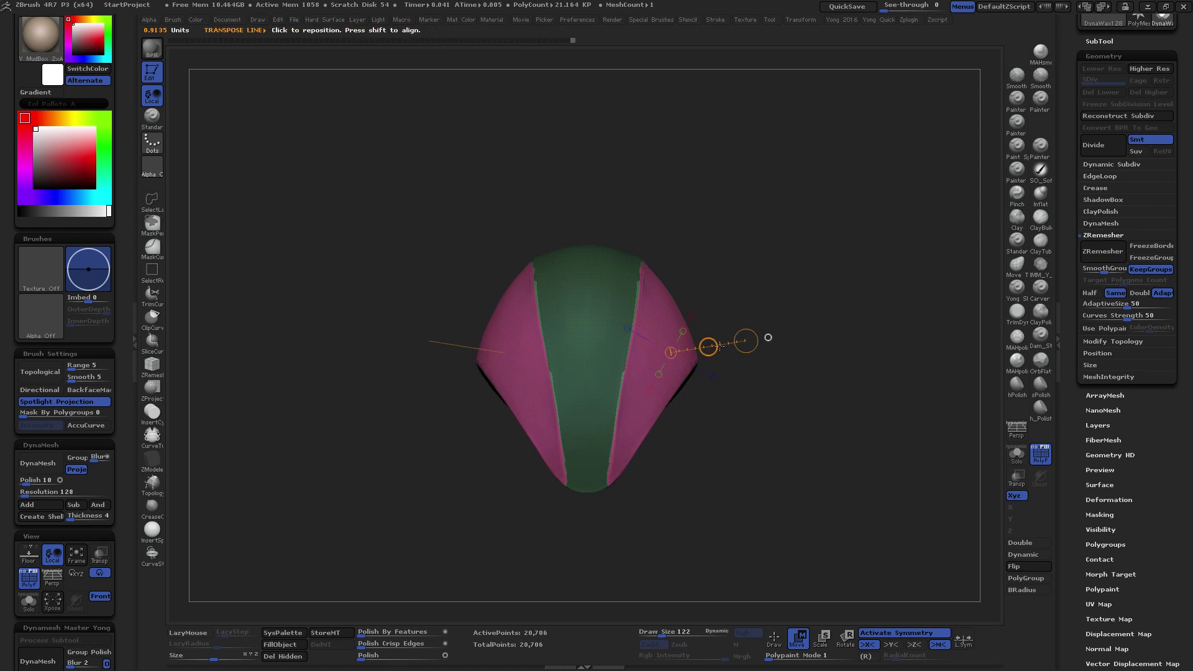
key("ctrl+z")
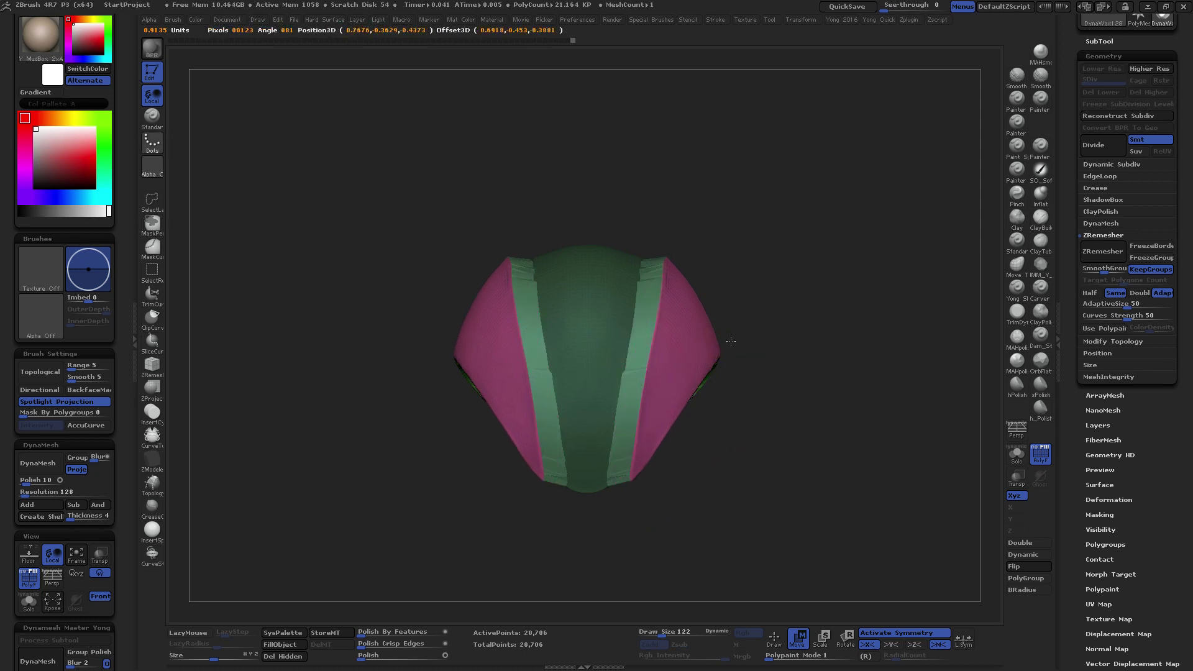
key("ctrl+shift+z")
key("ctrl+z")
key("ctrl+shift+z")
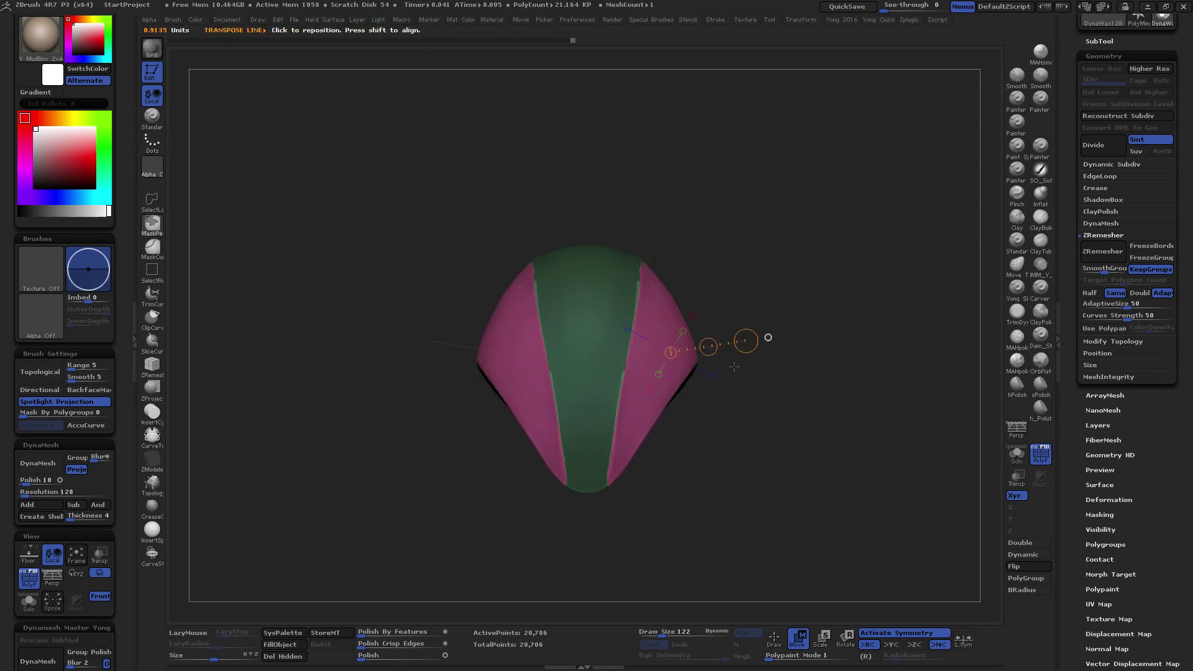
Try extruding the strips into outward wall bands twice, discarding both attempts
left_click_drag(734, 367, 693, 349)
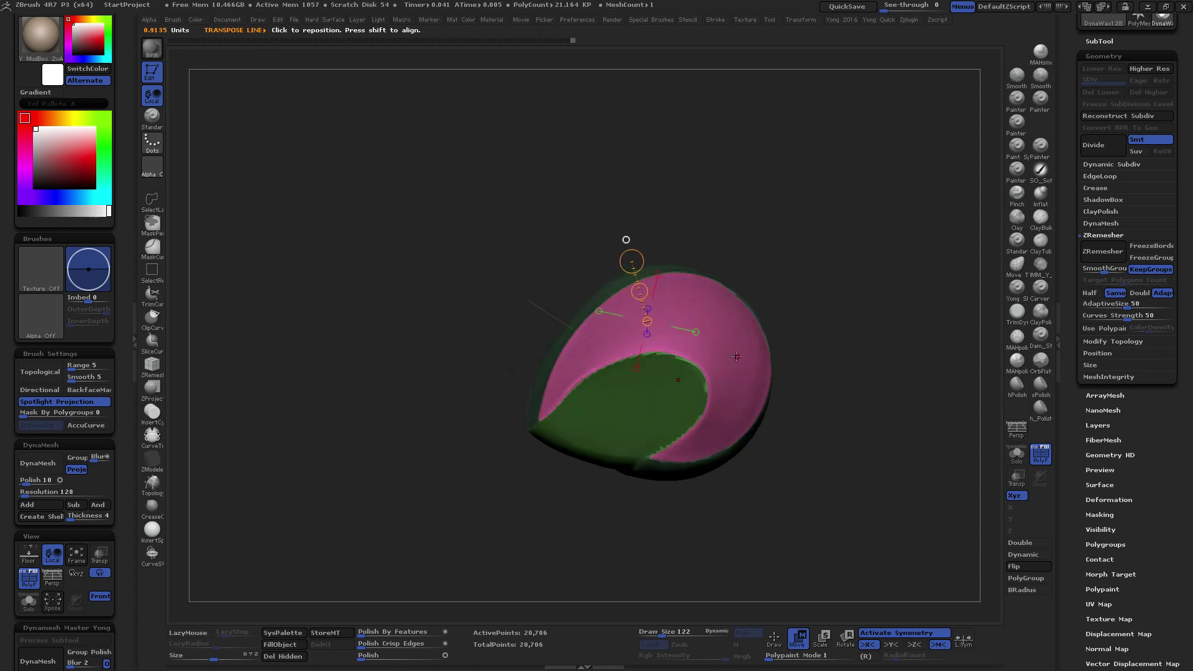
mouse_move(761, 365)
left_mouse_down()
mouse_move(713, 367)
mouse_move(659, 343)
mouse_move(624, 360)
left_mouse_up()
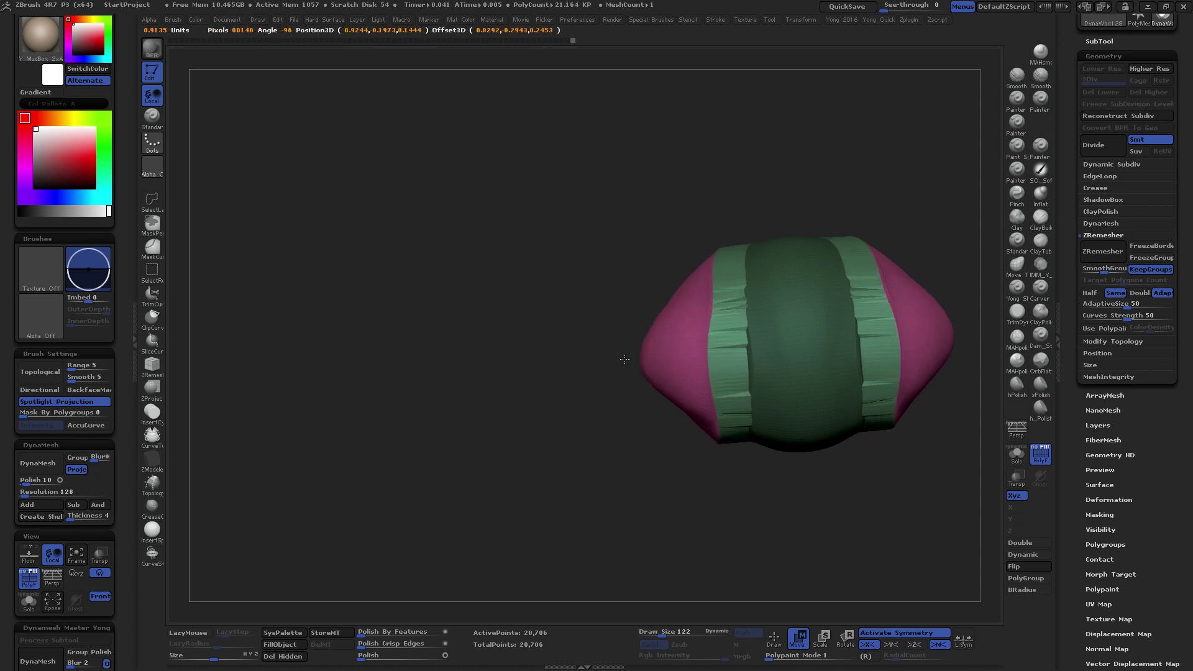
key("ctrl+z")
key("ctrl+shift+z")
key("ctrl+z")
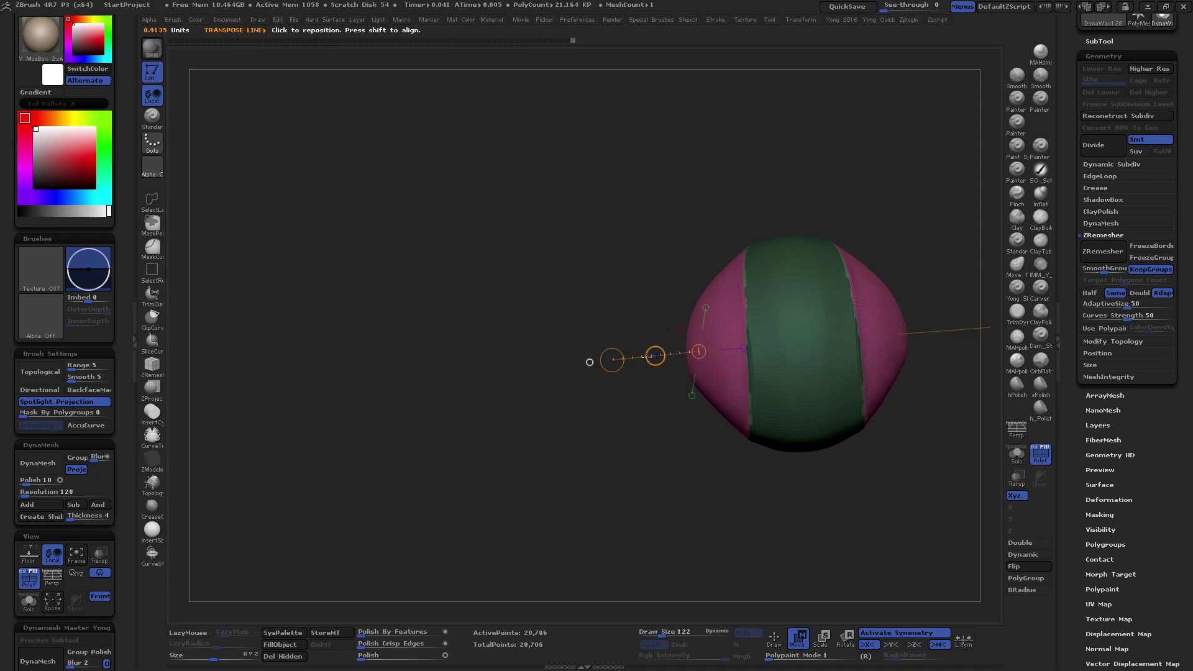
left_click_drag(655, 355, 628, 360, "ctrl")
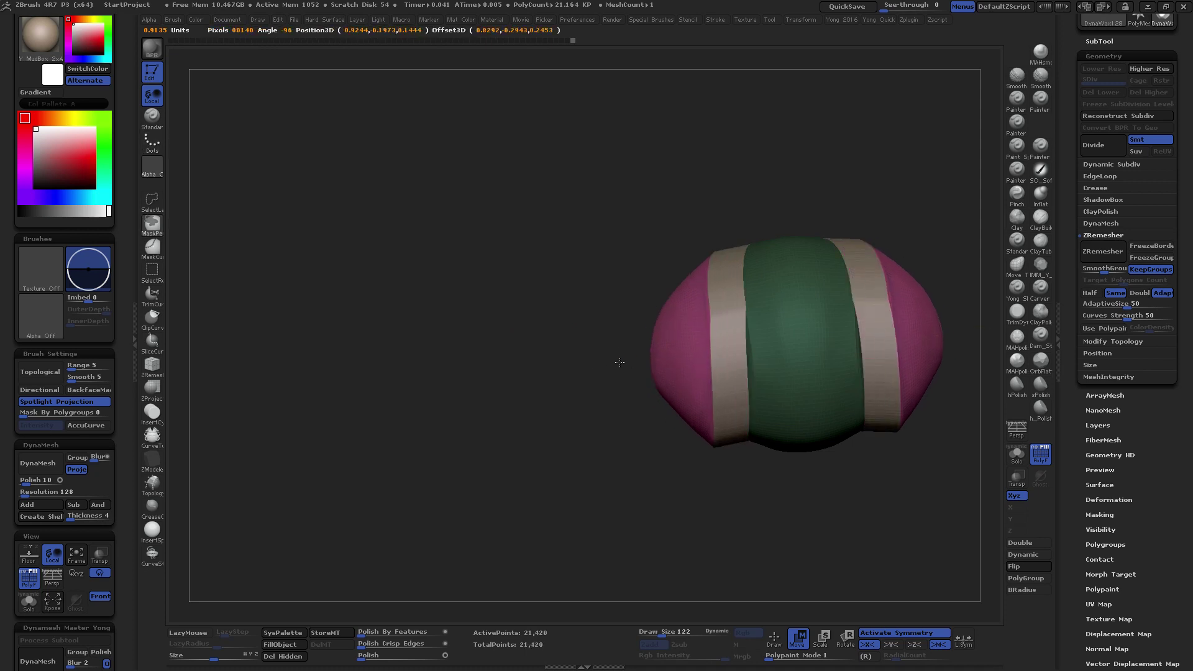
key("ctrl+z")
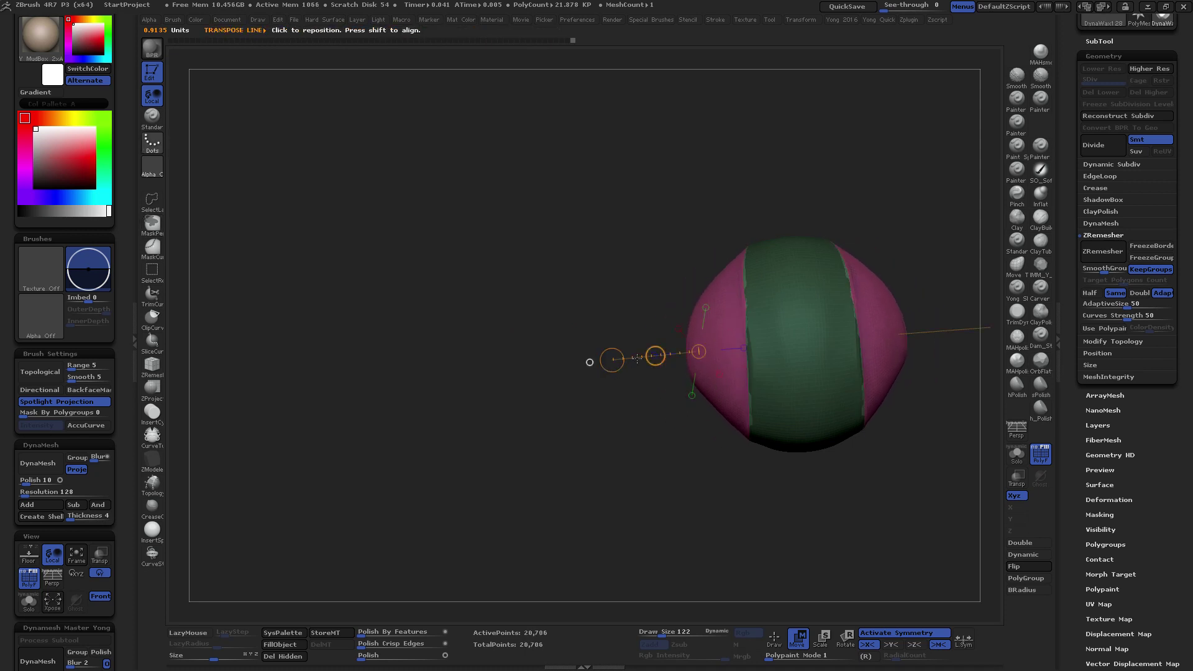
left_click_drag(656, 355, 630, 359, "ctrl")
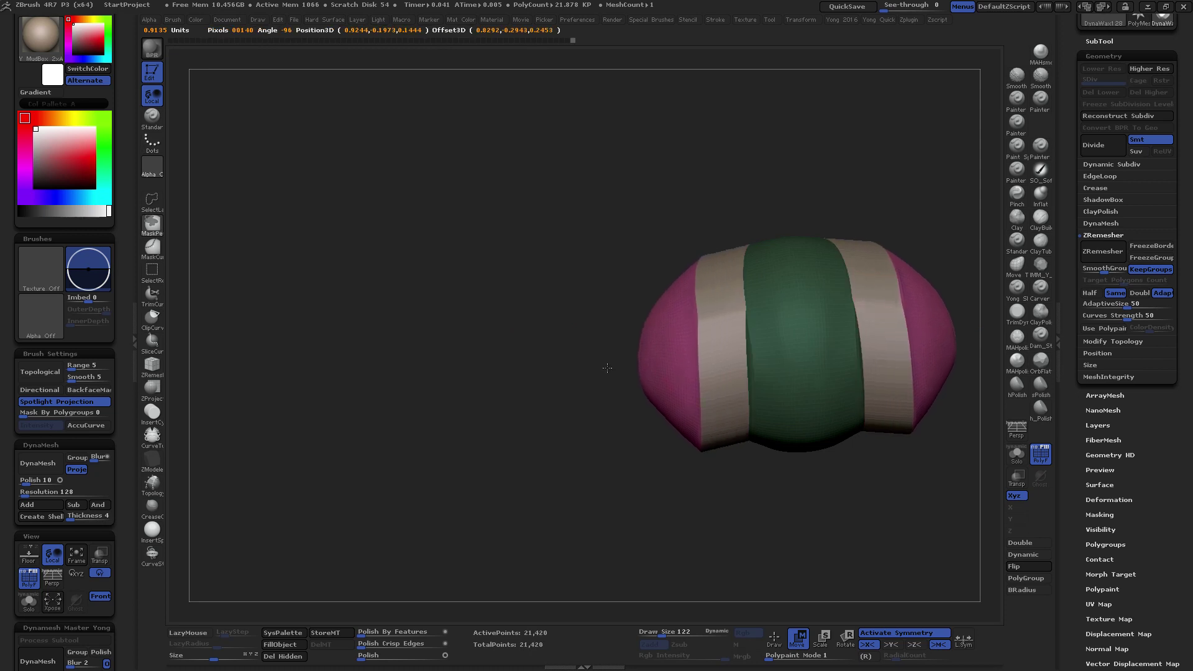
key("ctrl+z")
Flare the pink side panels outward symmetrically with a Transpose action line
left_click_drag(594, 400, 712, 362)
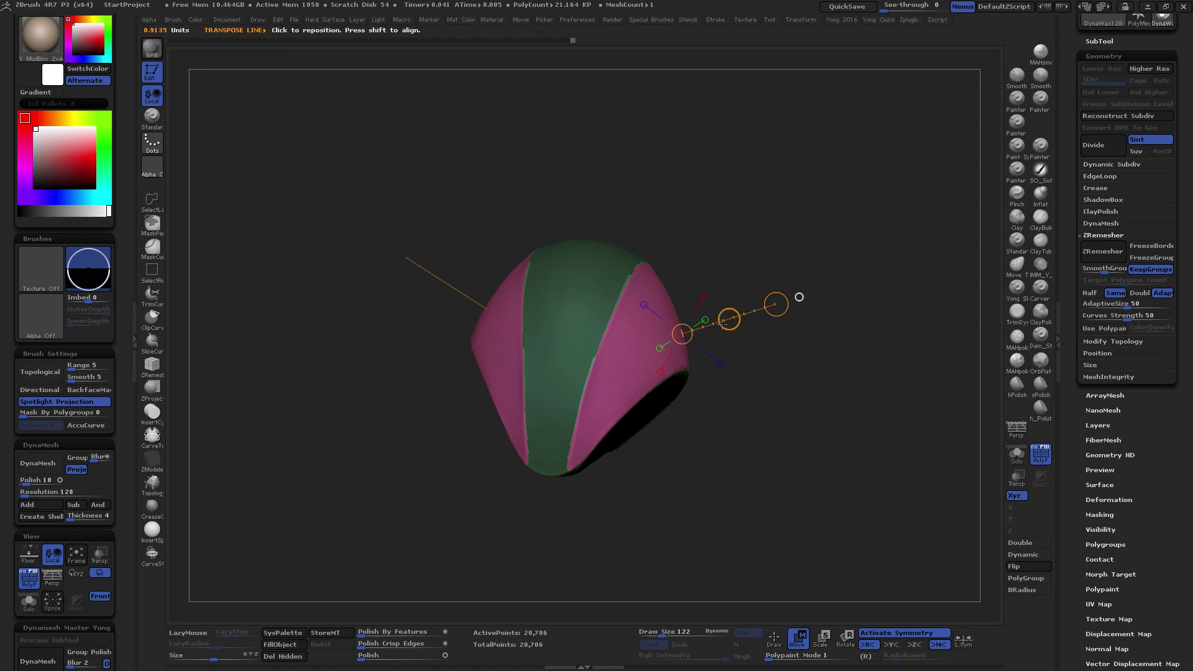
left_click_drag(727, 321, 765, 312)
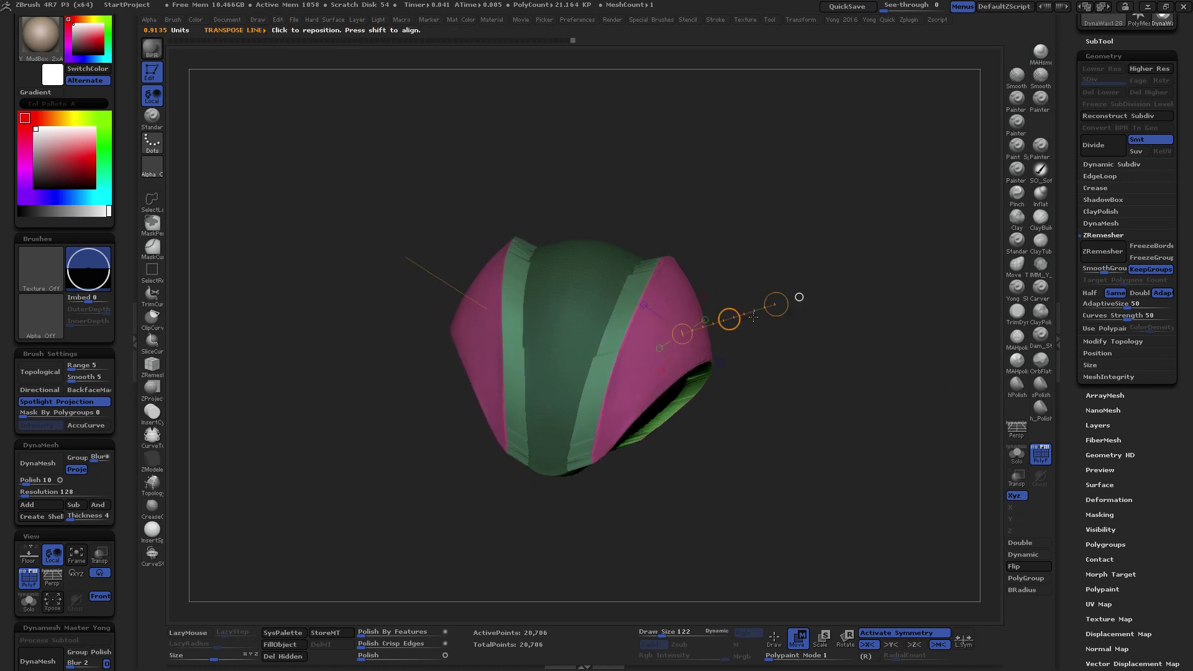
key("ctrl+z")
left_click_drag(682, 334, 759, 392)
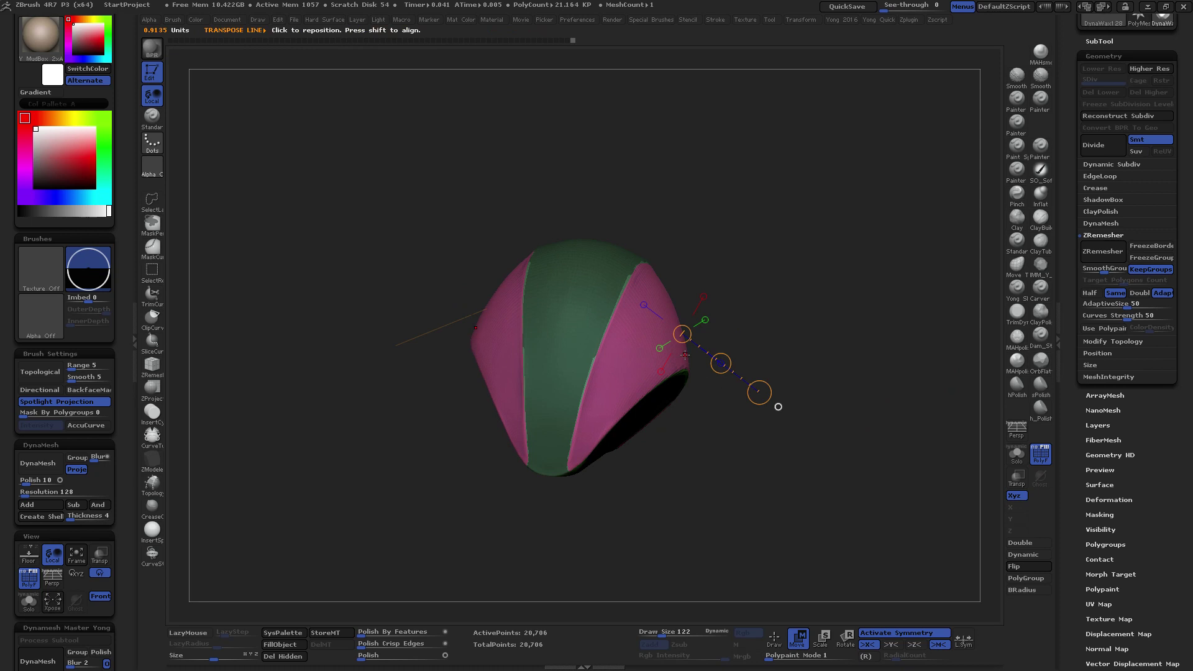
left_click_drag(641, 369, 729, 387)
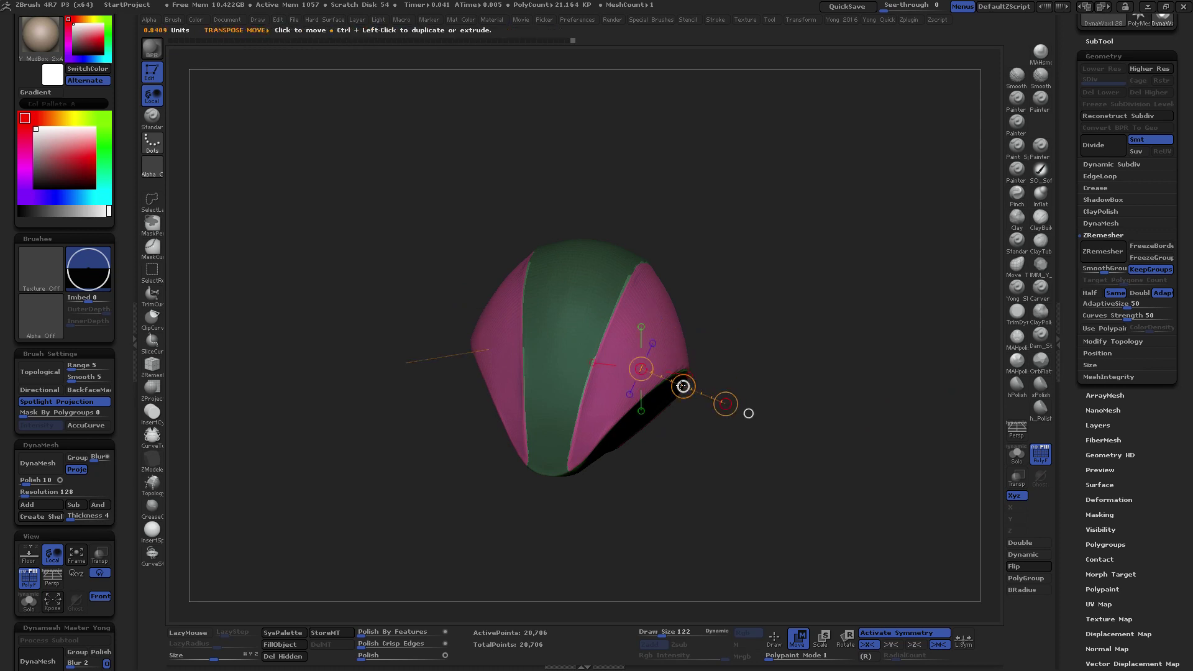
key("ctrl+shift+z")
key("ctrl+shift+z")
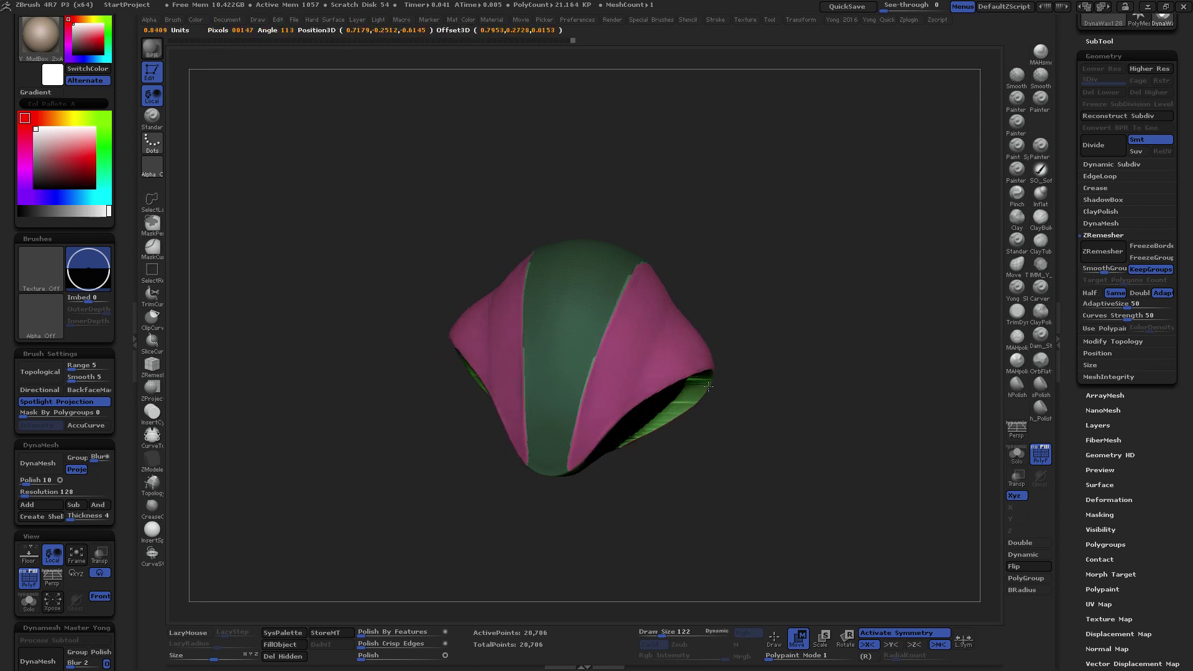
mouse_move(708, 387)
left_mouse_down()
mouse_move(720, 389)
mouse_move(639, 396)
mouse_move(696, 366)
mouse_move(648, 341)
mouse_move(694, 343)
mouse_move(700, 386)
mouse_move(765, 378)
mouse_move(734, 422)
mouse_move(785, 494)
left_mouse_up()
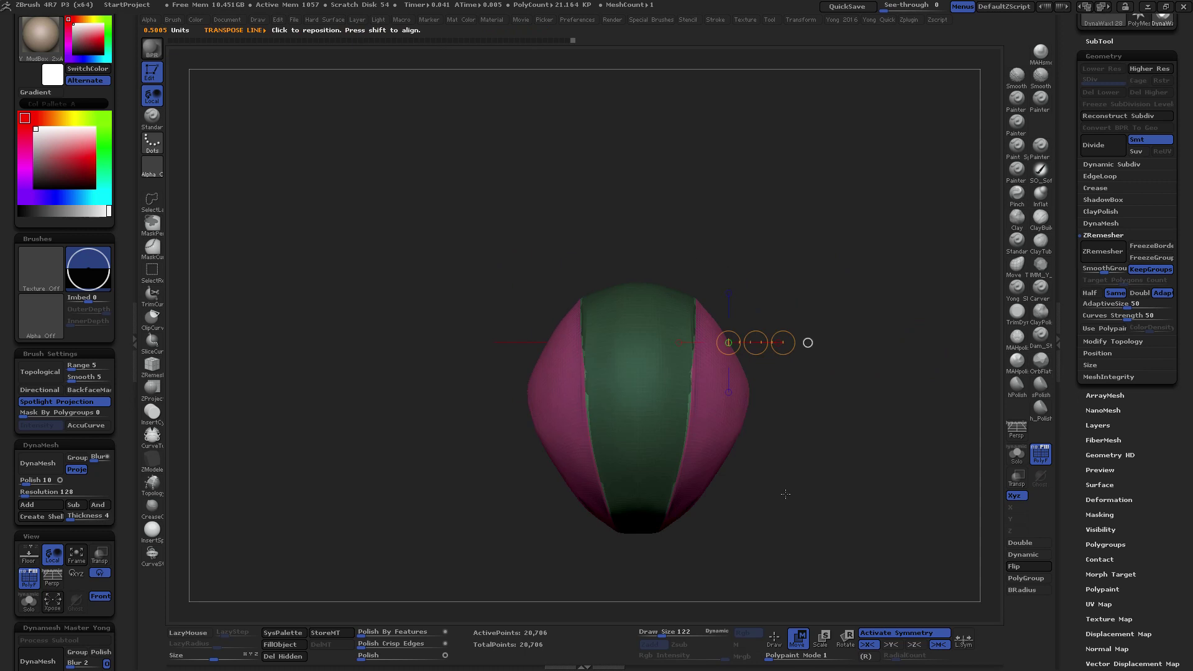
mouse_move(647, 314)
left_mouse_down()
mouse_move(749, 311)
mouse_move(735, 330)
left_mouse_up()
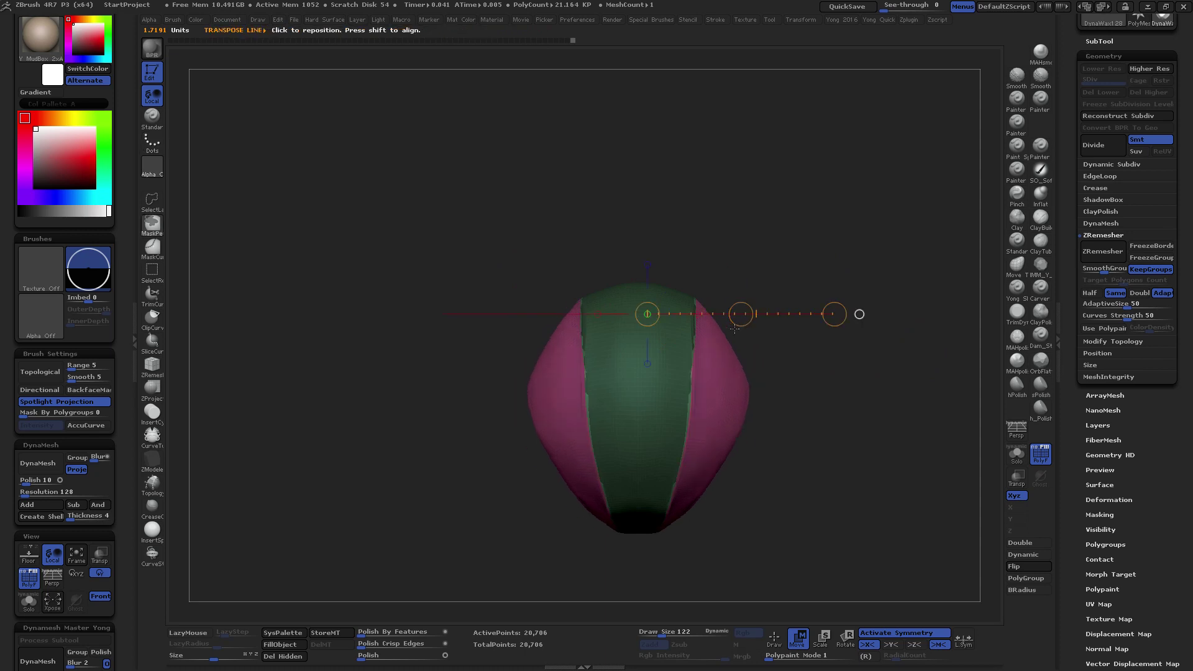
mouse_move(704, 368)
left_mouse_down()
mouse_move(762, 372)
mouse_move(759, 342)
mouse_move(821, 272)
left_mouse_up()
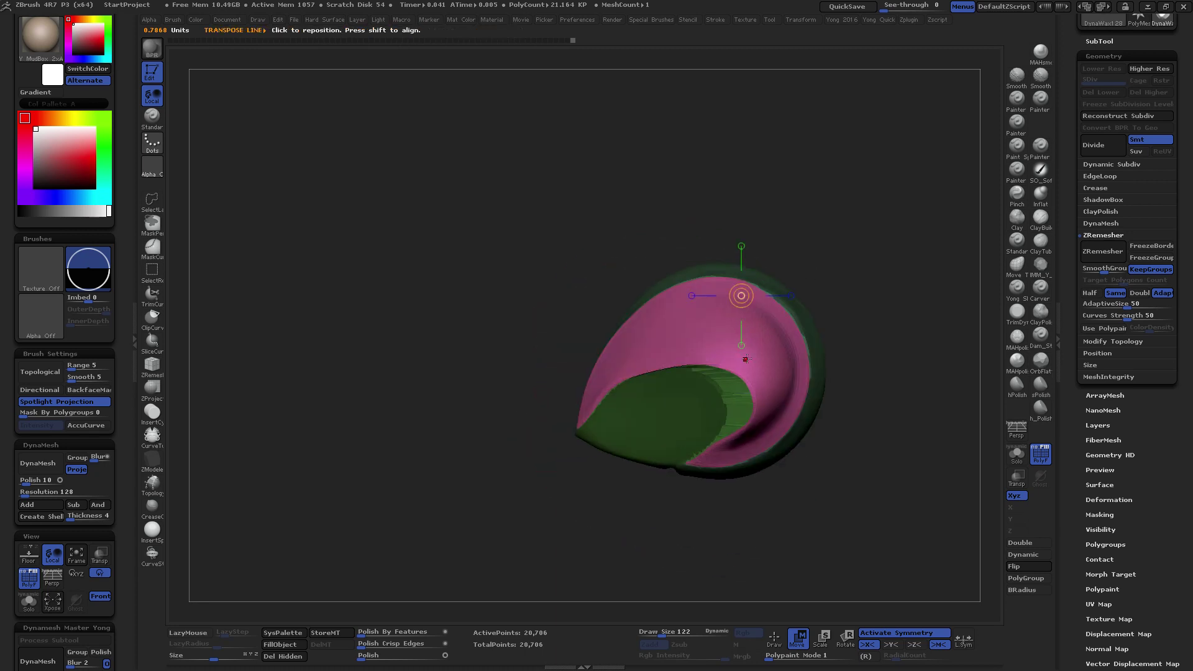
left_click_drag(729, 447, 732, 251)
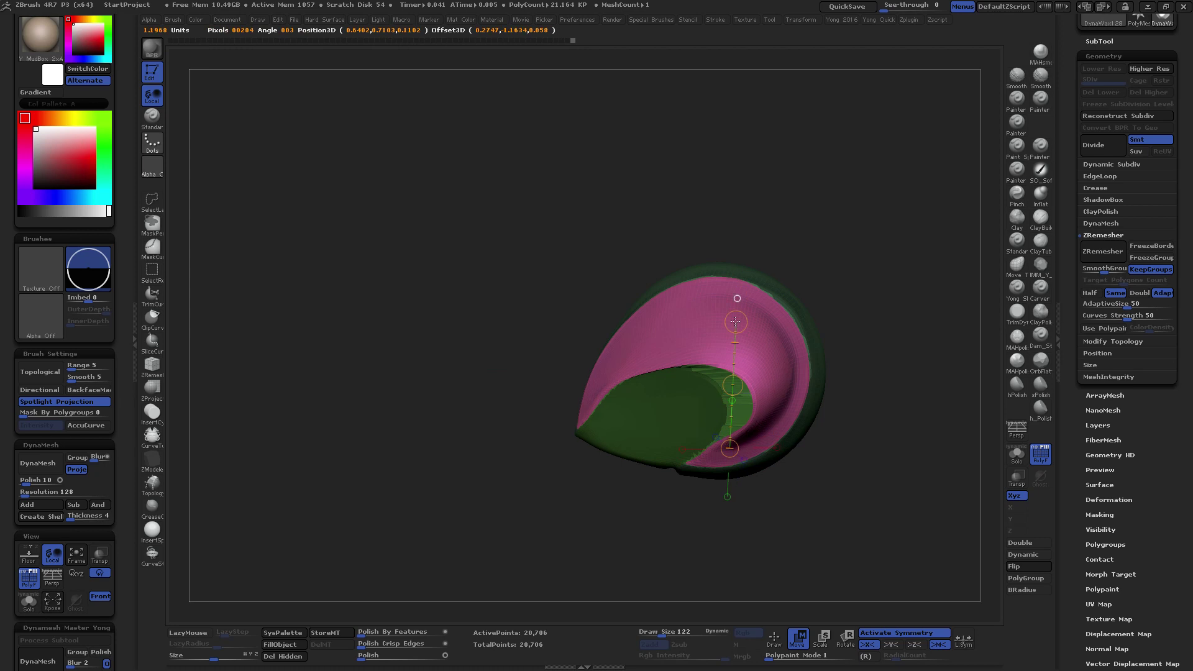
left_click(727, 337)
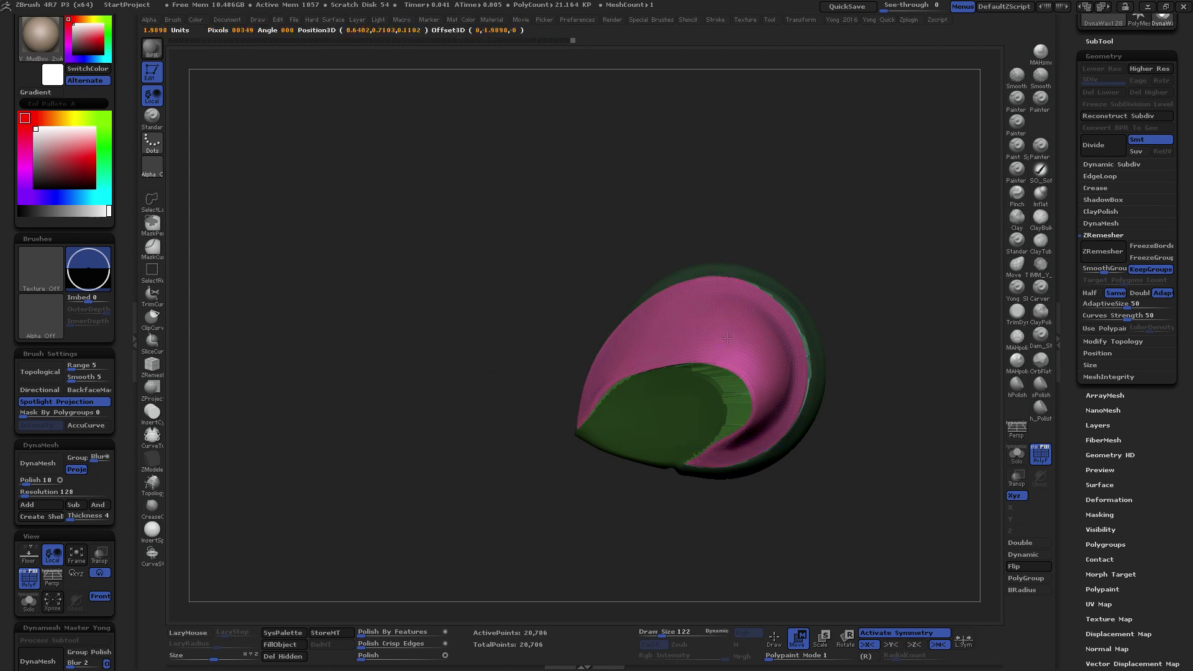
left_click_drag(728, 334, 722, 379)
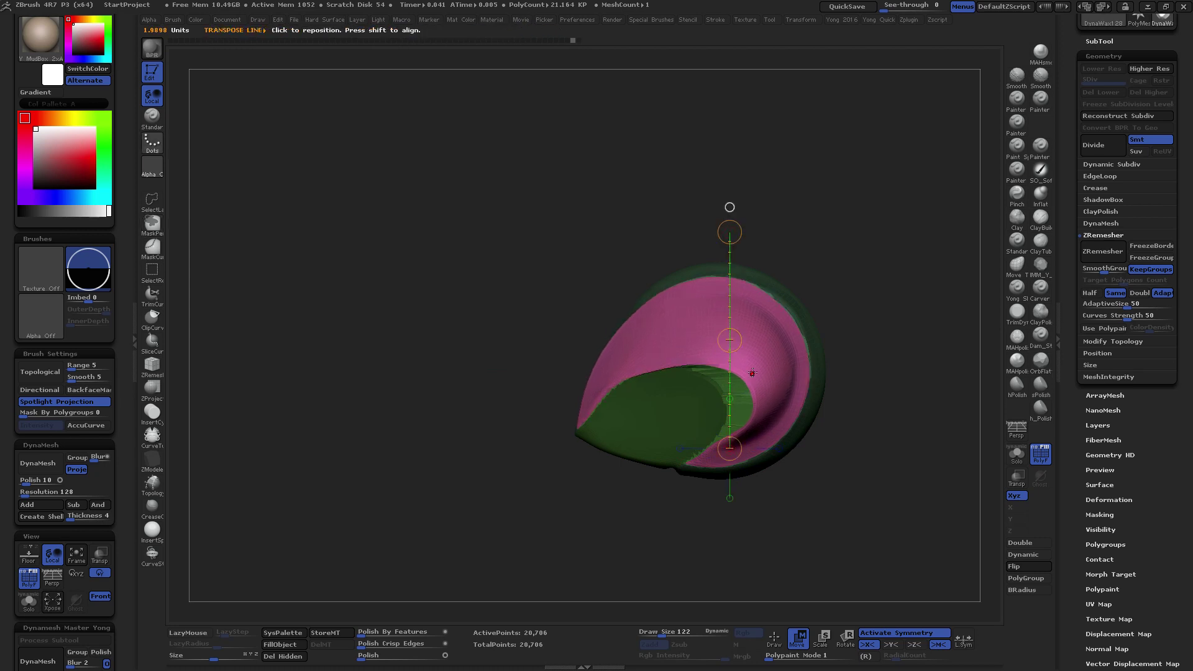
left_click_drag(789, 360, 756, 353)
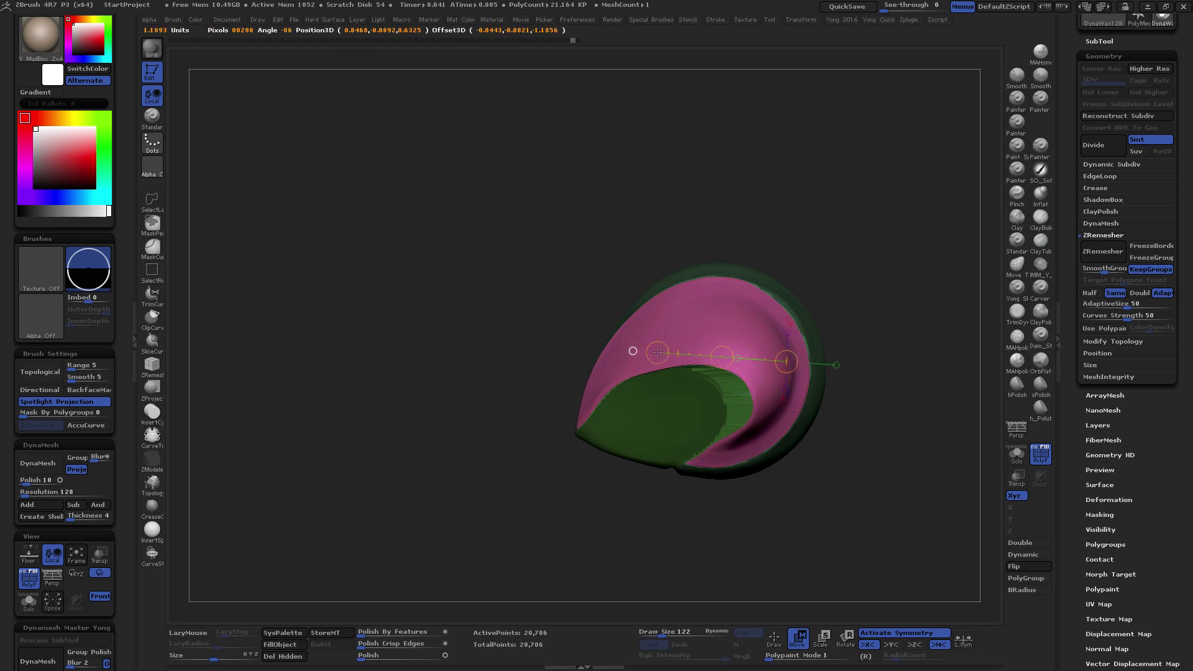
left_click_drag(637, 358, 672, 315)
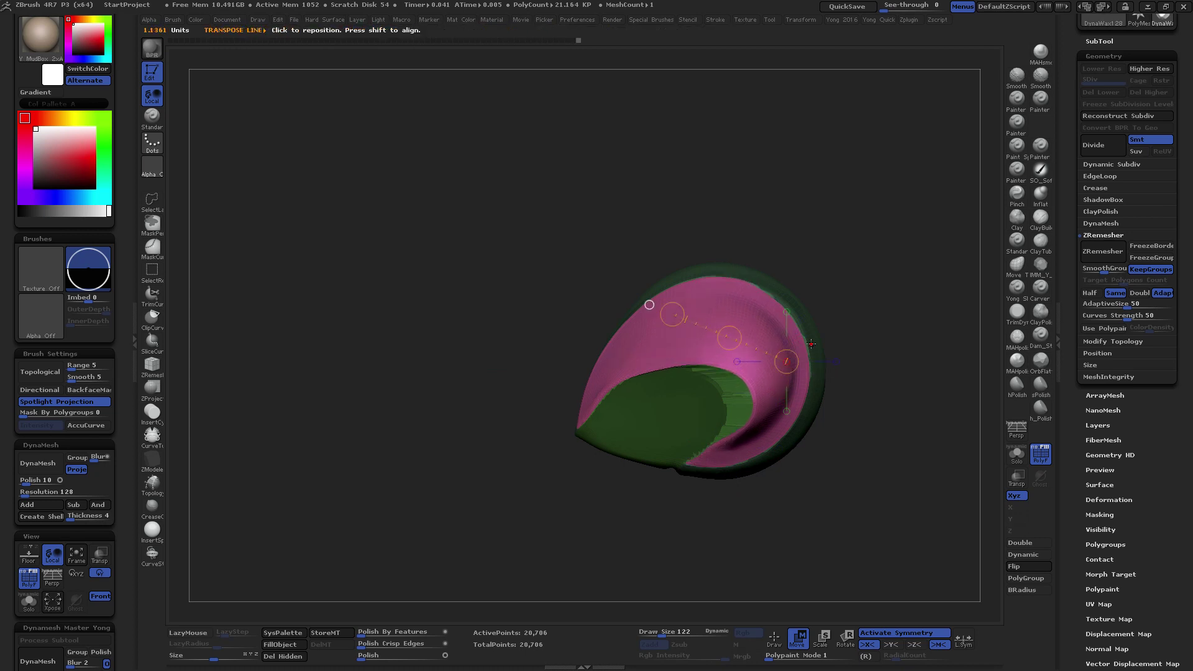
left_click(1016, 269)
key("space")
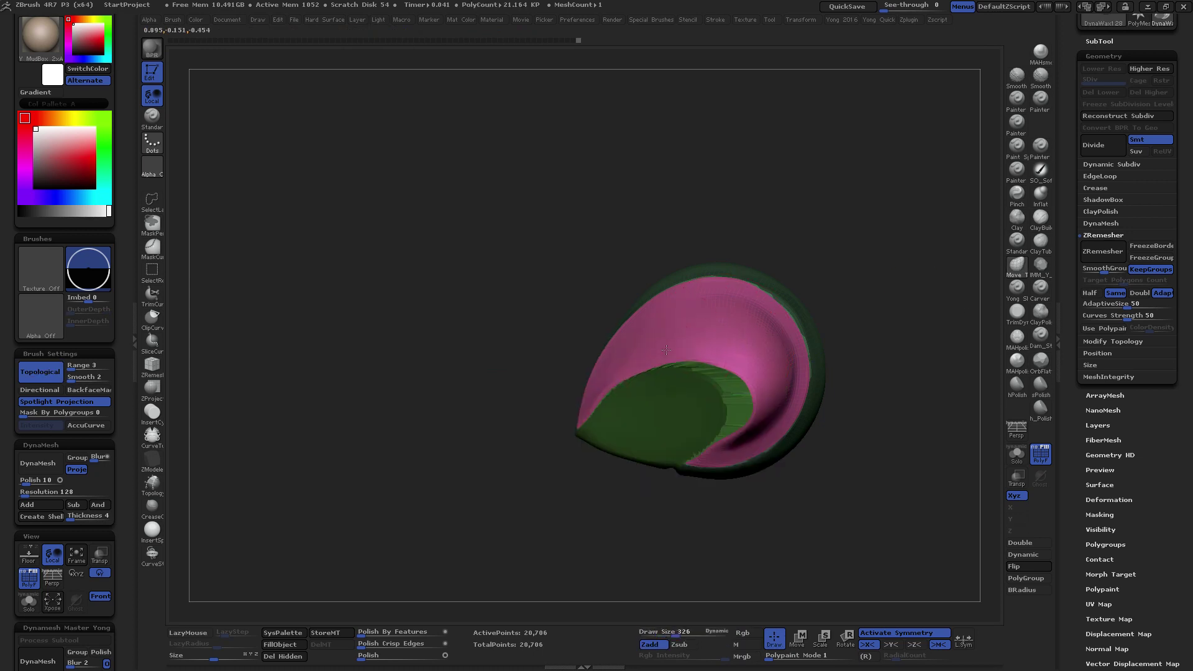
mouse_move(721, 336)
left_mouse_down()
mouse_move(733, 447)
mouse_move(746, 429)
mouse_move(731, 332)
mouse_move(752, 339)
left_mouse_up()
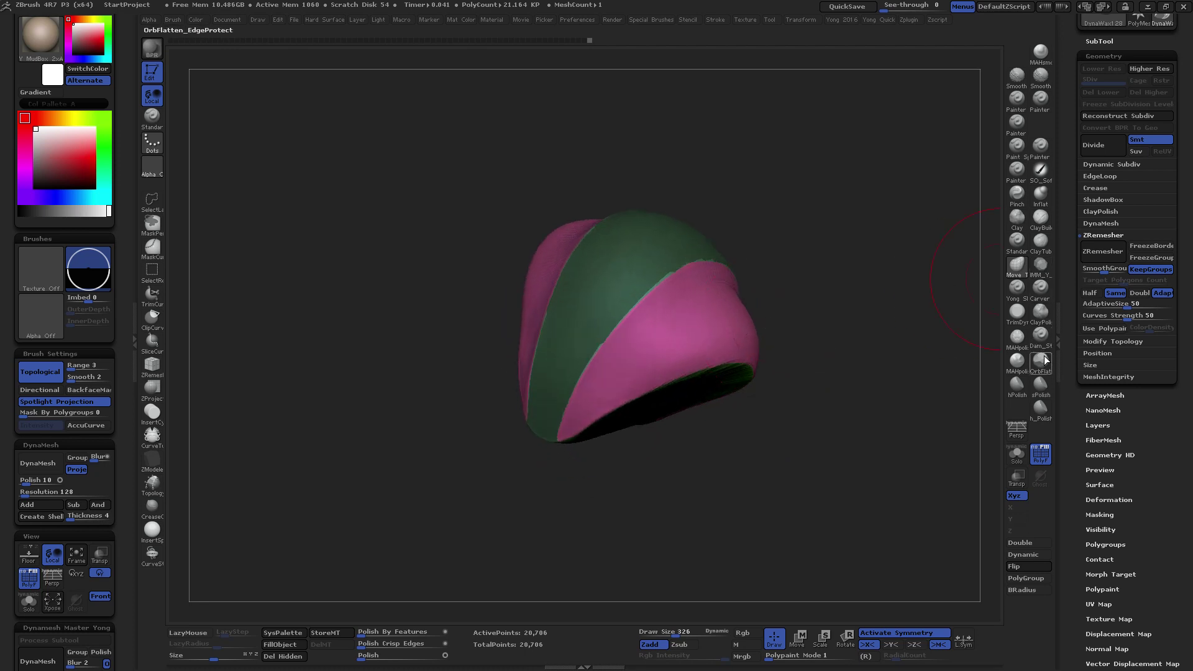
left_click(1017, 241)
key("space")
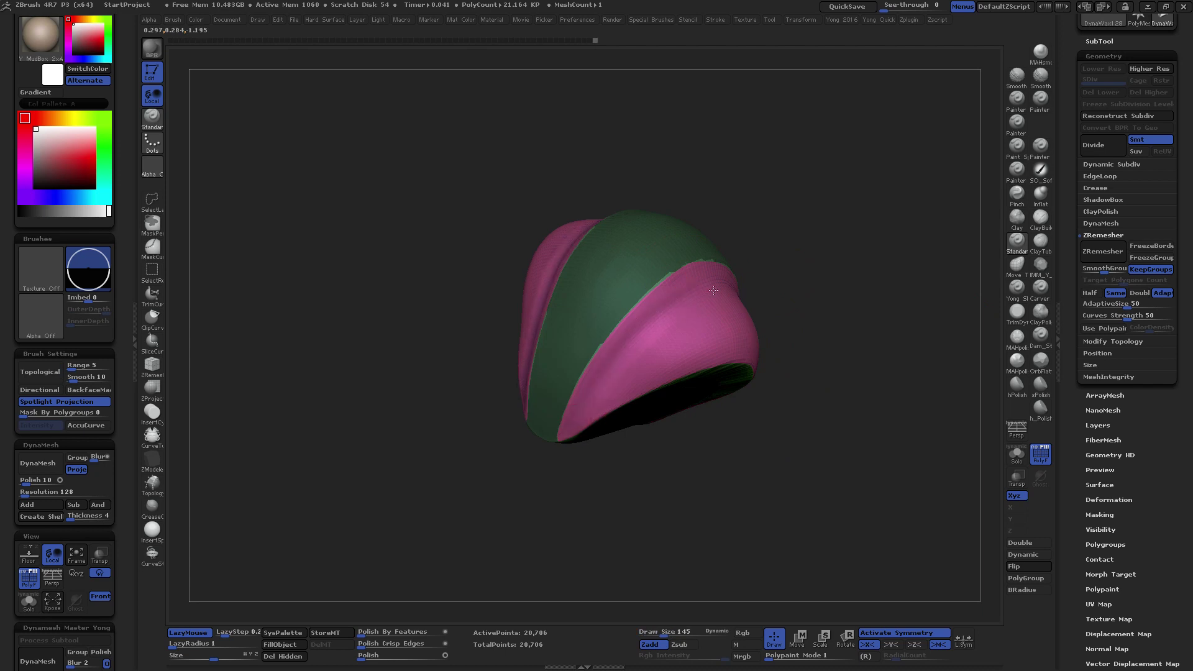
left_click_drag(713, 291, 735, 278)
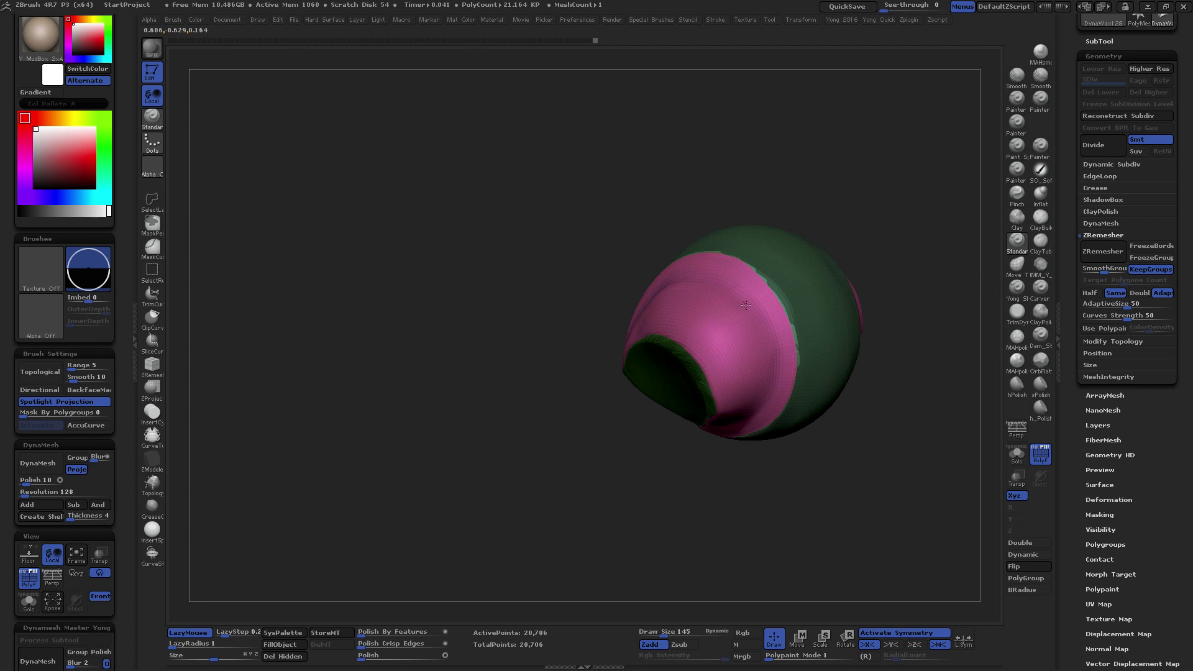
left_click_drag(767, 375, 768, 282)
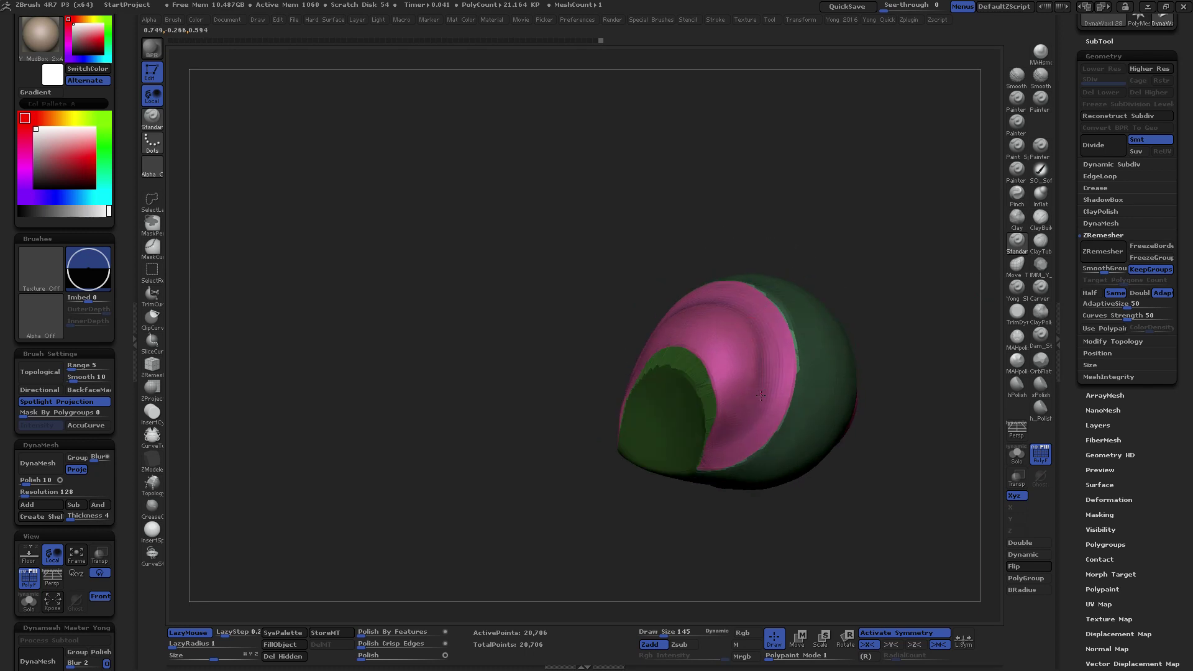
left_click_drag(729, 394, 732, 384)
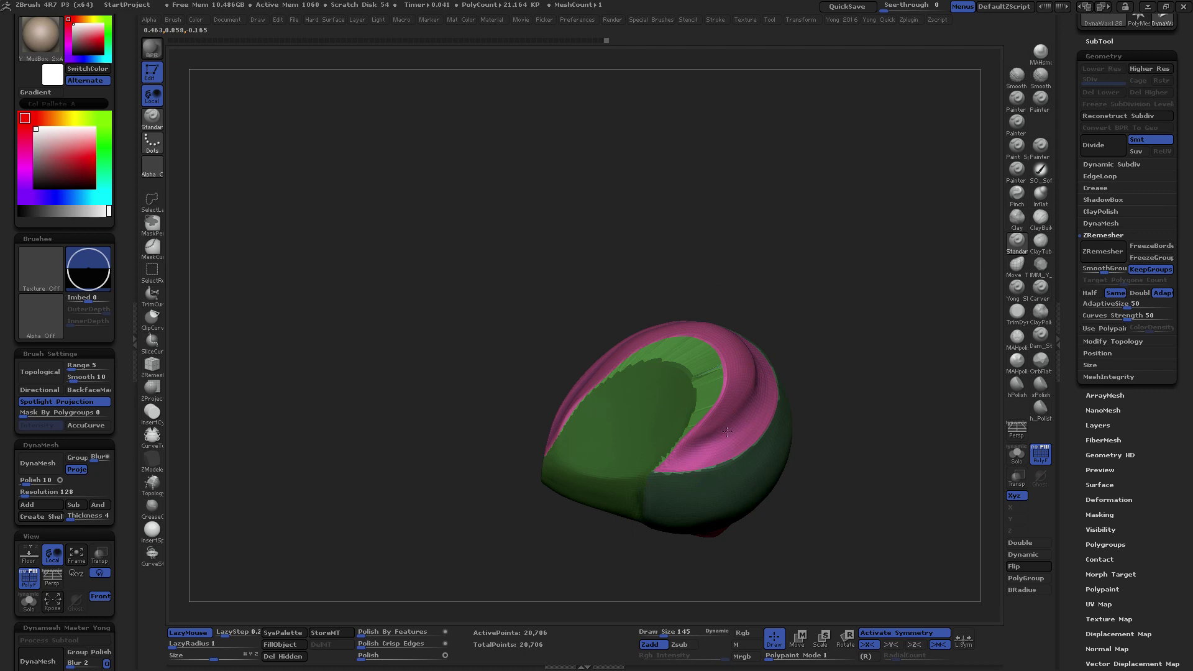
mouse_move(743, 417)
left_mouse_down()
mouse_move(731, 527)
mouse_move(767, 461)
mouse_move(745, 468)
mouse_move(754, 447)
mouse_move(789, 402)
mouse_move(778, 403)
left_mouse_up()
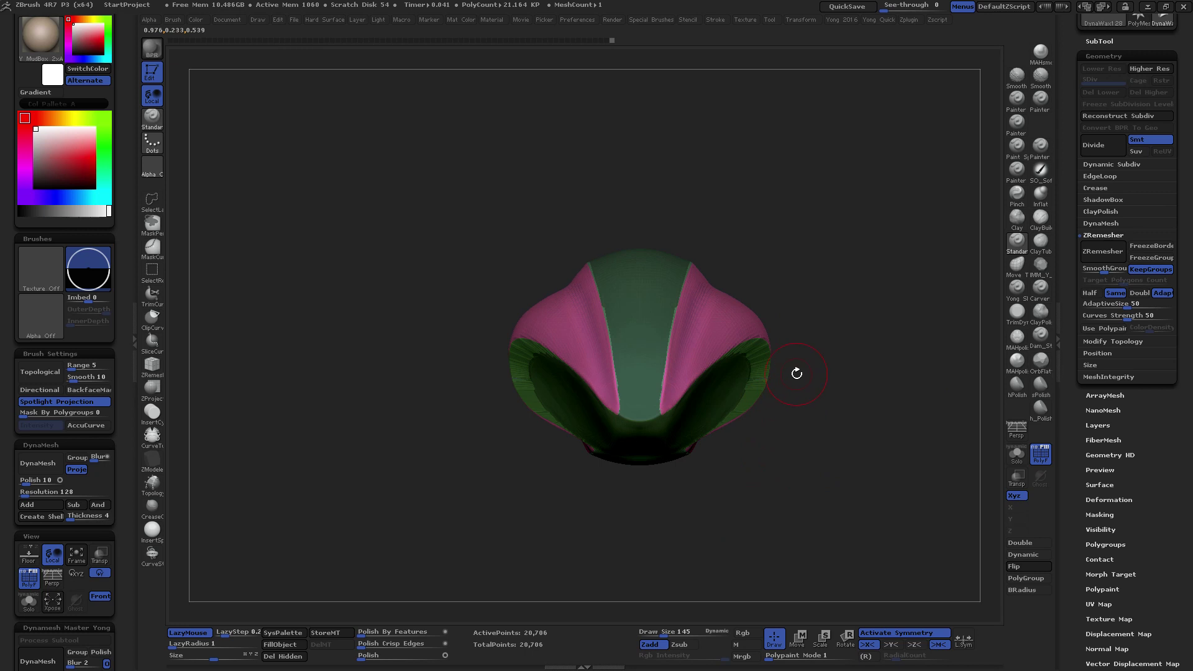
Hide the green panels, turn off symmetry, and hide the left pink piece
left_click(743, 317, "ctrl+shift")
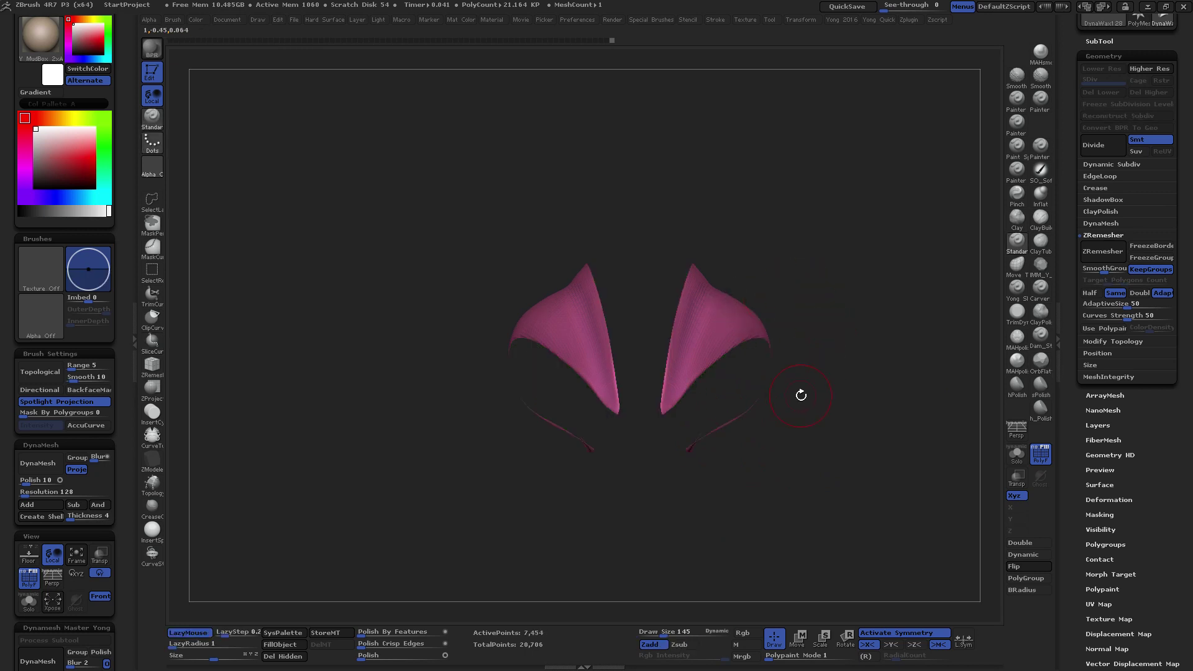
key("x")
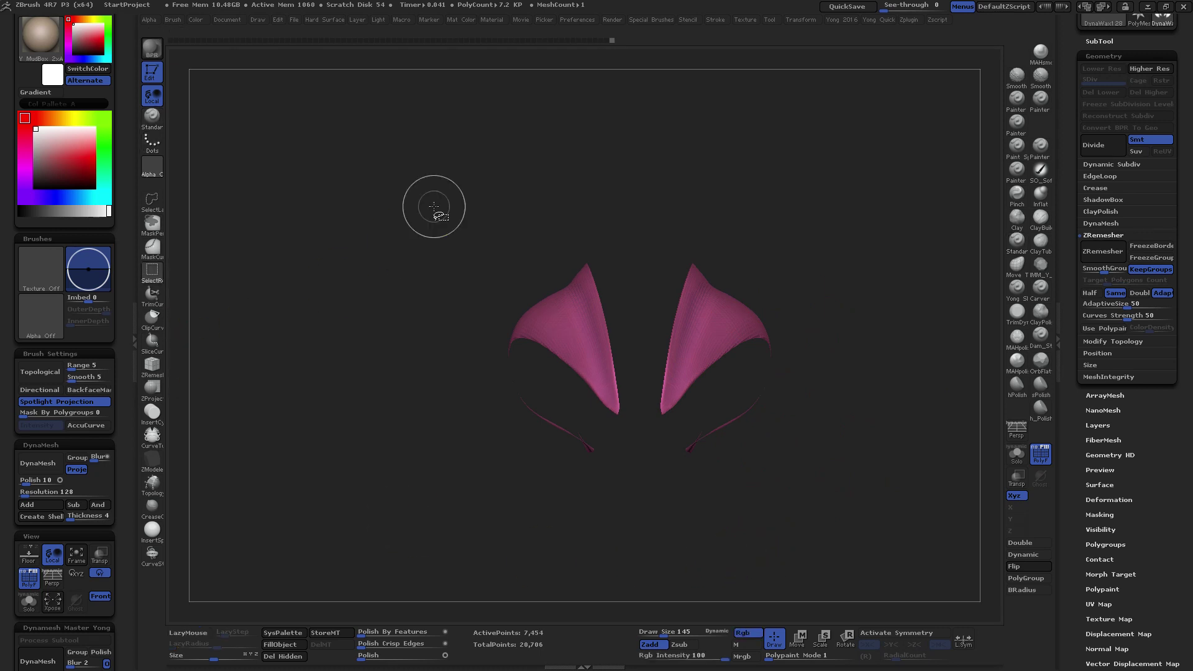
left_click_drag(439, 192, 634, 538, "ctrl+alt+shift")
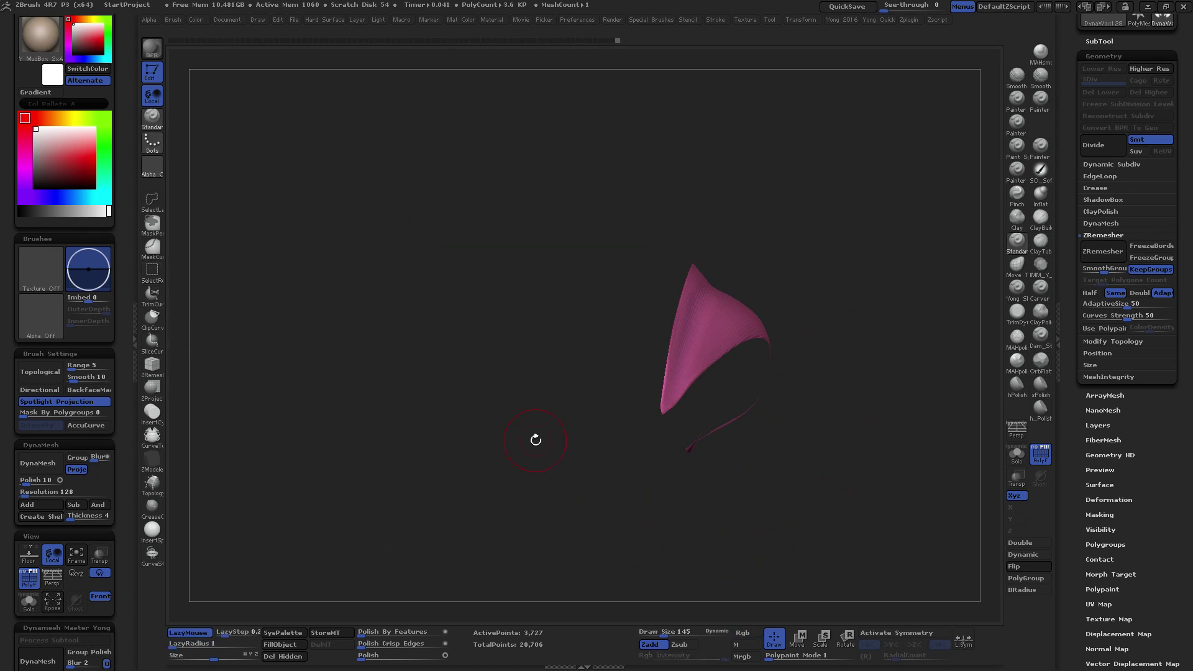
Cut two curved SliceCurve slices down the remaining pink piece, creating green and red bands
left_click(152, 341)
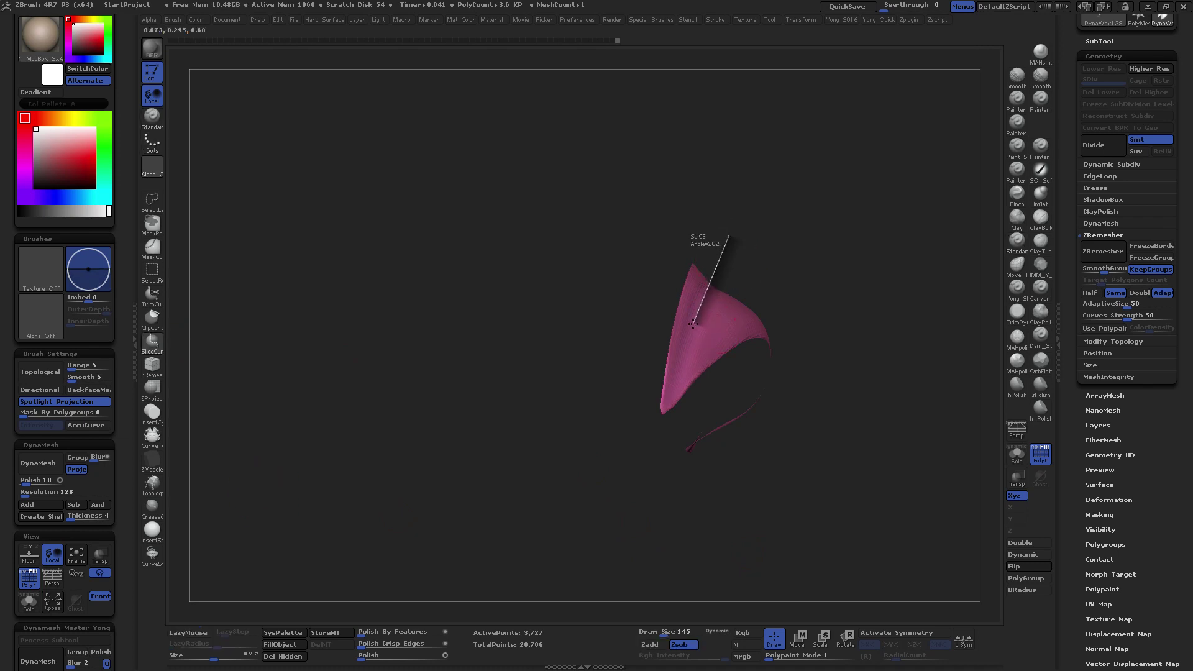
mouse_move(690, 328)
left_mouse_down("ctrl+shift")
mouse_move(656, 466)
mouse_move(643, 378)
mouse_move(617, 372)
left_mouse_up("ctrl+shift")
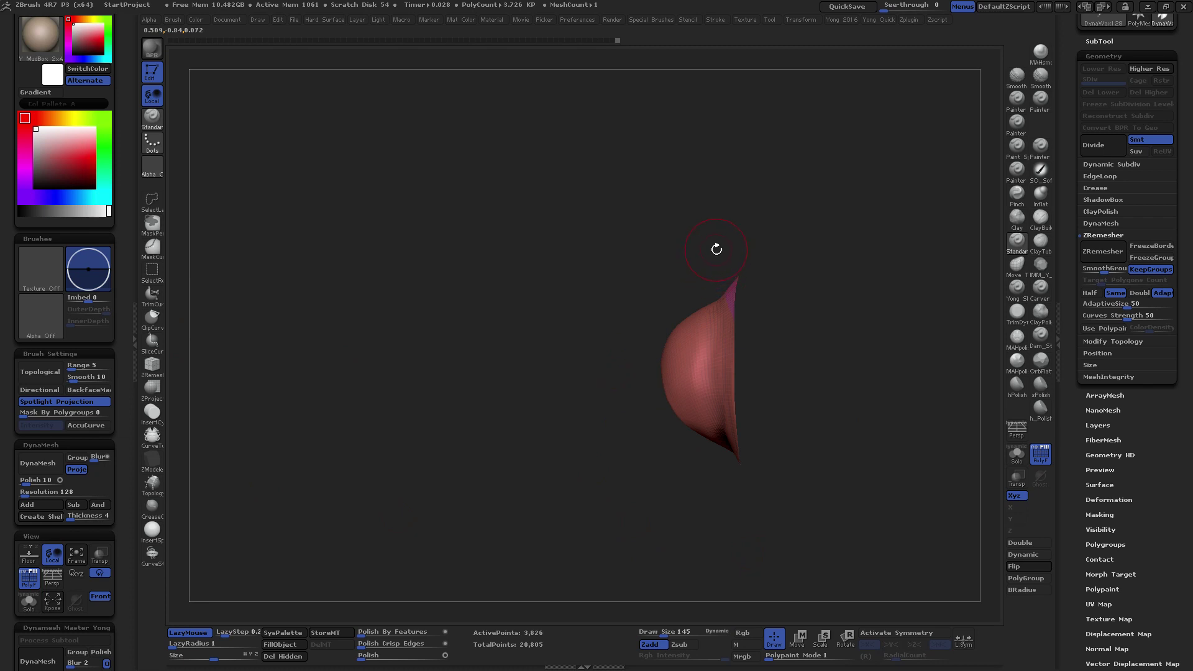
mouse_move(717, 266)
left_mouse_down()
mouse_move(739, 261)
mouse_move(717, 350)
left_mouse_up()
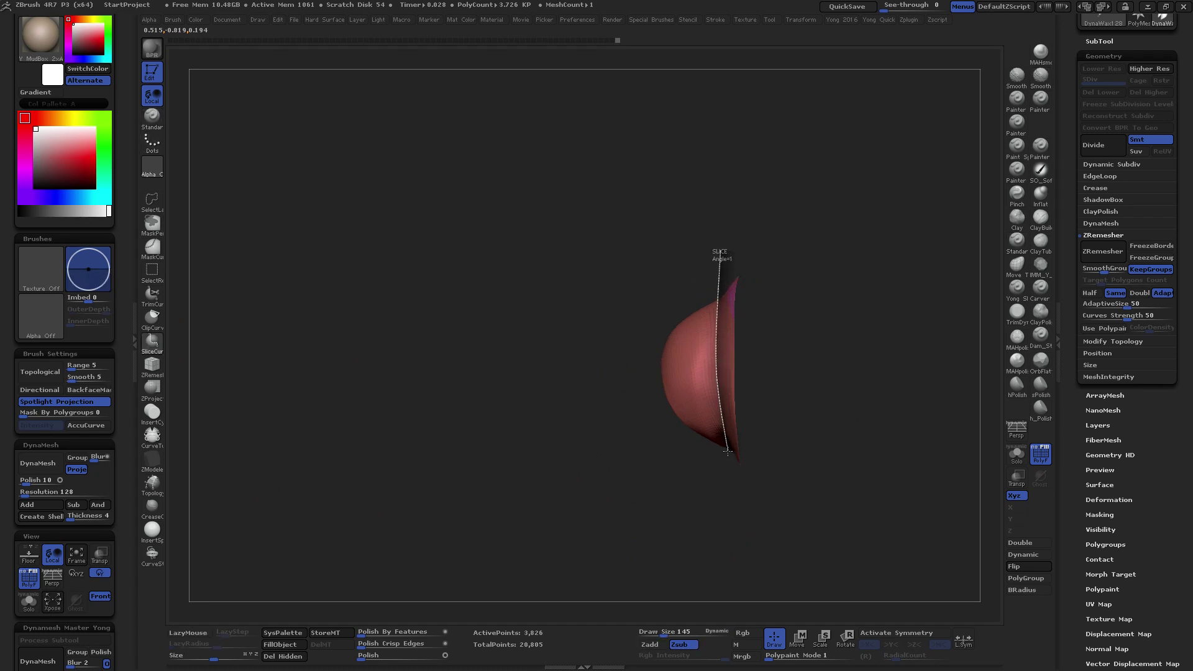
left_click_drag(749, 516, 749, 516, "ctrl+shift")
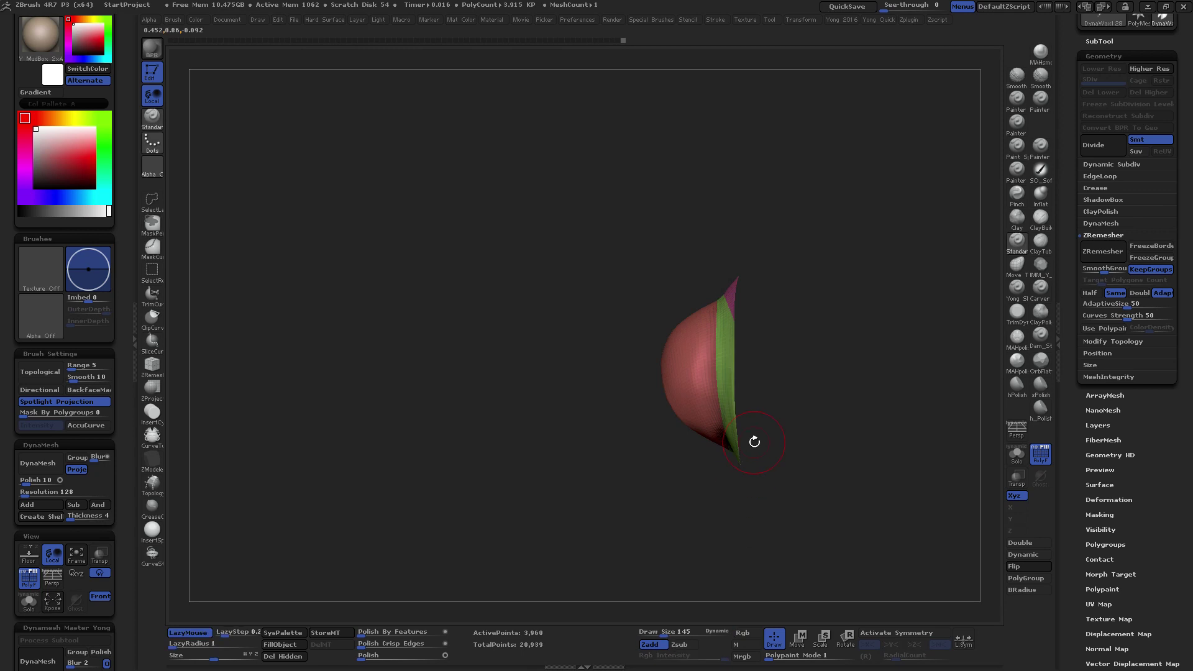
mouse_move(754, 440)
left_mouse_down()
mouse_move(768, 396)
mouse_move(762, 448)
left_mouse_up()
left_click_drag(718, 260, 713, 328, "ctrl+shift")
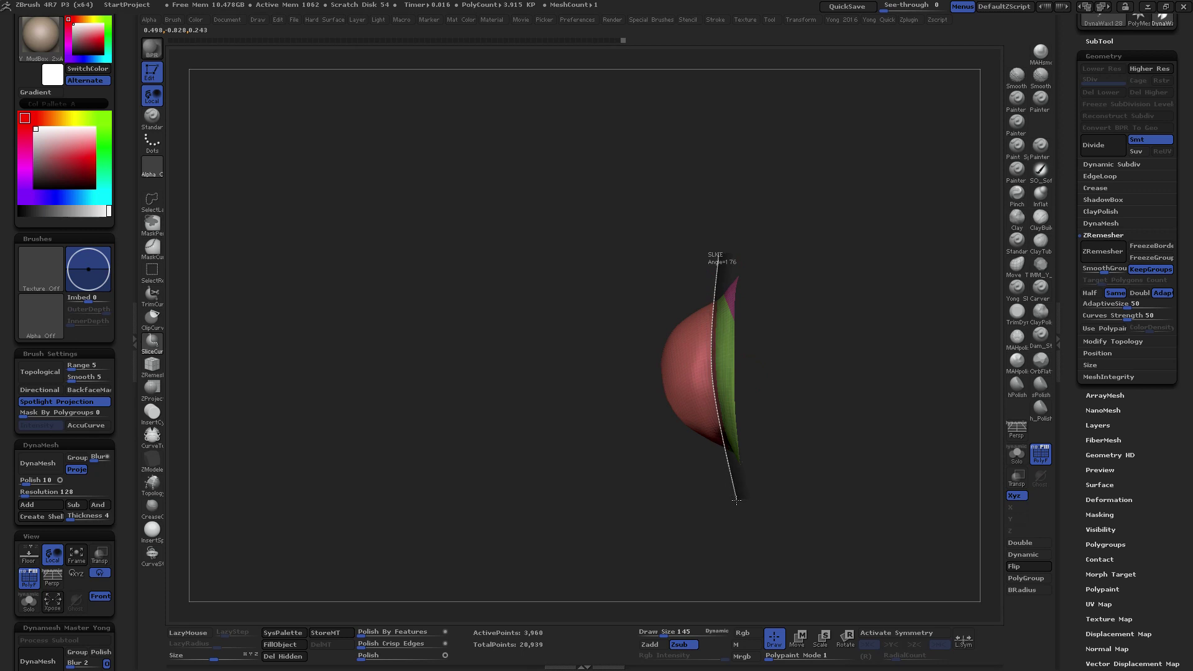
left_click_drag(737, 502, 737, 502, "ctrl+shift")
mouse_move(749, 421)
left_mouse_down()
mouse_move(837, 453)
mouse_move(841, 468)
mouse_move(831, 410)
left_mouse_up()
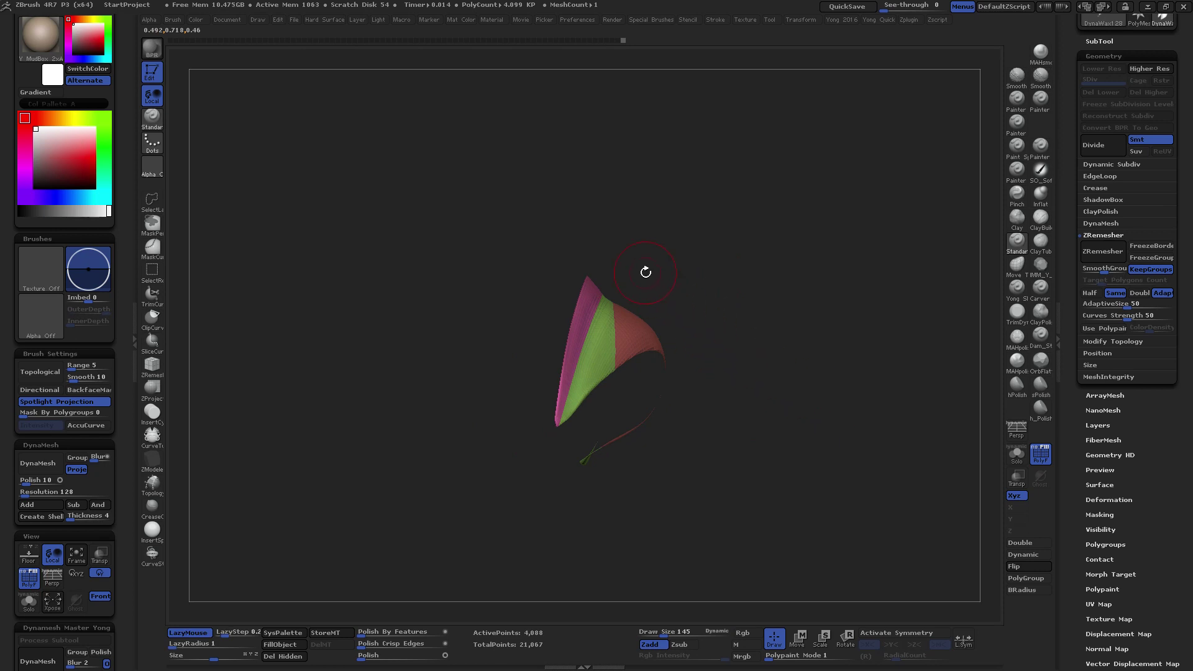
mouse_move(634, 254)
left_mouse_down()
mouse_move(602, 370)
mouse_move(690, 320)
mouse_move(734, 368)
left_mouse_up()
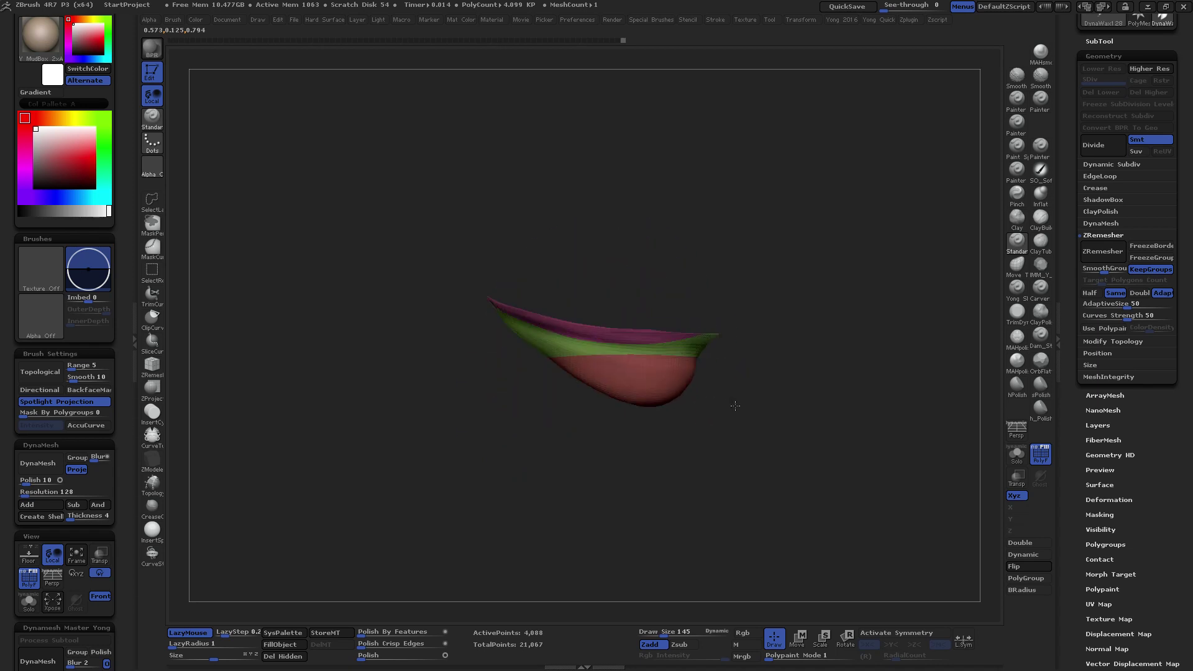
Slice a new band across the piece and hide the blue inner surface and band
key("ctrl+shift")
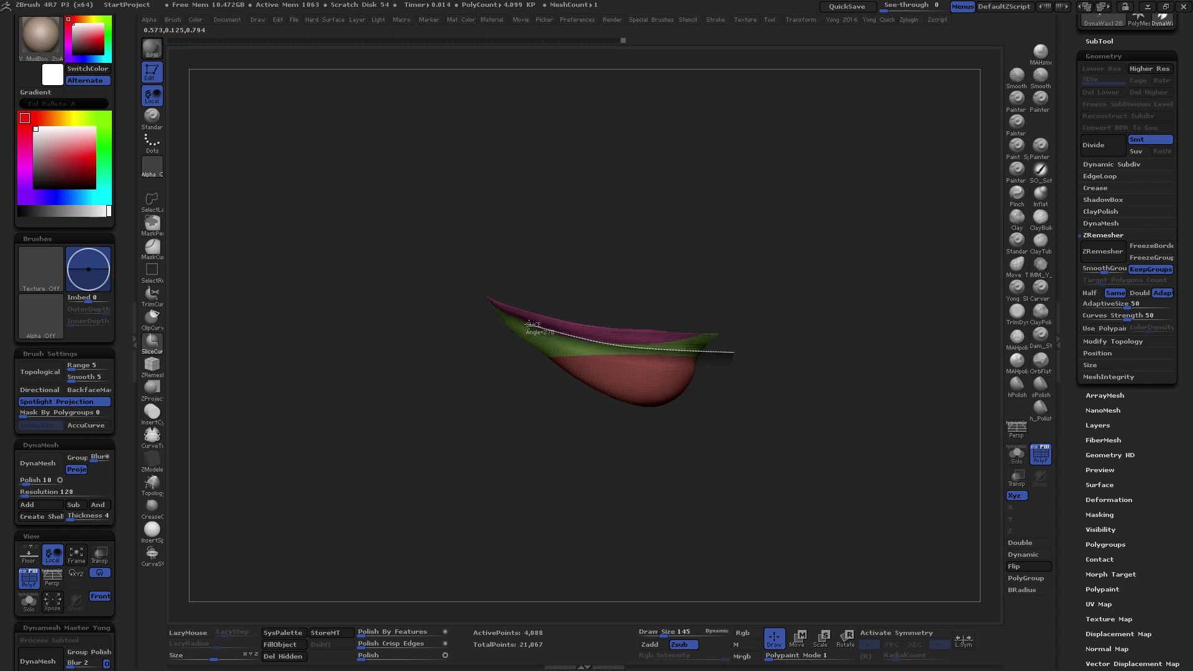
left_click_drag(444, 279, 442, 274, "ctrl+shift")
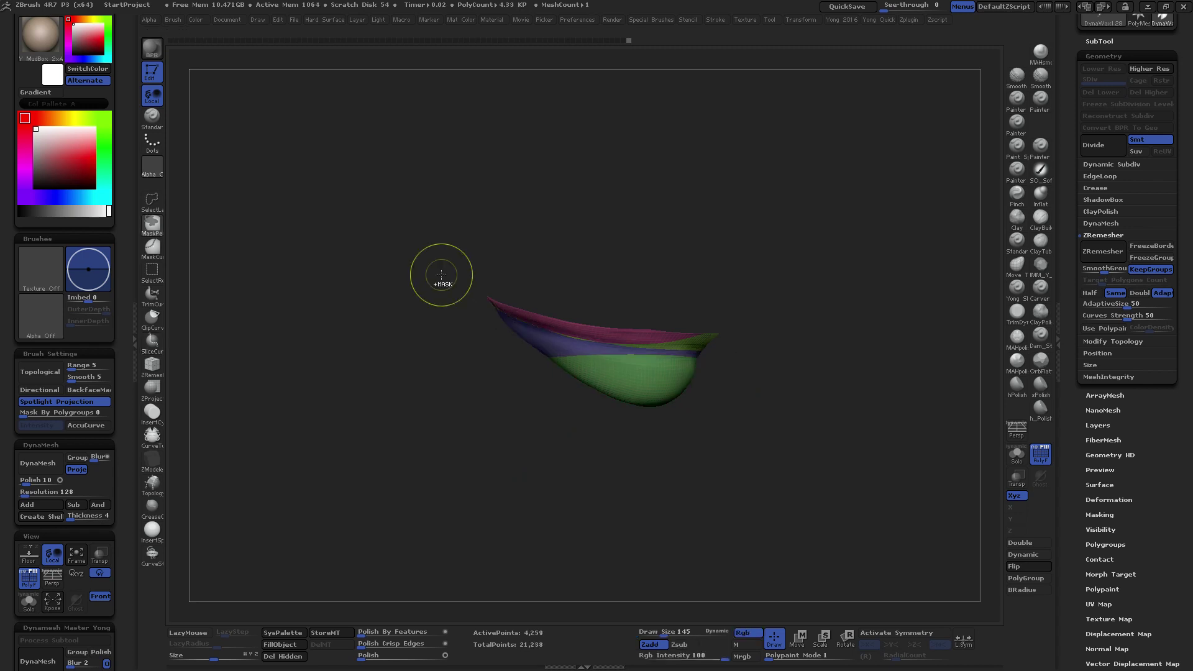
mouse_move(621, 407)
left_mouse_down()
mouse_move(716, 261)
mouse_move(661, 305)
mouse_move(678, 367)
left_mouse_up()
key("ctrl+shift")
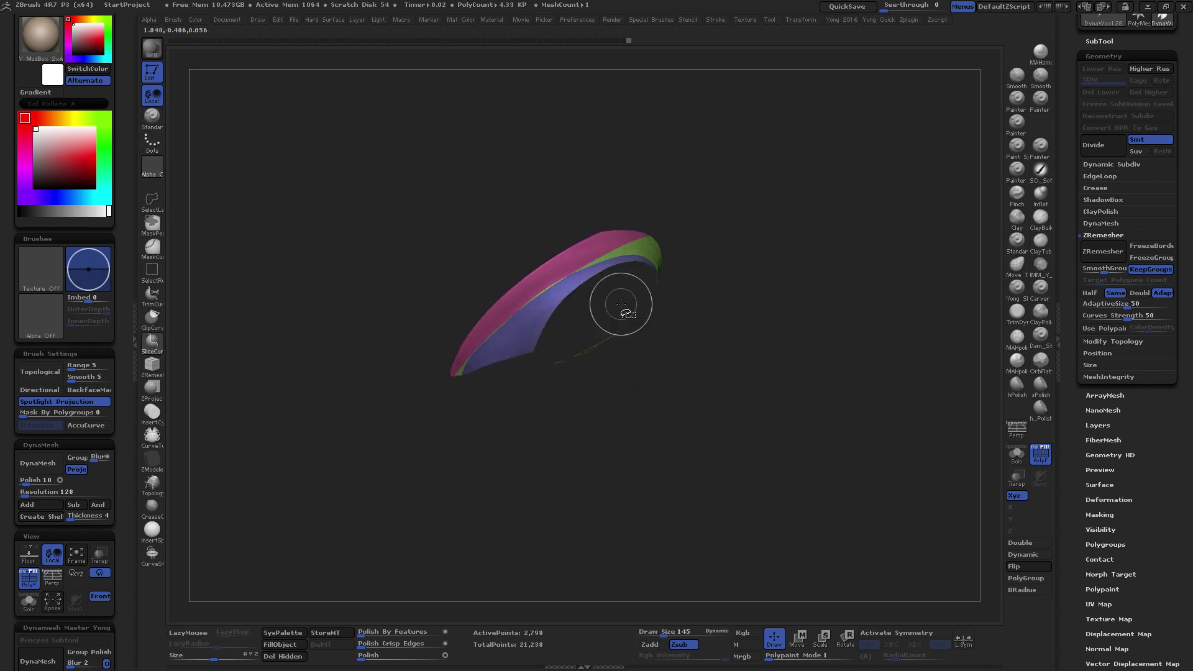
left_click_drag(621, 305, 629, 364, "ctrl+shift")
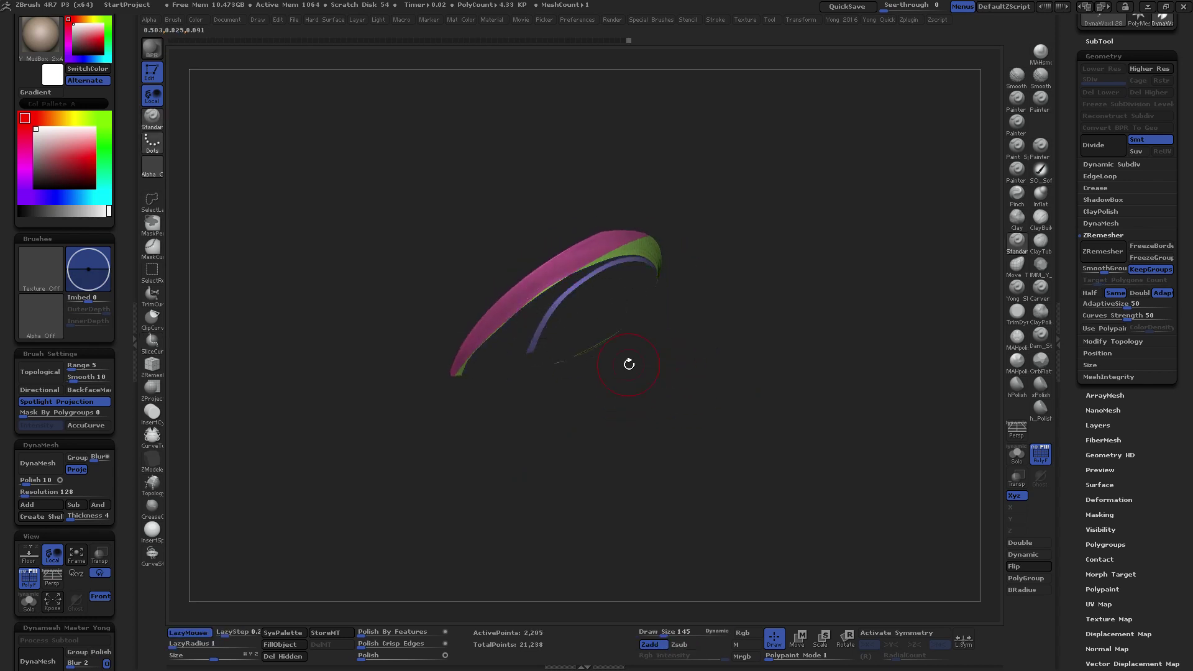
left_click(546, 320, "ctrl+shift")
mouse_move(546, 327)
left_mouse_down()
mouse_move(704, 294)
mouse_move(709, 264)
mouse_move(727, 375)
mouse_move(750, 414)
mouse_move(775, 419)
left_mouse_up()
Check the orange strip against the shell pieces, then reveal the whole helmet with PolyF on
left_click(704, 322, "ctrl+shift")
left_click(613, 236, "ctrl+shift")
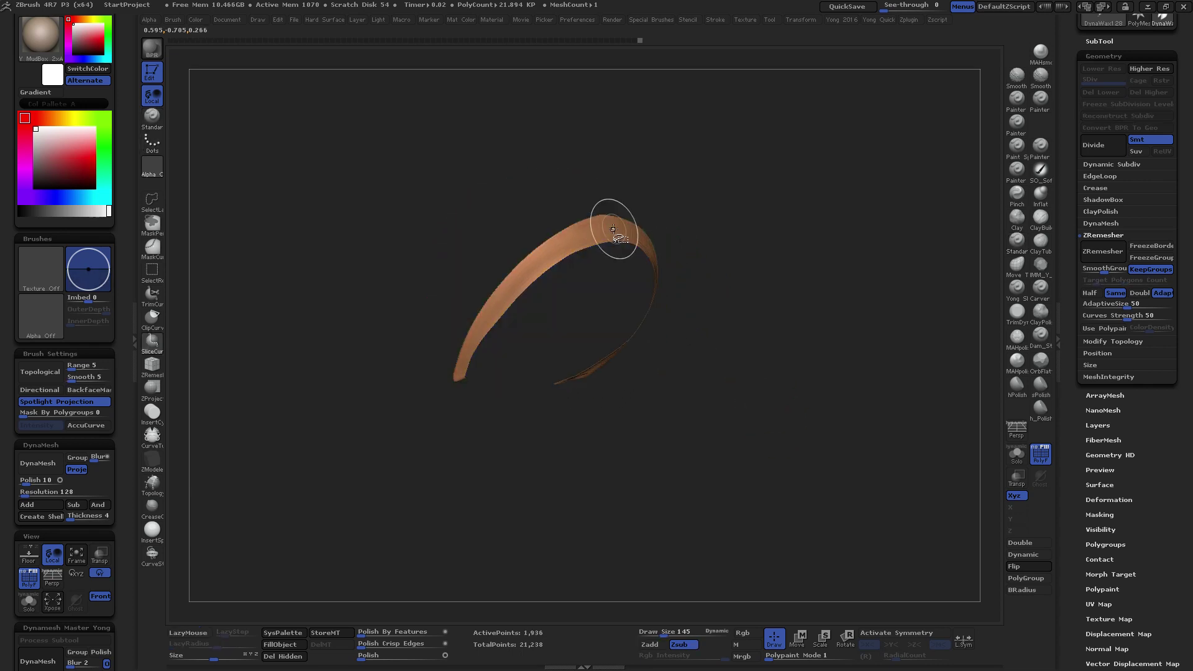
left_click(653, 272, "ctrl+shift")
left_click_drag(653, 271, 703, 245)
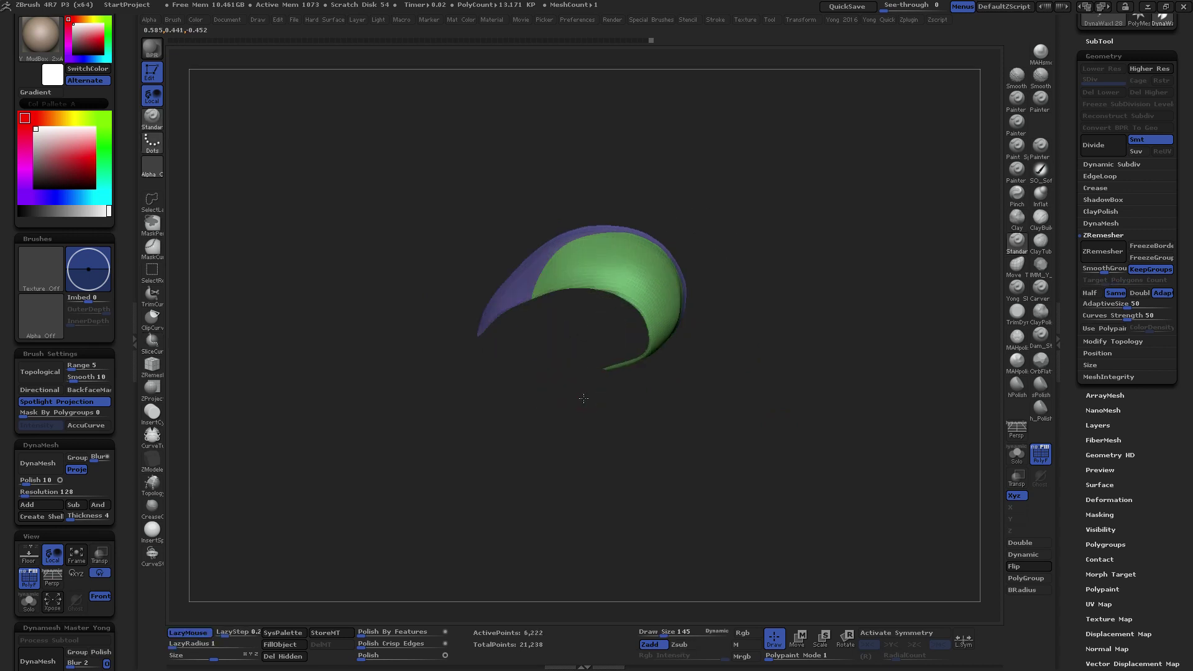
mouse_move(565, 395)
left_mouse_down()
mouse_move(616, 406)
mouse_move(559, 398)
mouse_move(594, 429)
mouse_move(637, 409)
left_mouse_up()
key("shift+f")
left_click(550, 394, "ctrl+shift")
key("shift+f")
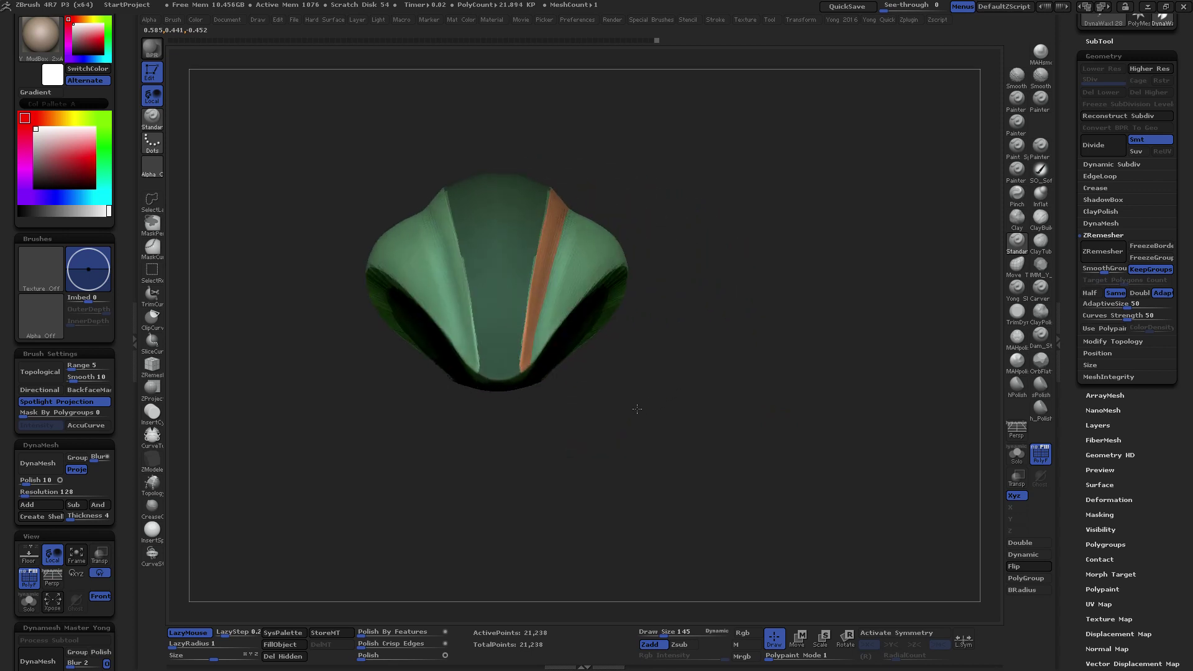
Run Hard Surface Mirror And Weld to copy the orange stripe onto the opposite side
key("h")
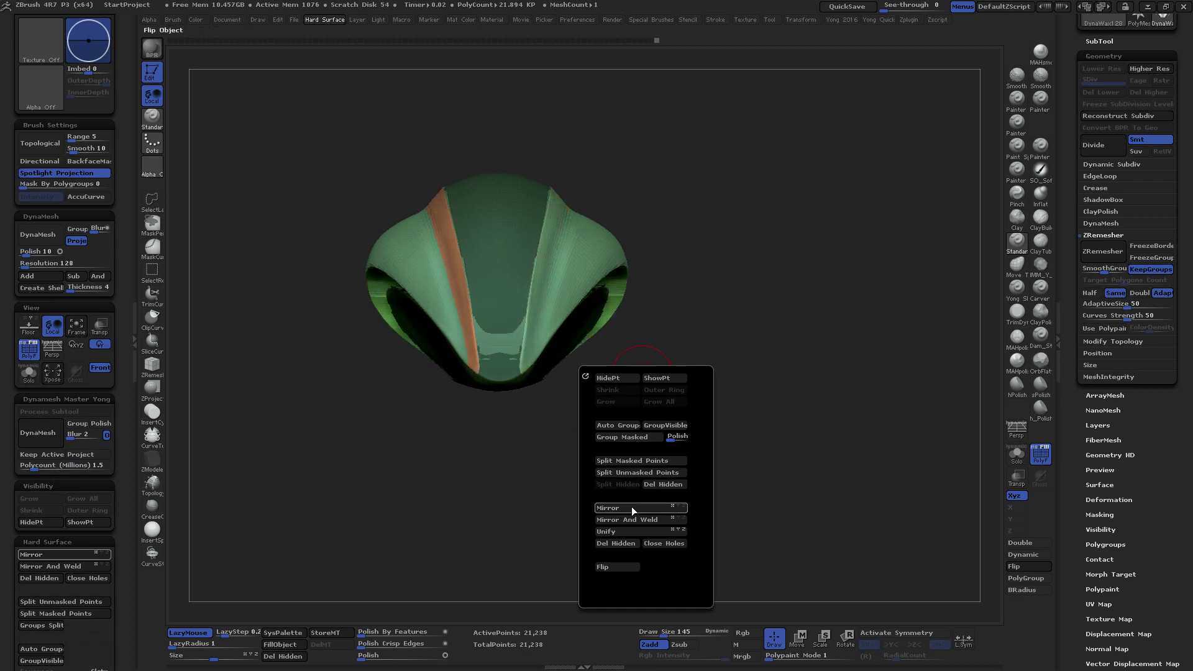
left_click(631, 519)
mouse_move(751, 362)
left_mouse_down()
mouse_move(666, 357)
mouse_move(665, 387)
mouse_move(717, 395)
left_mouse_up()
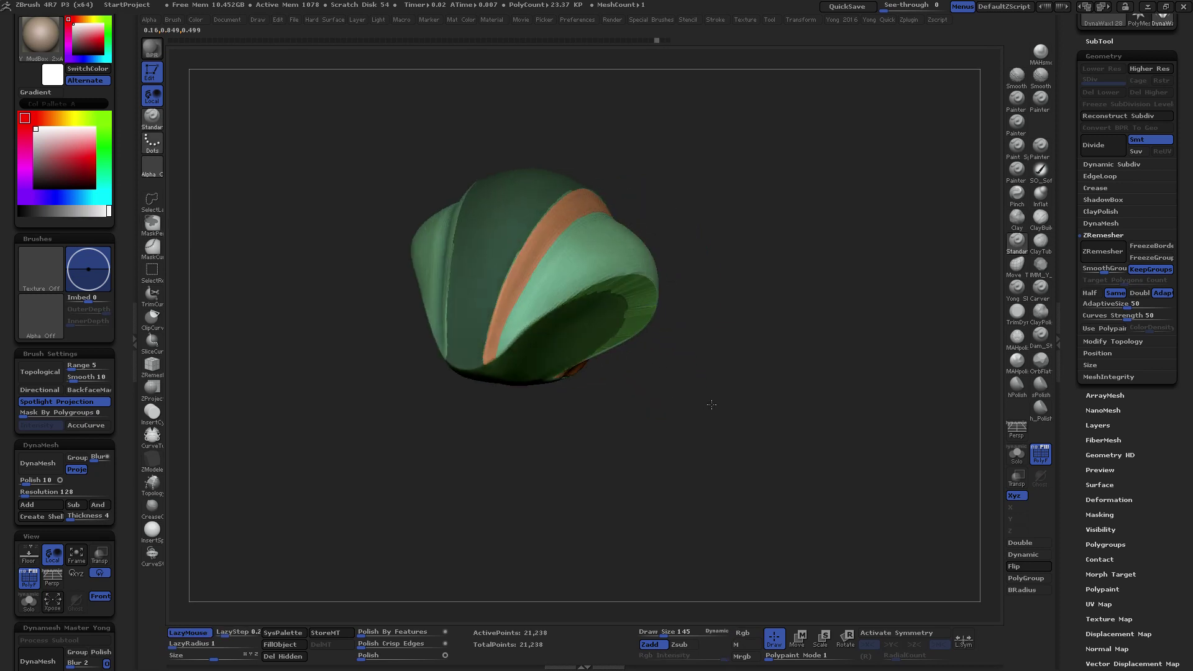
key("h")
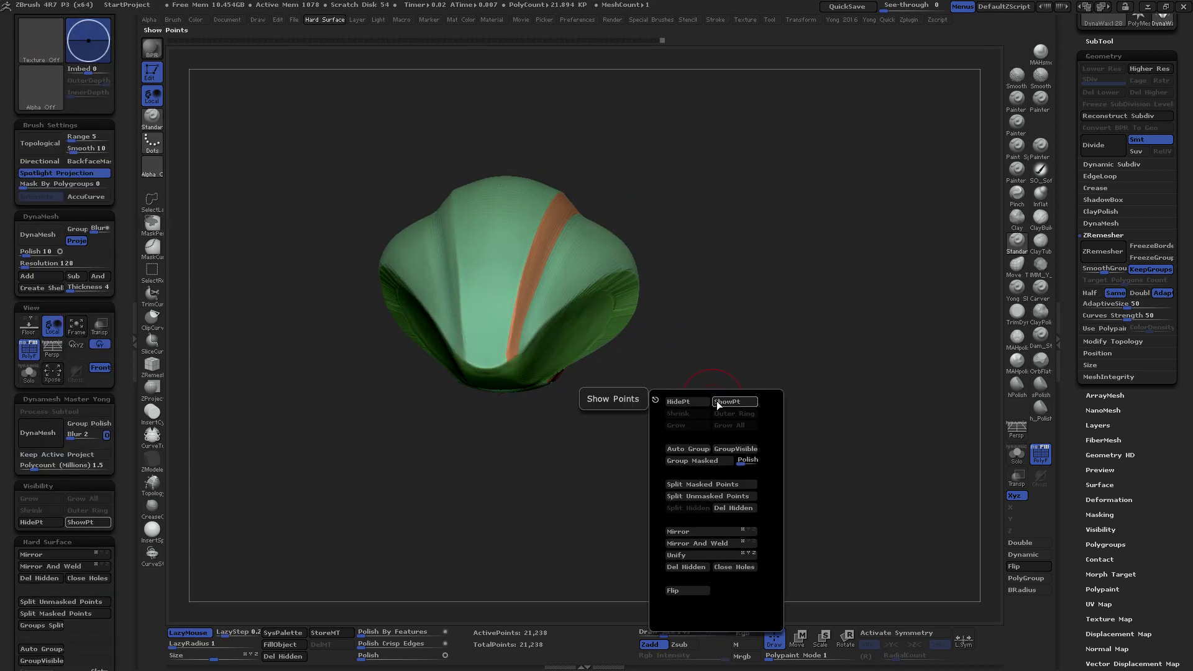
left_click(697, 542)
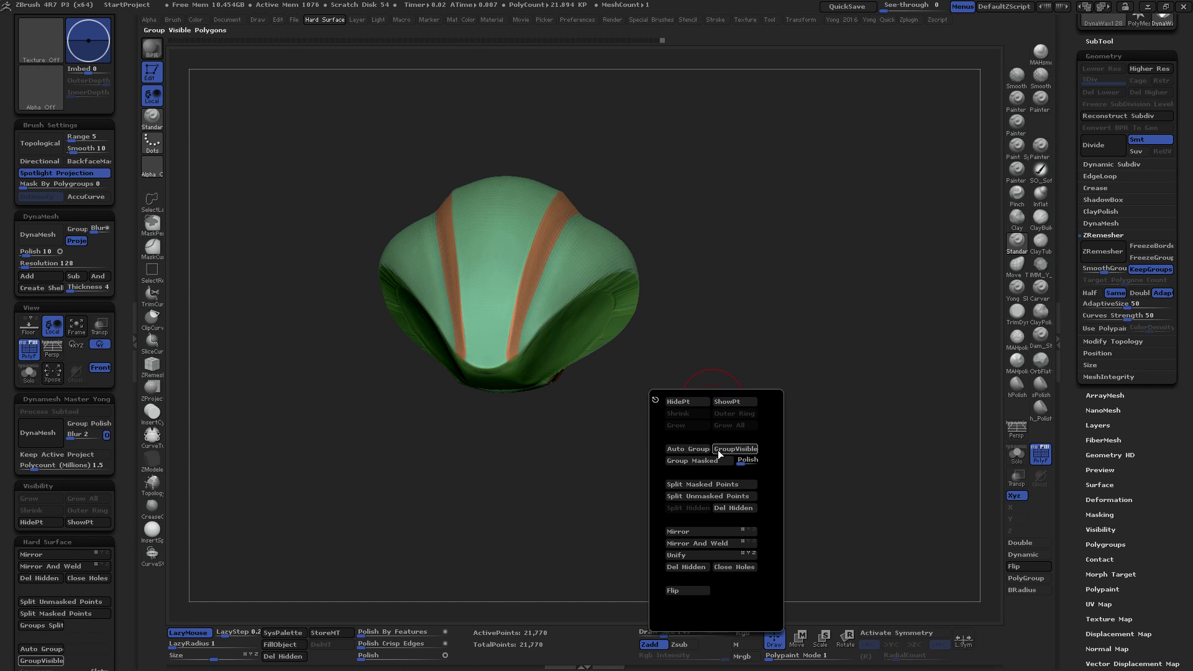
left_click_drag(715, 373, 640, 318)
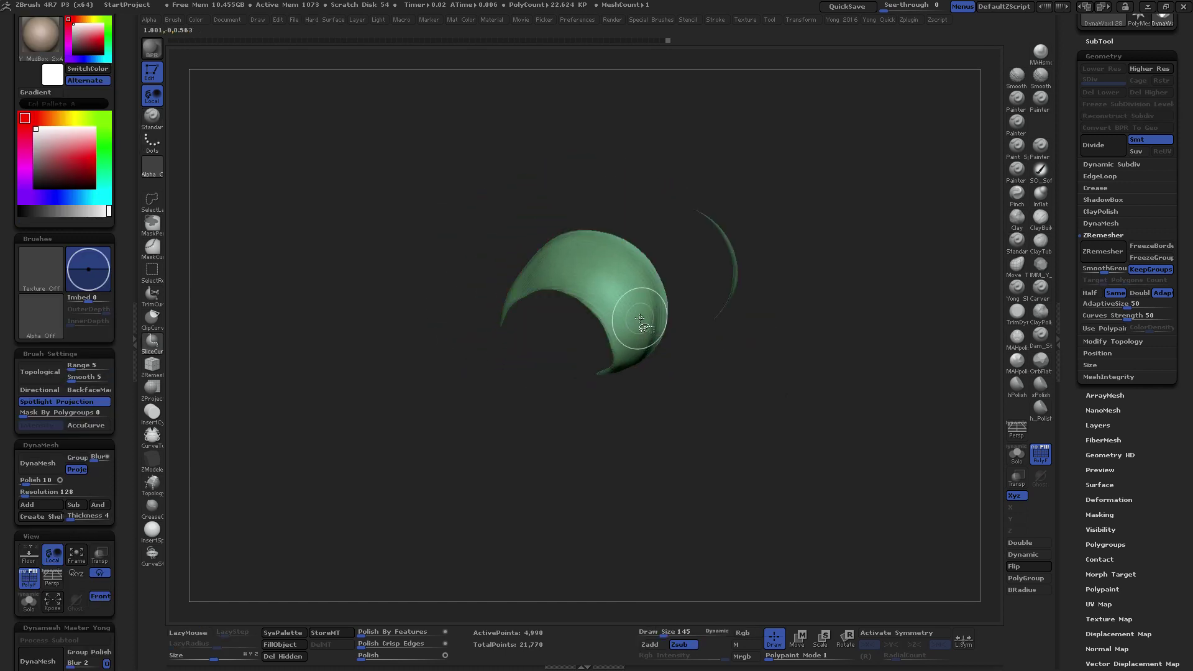
Isolate the inner green panel, slice a curved trim band across it, then show everything
key("b")
key("s")
key("t")
mouse_move(680, 394)
left_mouse_down()
mouse_move(684, 342)
mouse_move(721, 309)
mouse_move(721, 360)
mouse_move(705, 385)
left_mouse_up()
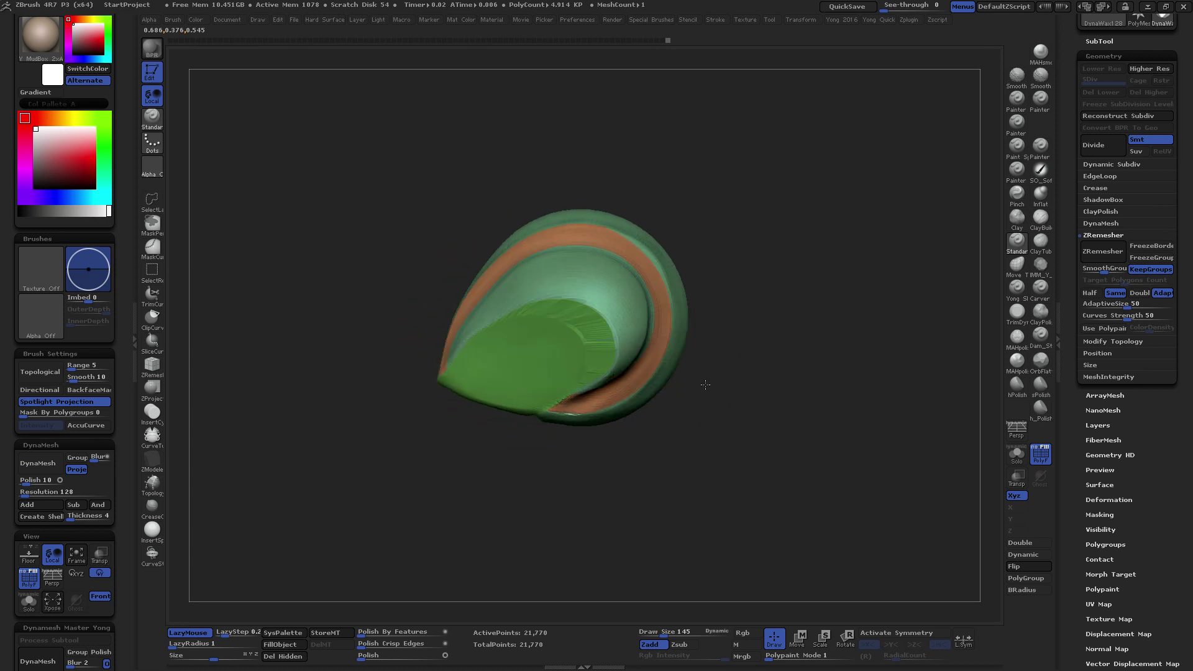
left_click(547, 345, "ctrl+shift")
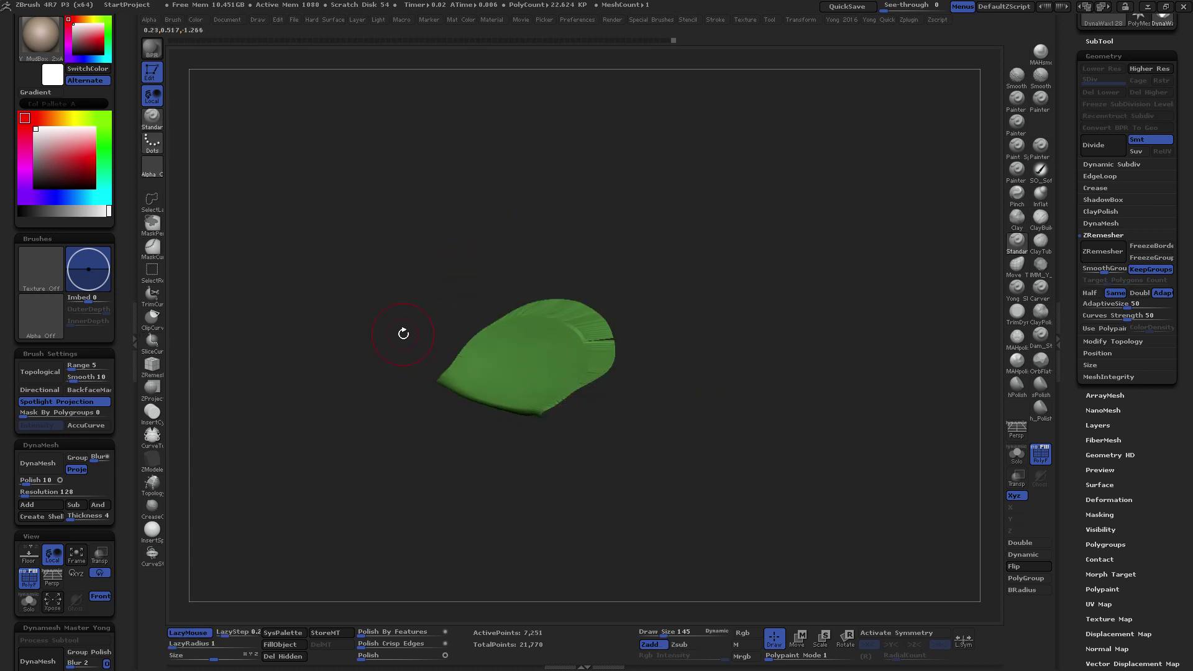
left_click_drag(410, 342, 480, 392, "ctrl+shift")
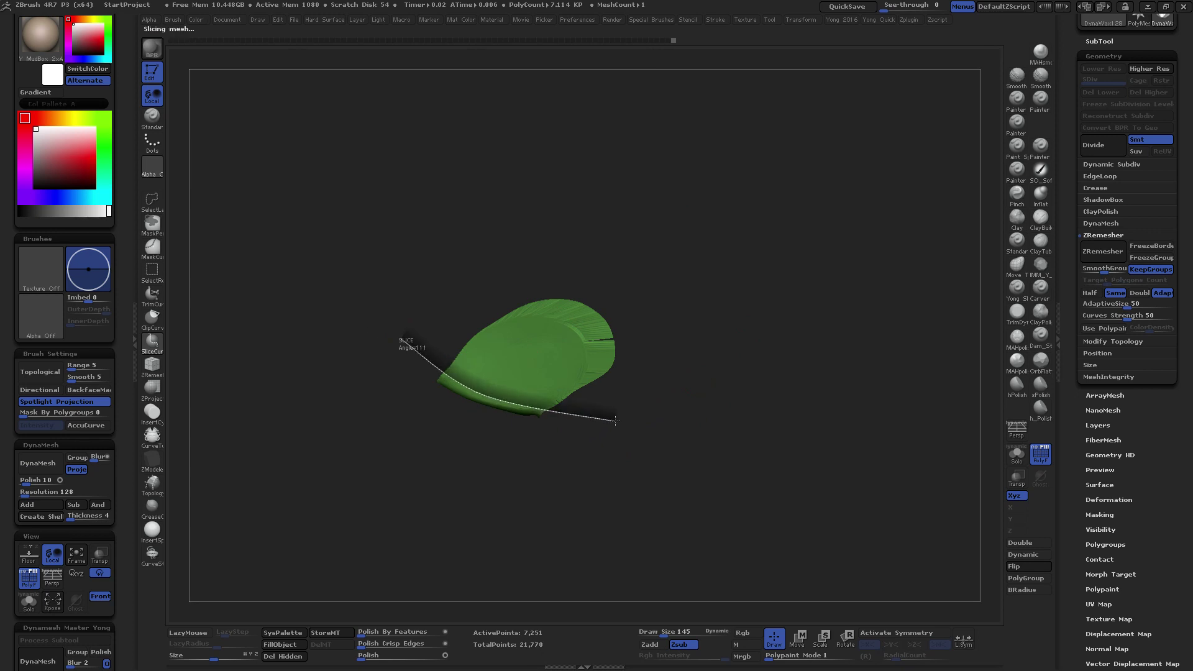
mouse_move(615, 421)
left_mouse_down("ctrl+shift")
mouse_move(600, 454)
mouse_move(623, 378)
mouse_move(620, 435)
left_mouse_up("ctrl+shift")
left_click(599, 453, "ctrl+shift")
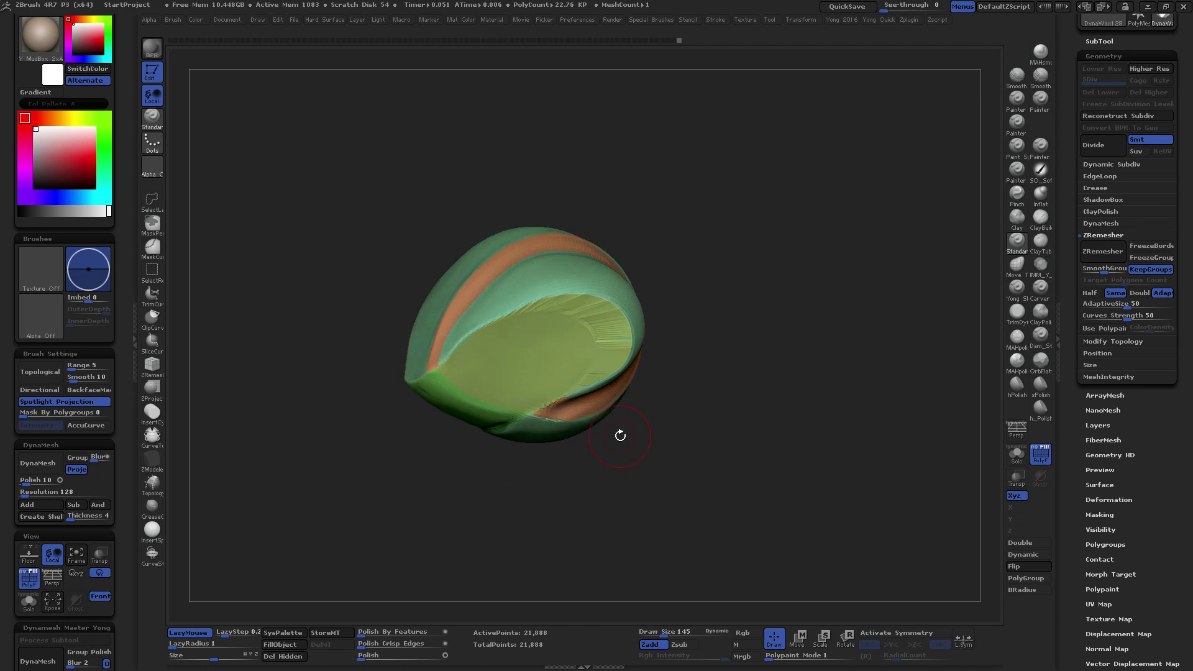
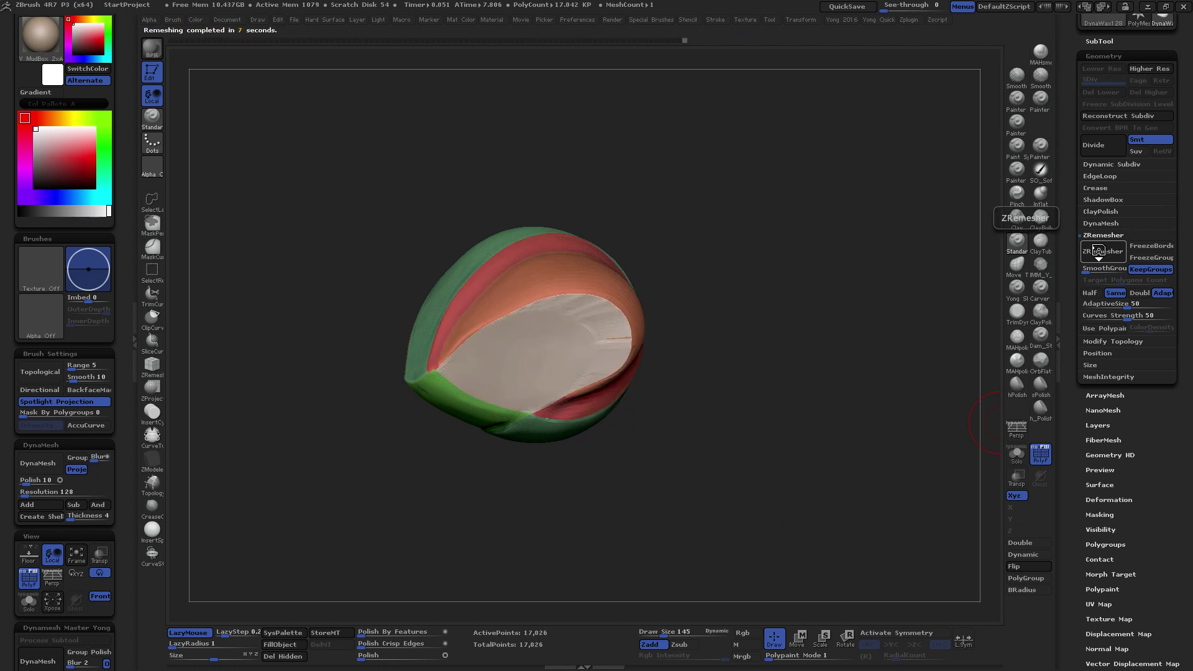
Hide the orange, red and green polygroups to isolate the shell's pale inner face
left_click_drag(696, 348, 678, 371)
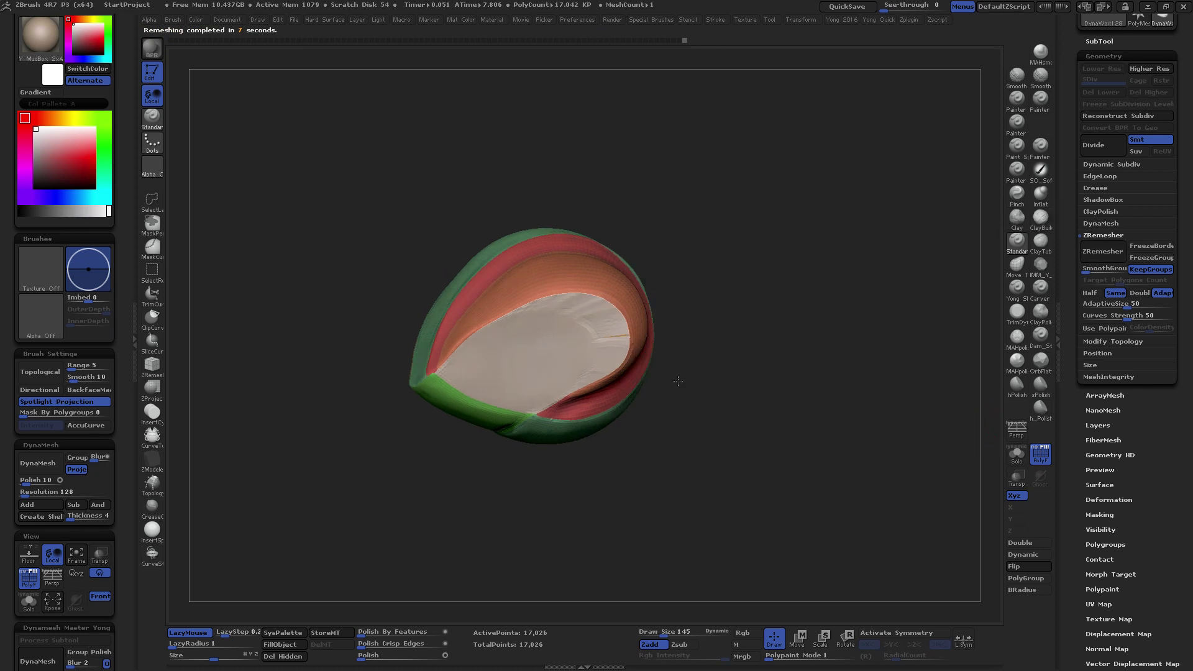
left_click(1042, 461)
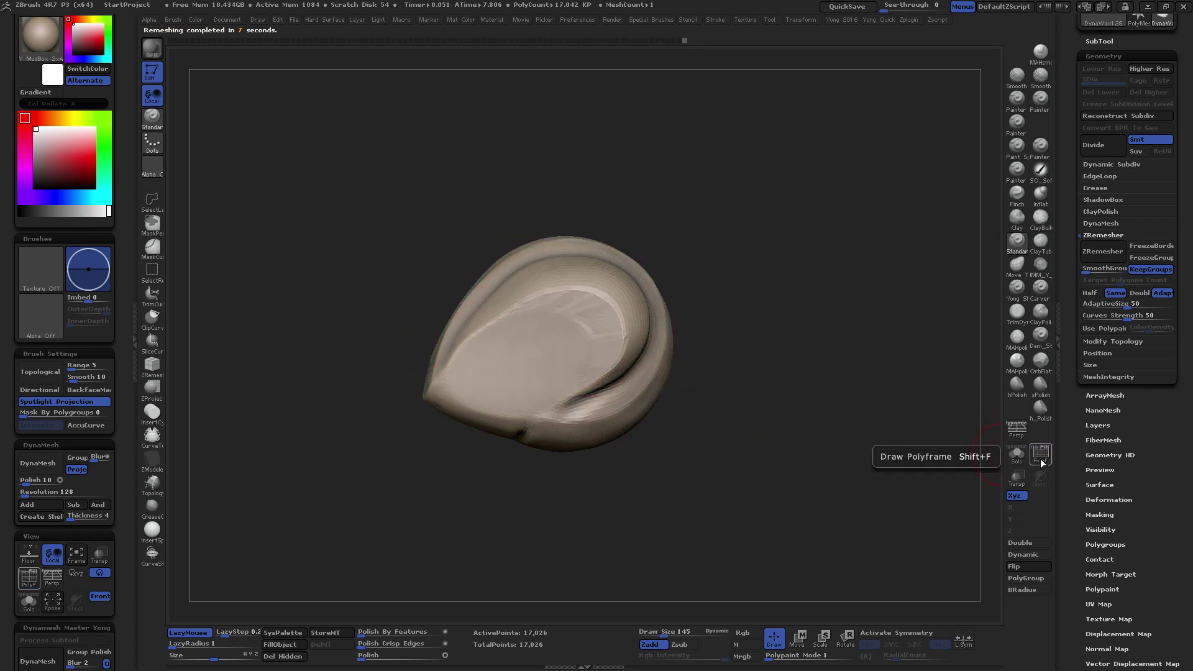
left_click(1042, 462)
left_click_drag(777, 398, 696, 361)
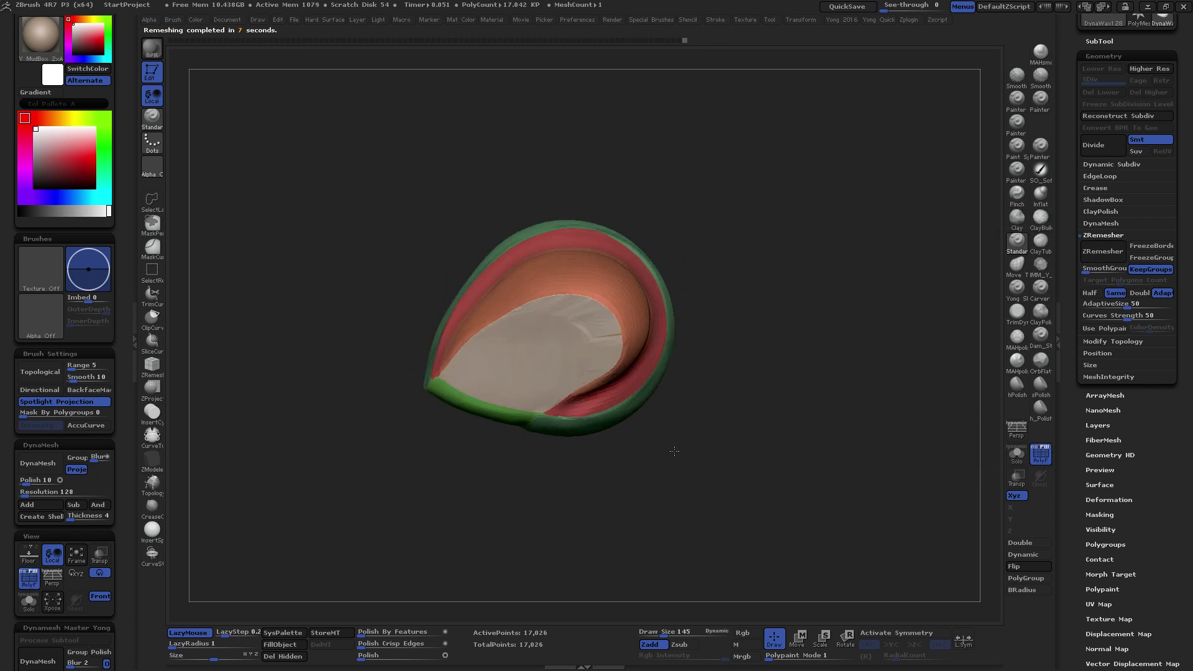
left_click(631, 318, "ctrl+shift")
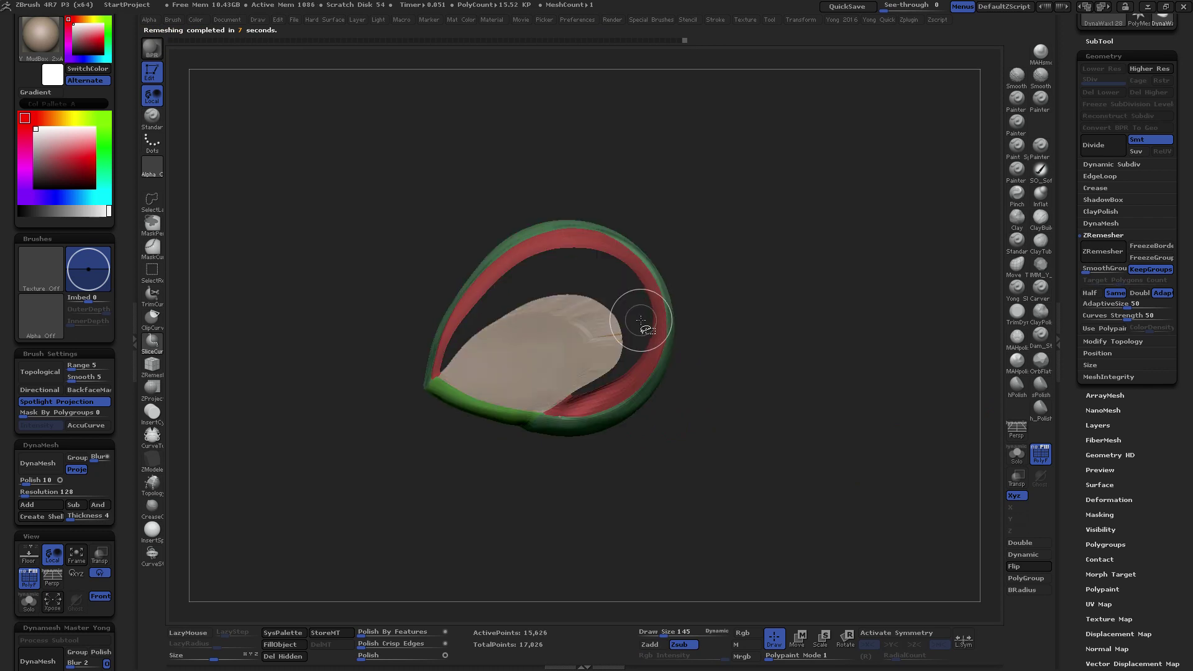
left_click(660, 341, "ctrl+shift")
left_click(646, 348, "ctrl+shift")
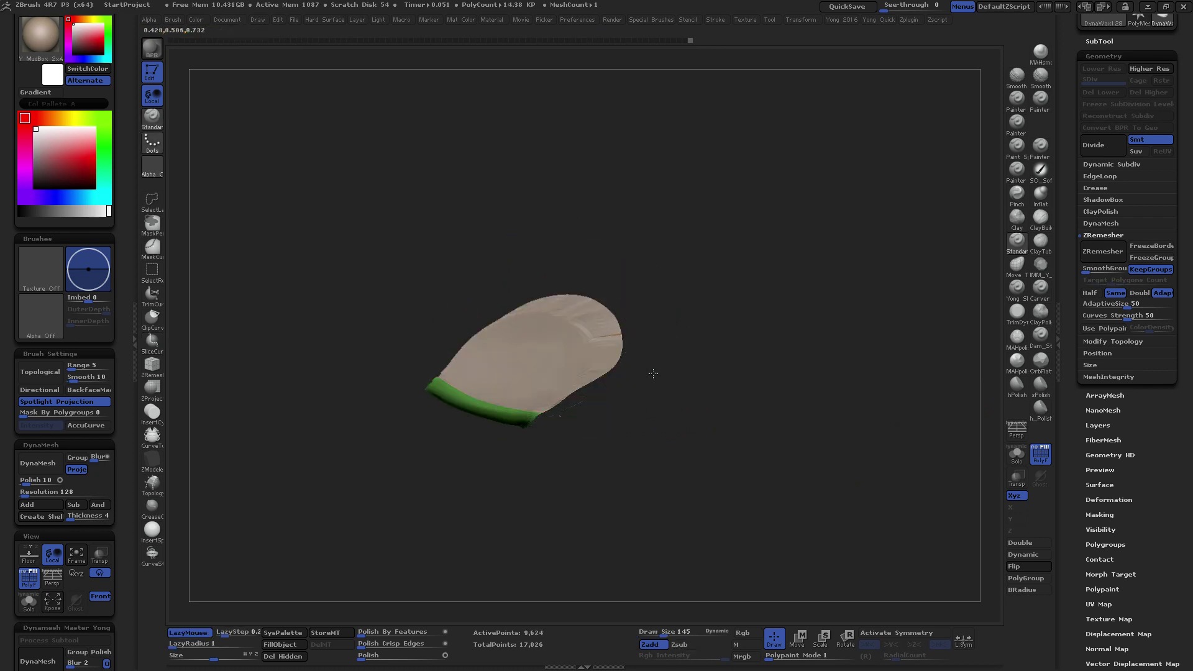
mouse_move(684, 373)
left_mouse_down()
mouse_move(630, 335)
mouse_move(647, 307)
left_mouse_up()
left_click(493, 434, "ctrl+shift")
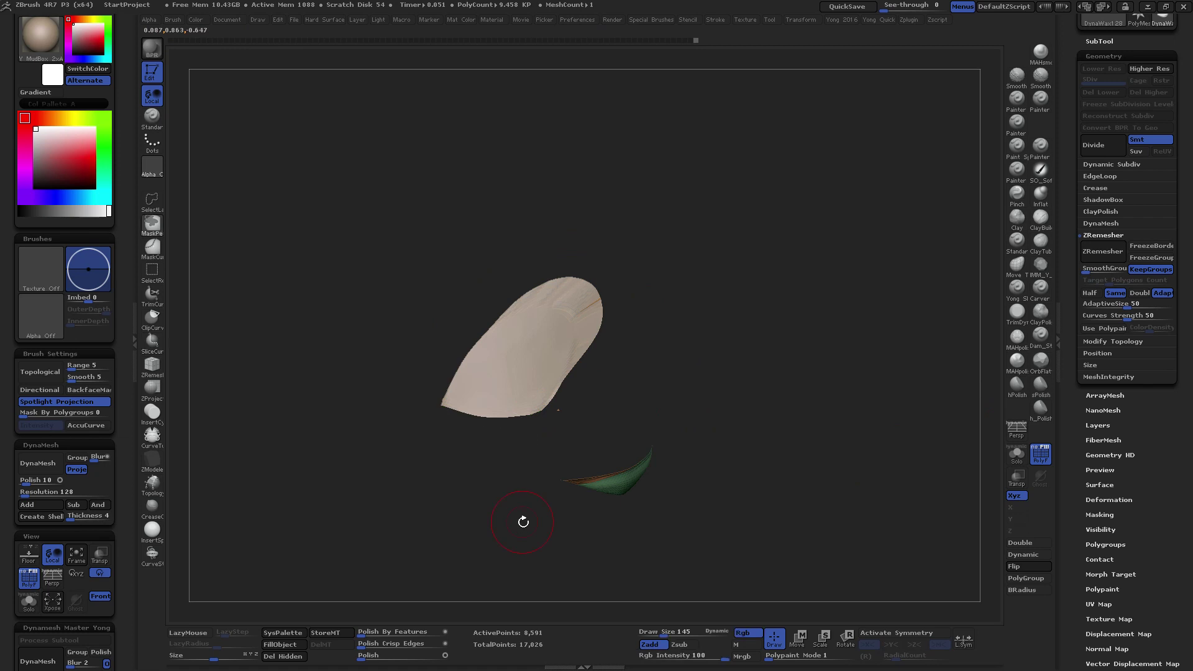
mouse_move(525, 519)
left_mouse_down()
mouse_move(518, 477)
mouse_move(591, 486)
mouse_move(522, 516)
mouse_move(502, 457)
left_mouse_up()
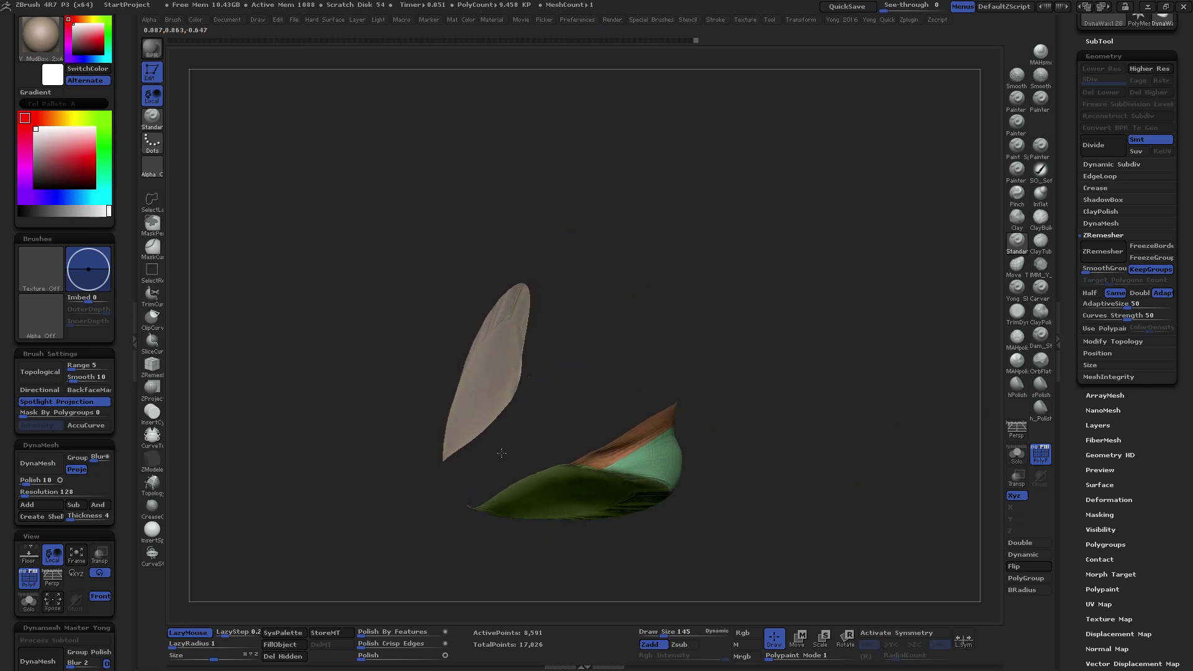
Slice the white inner face into its own new polygroup, then unhide the whole mesh
key("ctrl+shift")
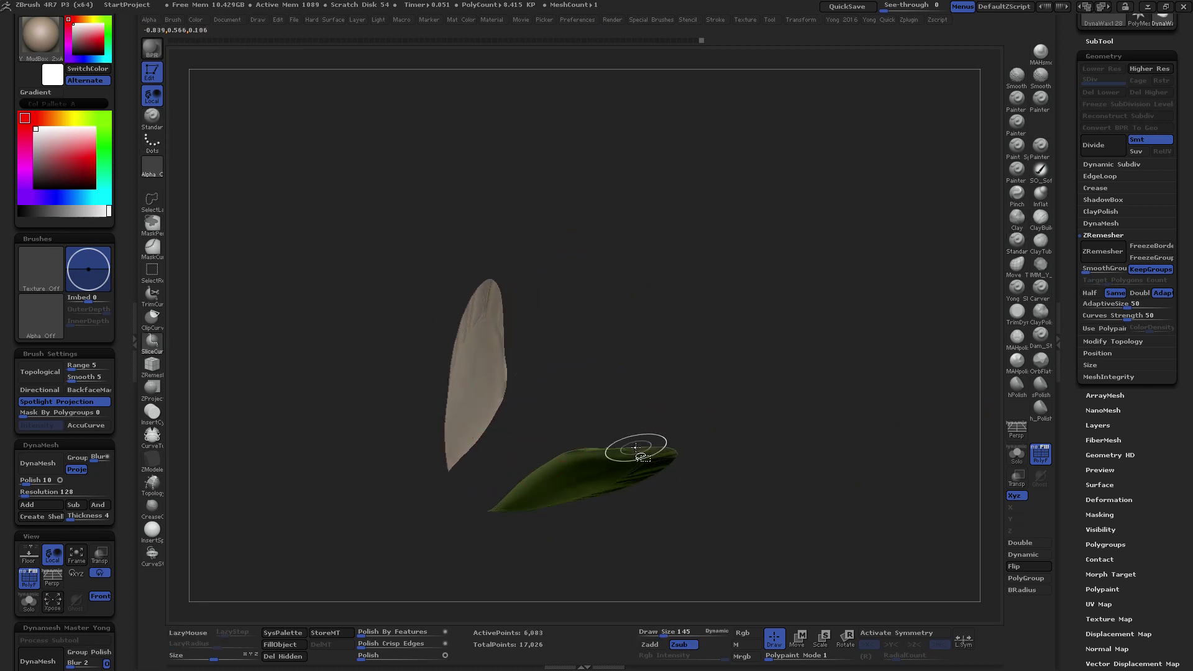
left_click(638, 438, "ctrl+alt+shift")
mouse_move(600, 483)
left_mouse_down()
mouse_move(603, 419)
mouse_move(618, 531)
left_mouse_up()
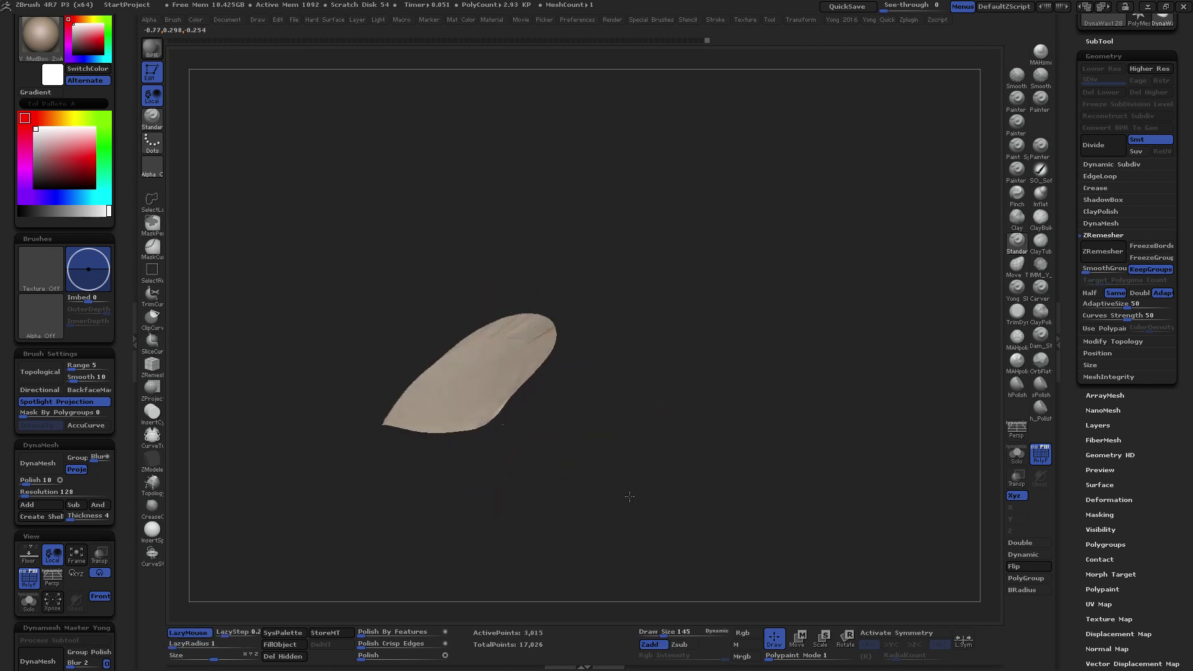
left_click_drag(616, 575, 594, 507)
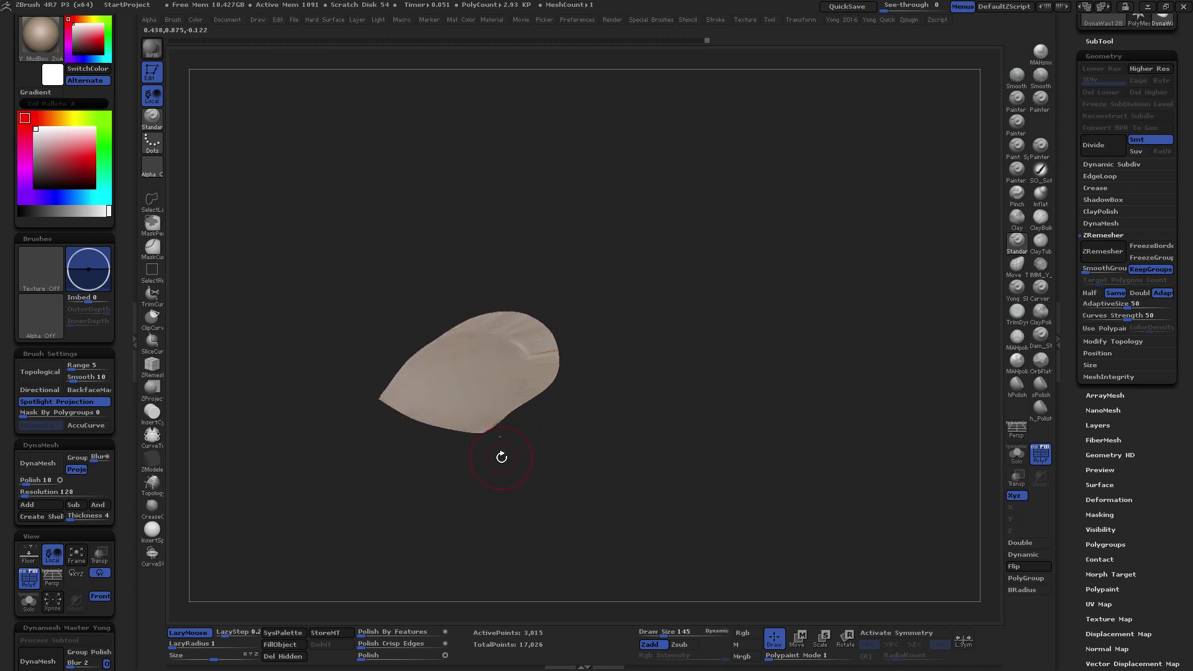
key("ctrl+shift")
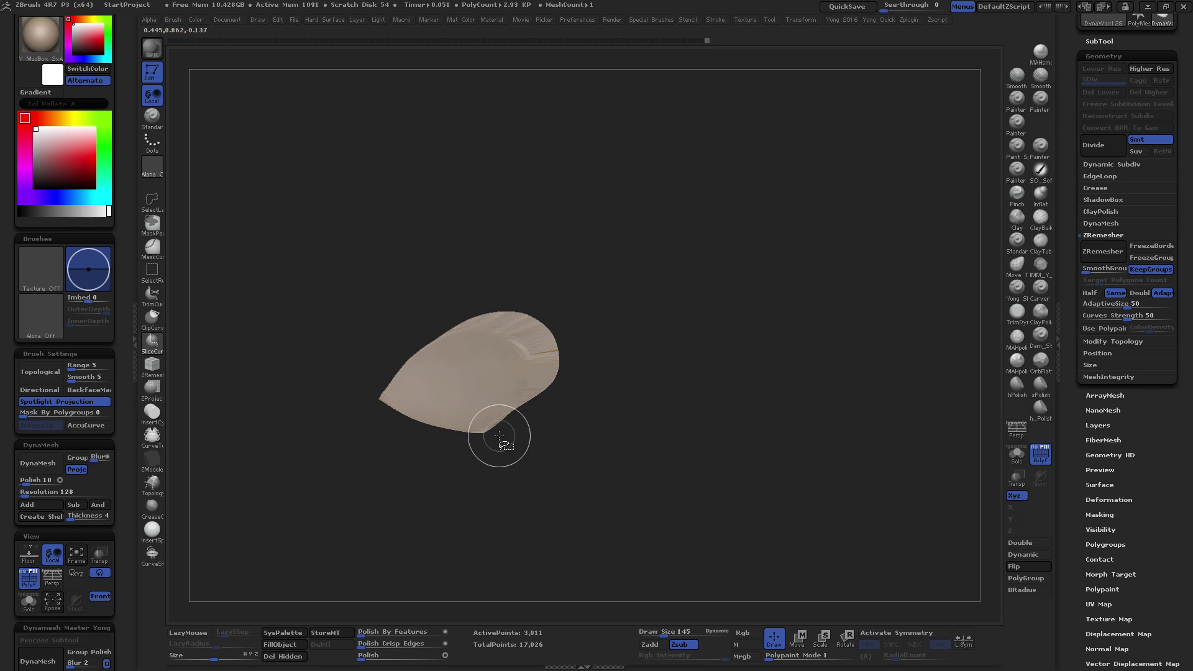
left_click(496, 491, "ctrl+shift")
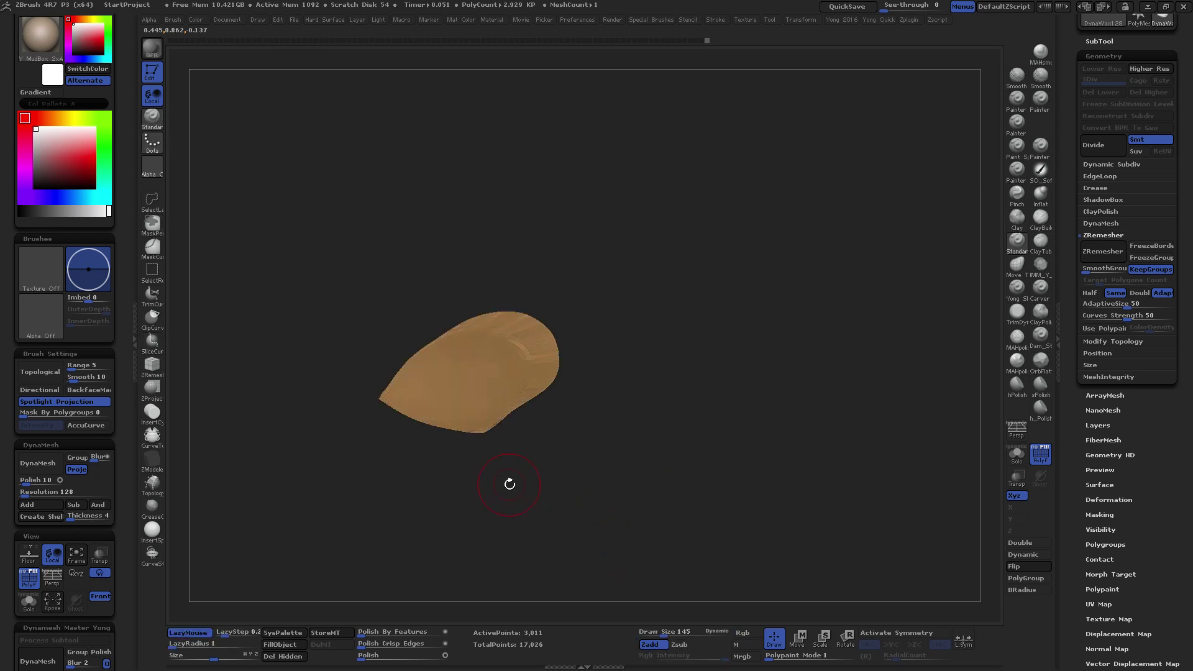
left_click(491, 516, "ctrl+shift")
left_click_drag(496, 509, 621, 427)
ZRemesh with KeepGroups, then redo it with SmoothGroups 0 for a 13,395-point mesh
key("h")
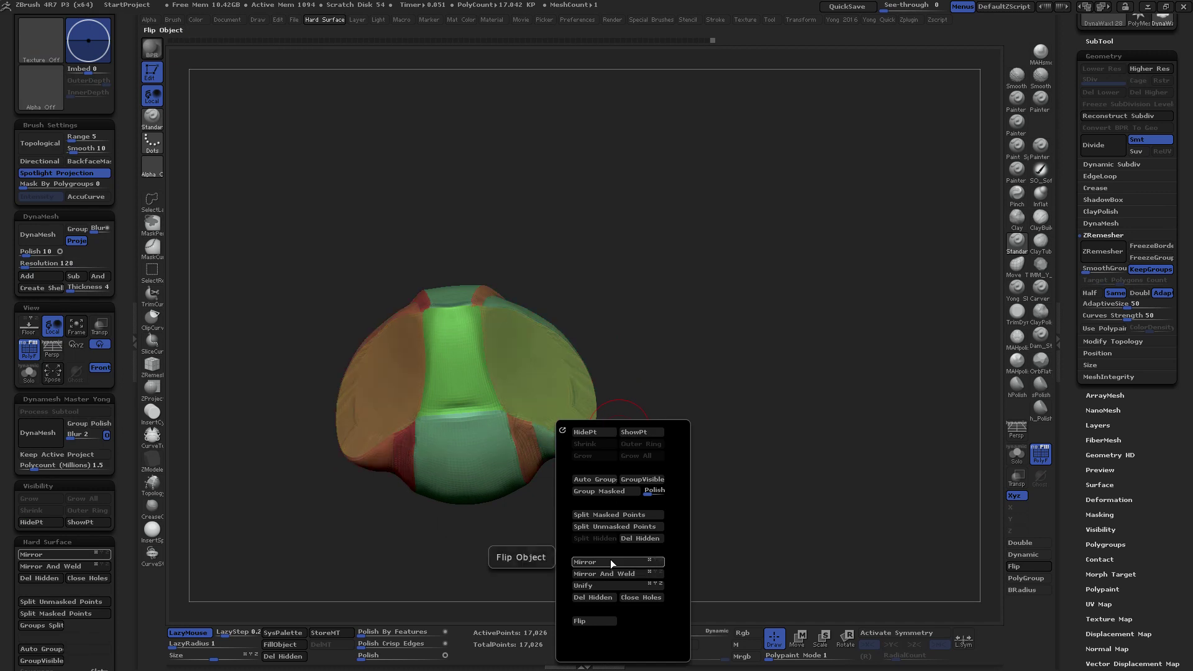
mouse_move(733, 421)
left_mouse_down()
mouse_move(711, 438)
mouse_move(746, 434)
left_mouse_up()
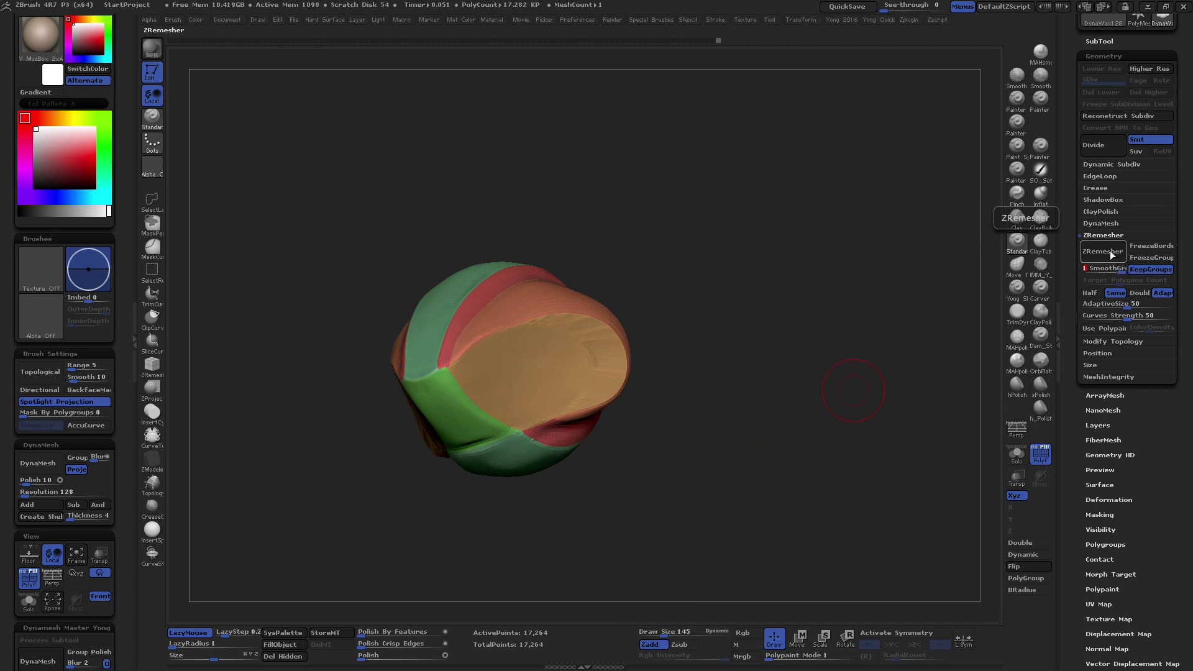
left_click(1110, 251)
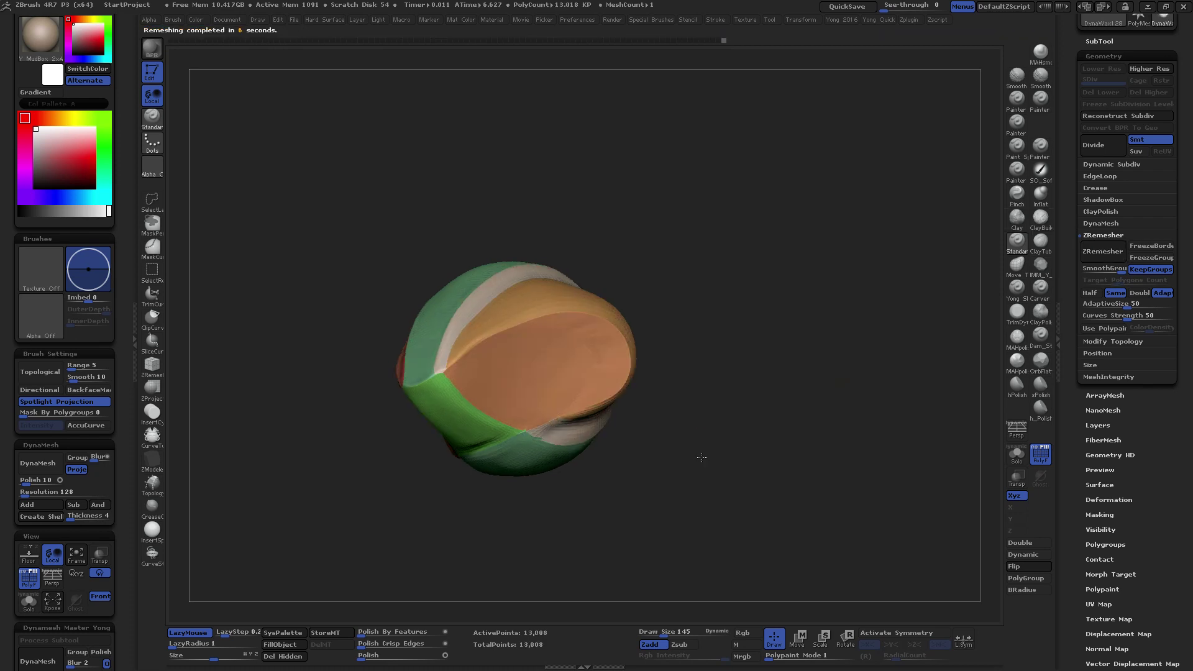
mouse_move(701, 454)
left_mouse_down()
mouse_move(673, 446)
mouse_move(710, 521)
left_mouse_up()
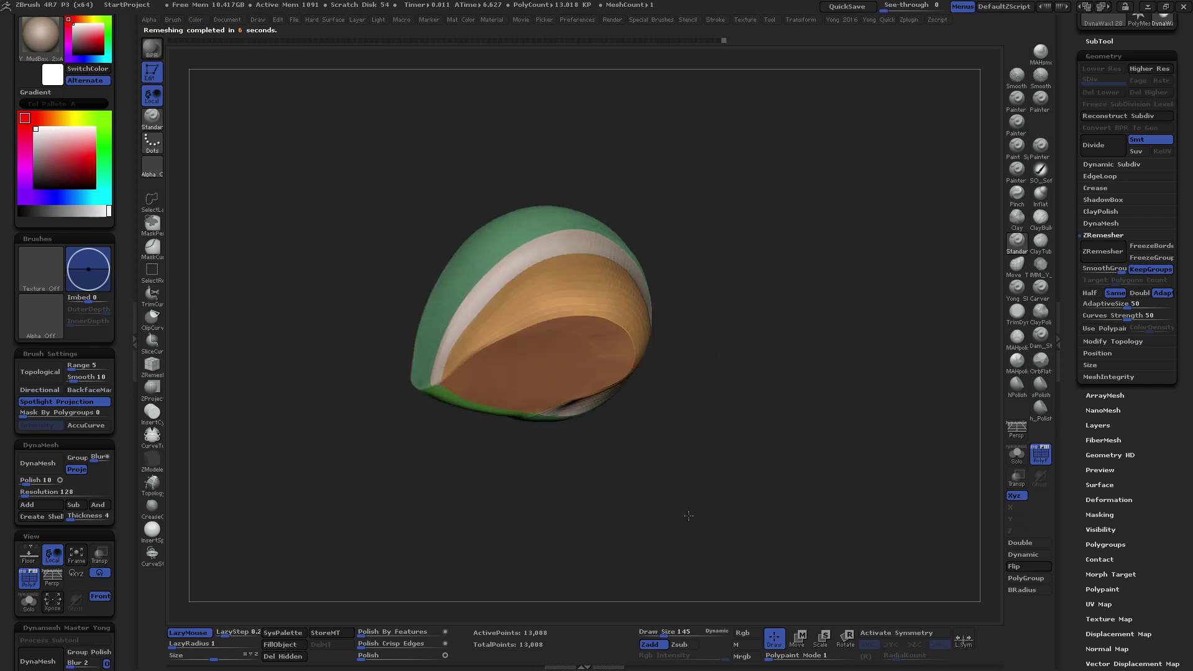
key("ctrl+z")
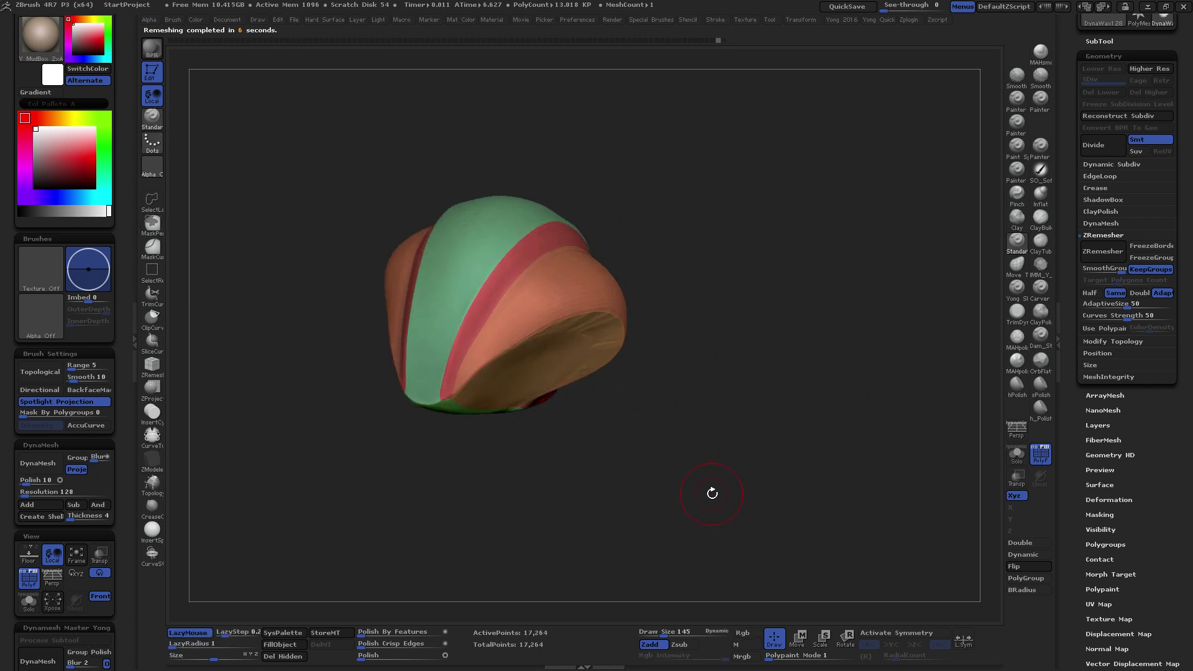
left_click_drag(1094, 269, 1070, 275)
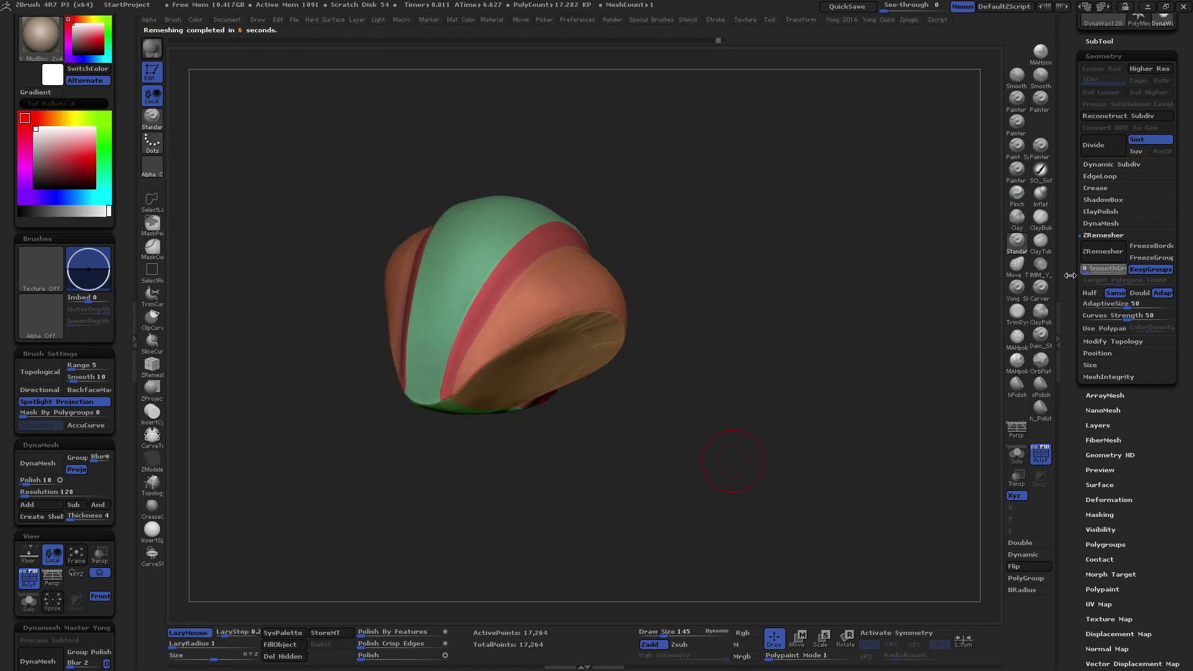
left_click(1098, 252)
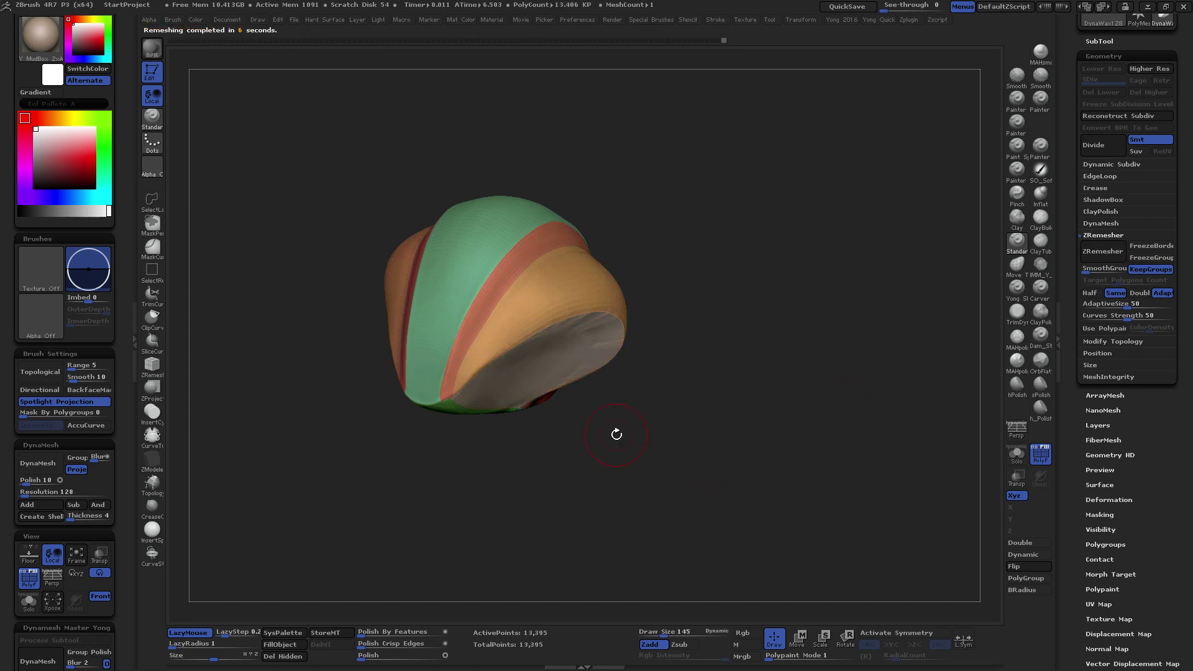
Crease all polygroup borders with Crease PG and apply Polish By Features, then hide PolyF
left_click(1034, 449)
left_click_drag(783, 459, 734, 451)
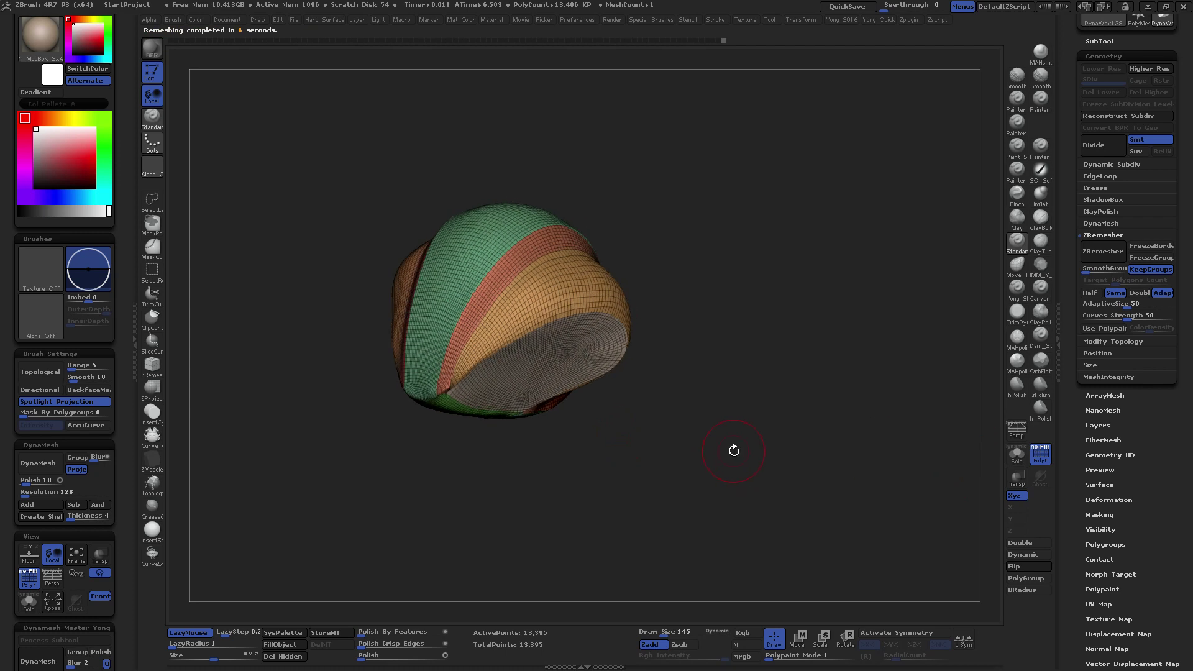
left_click(1098, 188)
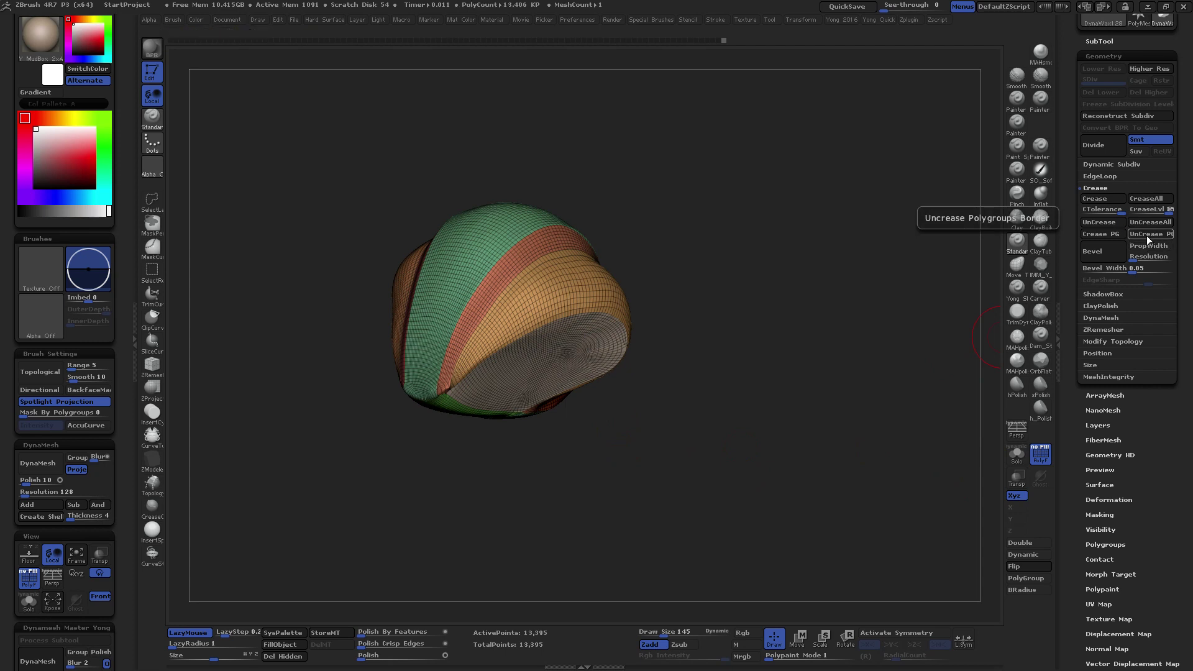
left_click(1119, 233)
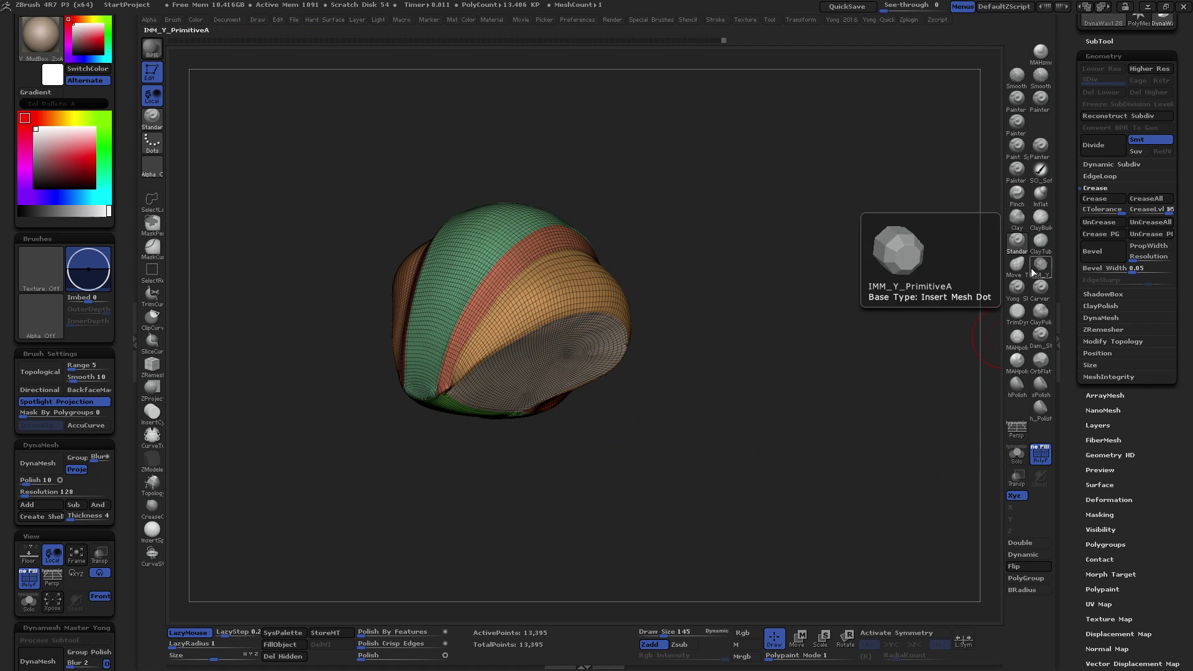
mouse_move(840, 324)
left_mouse_down()
mouse_move(622, 400)
mouse_move(632, 404)
left_mouse_up()
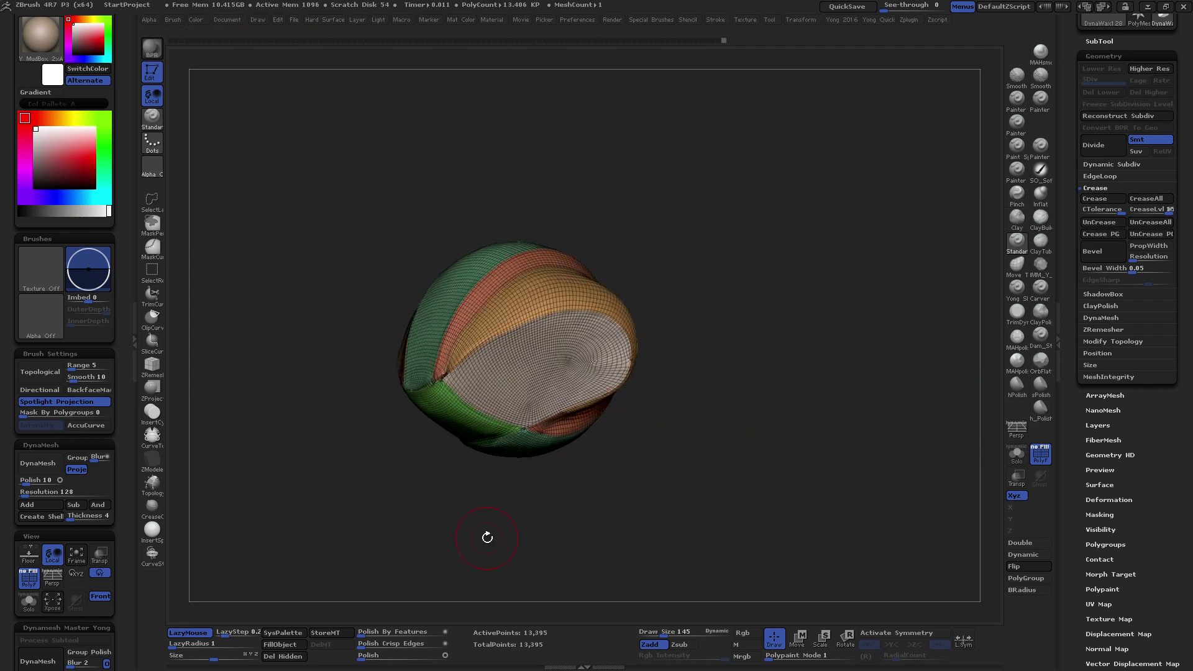
left_click(455, 634)
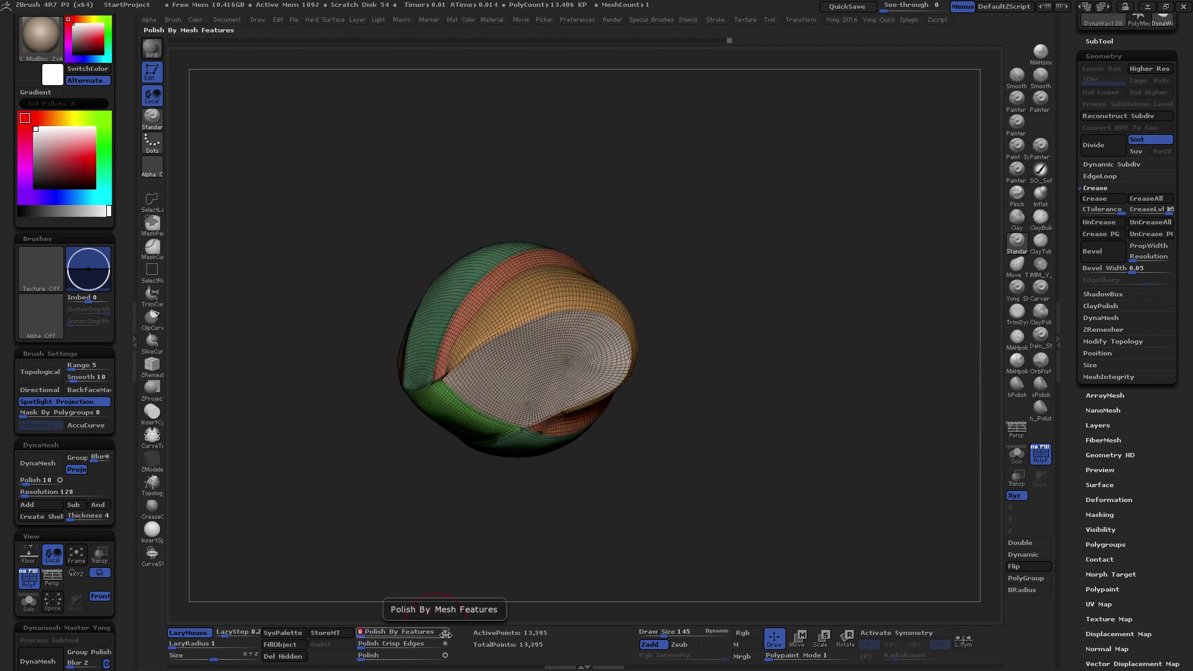
mouse_move(496, 556)
left_mouse_down()
mouse_move(491, 525)
mouse_move(522, 552)
left_mouse_up()
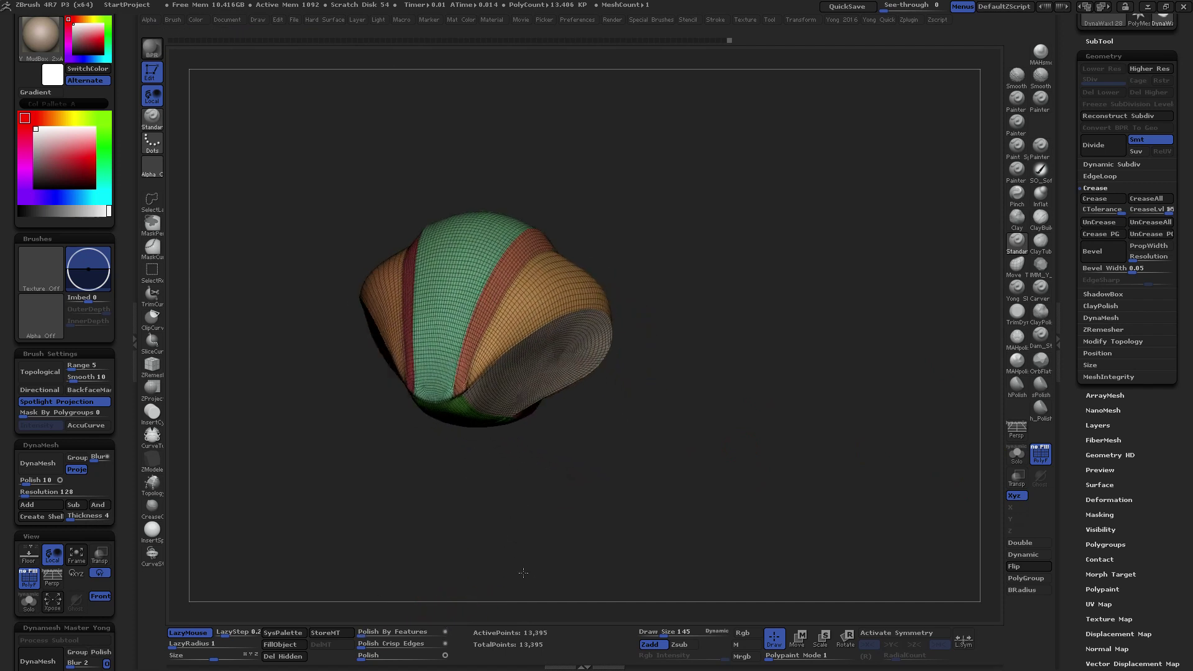
left_click(1034, 458)
left_click_drag(764, 465, 635, 411)
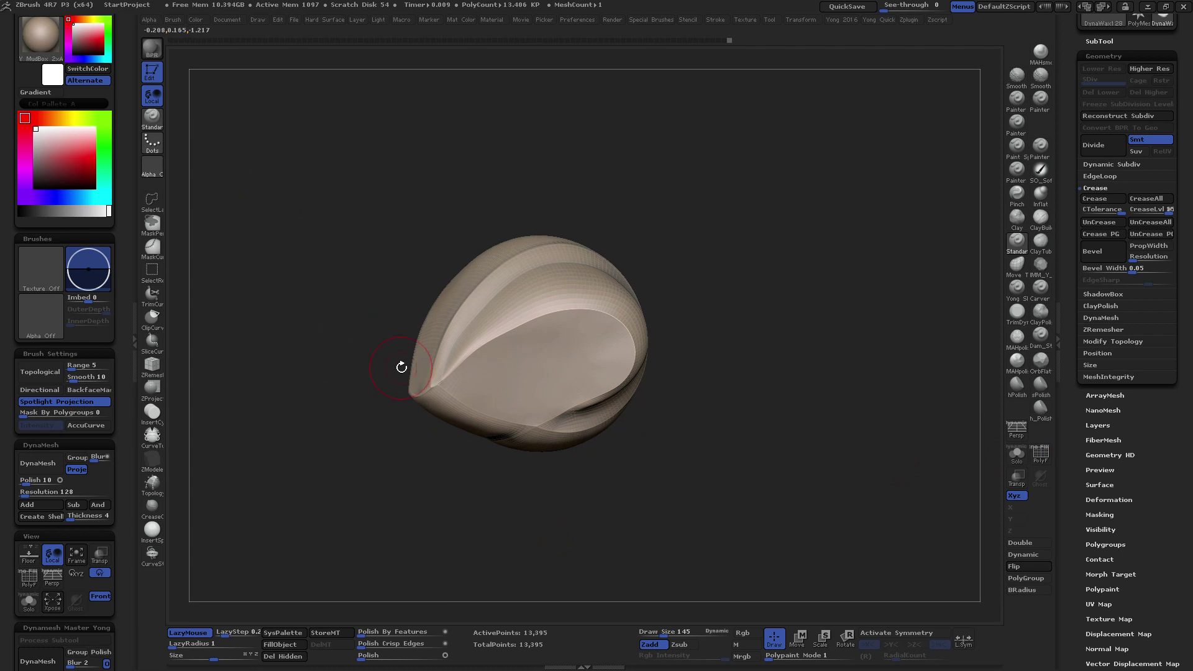
Switch to the Smooth brush with smoothing strength at 10
left_click(1042, 86)
left_click(178, 18)
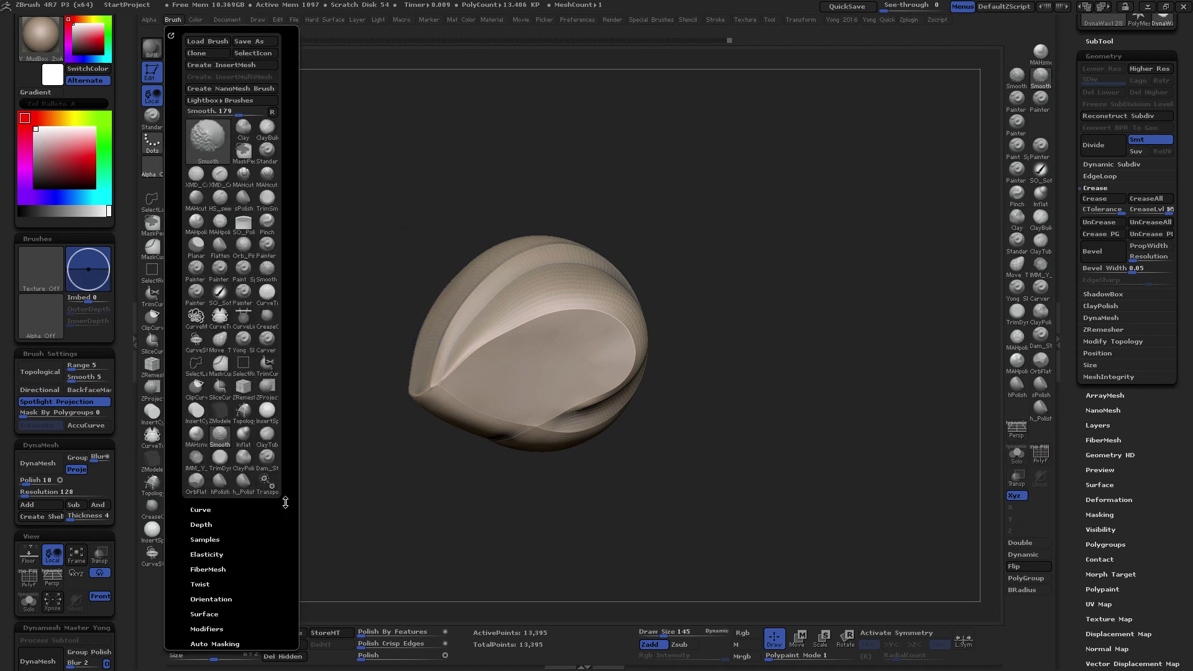
left_click_drag(286, 503, 286, 81)
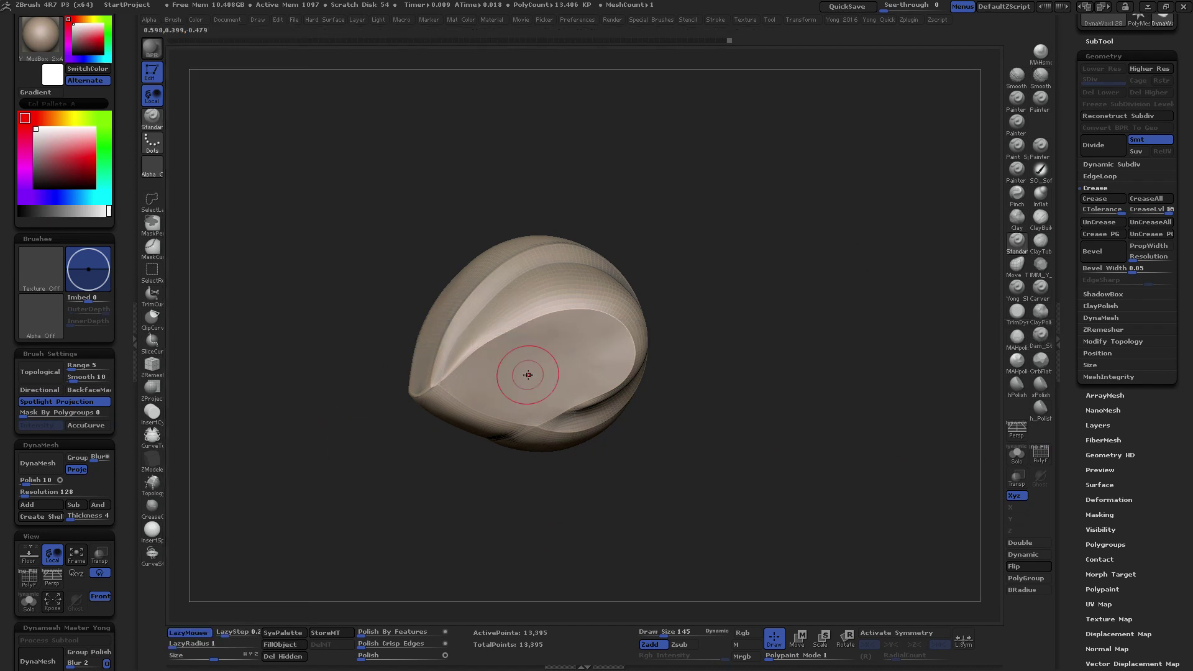
Inspect the grooved shell from several sides and enlarge the brush Draw Size to 237
left_click_drag(534, 376, 541, 371)
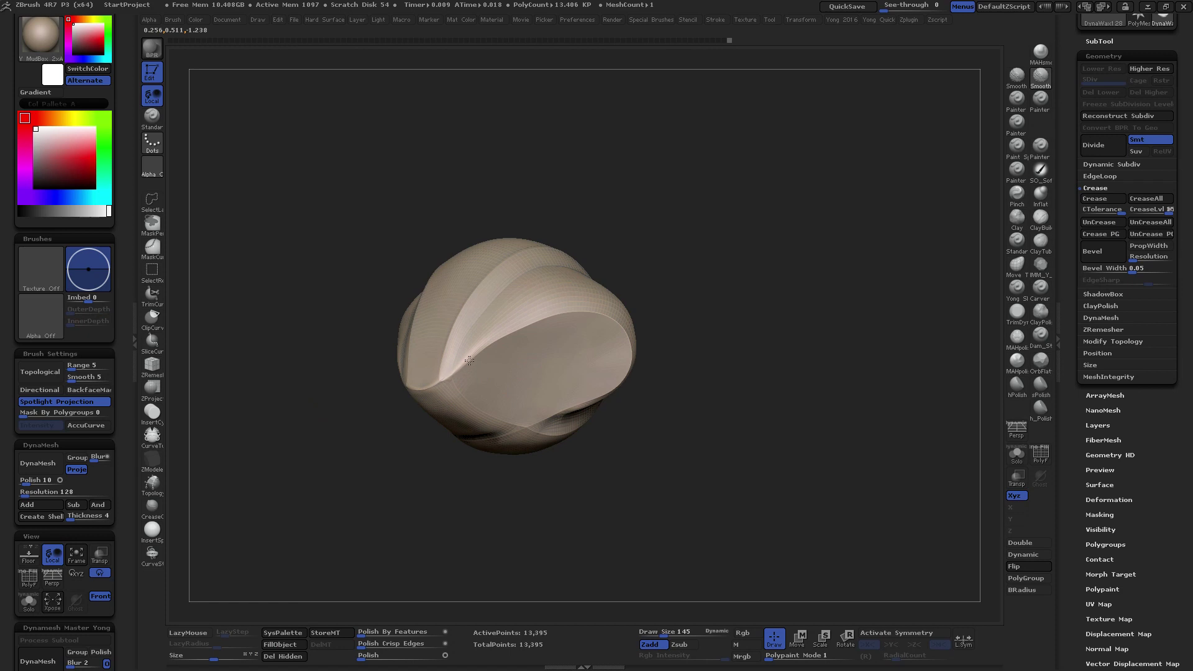
mouse_move(511, 419)
left_mouse_down()
mouse_move(471, 406)
mouse_move(486, 356)
left_mouse_up()
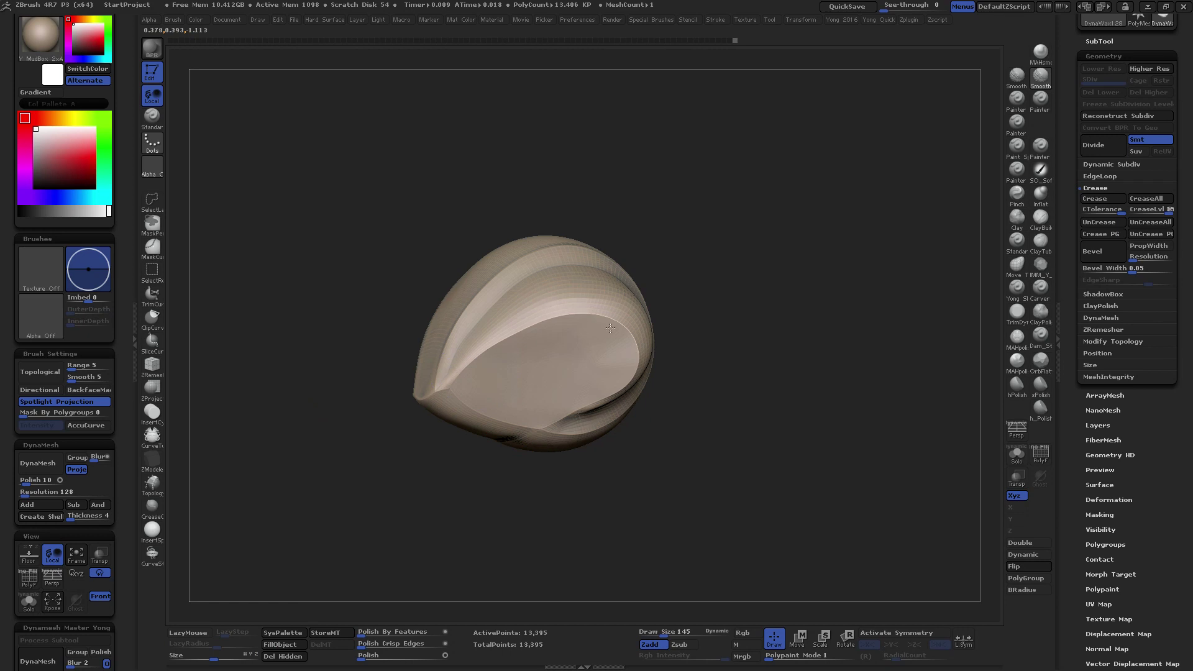
mouse_move(541, 400)
left_mouse_down()
mouse_move(568, 375)
mouse_move(552, 418)
left_mouse_up()
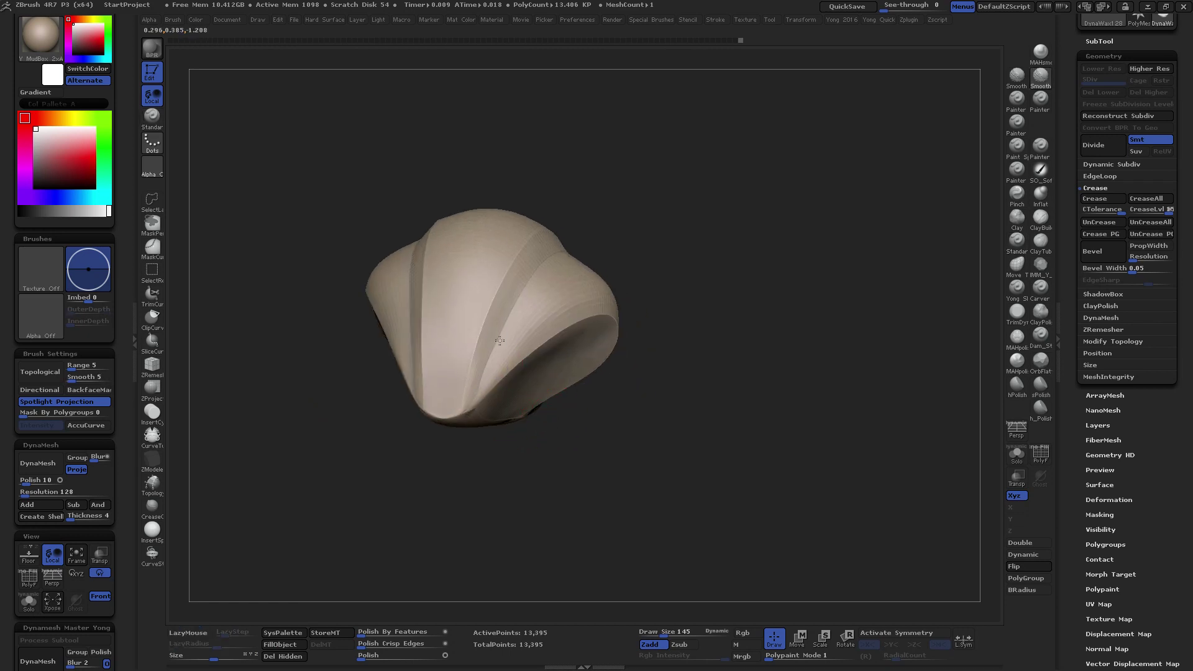
mouse_move(539, 274)
left_mouse_down()
mouse_move(504, 324)
mouse_move(519, 280)
mouse_move(504, 455)
mouse_move(453, 448)
left_mouse_up()
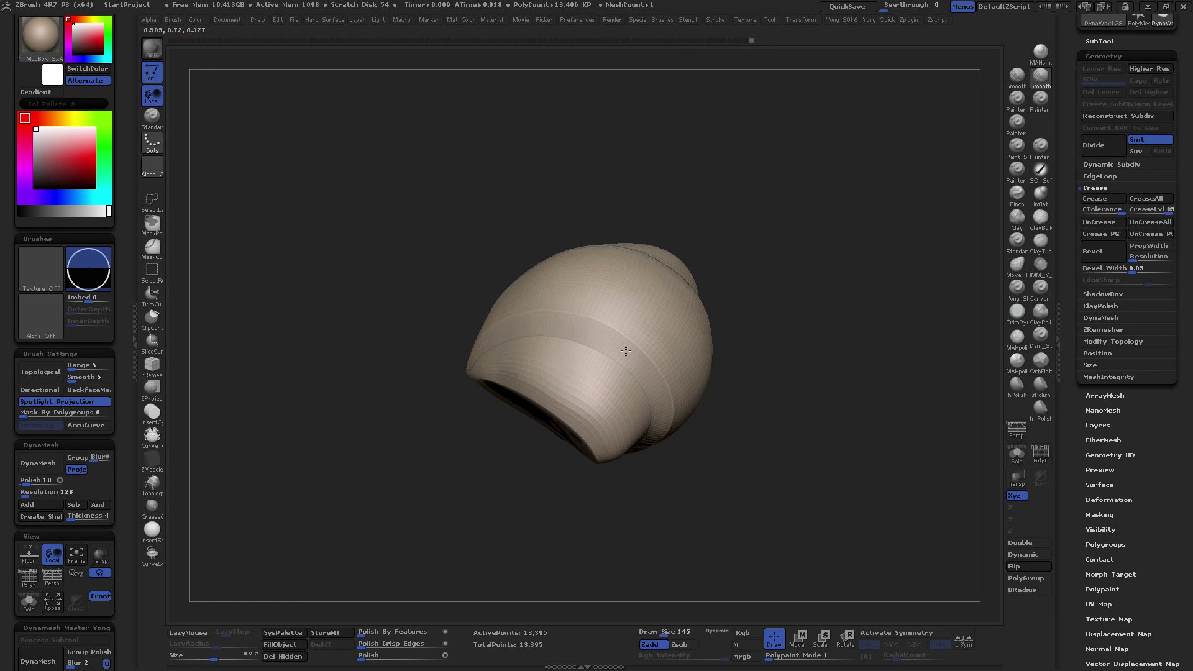
left_click_drag(664, 443, 644, 339)
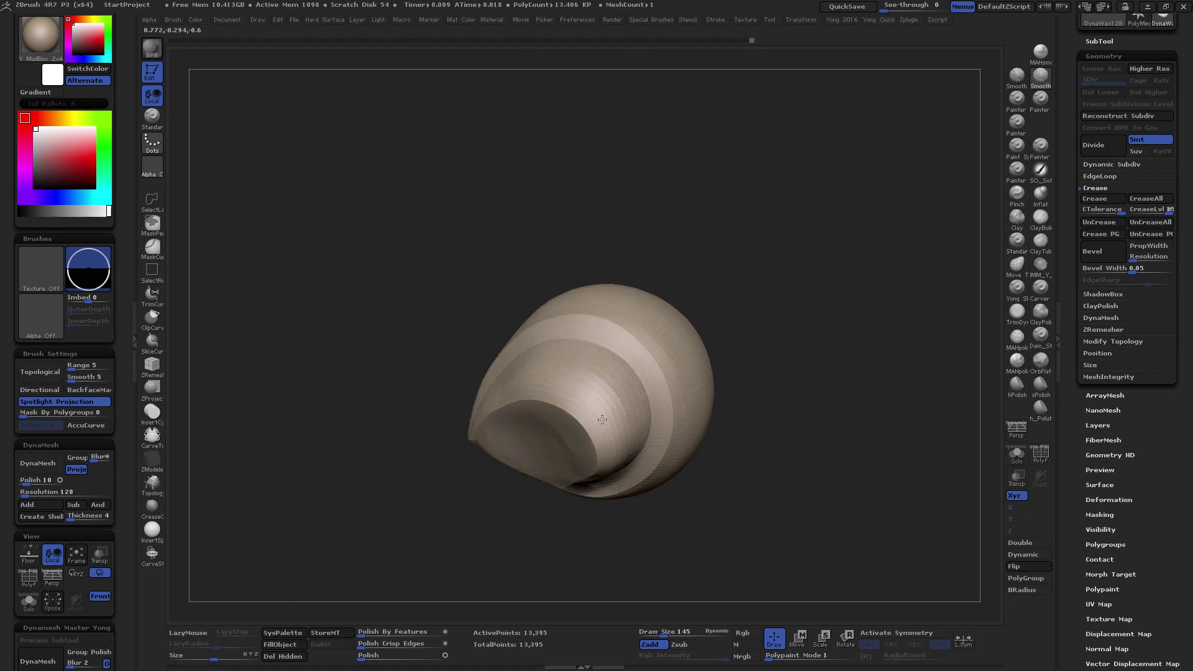
left_click_drag(600, 376, 607, 346)
key("space")
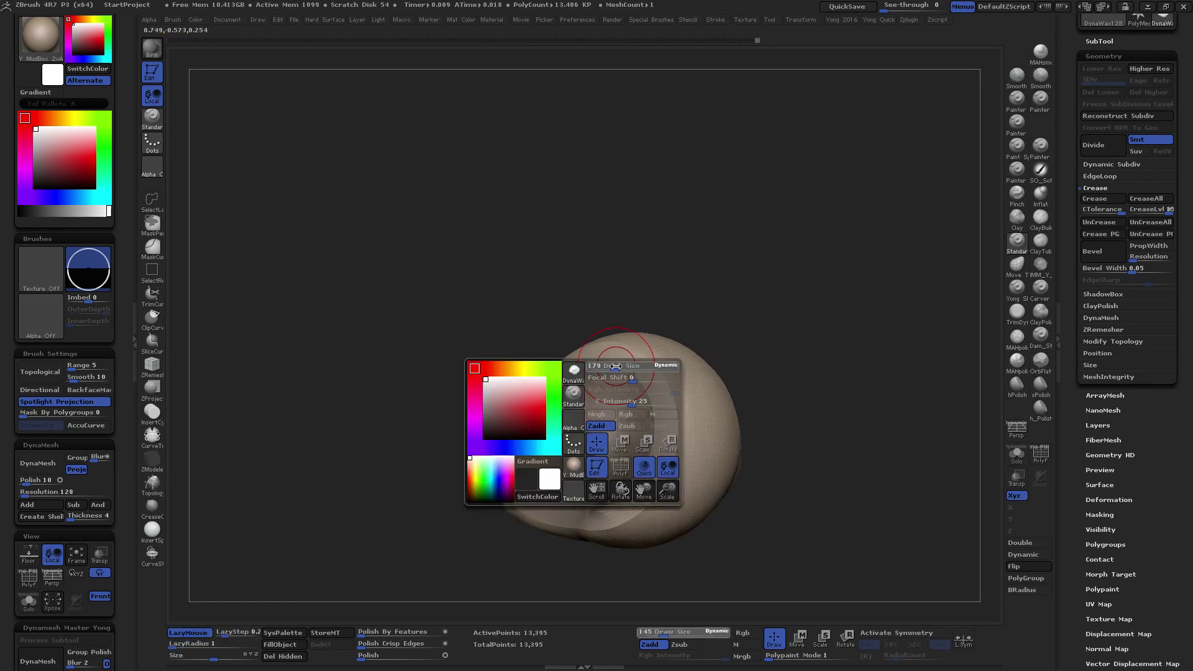
mouse_move(608, 505)
left_mouse_down()
mouse_move(648, 451)
mouse_move(639, 427)
mouse_move(584, 492)
left_mouse_up()
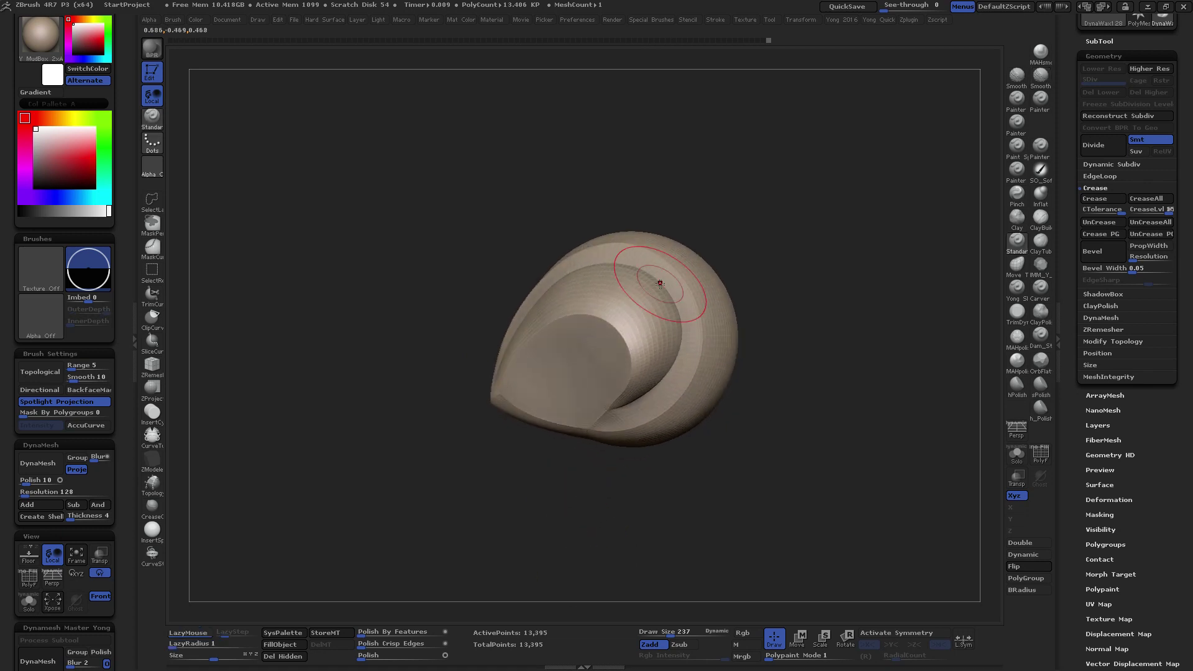
left_click_drag(653, 293, 688, 368)
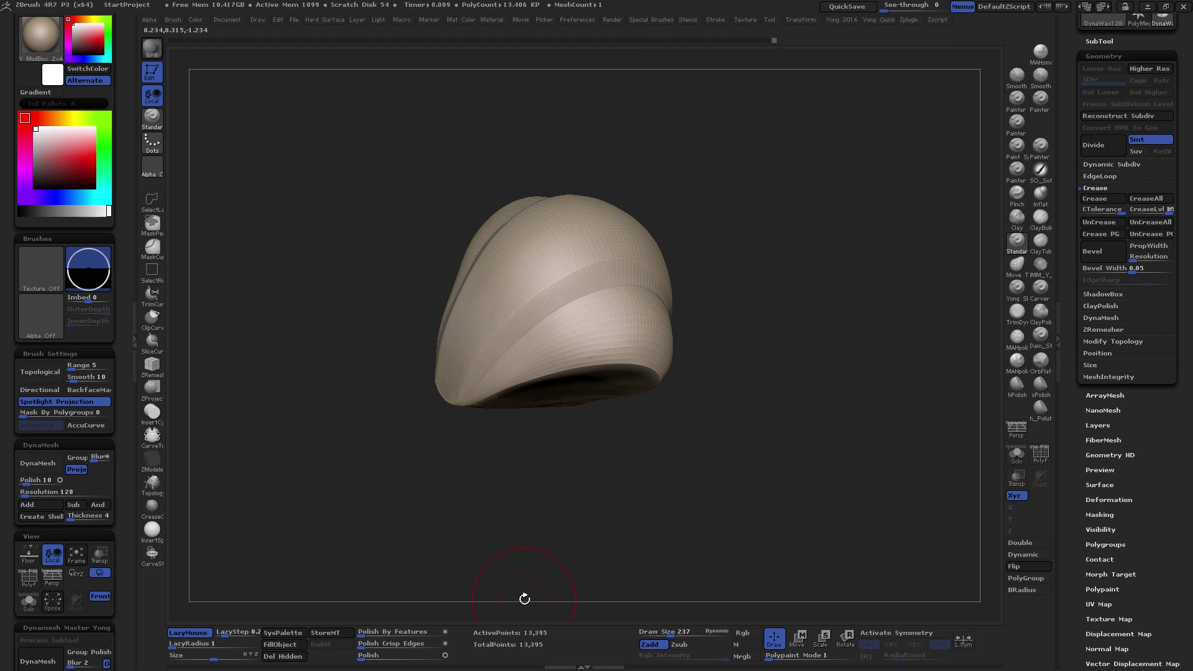
mouse_move(535, 541)
left_mouse_down()
mouse_move(613, 422)
mouse_move(573, 414)
mouse_move(629, 457)
left_mouse_up()
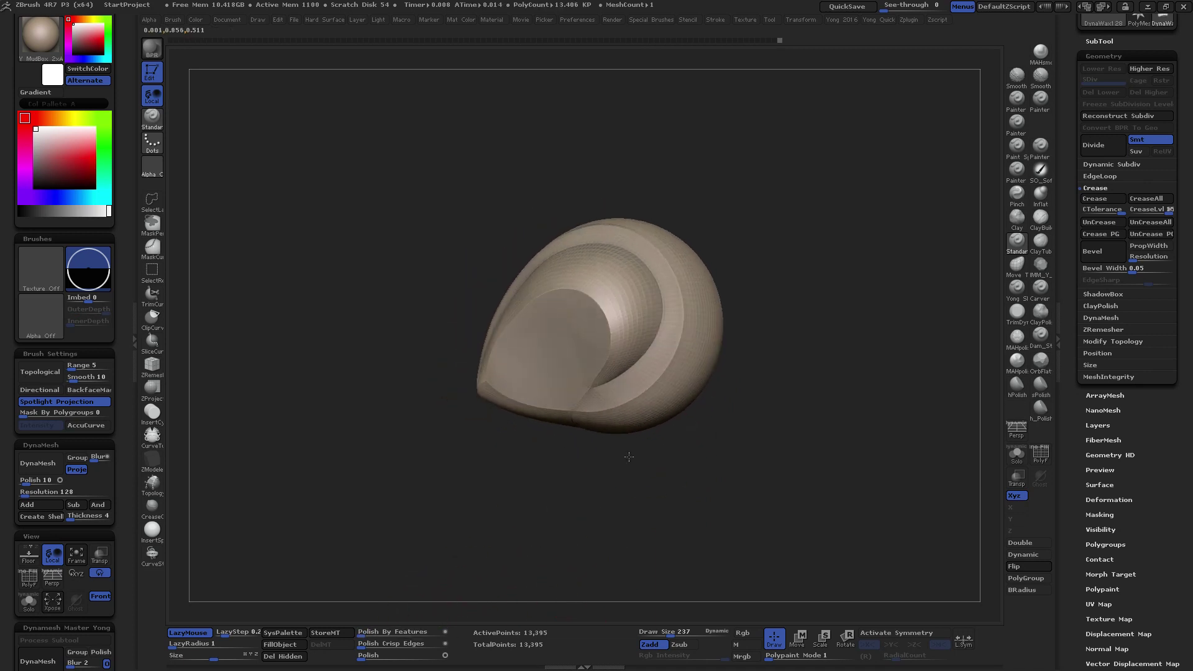
Show polygroups with wireframe, try ClayPolish on the shell, then undo it
left_click(1037, 456)
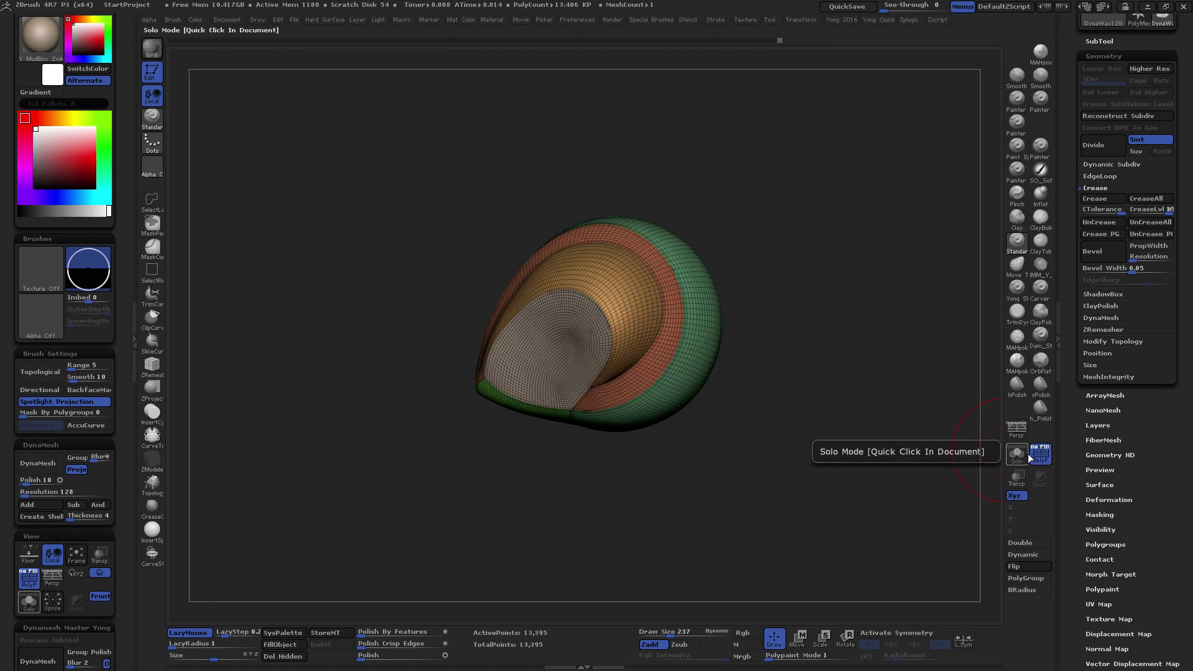
mouse_move(808, 463)
left_mouse_down()
mouse_move(756, 363)
mouse_move(802, 391)
mouse_move(805, 429)
mouse_move(783, 492)
left_mouse_up()
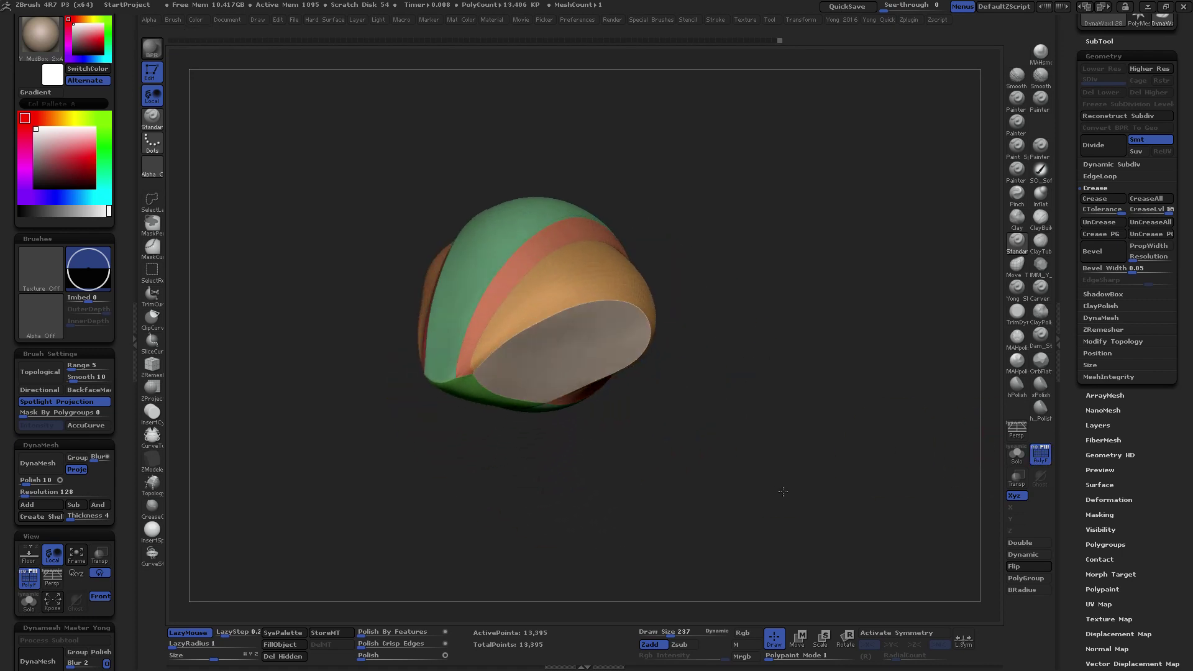
left_click(1102, 305)
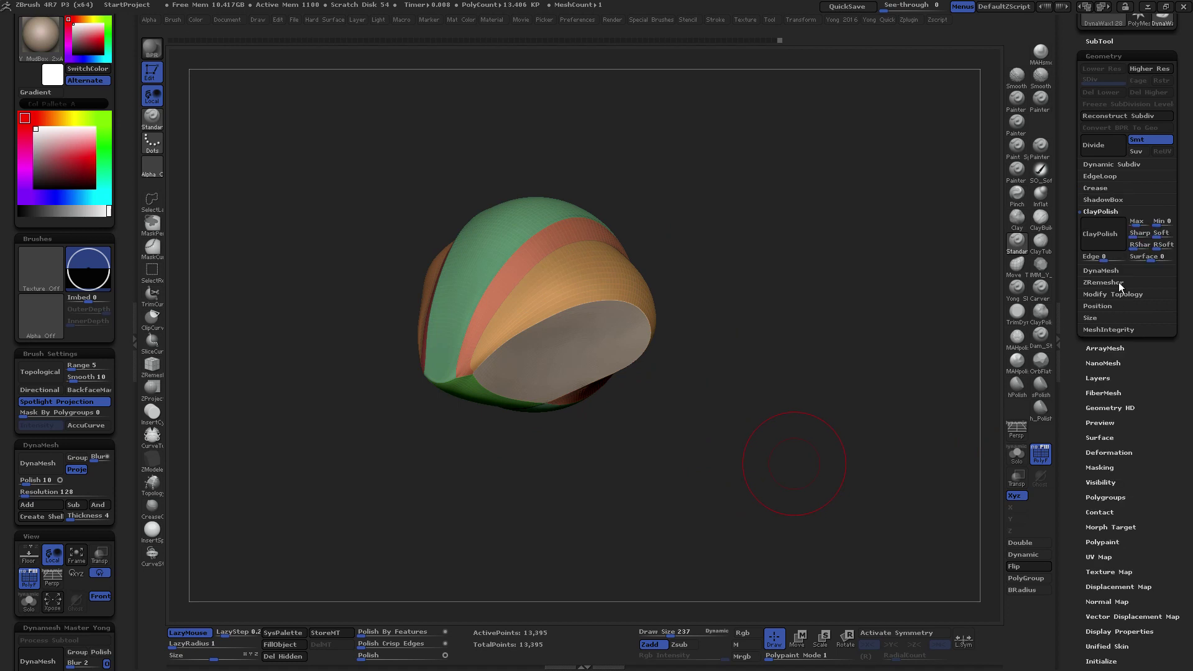
left_click(1104, 237)
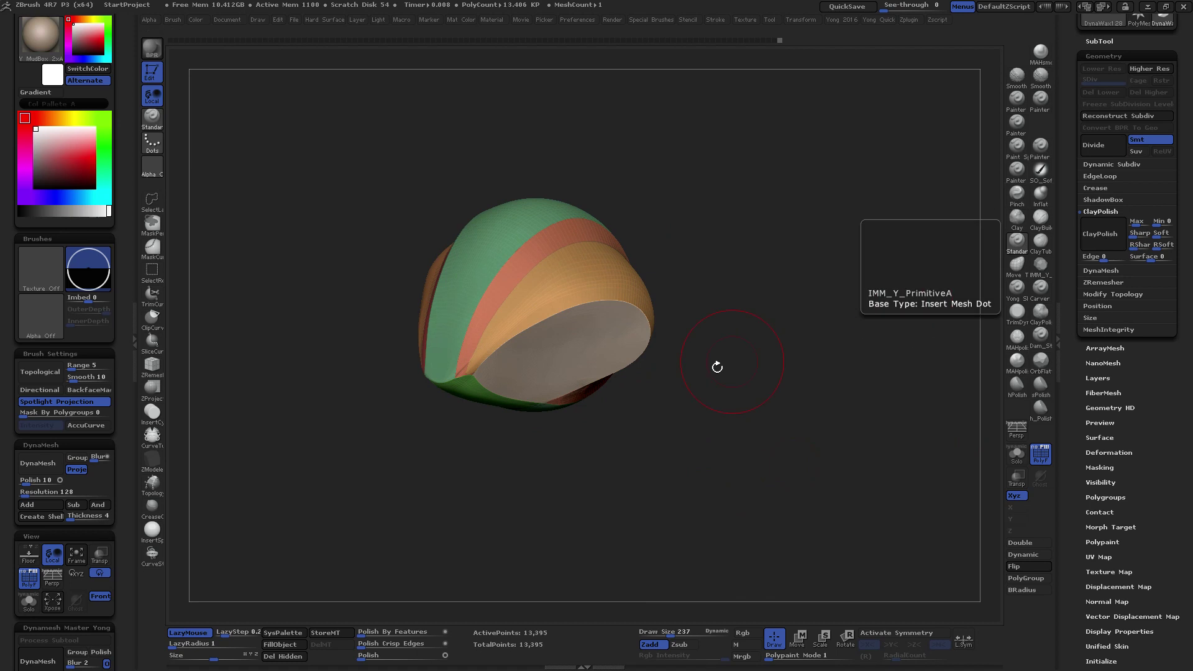
mouse_move(716, 365)
left_mouse_down()
mouse_move(622, 426)
mouse_move(627, 435)
mouse_move(610, 416)
left_mouse_up()
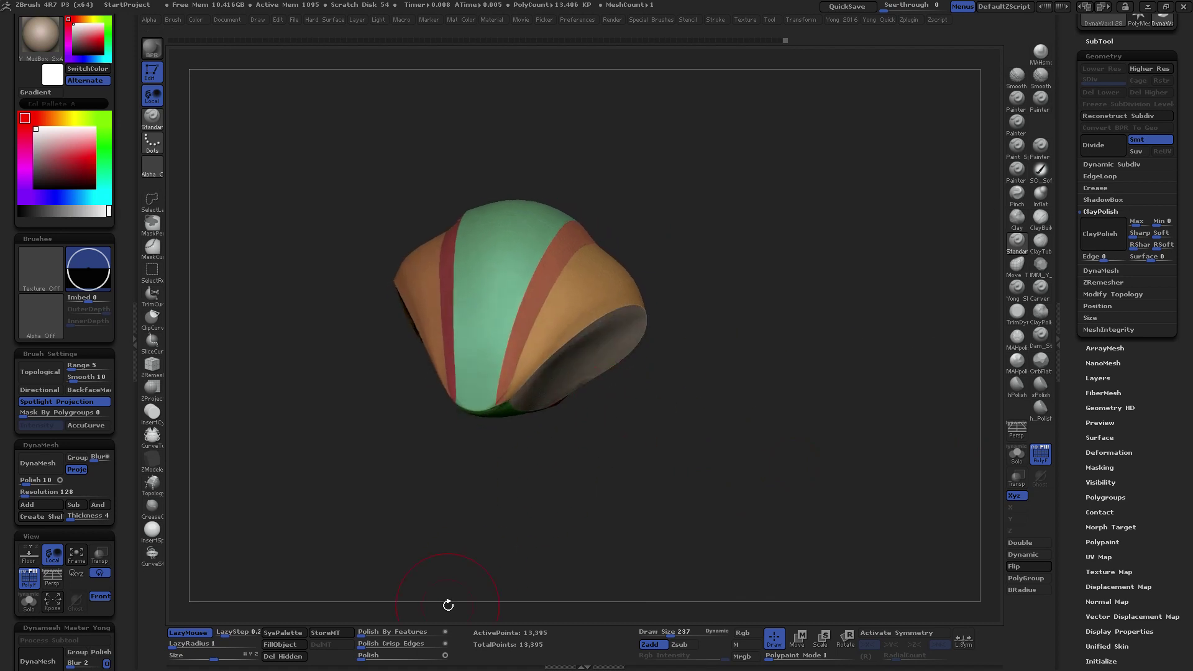
left_click_drag(452, 634, 360, 632)
key("ctrl+z")
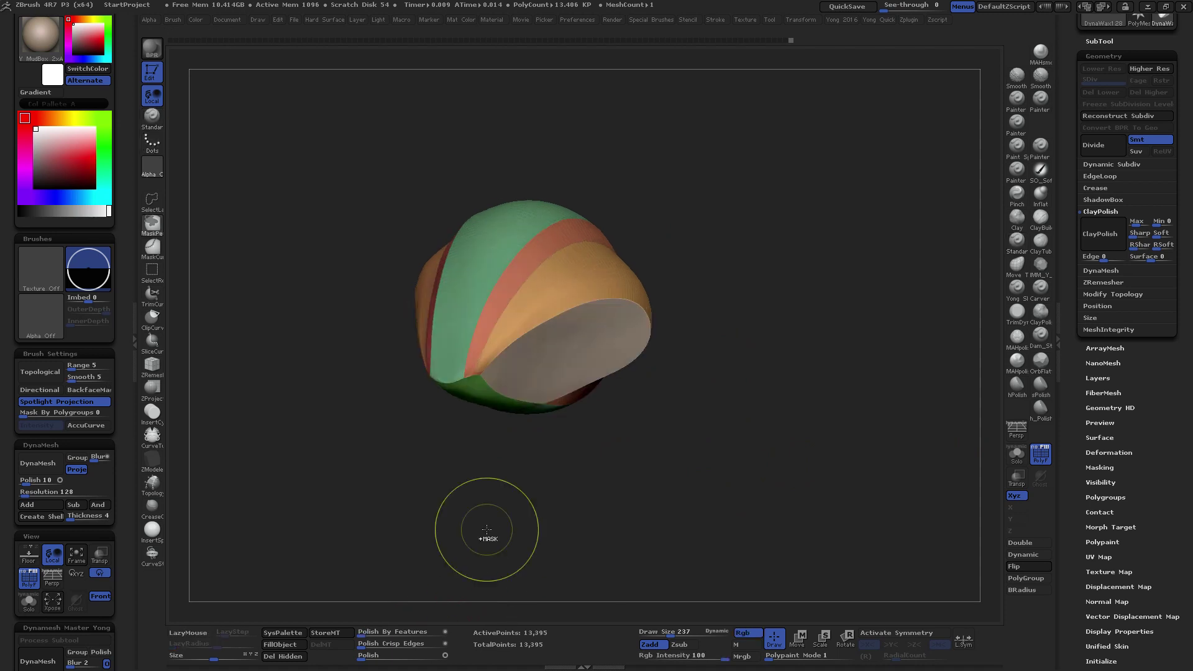
Select the Standard brush with B-S-T and view the open inner shell
key("b")
key("s")
key("t")
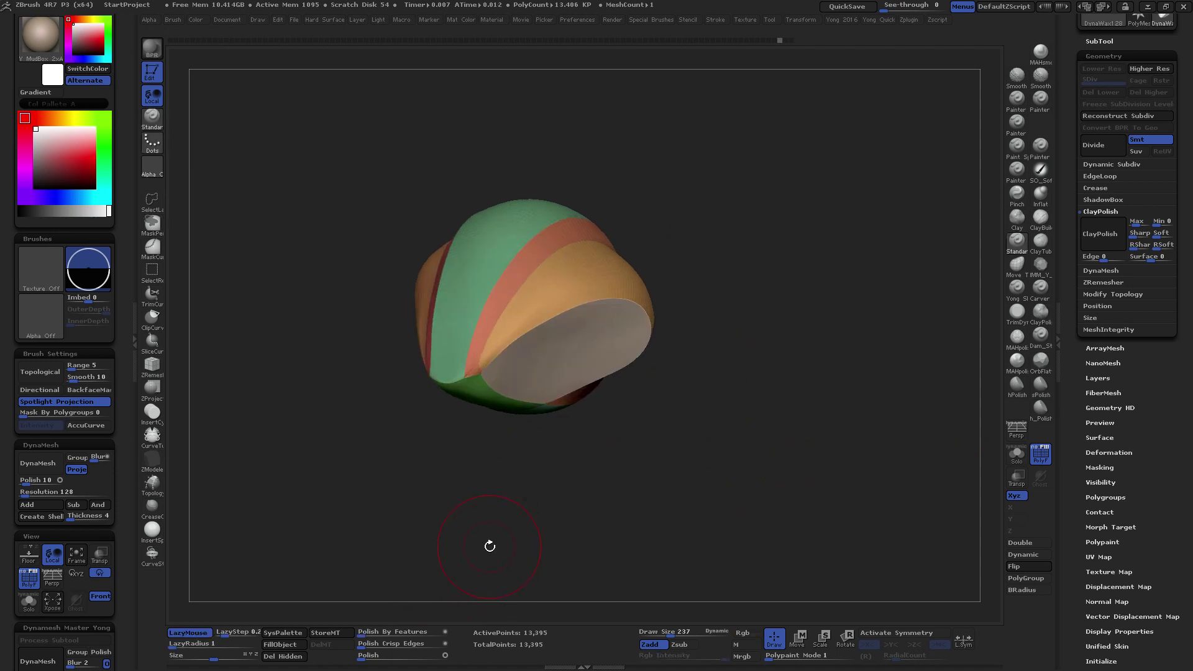
key("ctrl")
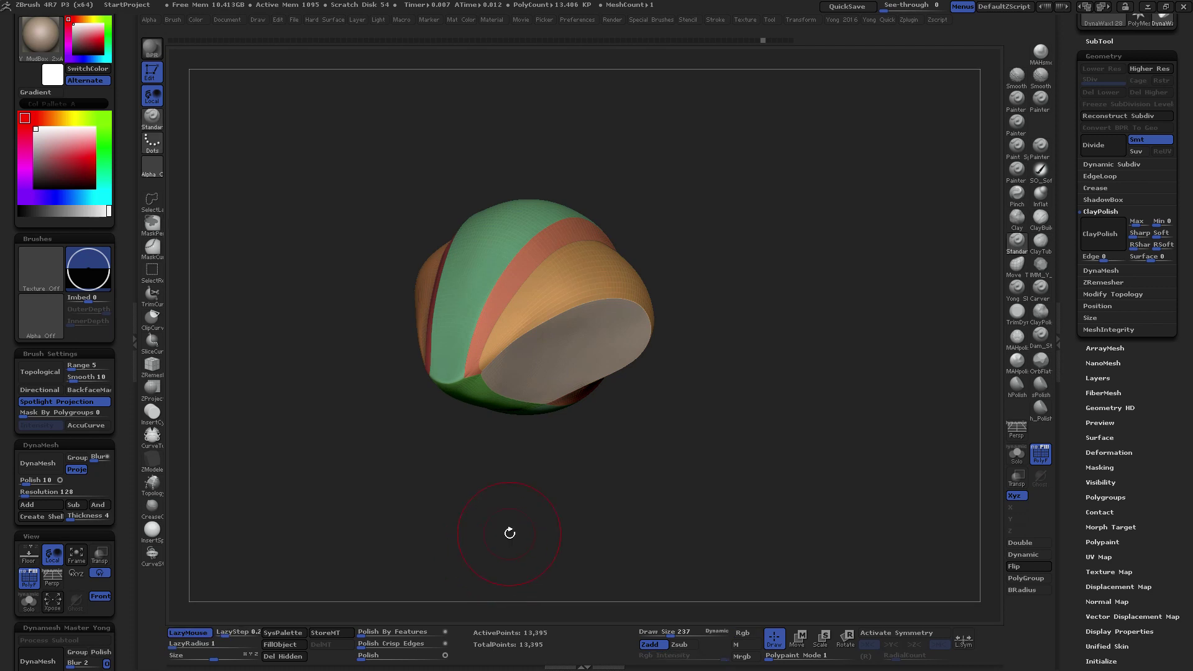
left_click_drag(665, 337, 478, 328)
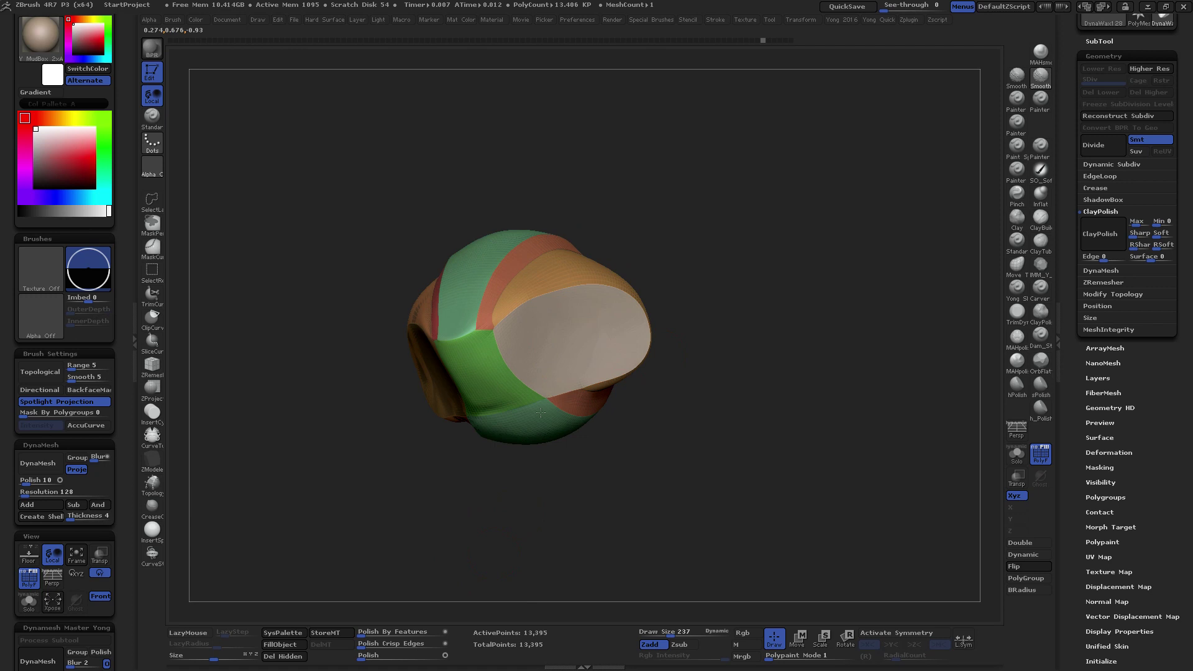
left_click_drag(541, 413, 557, 408)
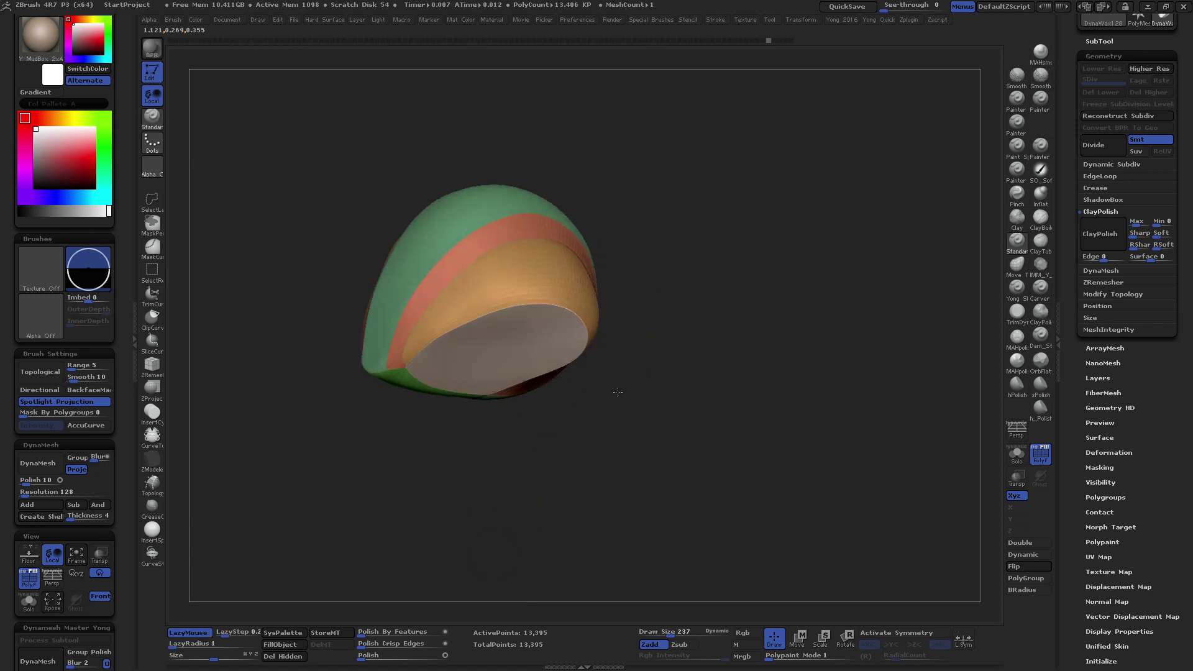
Frame the mesh, set Draw Size to 115, and try ClayBuildup with Mask By Polygroups
mouse_move(628, 298)
left_mouse_down()
mouse_move(626, 408)
mouse_move(535, 415)
left_mouse_up()
key("f")
key("space")
mouse_move(547, 472)
left_mouse_down()
mouse_move(541, 356)
mouse_move(552, 391)
mouse_move(550, 381)
left_mouse_up()
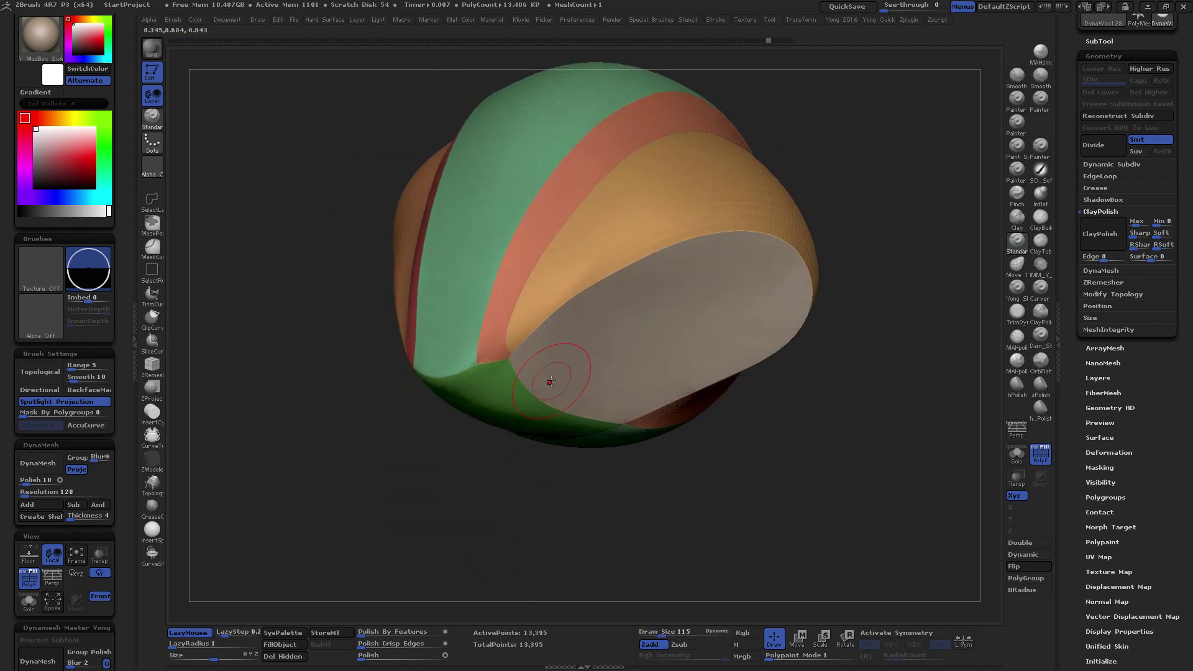
left_click(1042, 218)
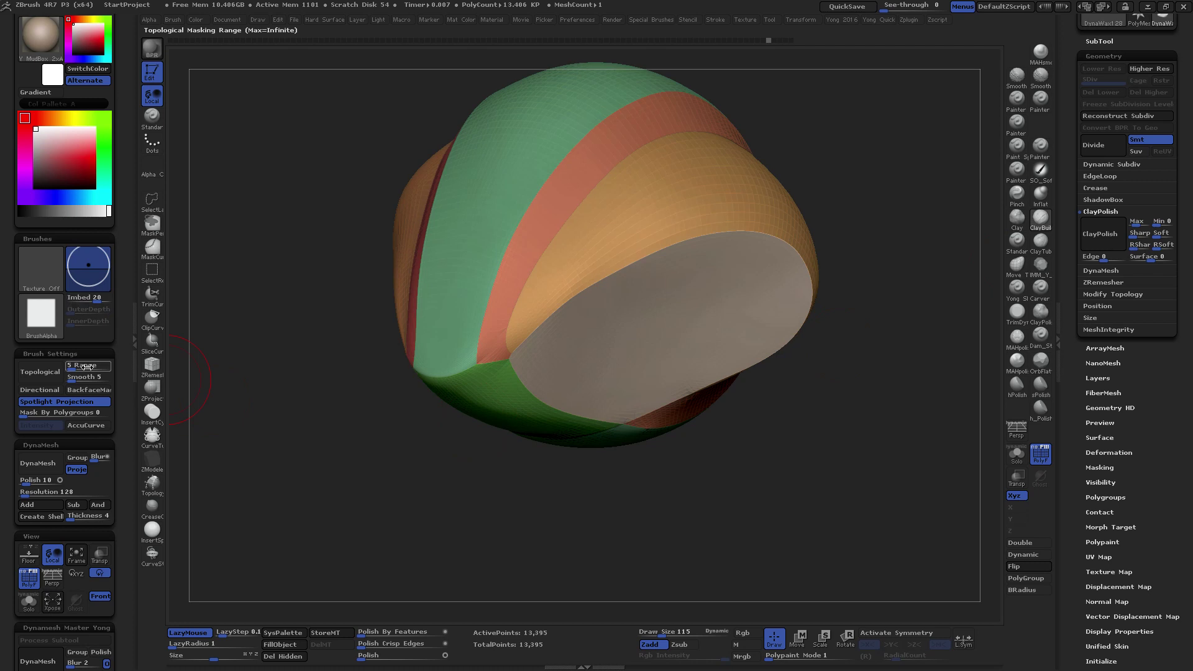
mouse_move(104, 413)
left_mouse_down()
mouse_move(91, 417)
mouse_move(121, 415)
left_mouse_up()
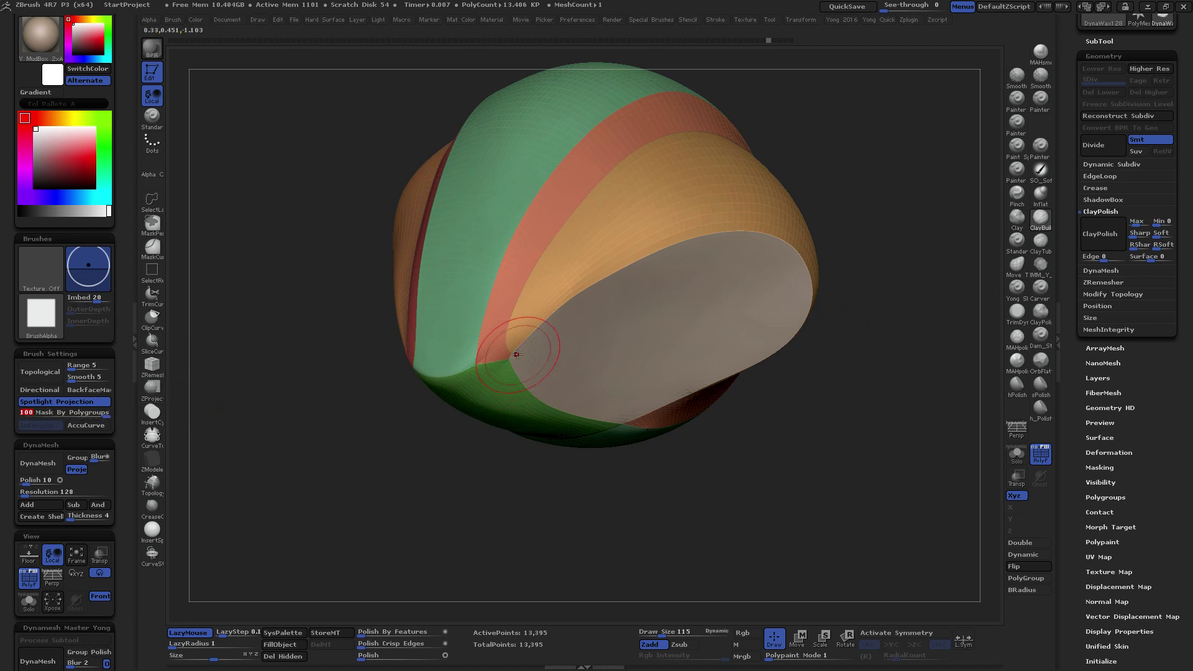
left_click_drag(517, 354, 506, 333)
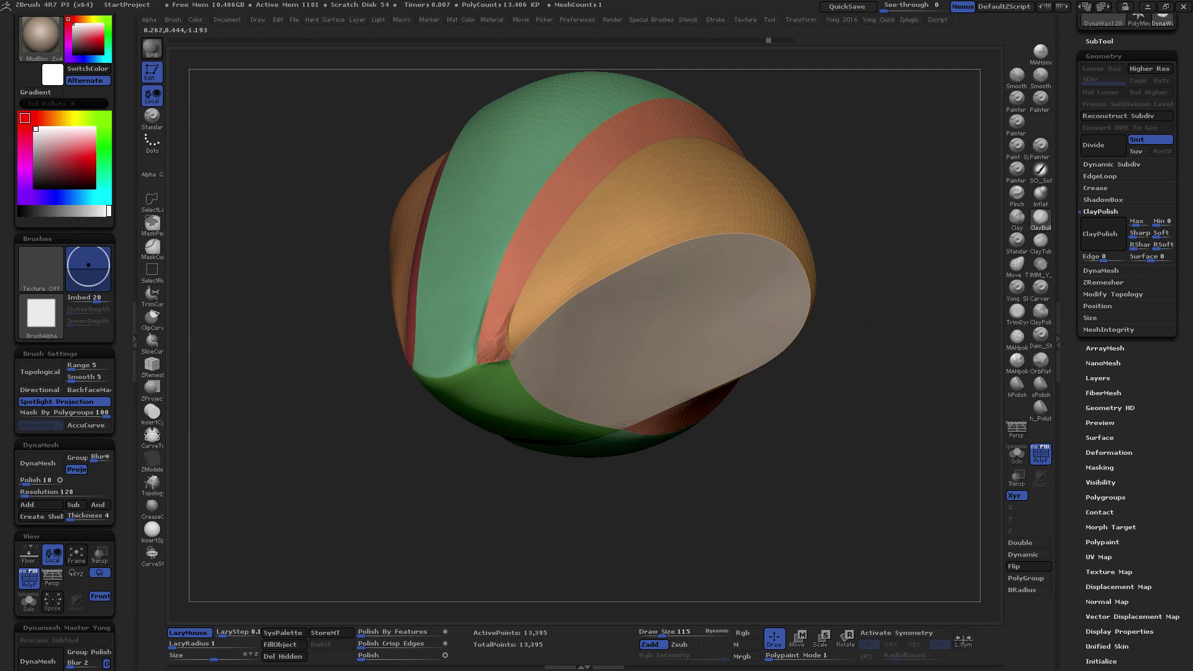
mouse_move(493, 325)
left_mouse_down()
mouse_move(512, 276)
mouse_move(493, 333)
left_mouse_up()
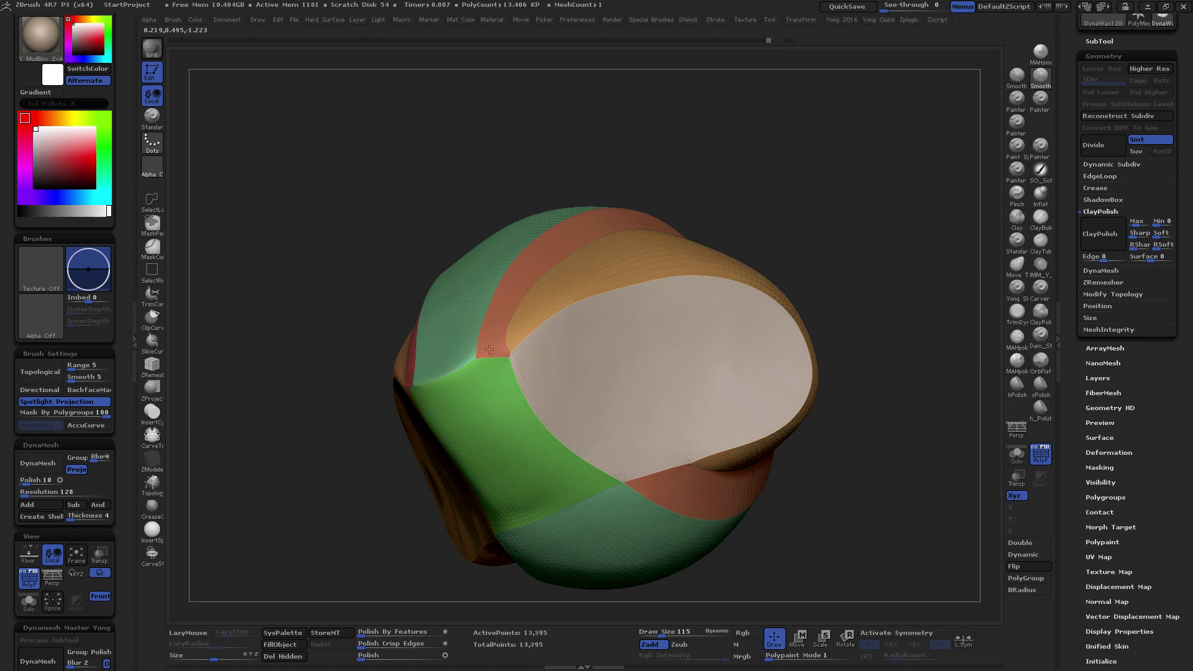
left_click_drag(490, 350, 505, 426)
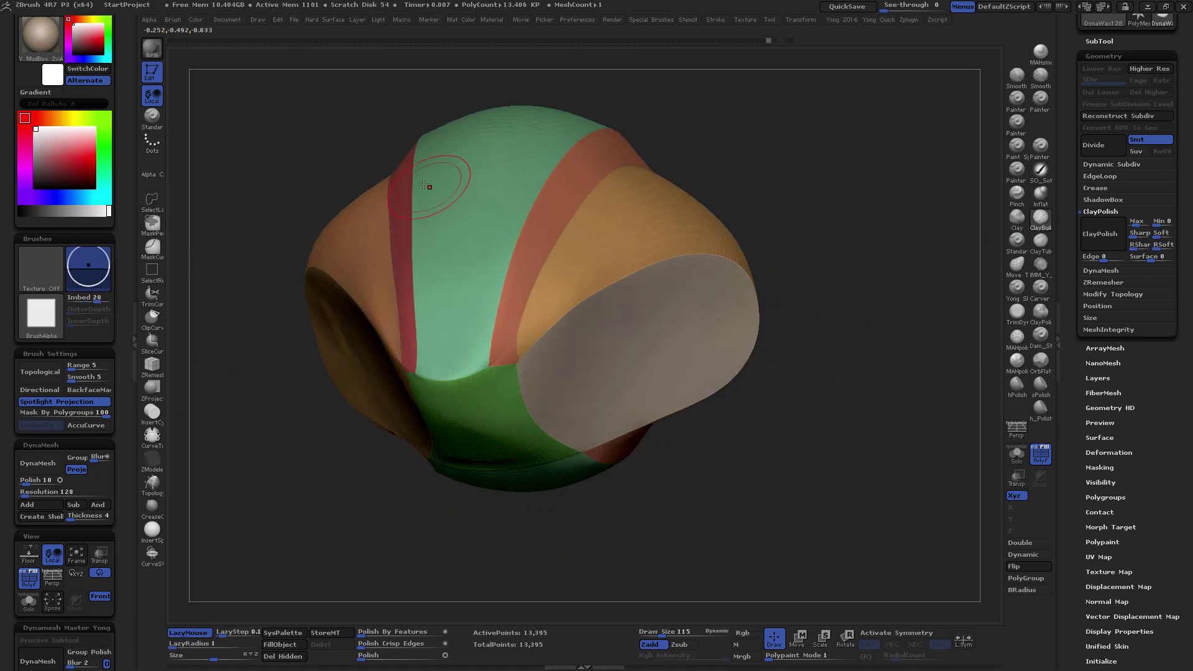
Choose the Smooth brush, set Mask By Polygroups to 0, and hide polygroup colours
left_click(174, 19)
left_click(220, 434)
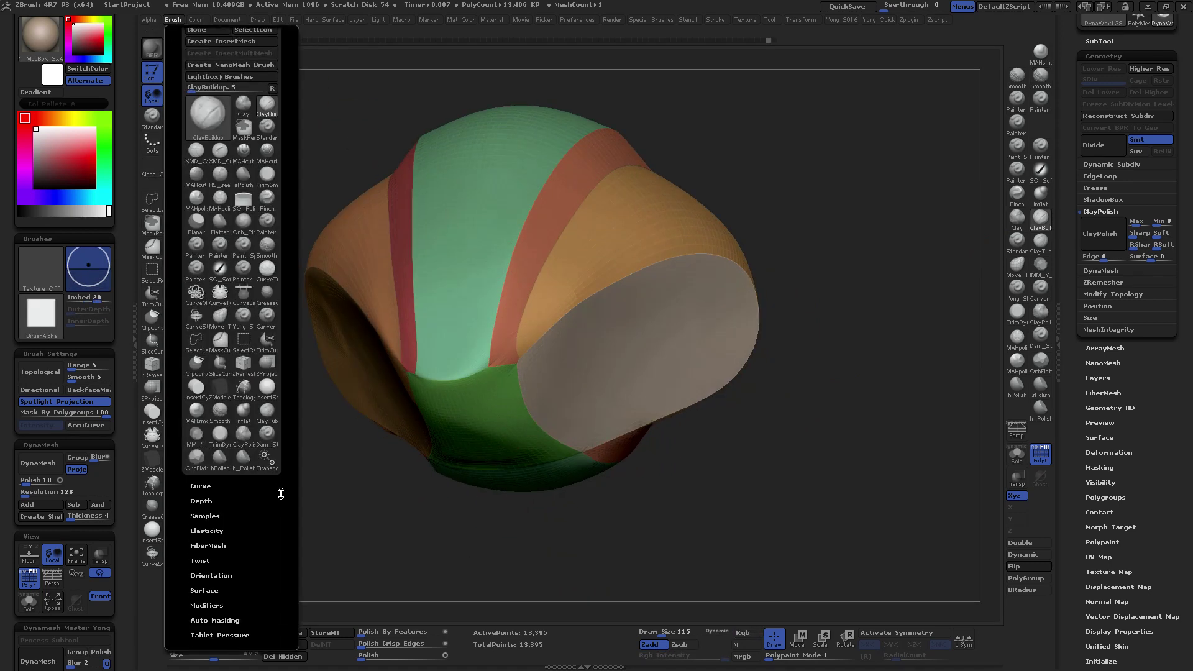
scroll(286, 404, "down", 5)
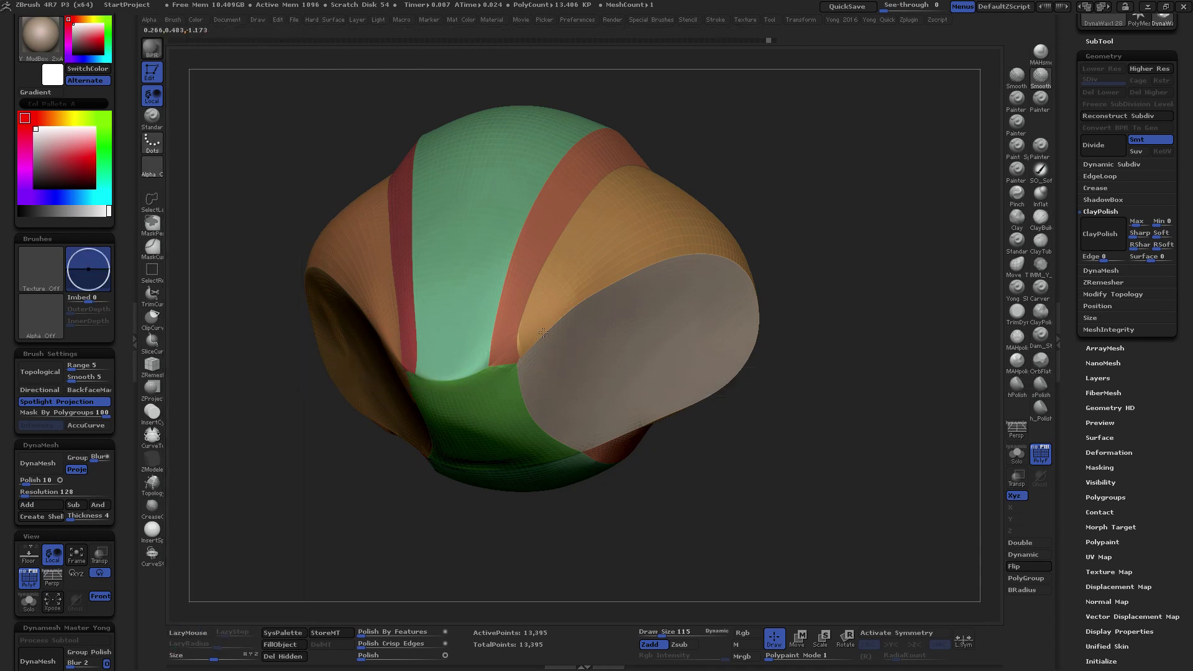
left_click_drag(543, 332, 559, 381)
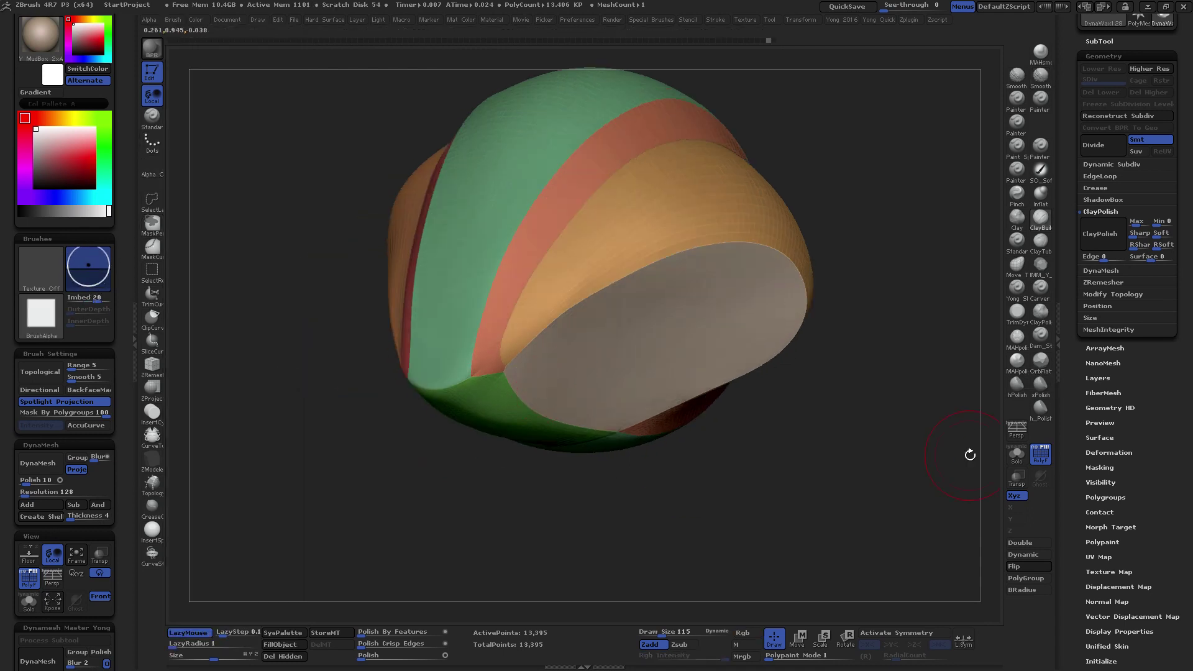
left_click_drag(93, 413, 3, 416)
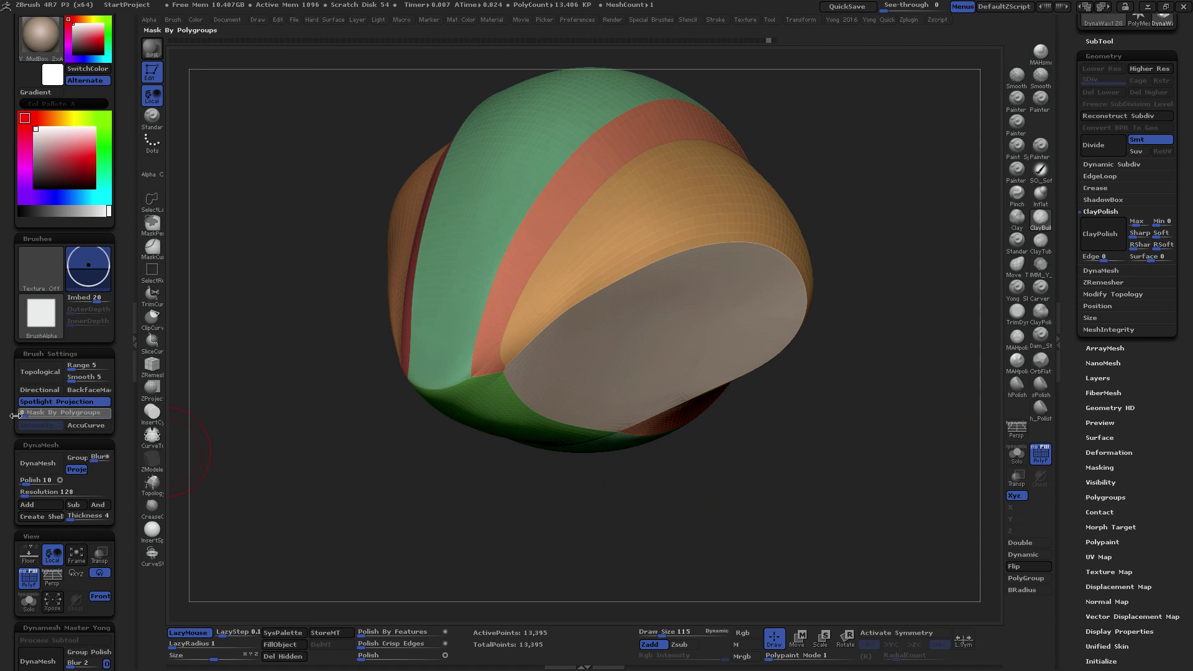
key("shift")
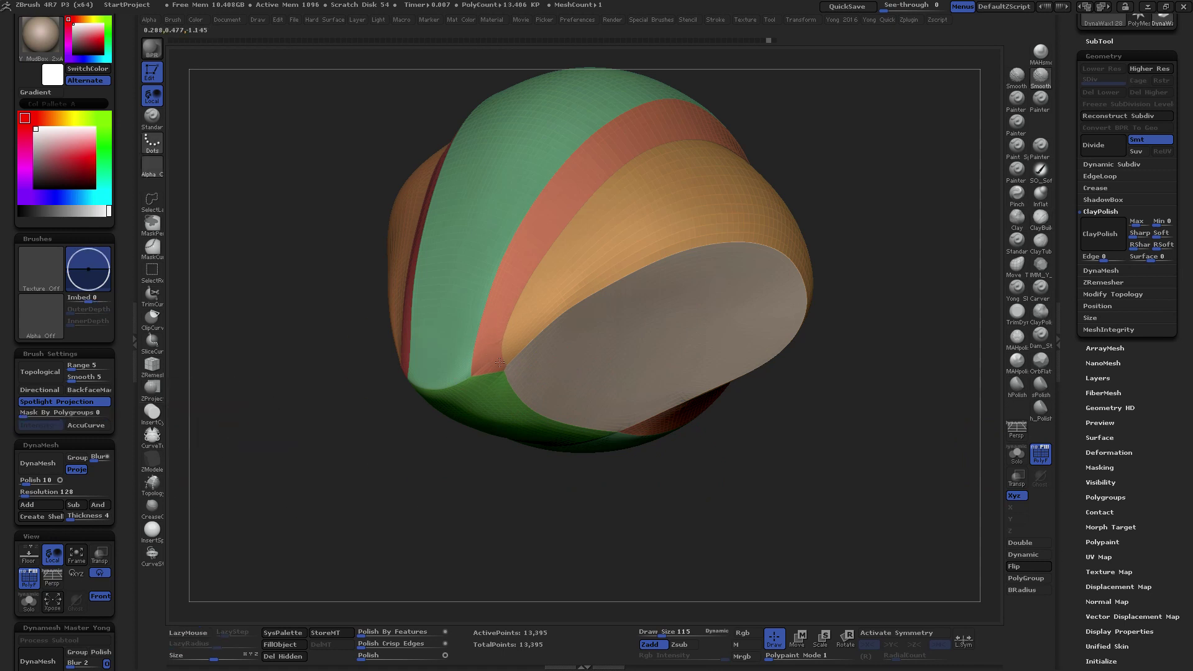
left_click_drag(823, 498, 844, 466)
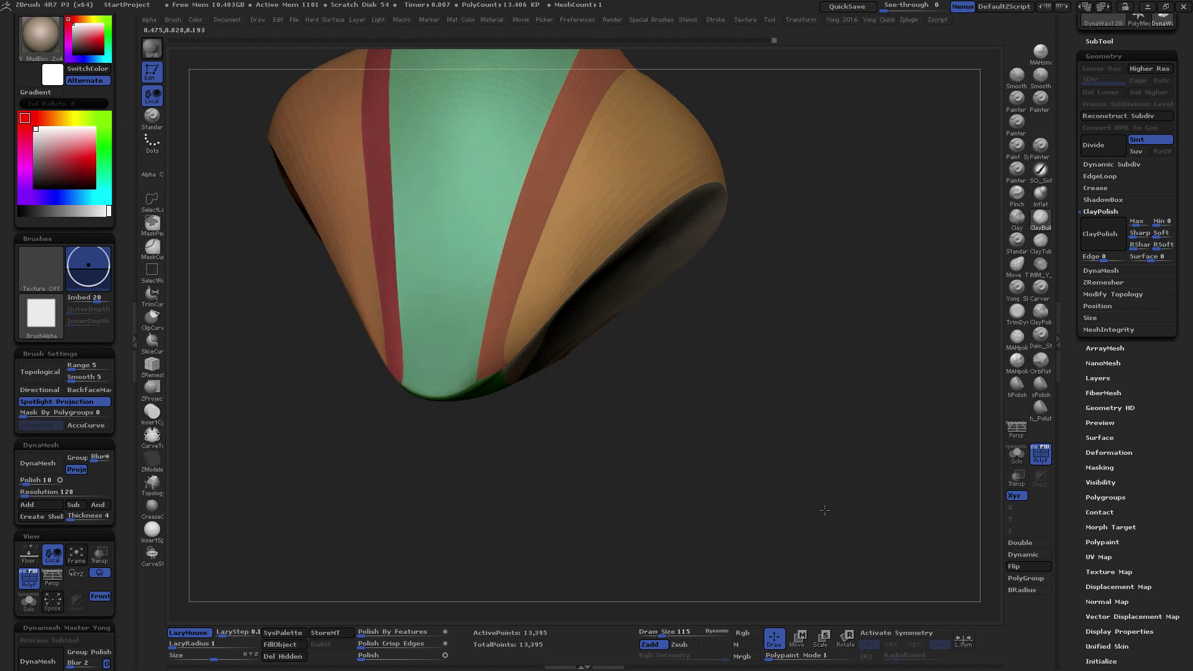
left_click(1041, 459)
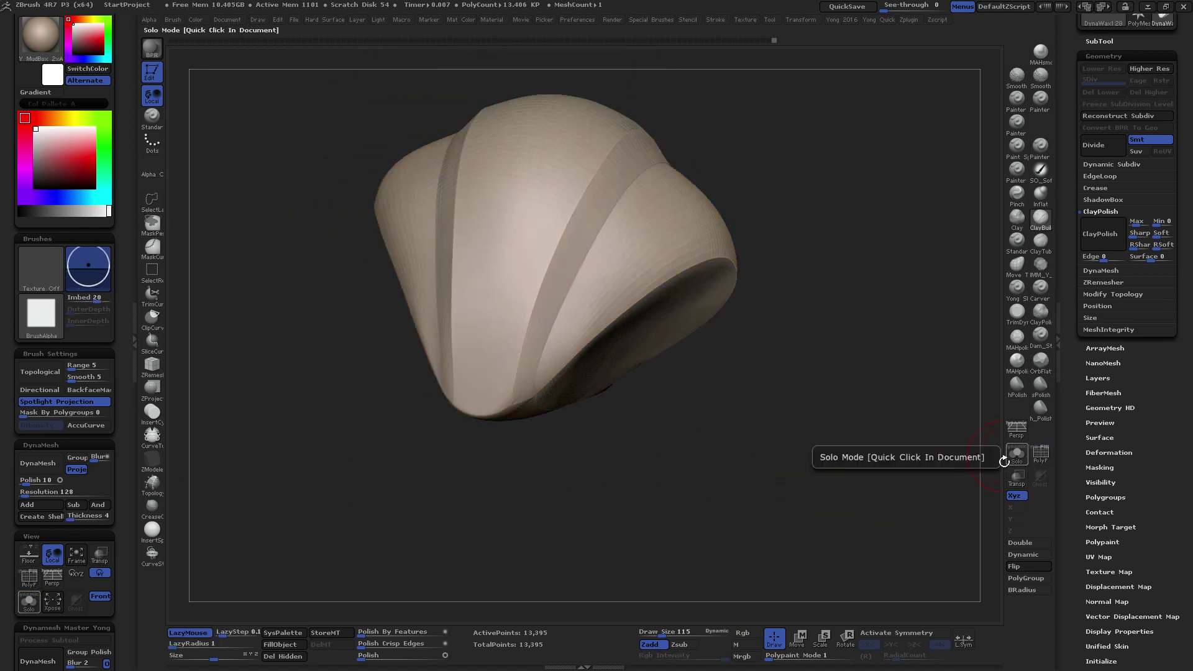
Sculpt the inner surface with Move Topological at size 302 using polygroup masking, then smooth it
mouse_move(858, 473)
left_mouse_down()
mouse_move(763, 420)
mouse_move(760, 497)
mouse_move(700, 521)
left_mouse_up()
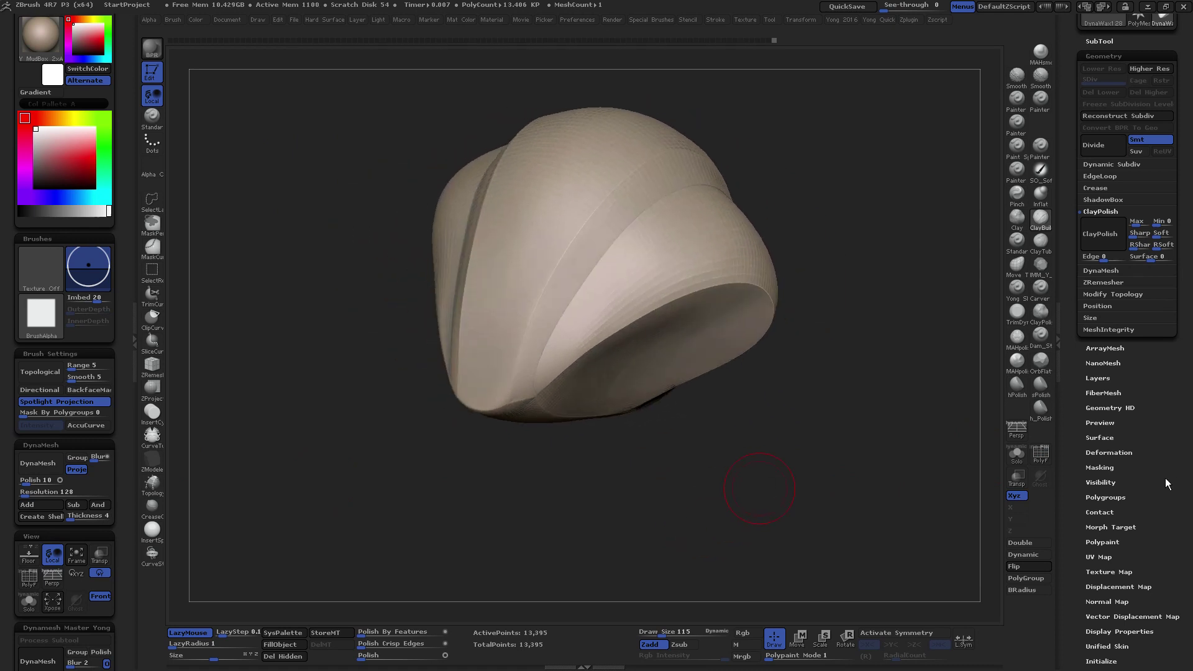
mouse_move(797, 484)
left_mouse_down()
mouse_move(678, 443)
mouse_move(703, 399)
mouse_move(726, 401)
mouse_move(696, 390)
left_mouse_up()
left_click(1018, 270)
key("space")
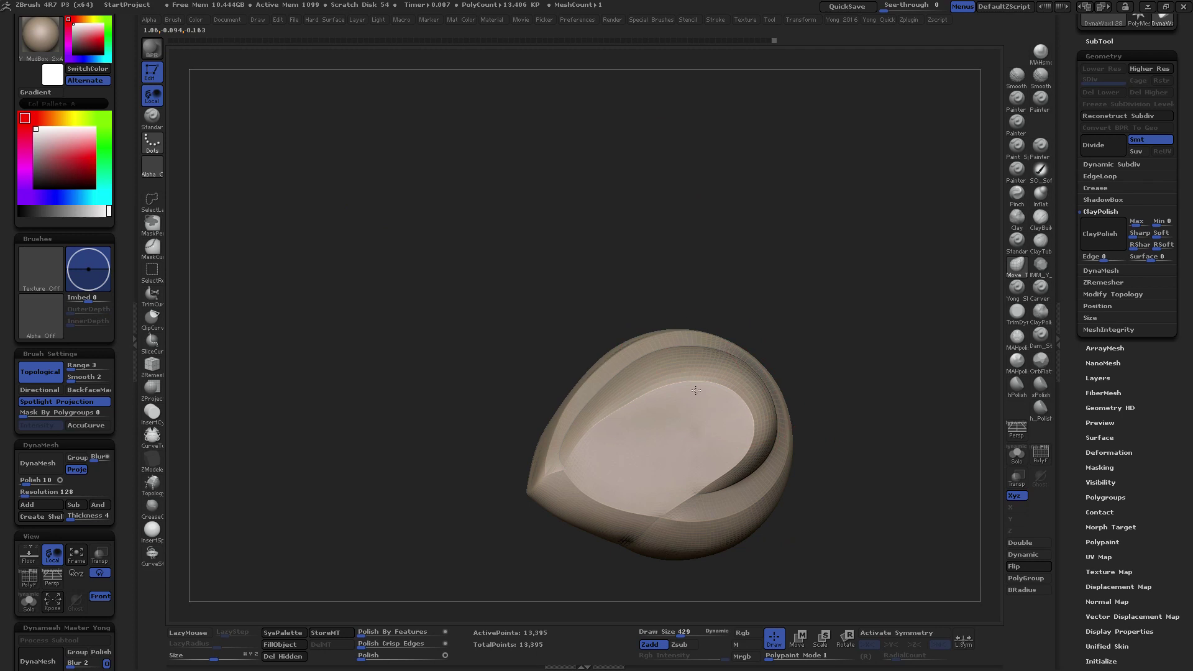
key("space")
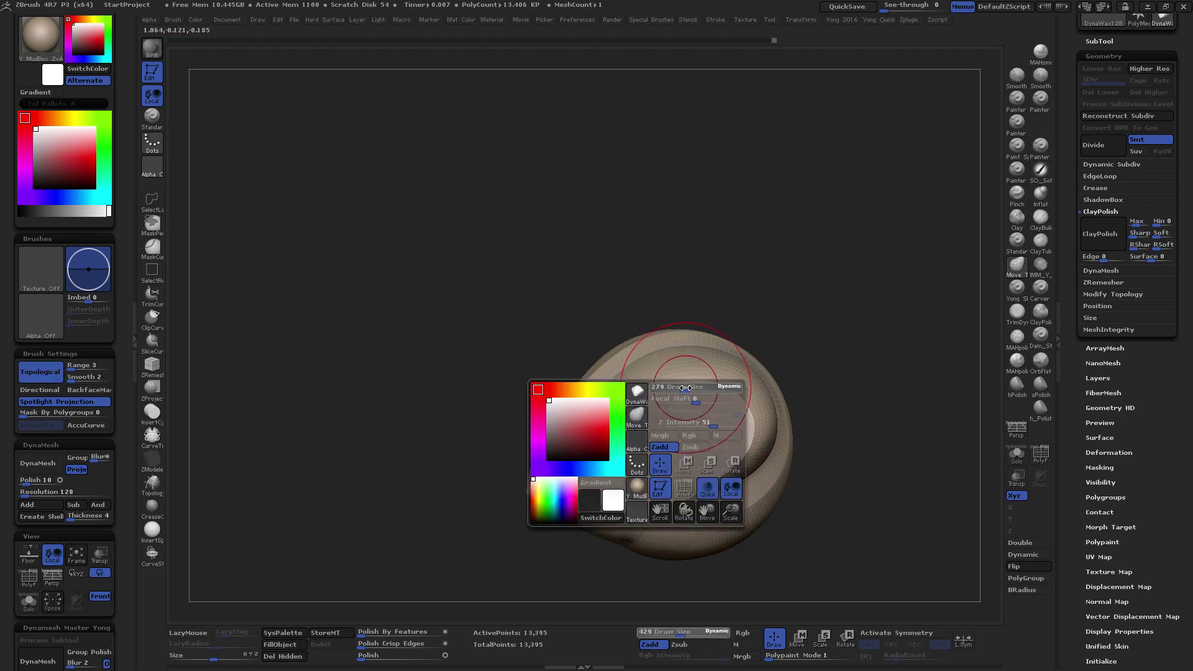
left_click_drag(692, 389, 643, 373)
left_click_drag(62, 413, 115, 413)
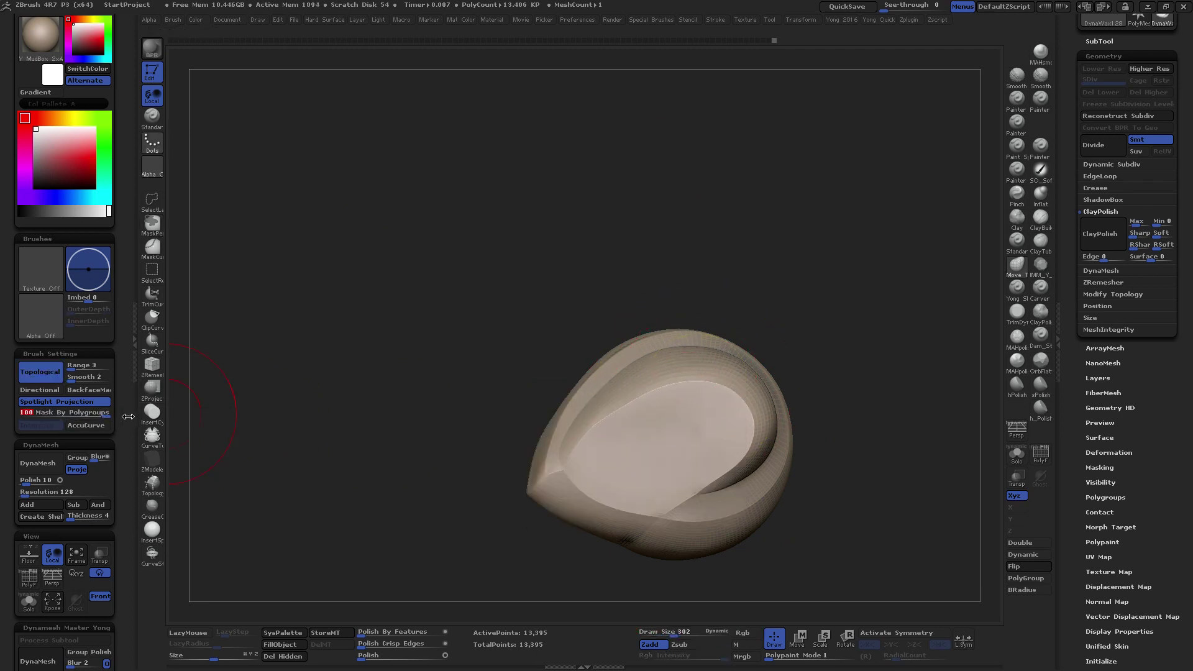
mouse_move(618, 401)
left_mouse_down()
mouse_move(693, 387)
mouse_move(690, 376)
left_mouse_up()
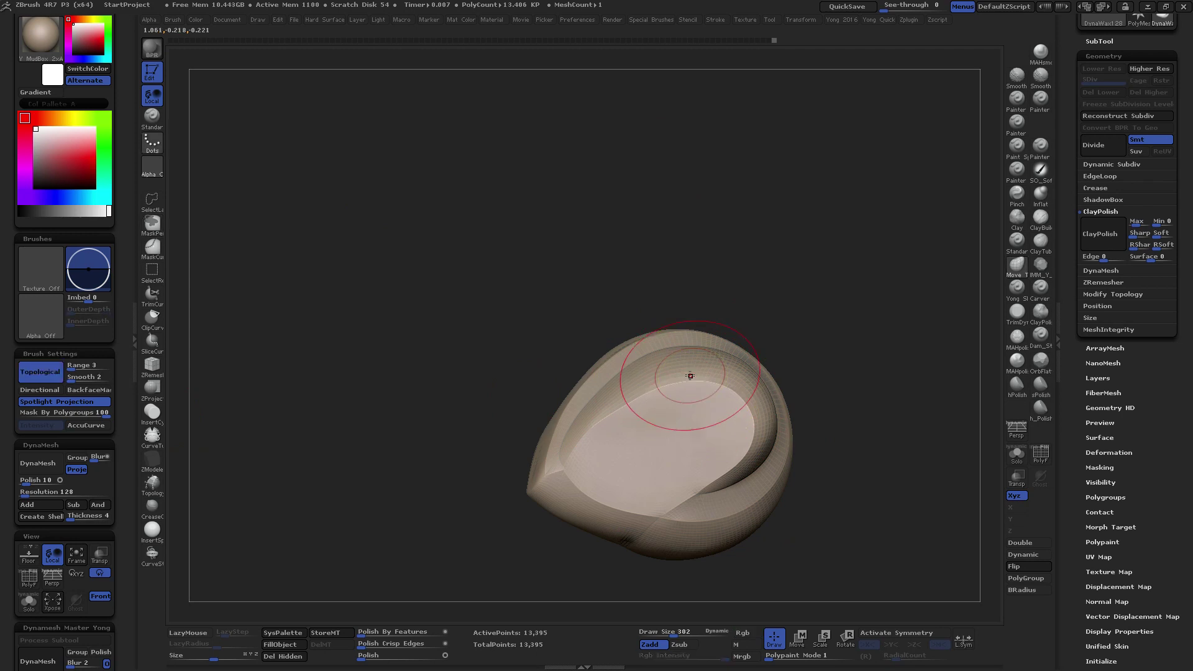
left_click_drag(106, 413, 18, 412)
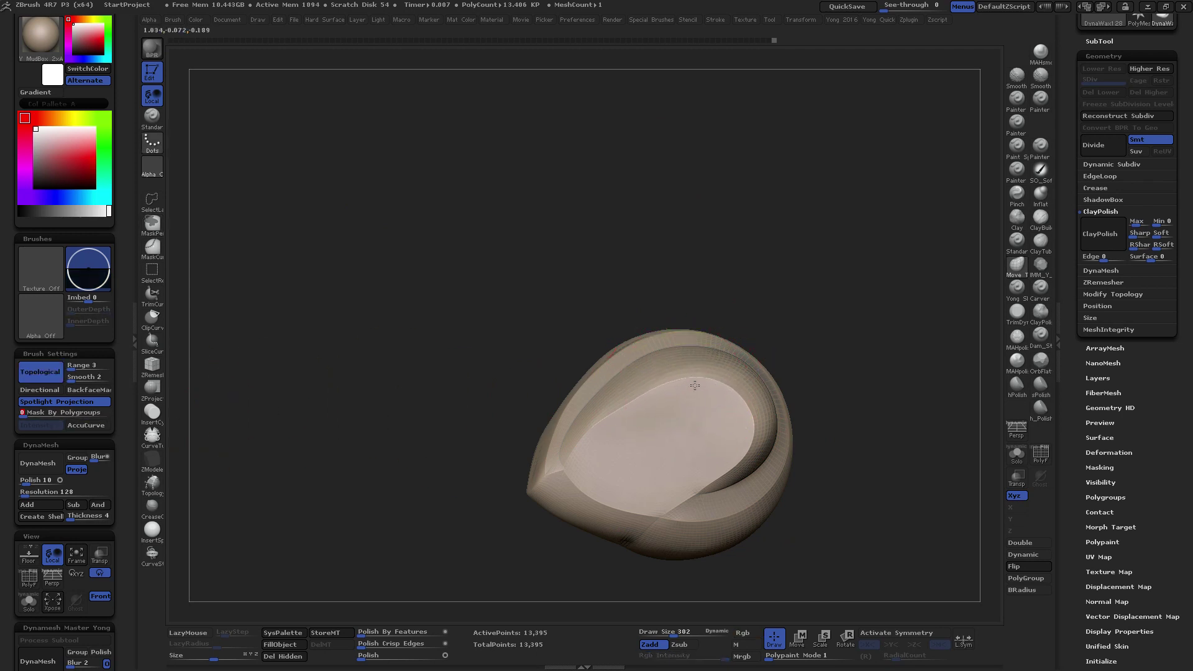
mouse_move(685, 387)
left_mouse_down()
mouse_move(597, 421)
mouse_move(620, 402)
left_mouse_up()
Smooth the shell's outer surface with the brush enlarged to 268
key("space")
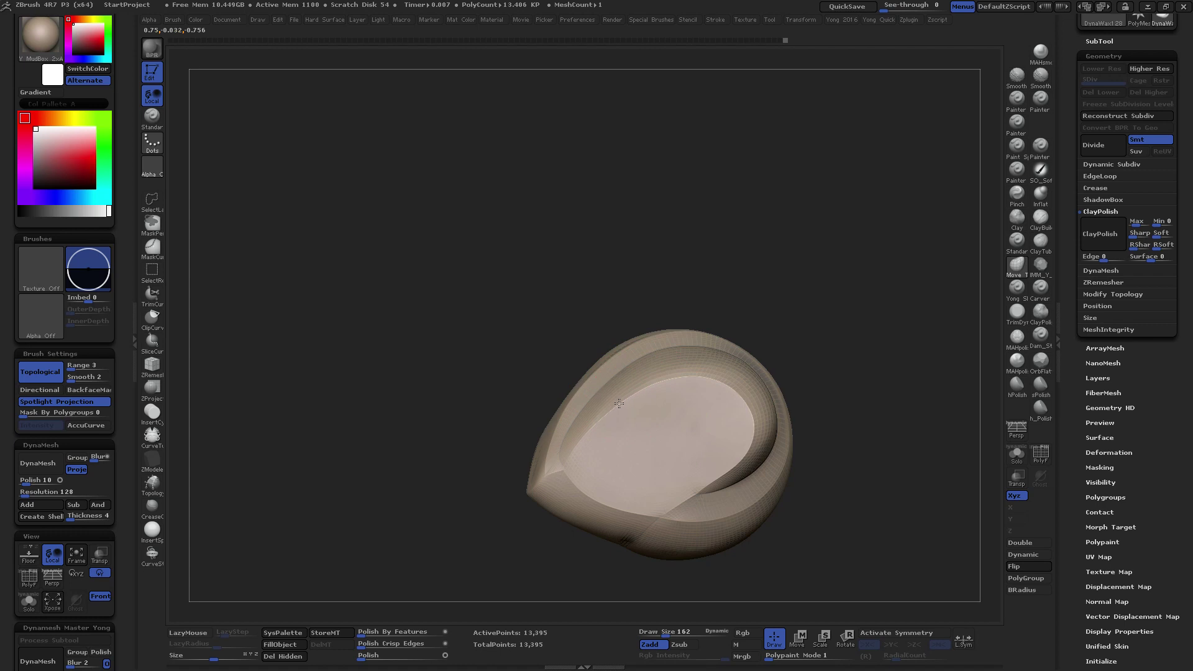
mouse_move(801, 410)
left_mouse_down()
mouse_move(765, 391)
mouse_move(698, 394)
left_mouse_up()
left_click_drag(733, 435, 684, 426)
key("space")
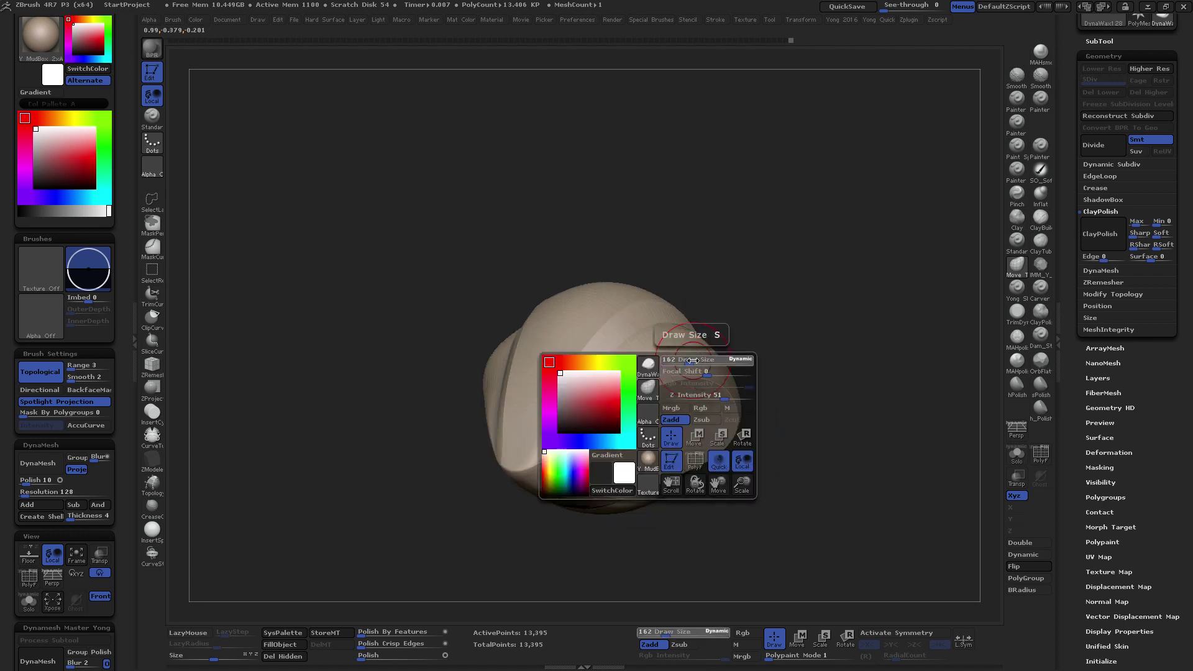
left_click_drag(692, 361, 708, 365)
key("shift")
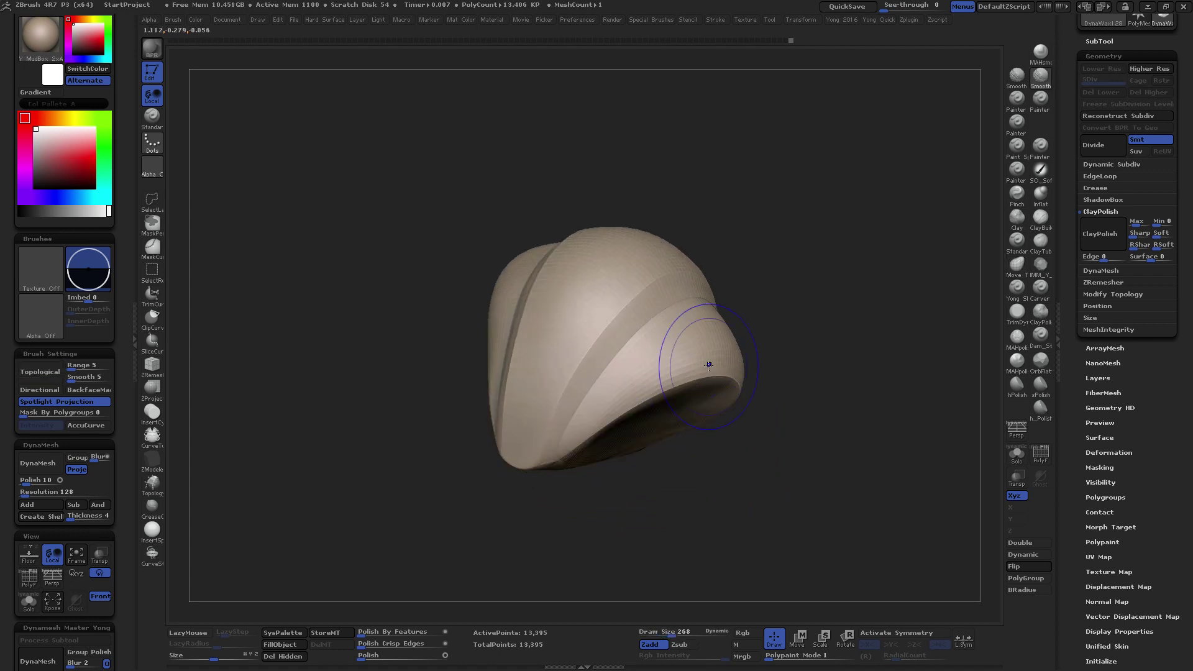
mouse_move(739, 417)
left_mouse_down()
mouse_move(704, 355)
mouse_move(720, 468)
mouse_move(756, 372)
mouse_move(733, 387)
left_mouse_up()
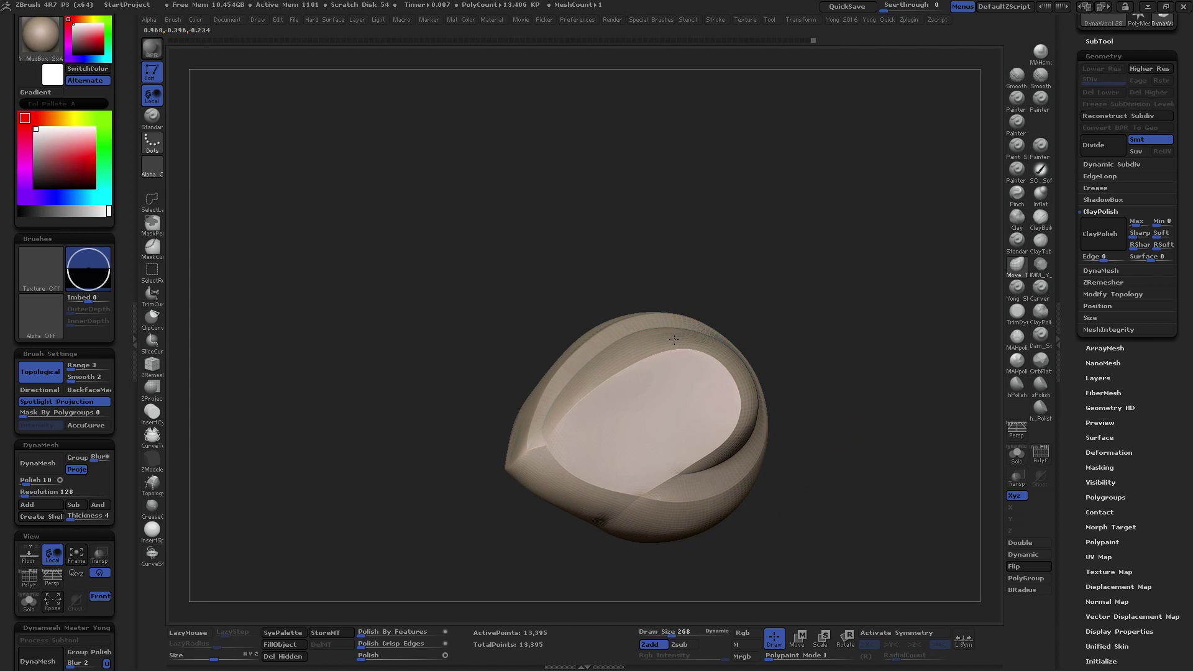
left_click_drag(674, 336, 764, 371)
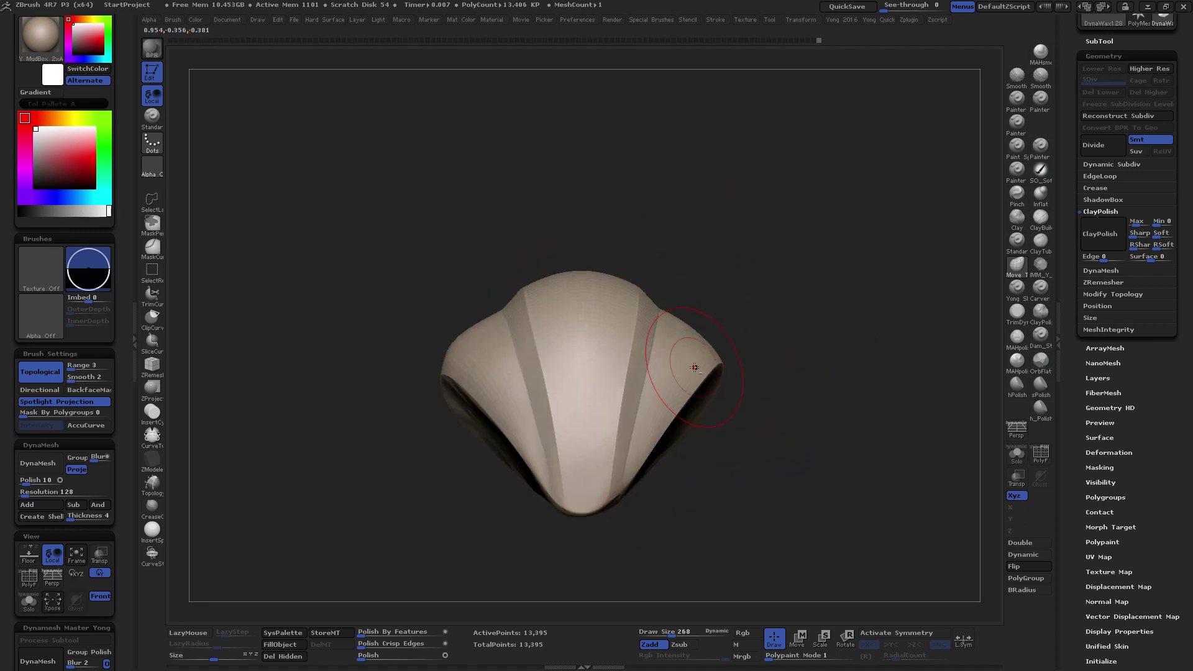
mouse_move(694, 368)
left_mouse_down()
mouse_move(676, 483)
mouse_move(714, 373)
mouse_move(729, 424)
left_mouse_up()
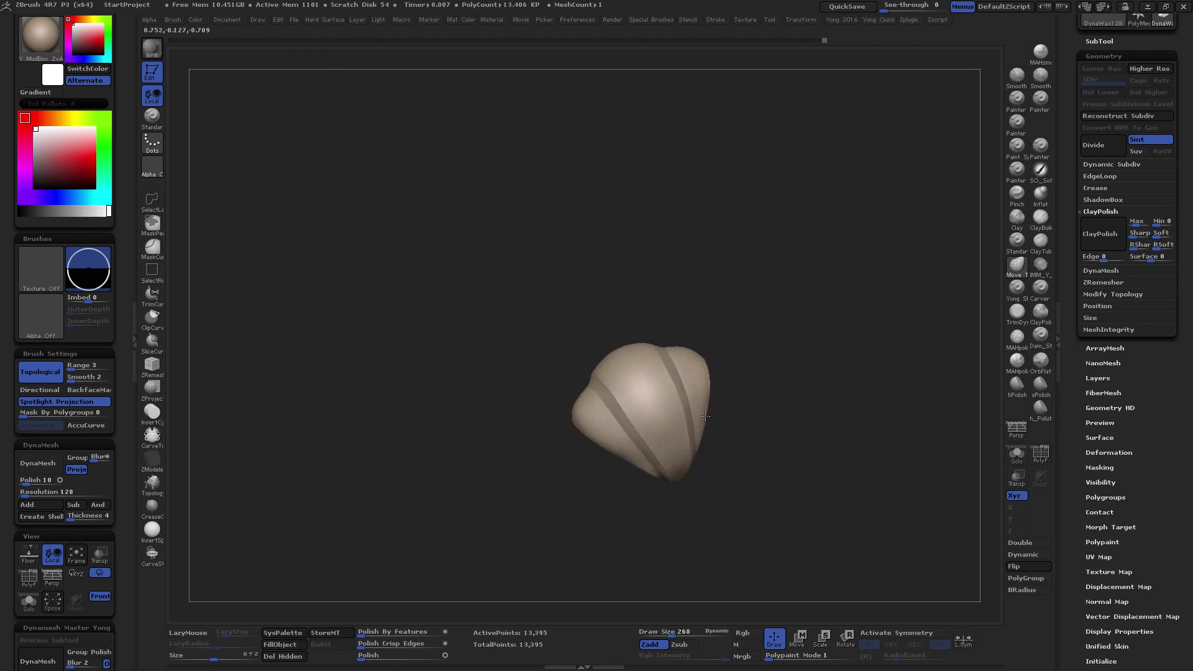
mouse_move(705, 426)
left_mouse_down()
mouse_move(689, 336)
mouse_move(727, 428)
mouse_move(701, 480)
mouse_move(715, 461)
mouse_move(701, 399)
mouse_move(712, 466)
mouse_move(667, 423)
left_mouse_up()
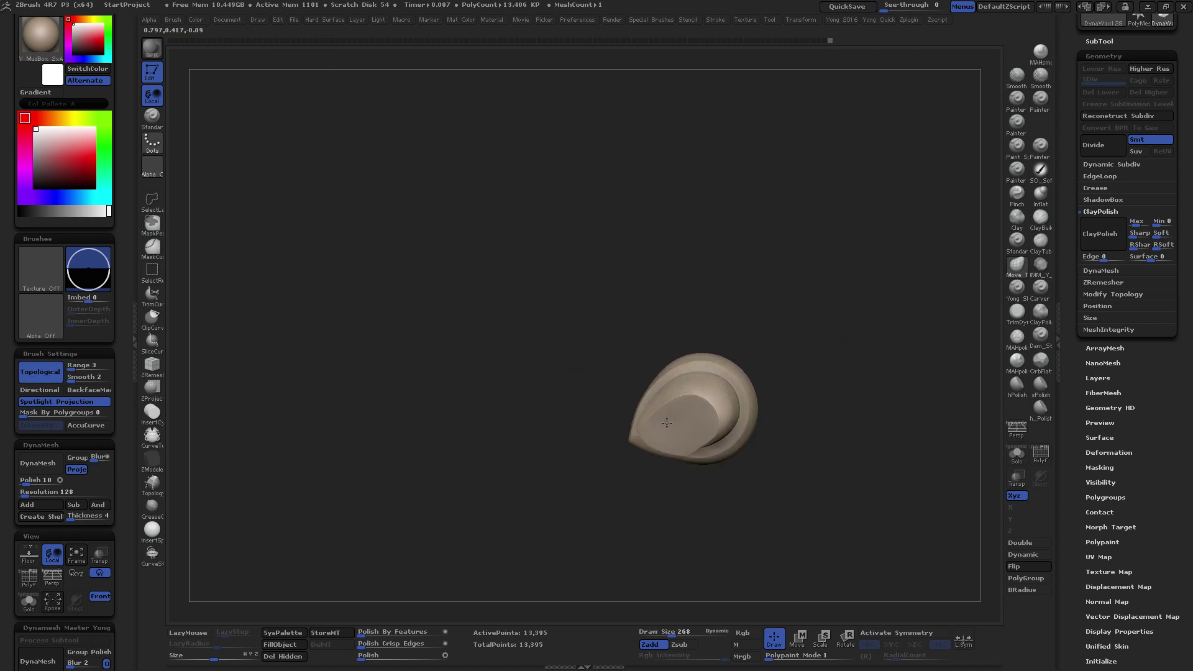
Bulge the shell's right edge outward with a size 1182 brush, then reduce it to 326
key("space")
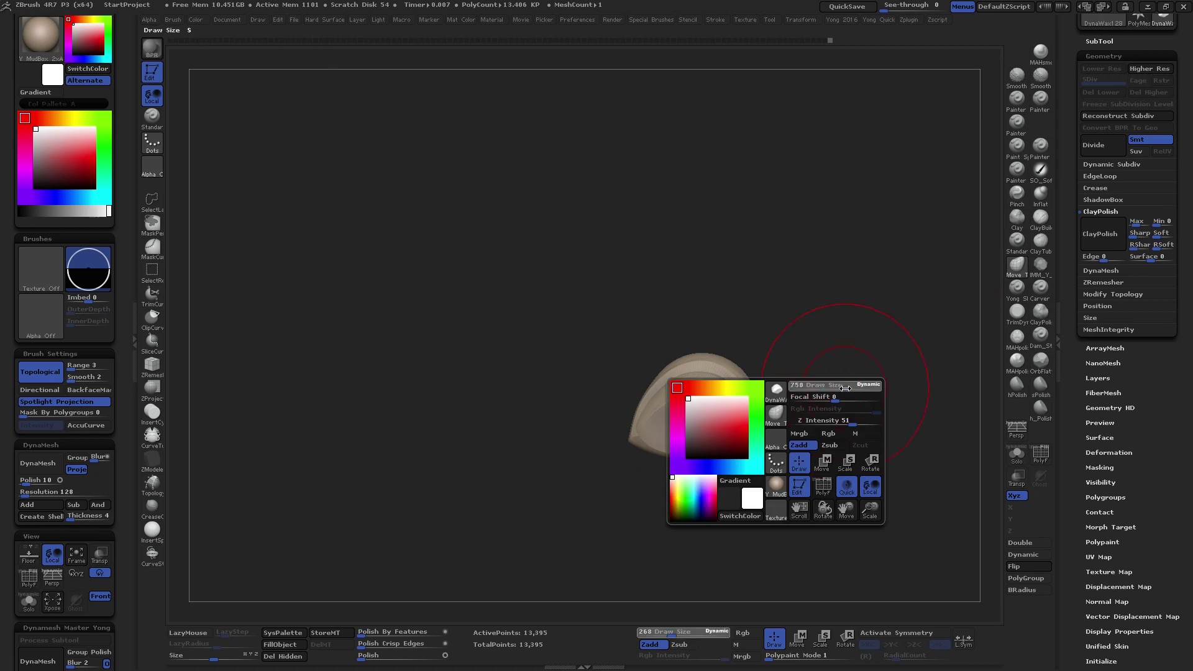
left_click_drag(858, 387, 858, 387)
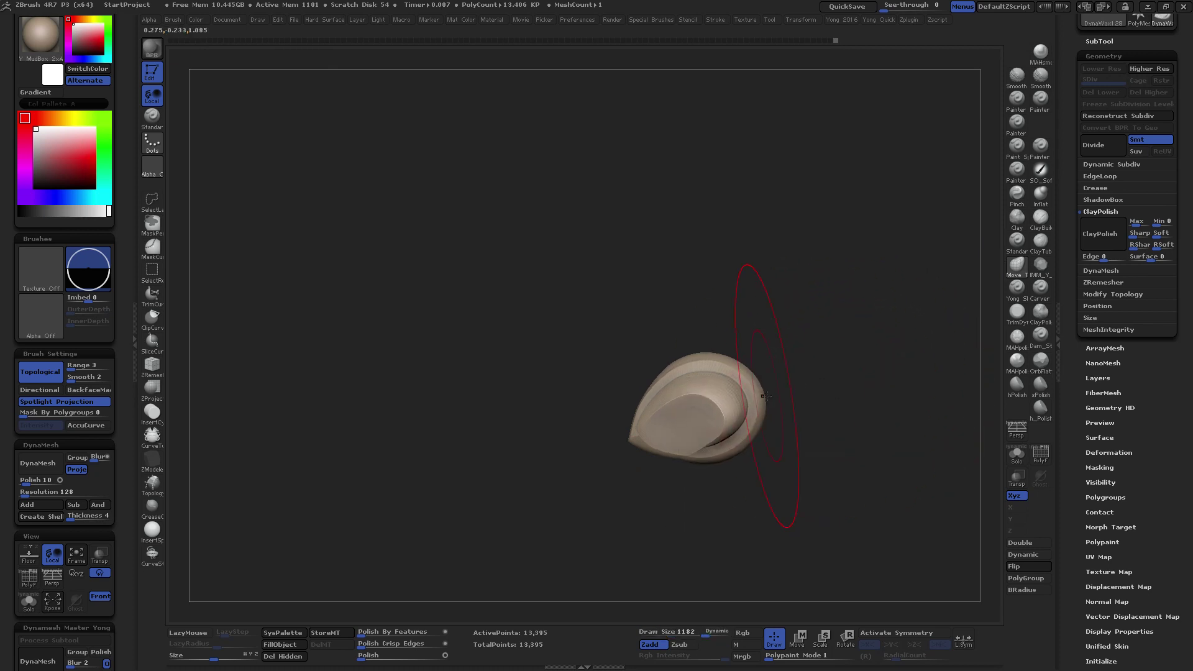
left_click_drag(767, 396, 766, 377)
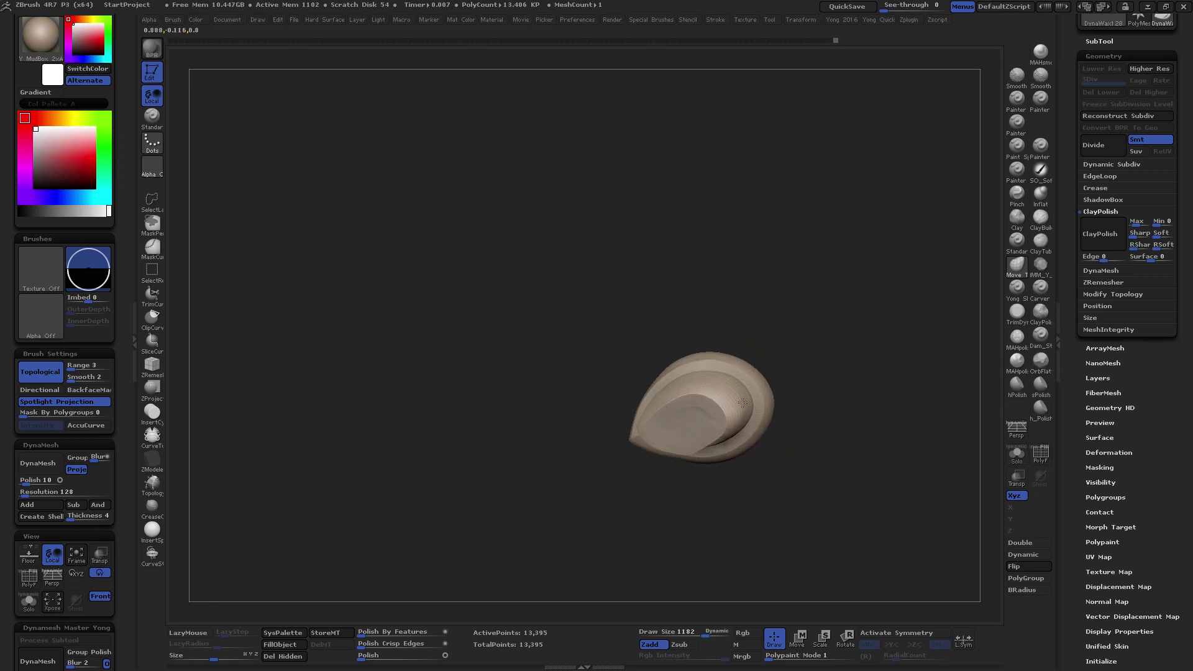
key("space")
mouse_move(736, 404)
left_mouse_down()
mouse_move(751, 357)
mouse_move(693, 359)
mouse_move(692, 386)
mouse_move(715, 409)
mouse_move(738, 394)
mouse_move(710, 441)
mouse_move(743, 379)
left_mouse_up()
key("space")
key("shift")
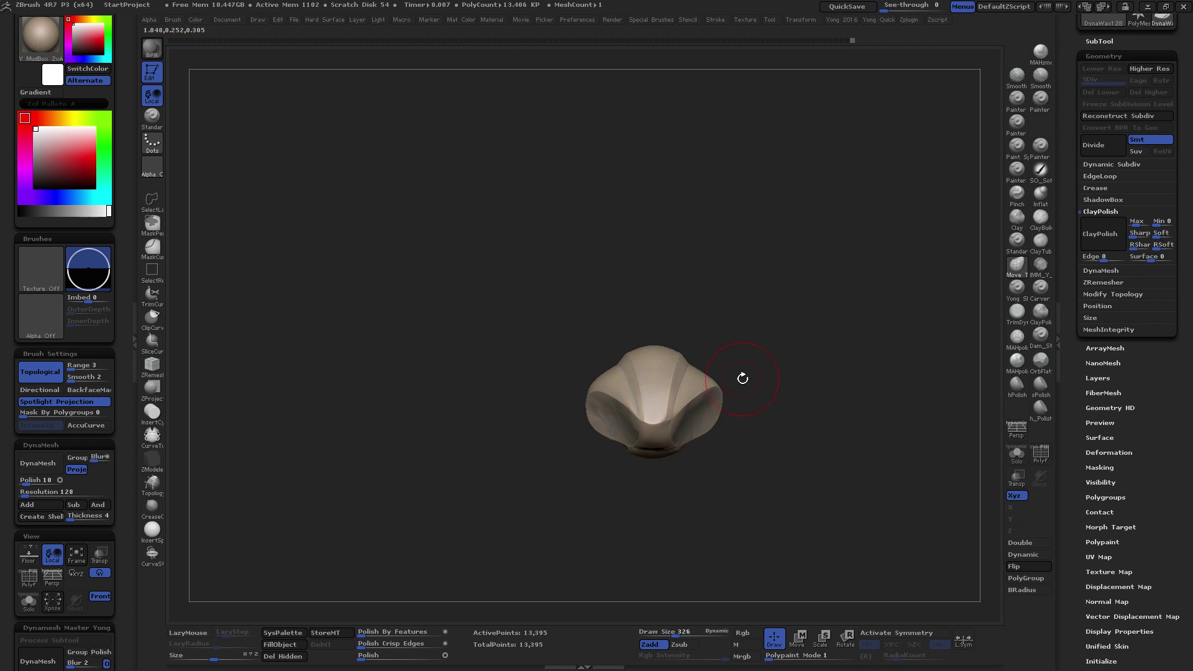
key("space")
Mirror And Weld the shell across X and enable X symmetry
left_click(751, 513)
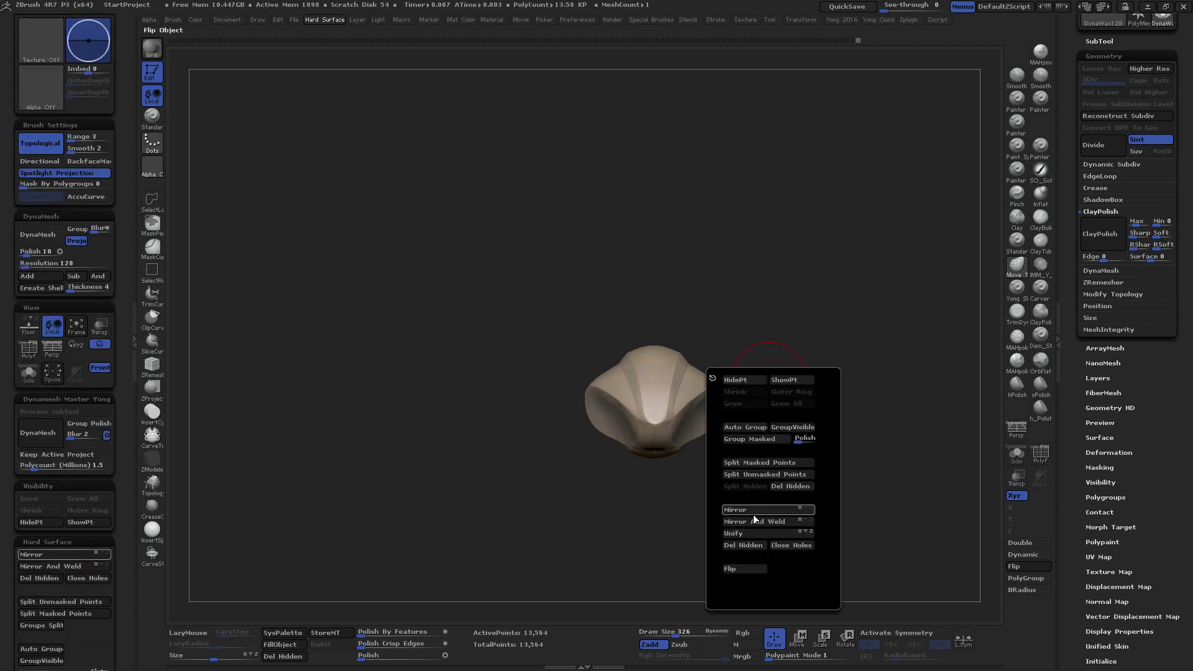
left_click(888, 633)
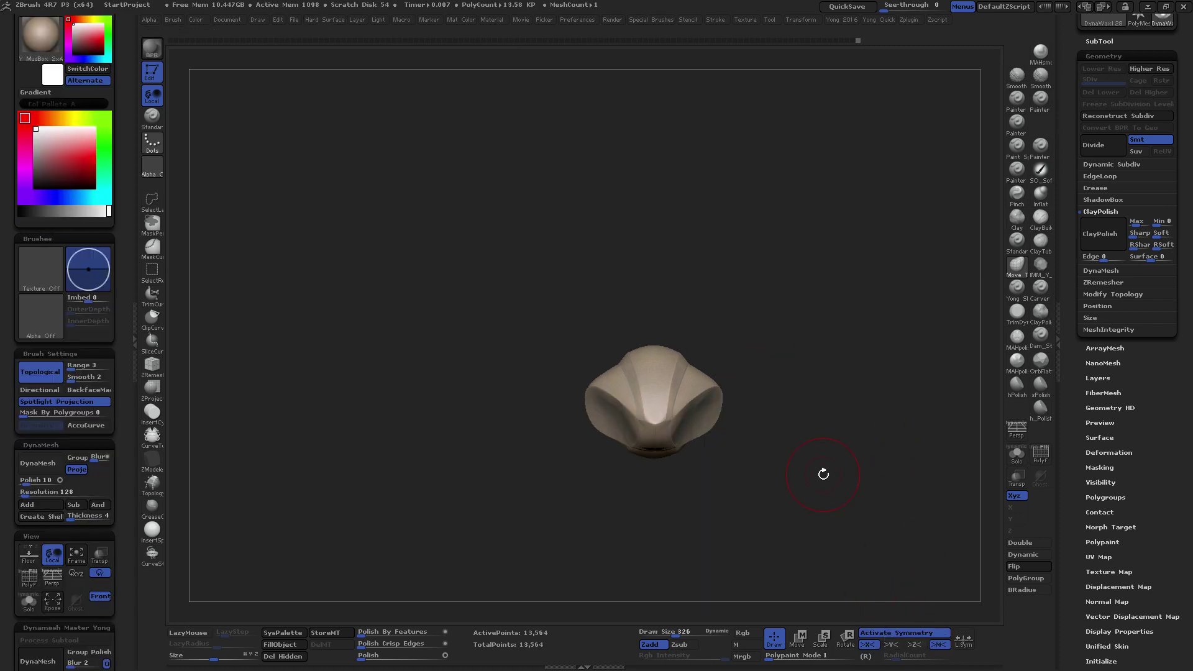
left_click_drag(824, 475, 759, 479)
left_click(1041, 457)
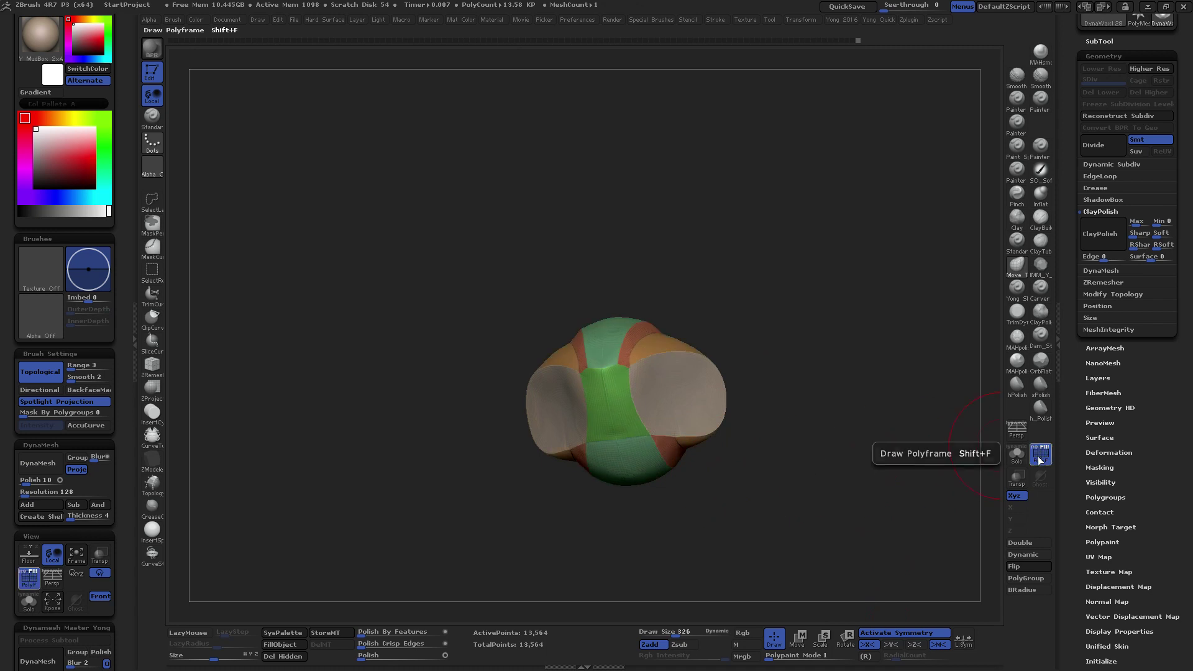
left_click(1041, 457)
mouse_move(794, 437)
left_mouse_down()
mouse_move(672, 391)
mouse_move(616, 349)
left_mouse_up()
Smooth the symmetric shell at draw size 145 and inspect it from several sides
key("space")
mouse_move(619, 399)
left_mouse_down()
mouse_move(604, 536)
mouse_move(594, 438)
left_mouse_up()
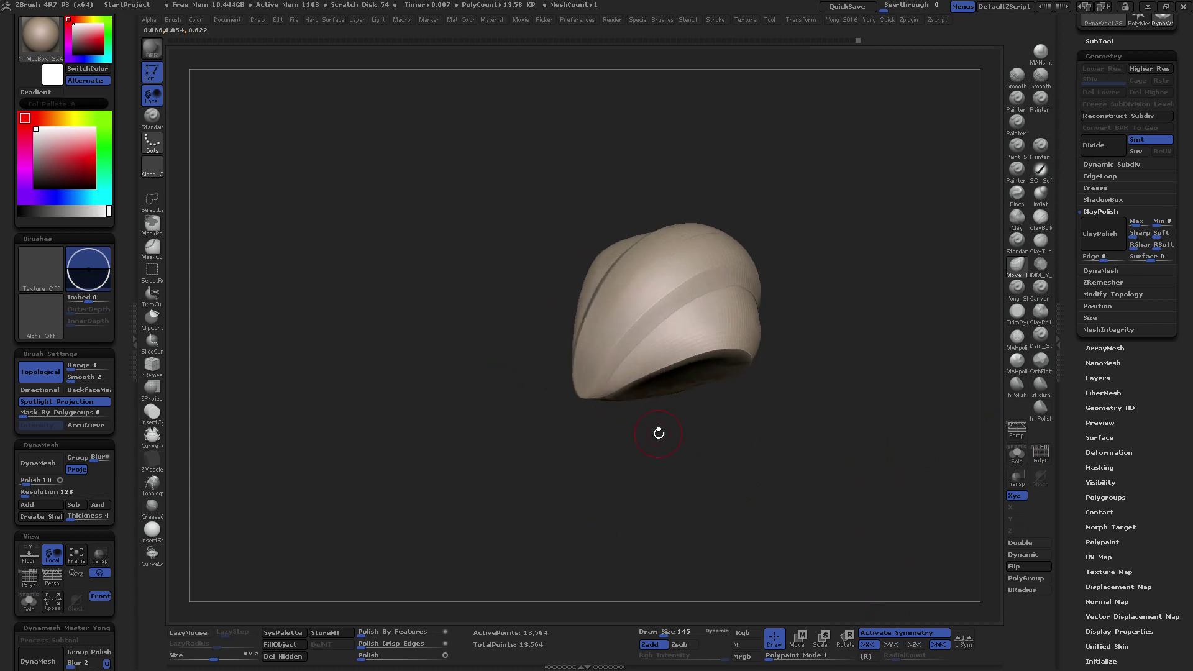
key("shift")
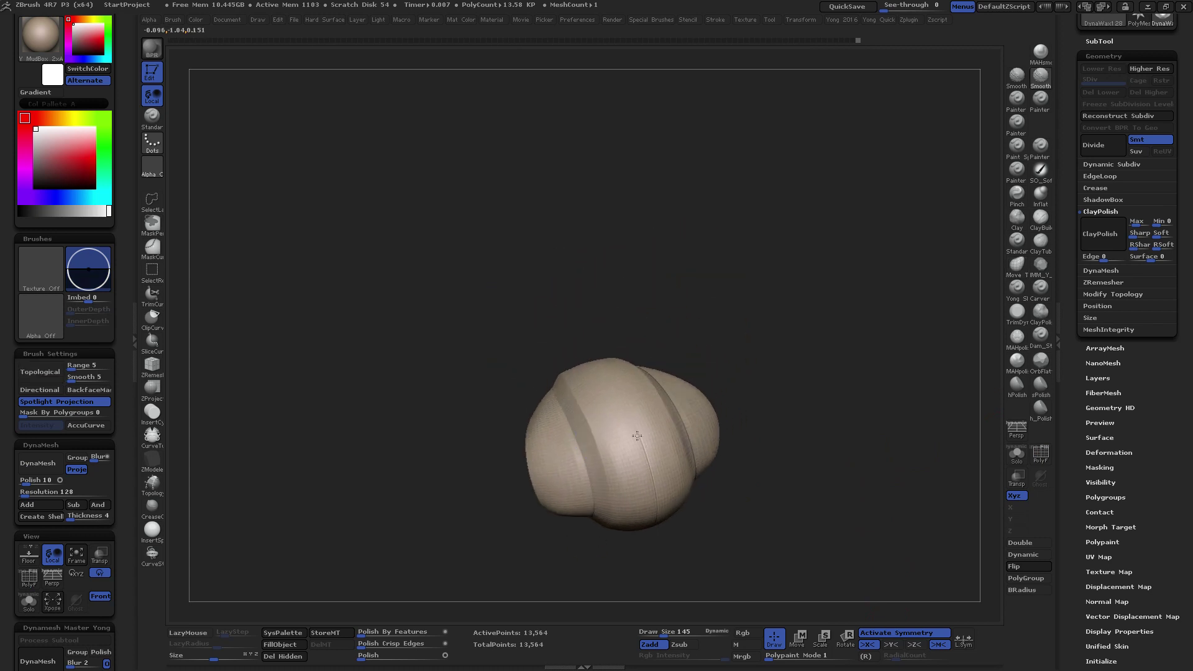
left_click_drag(654, 533, 645, 411)
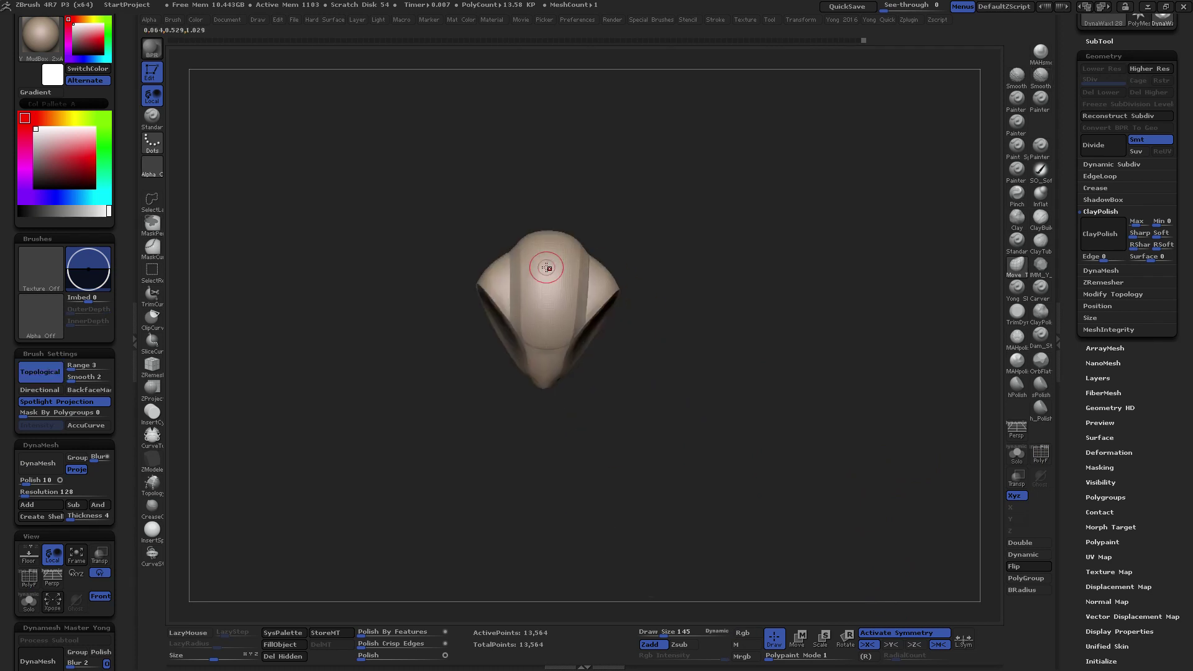
left_click_drag(645, 410, 549, 305, "alt")
mouse_move(652, 310)
left_mouse_down()
mouse_move(606, 371)
mouse_move(658, 333)
mouse_move(673, 338)
mouse_move(639, 408)
mouse_move(641, 452)
mouse_move(580, 421)
mouse_move(639, 405)
mouse_move(617, 474)
mouse_move(653, 483)
mouse_move(614, 476)
left_mouse_up()
mouse_move(635, 405)
left_mouse_down()
mouse_move(659, 418)
mouse_move(639, 413)
left_mouse_up()
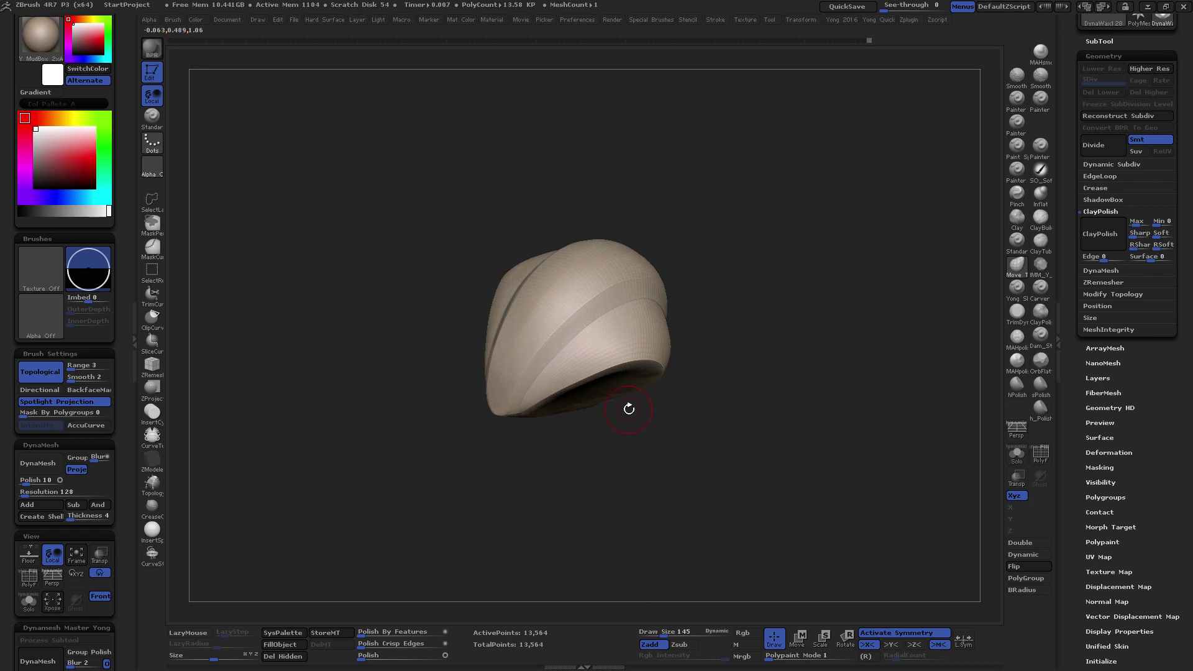
mouse_move(629, 459)
left_mouse_down()
mouse_move(699, 376)
mouse_move(674, 410)
mouse_move(675, 401)
left_mouse_up()
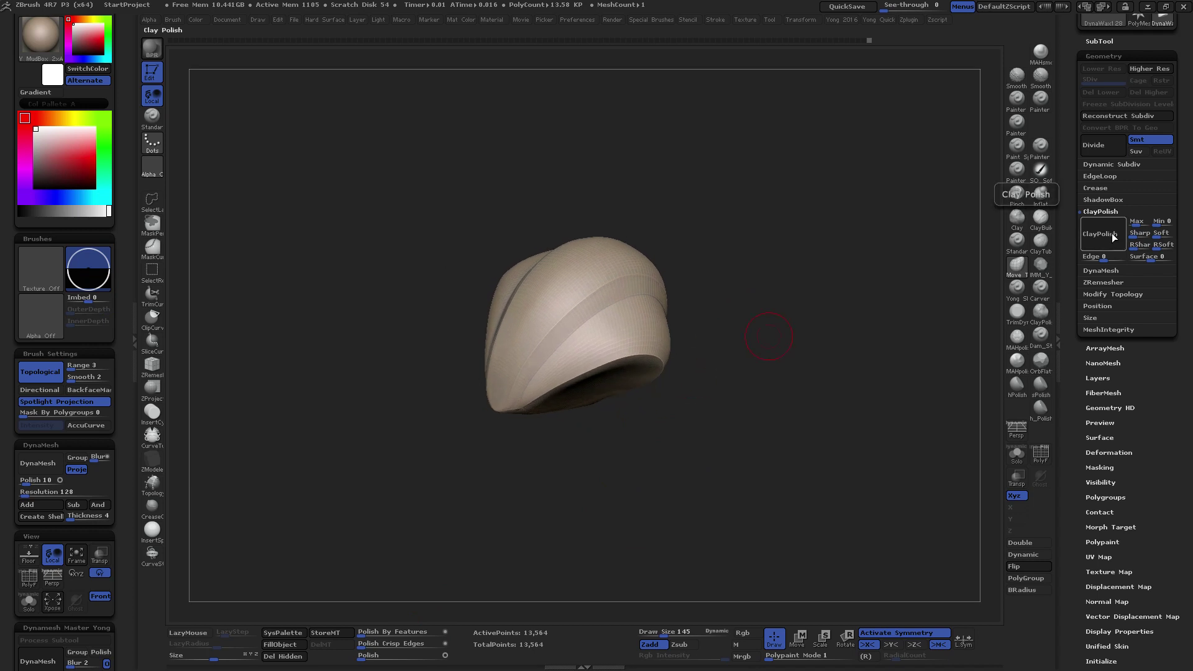
Display the shell's polygroup colours and wireframe, and inspect its inner opening
left_click(1041, 454)
left_click_drag(932, 398, 902, 372)
left_click_drag(784, 341, 808, 398, "alt")
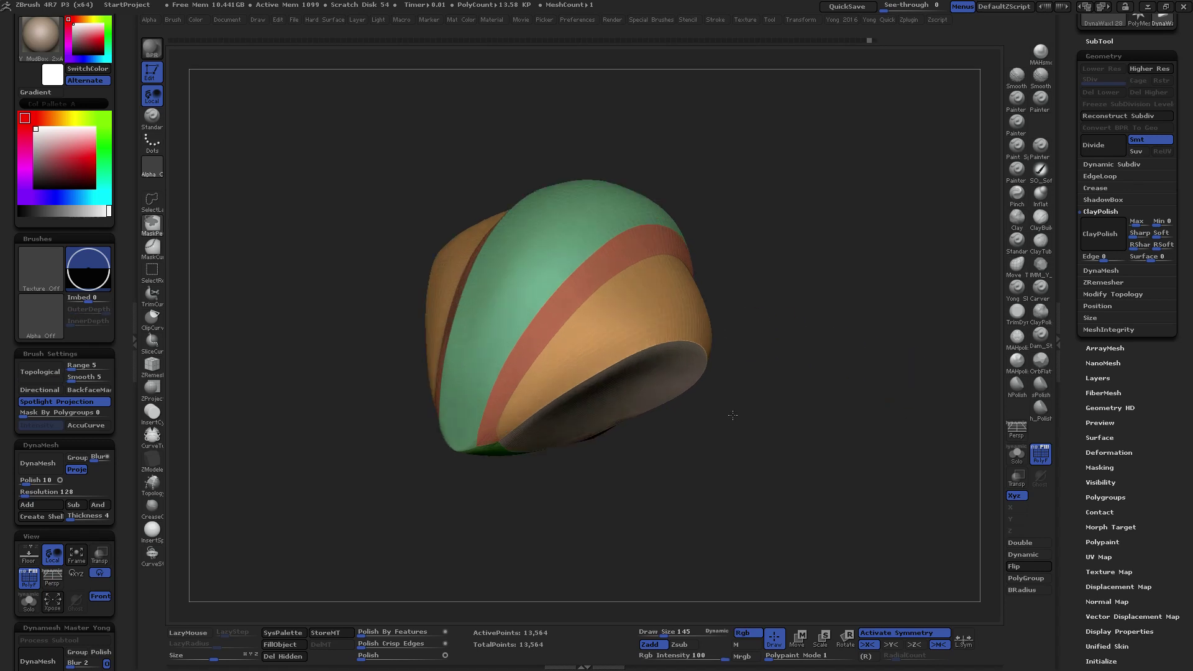
left_click(1017, 267)
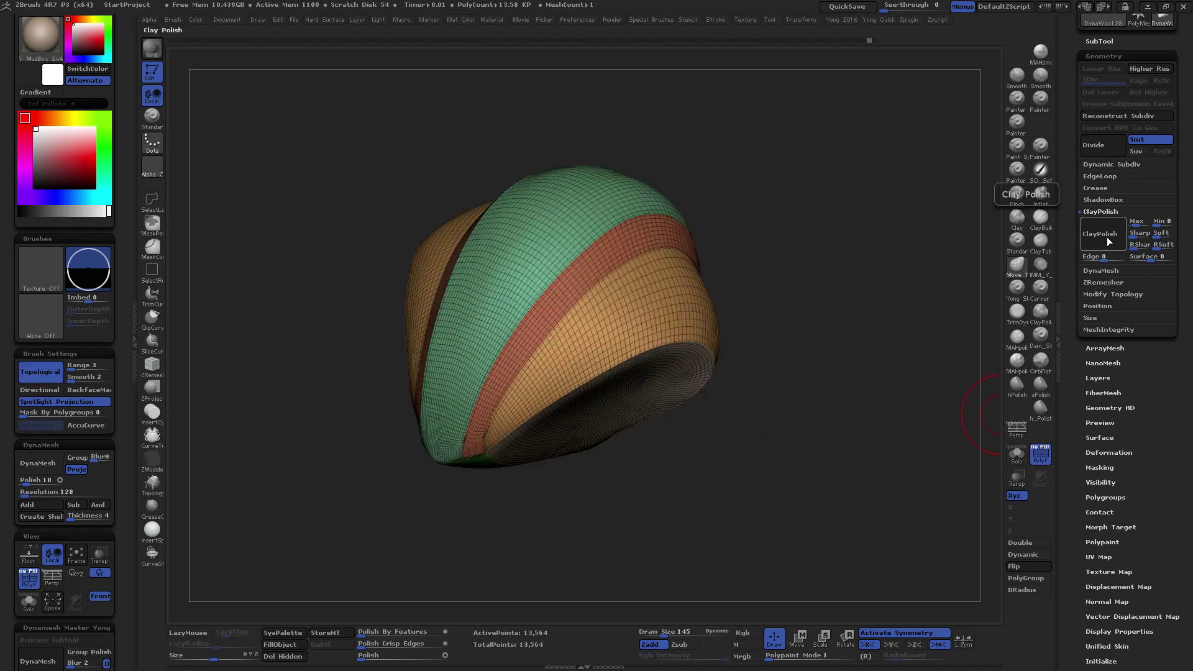
left_click(1109, 176)
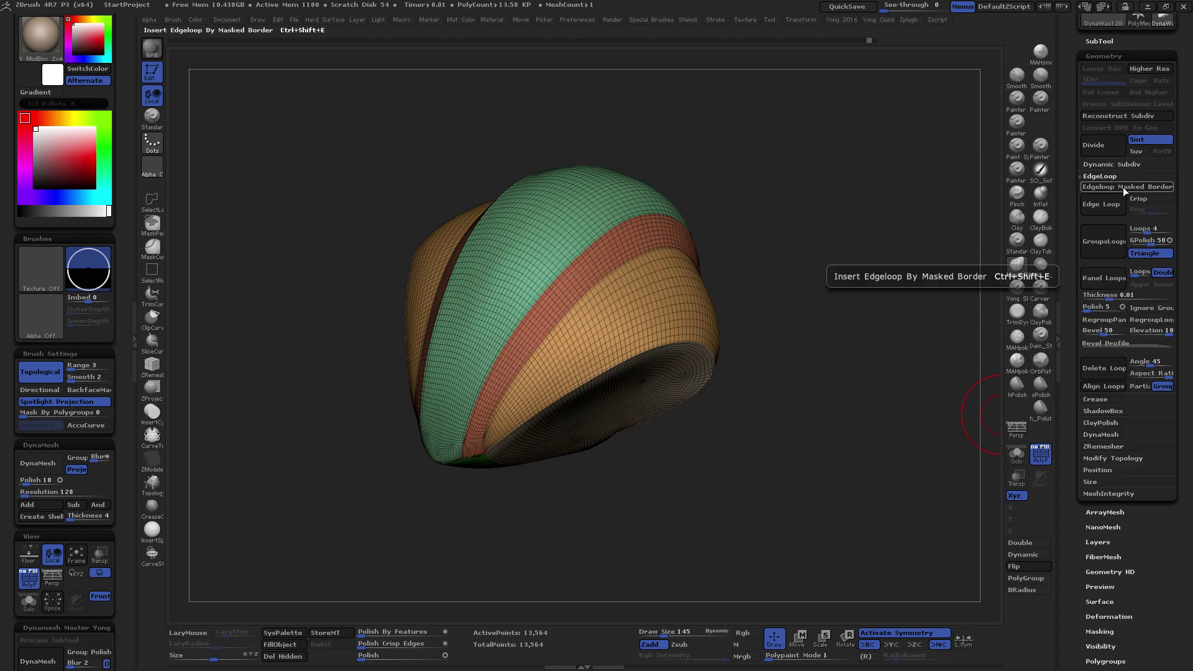
left_click_drag(714, 516, 638, 319)
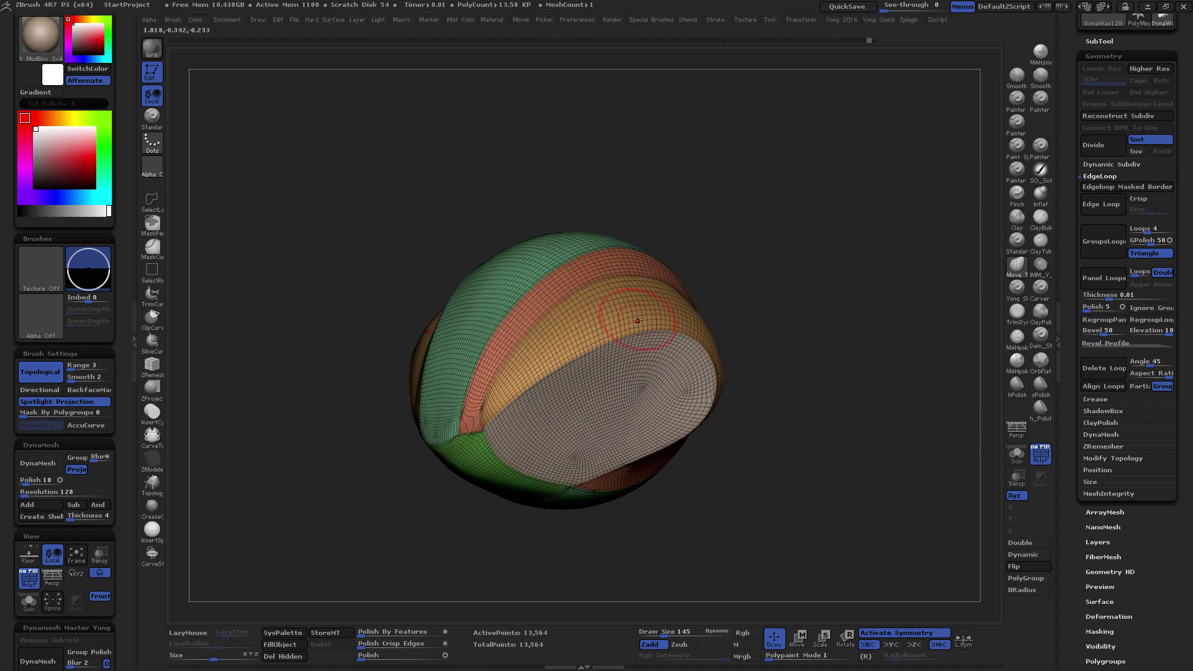
Trial a ZRemesh with FreezeGroups and KeepGroups on, then undo it
left_click(1098, 446)
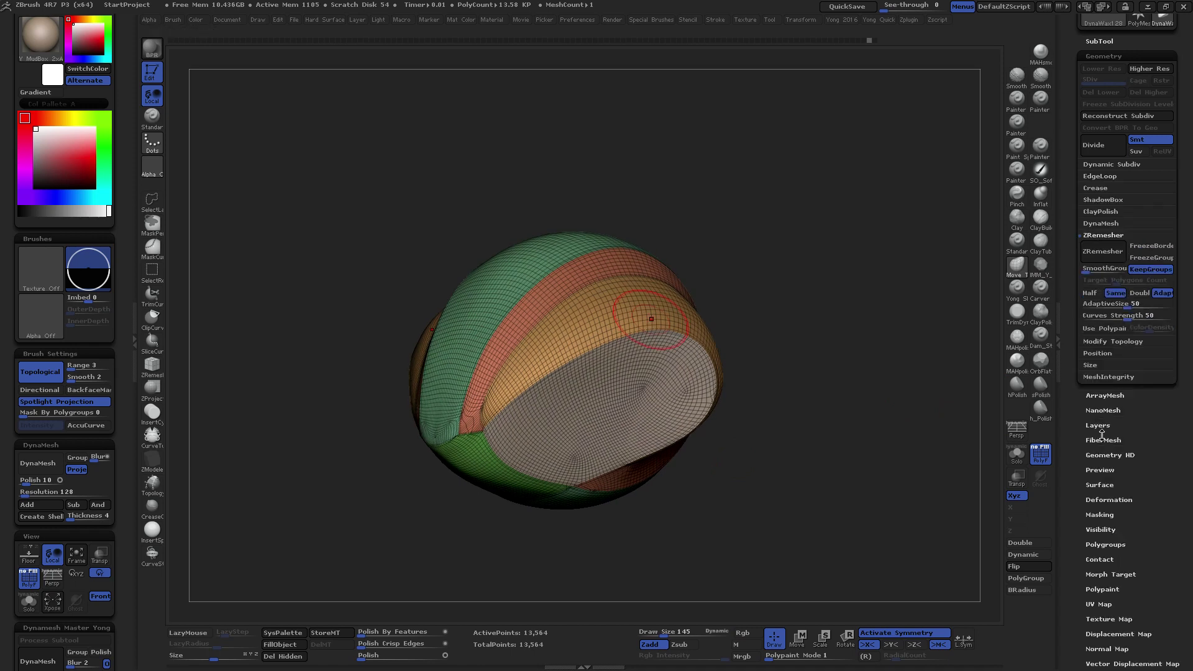
left_click(1155, 260)
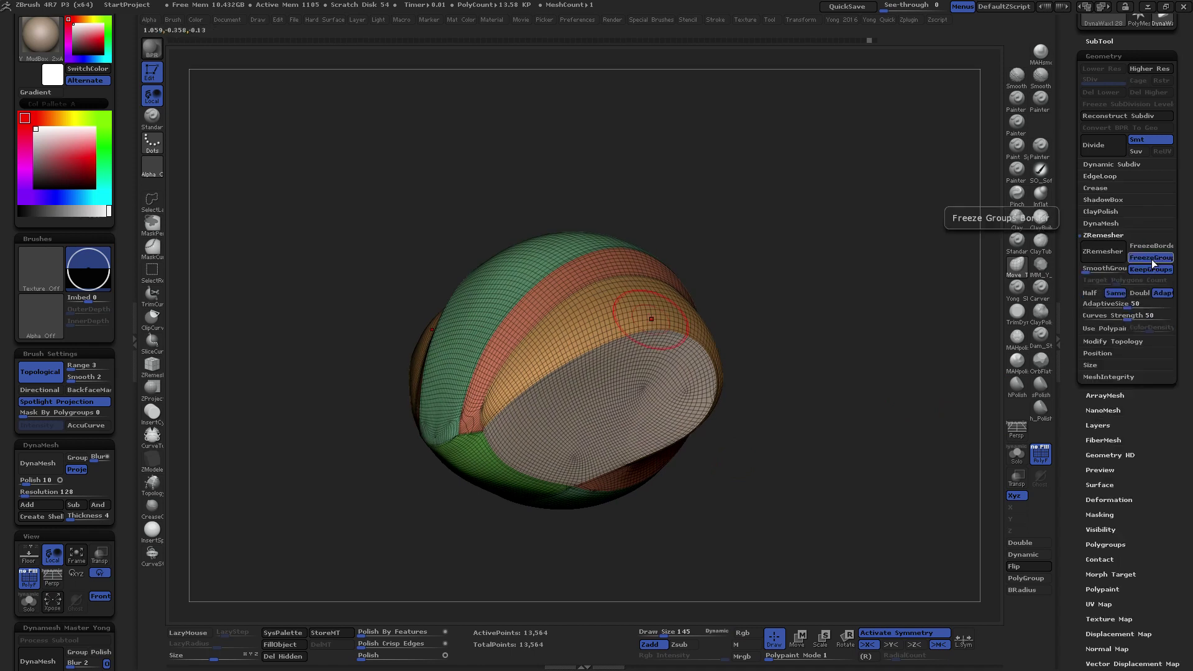
left_click(1104, 253)
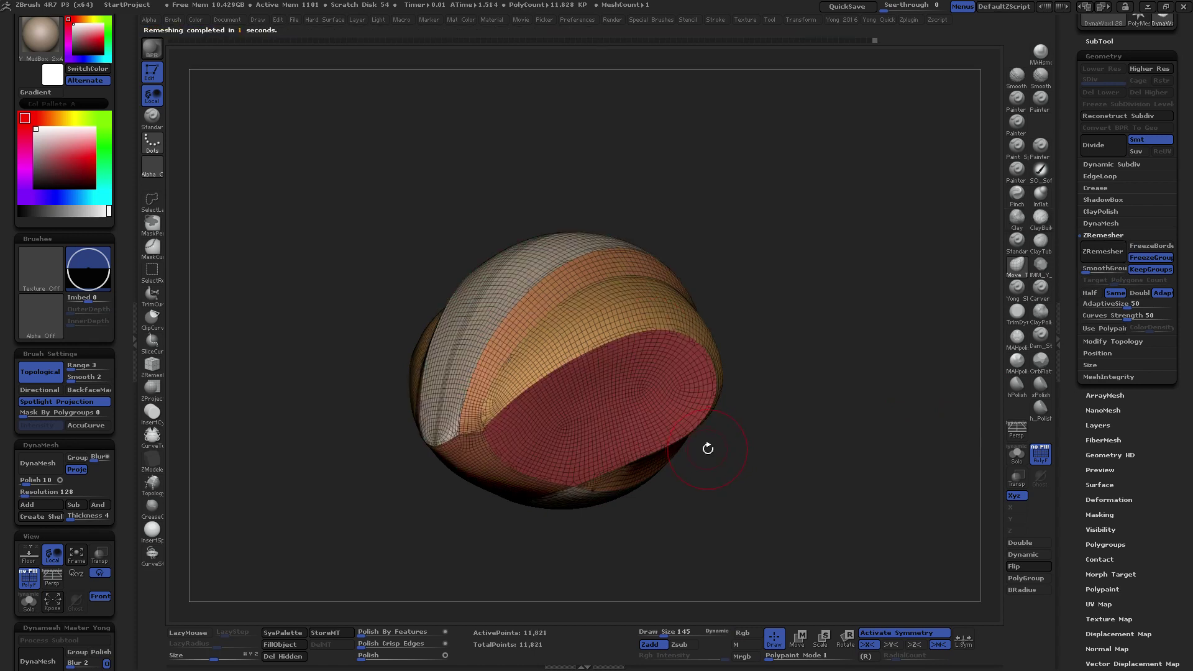
left_click_drag(728, 434, 718, 445)
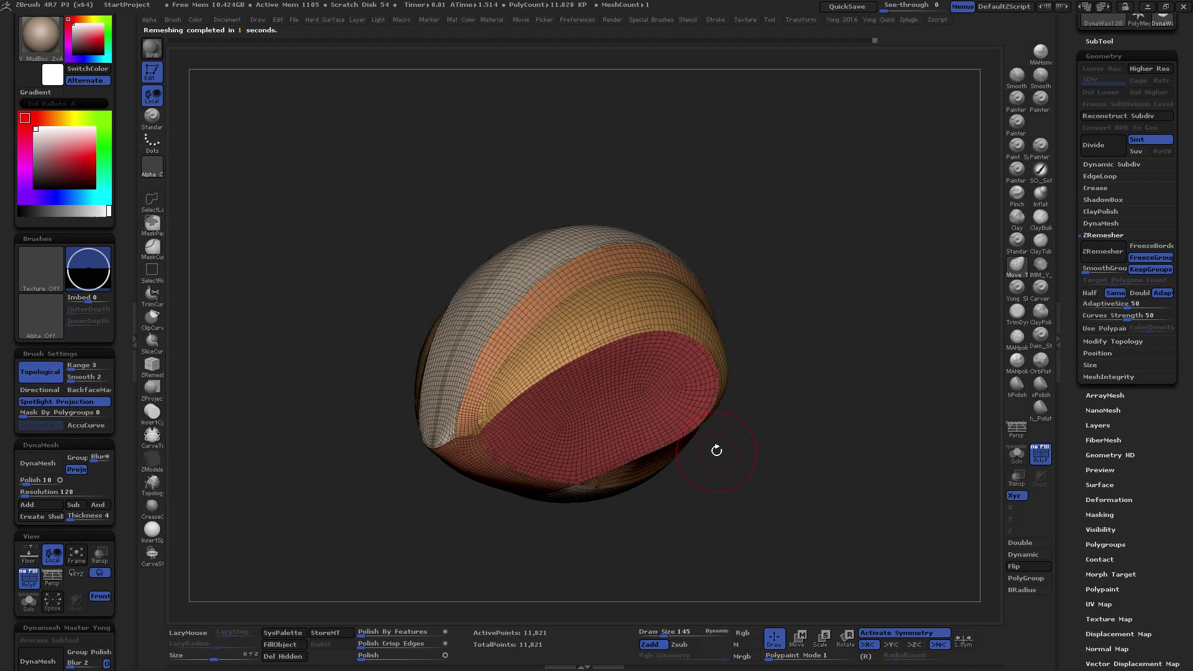
key("ctrl+z")
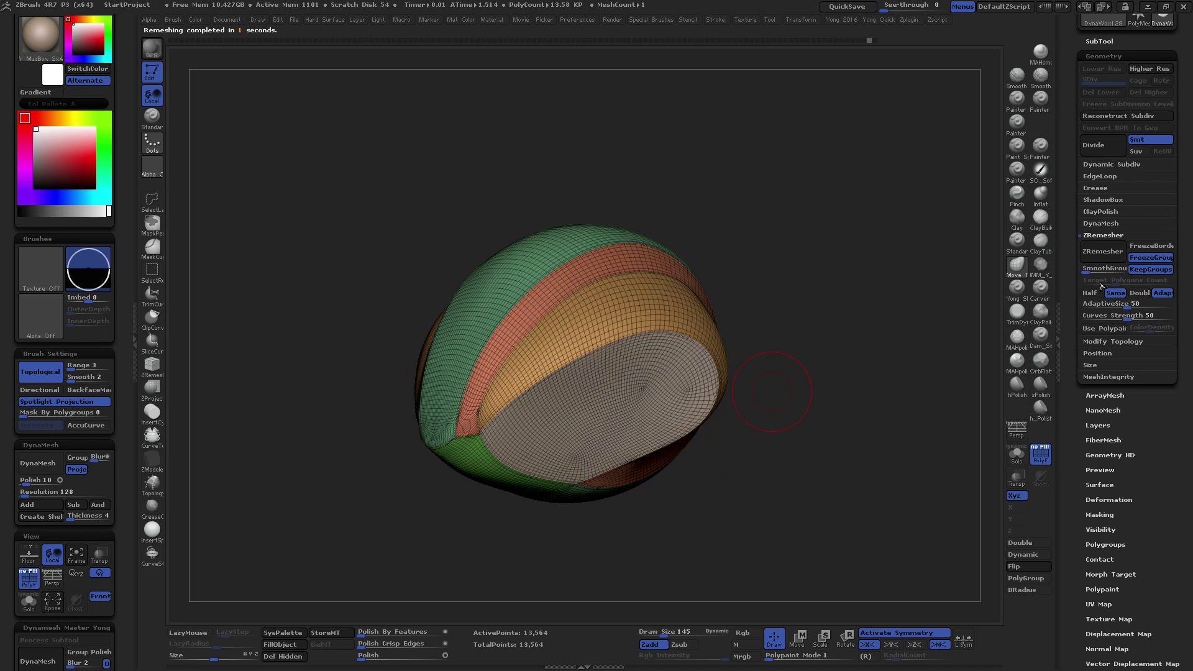
Compare ZRemeshes with FreezeGroups off, then FreezeGroups on with SmoothGroups 1, undoing each
left_click(1148, 259)
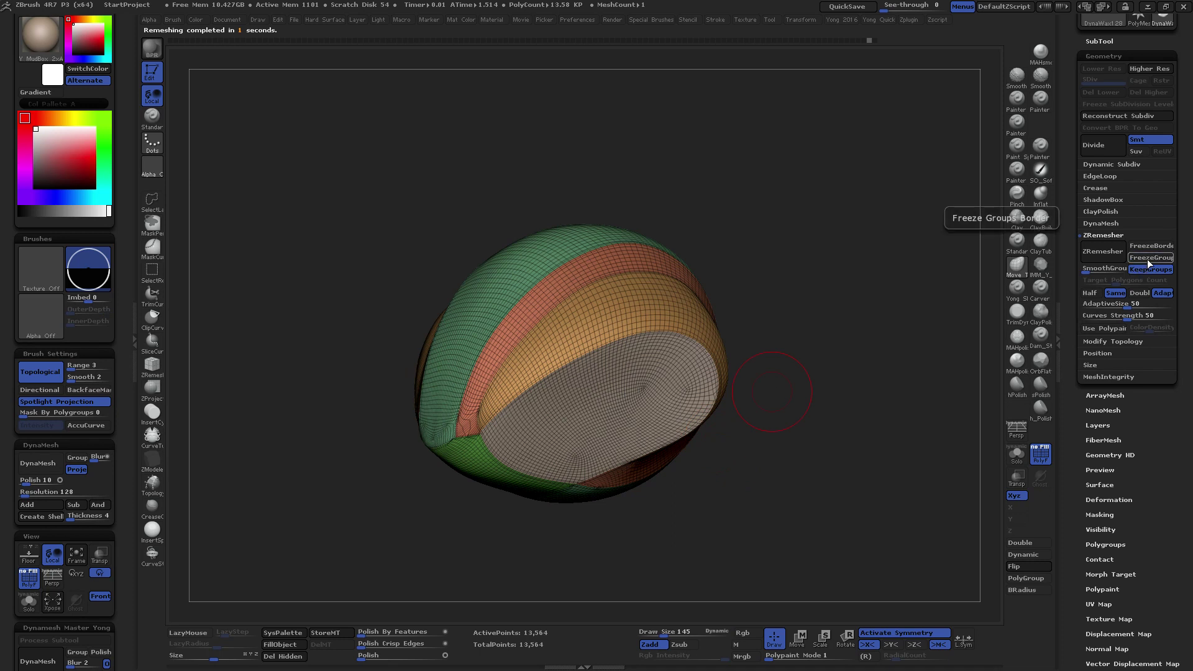
left_click(1109, 257)
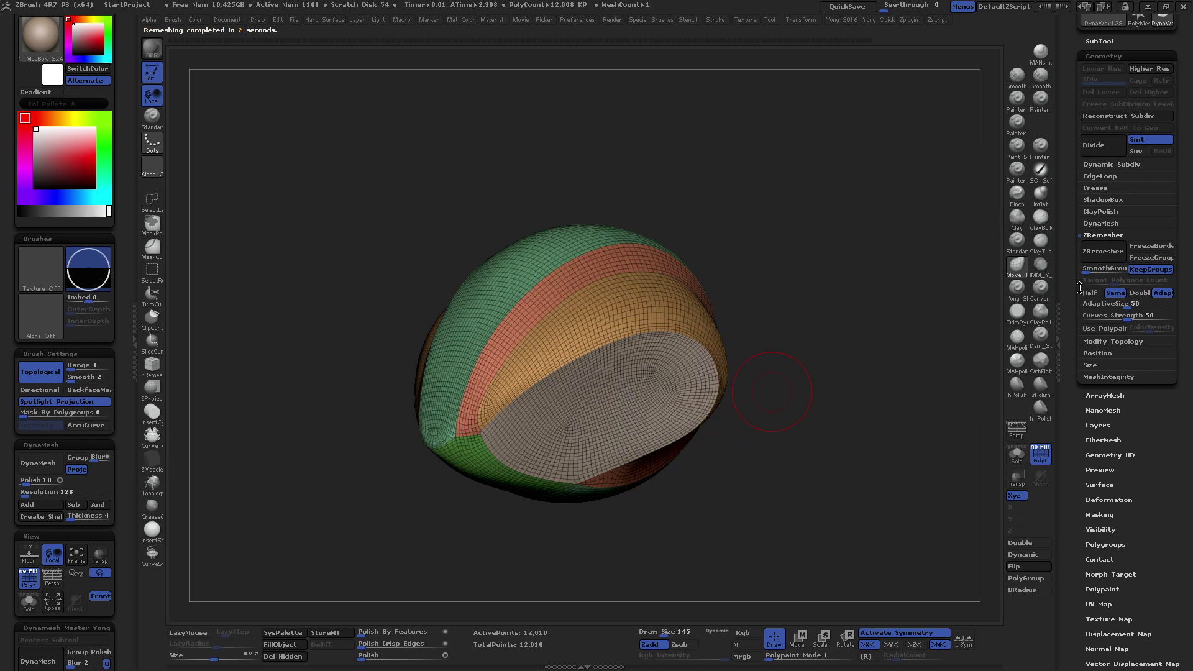
key("ctrl+z")
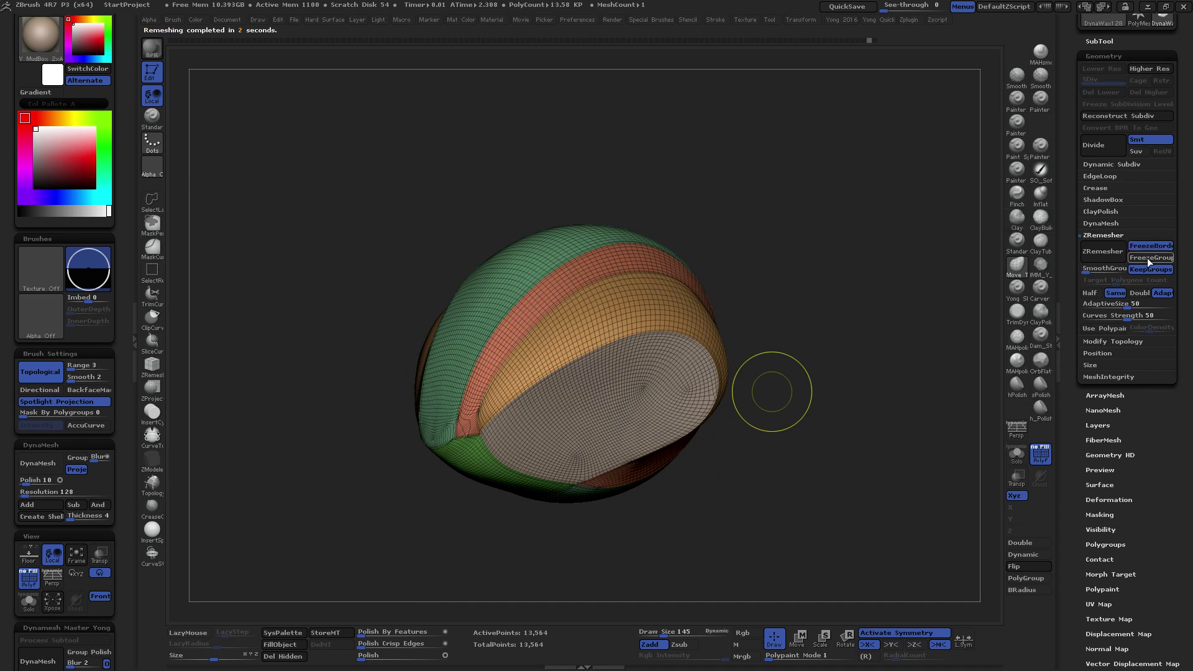
left_click(1147, 259)
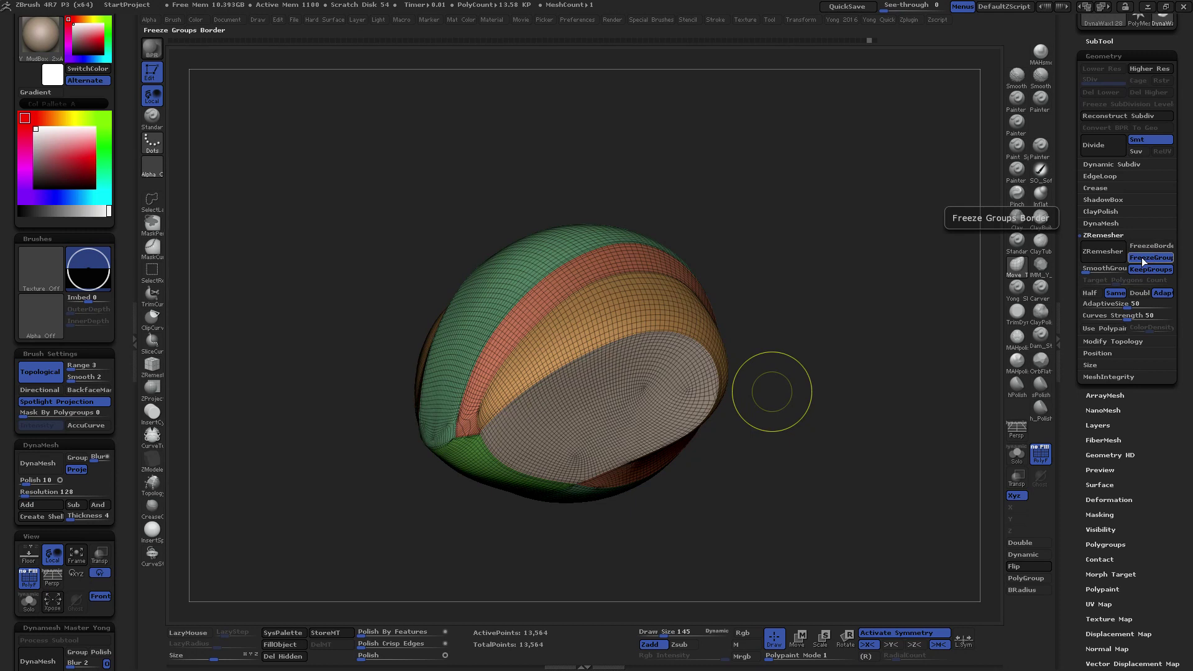
left_click_drag(1119, 270, 1125, 270)
left_click(1113, 252)
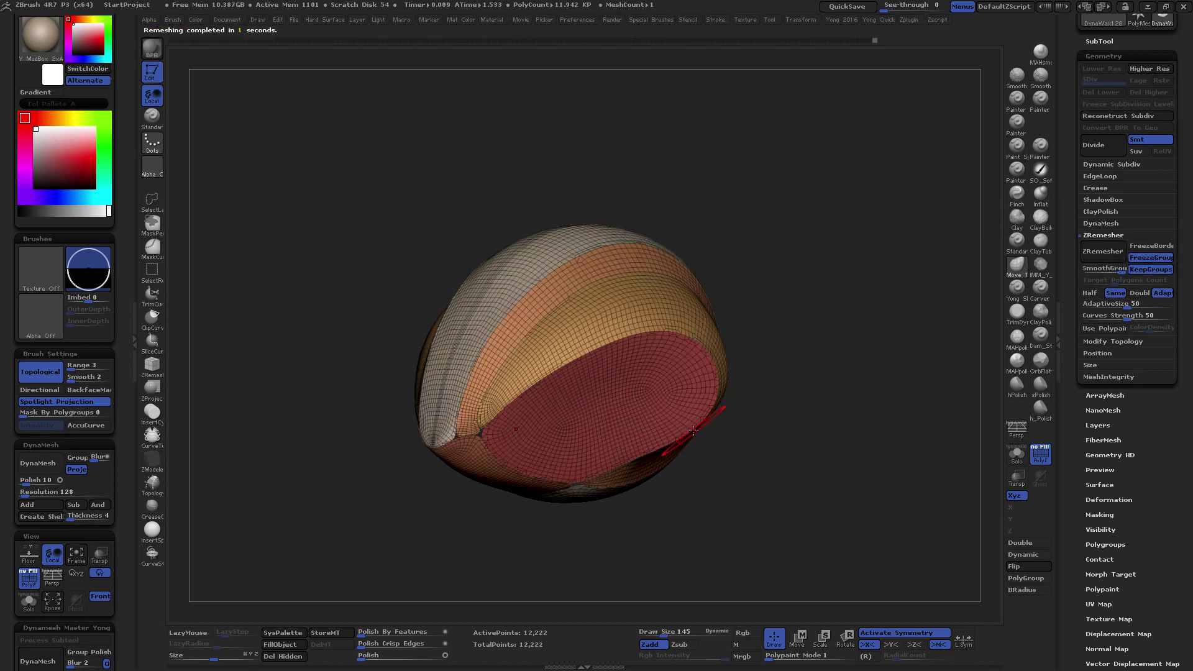
key("ctrl+z")
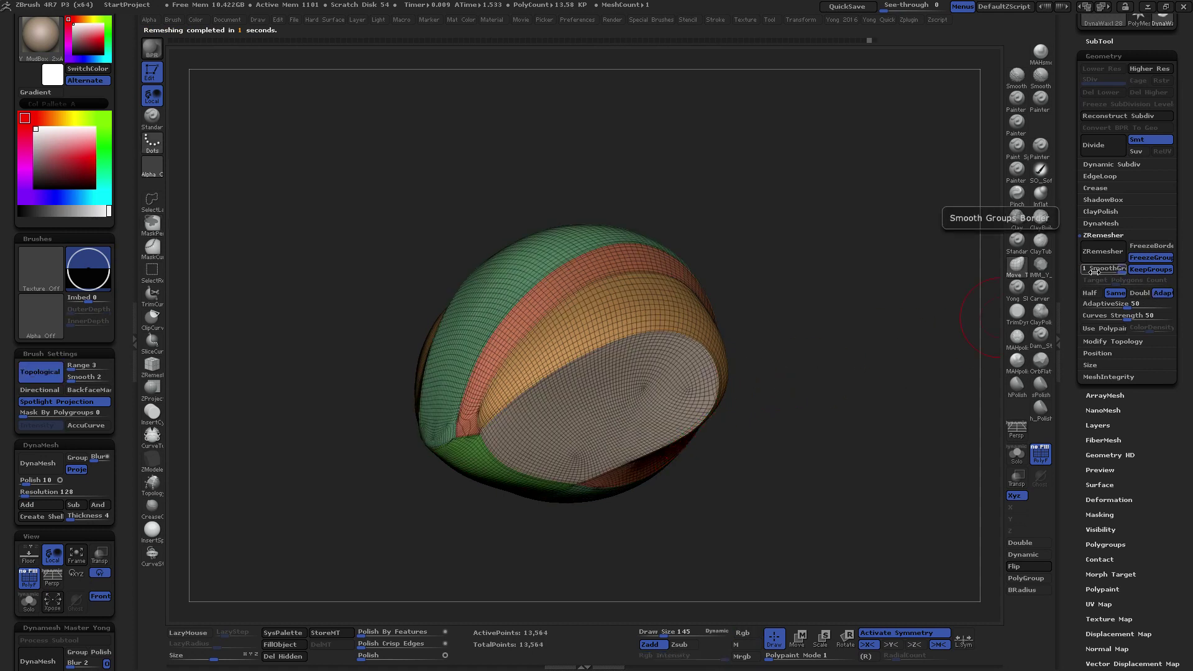
Reset SmoothGroups to 0, toggle FreezeGroups, ZRemesh again and hide the polygroup display
left_click_drag(1094, 272, 1074, 273)
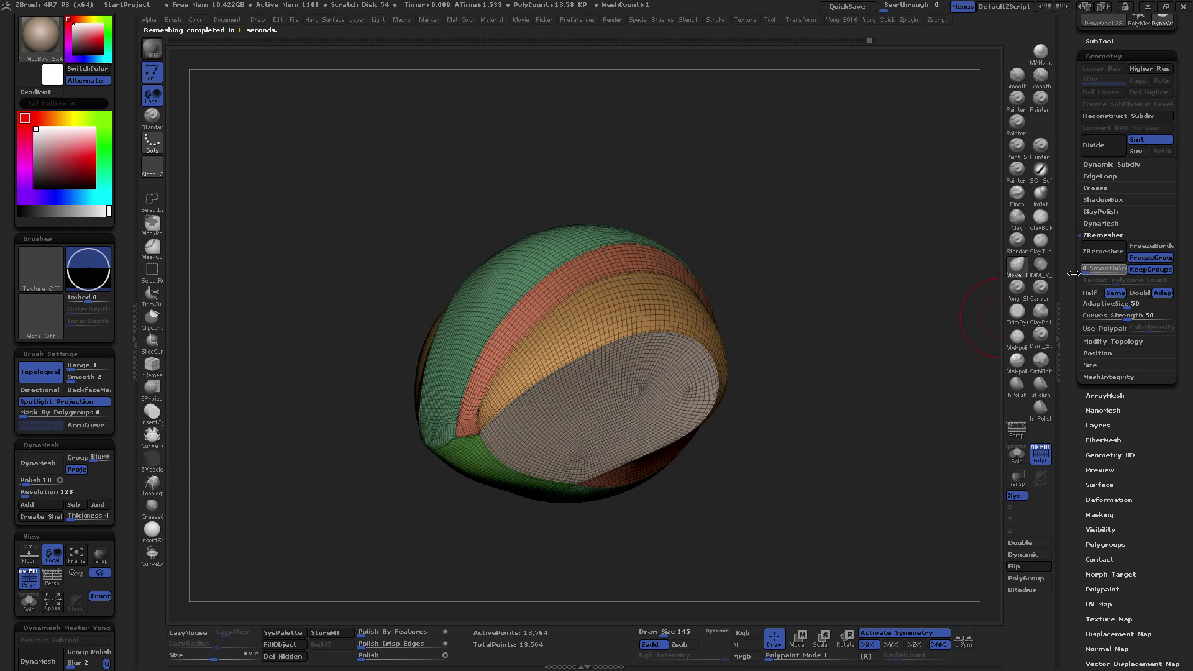
left_click(1158, 259)
left_click(1111, 252)
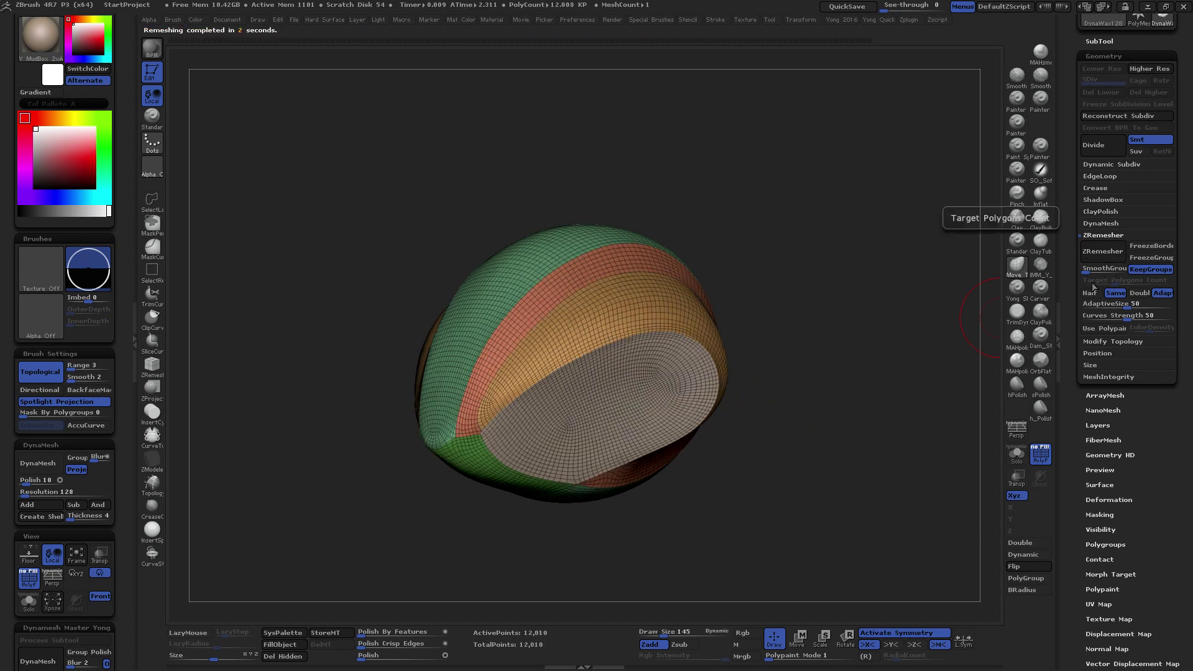
mouse_move(735, 413)
left_mouse_down()
mouse_move(765, 442)
mouse_move(767, 405)
left_mouse_up()
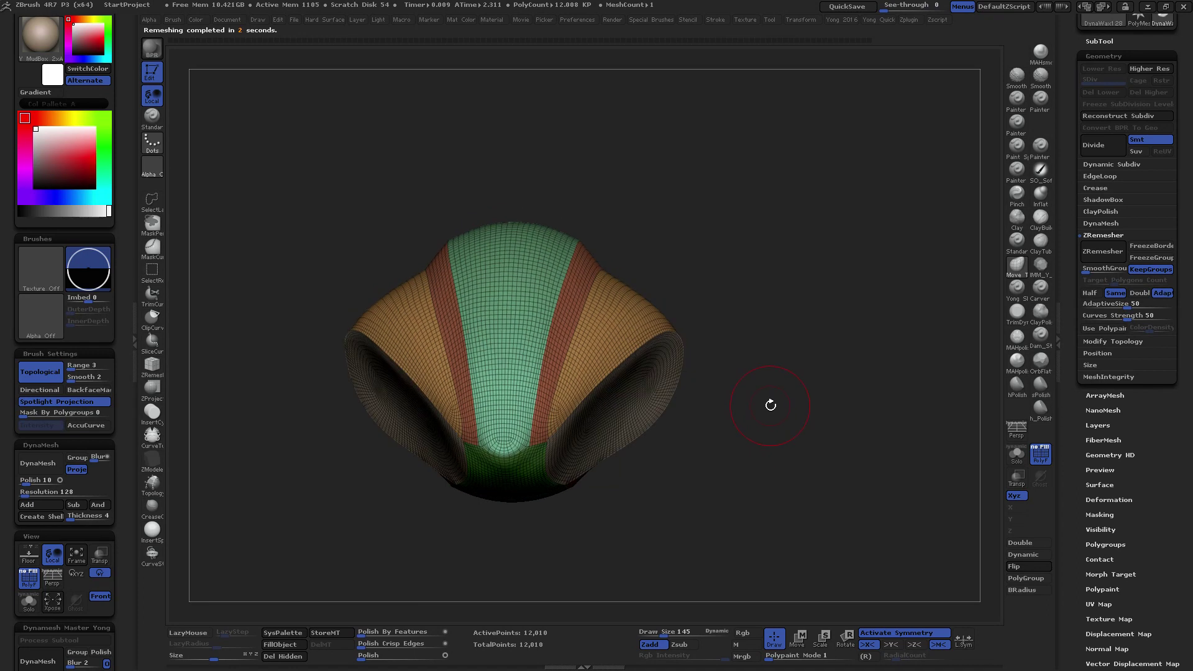
key("ctrl")
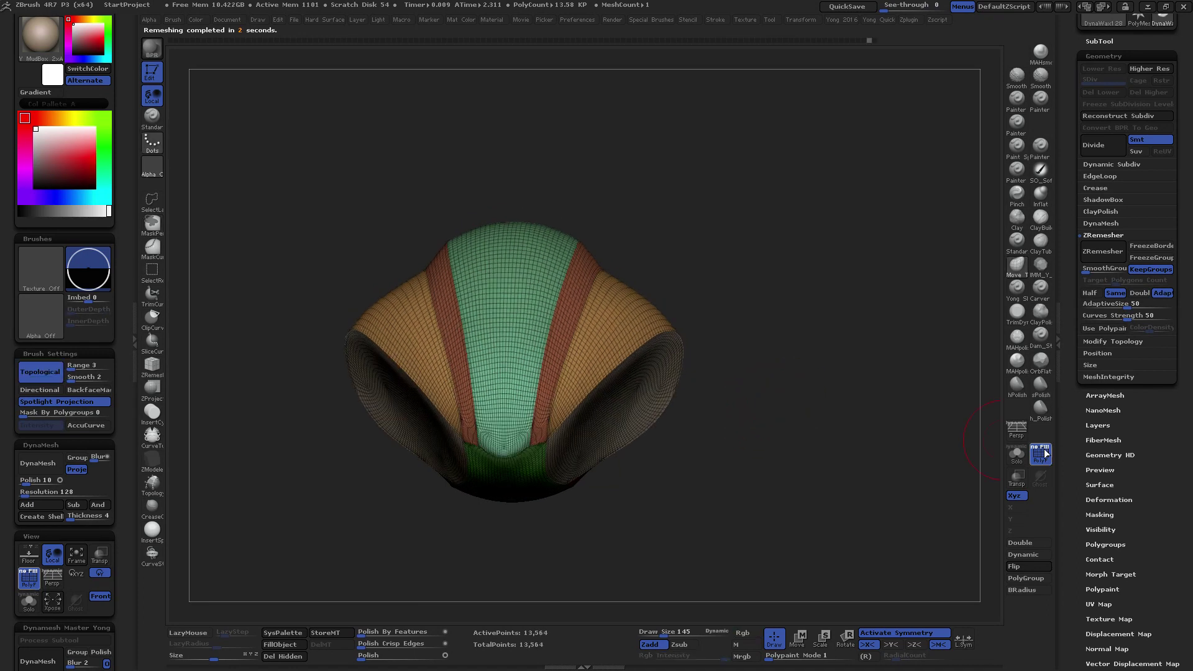
left_click(1046, 454)
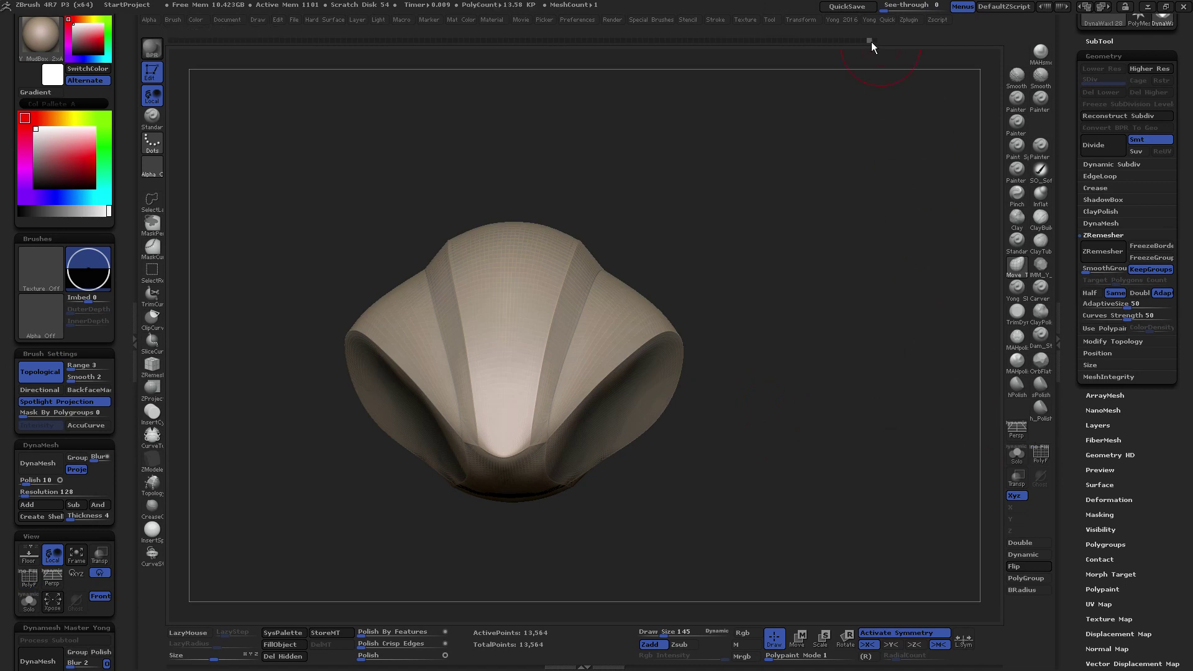
Restore the 12,010-point ZRemeshed state from the undo history and inspect it
left_click_drag(870, 42, 878, 41)
left_click_drag(894, 79, 755, 421)
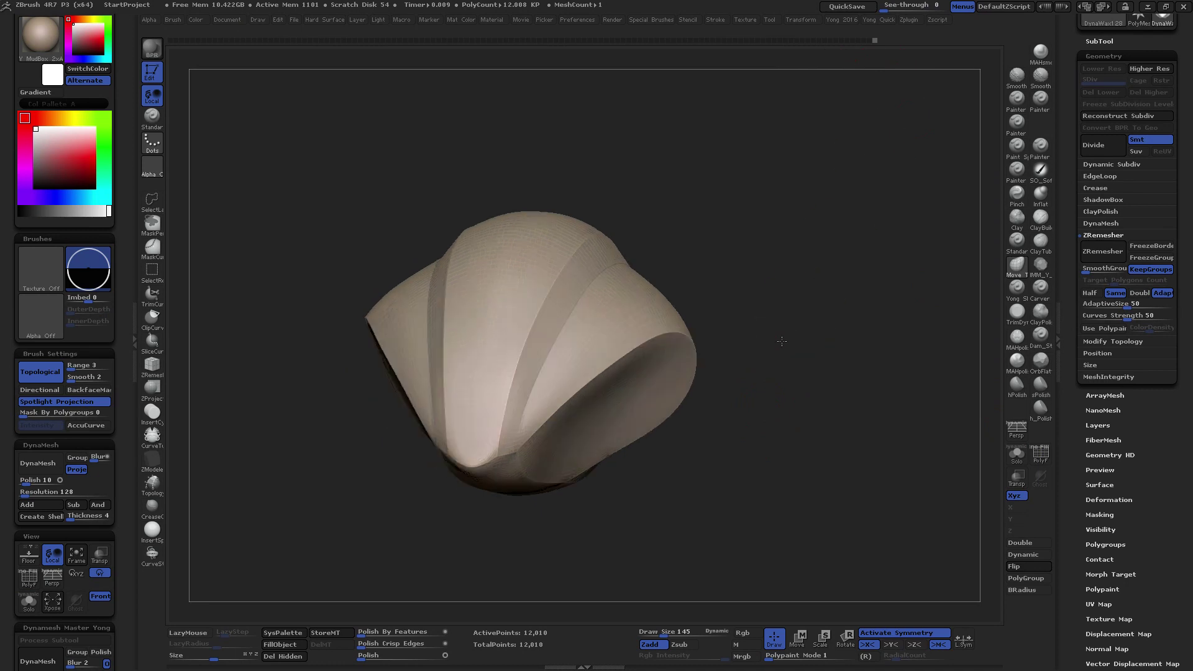
mouse_move(742, 476)
left_mouse_down()
mouse_move(736, 397)
mouse_move(748, 356)
left_mouse_up()
left_click(1040, 456)
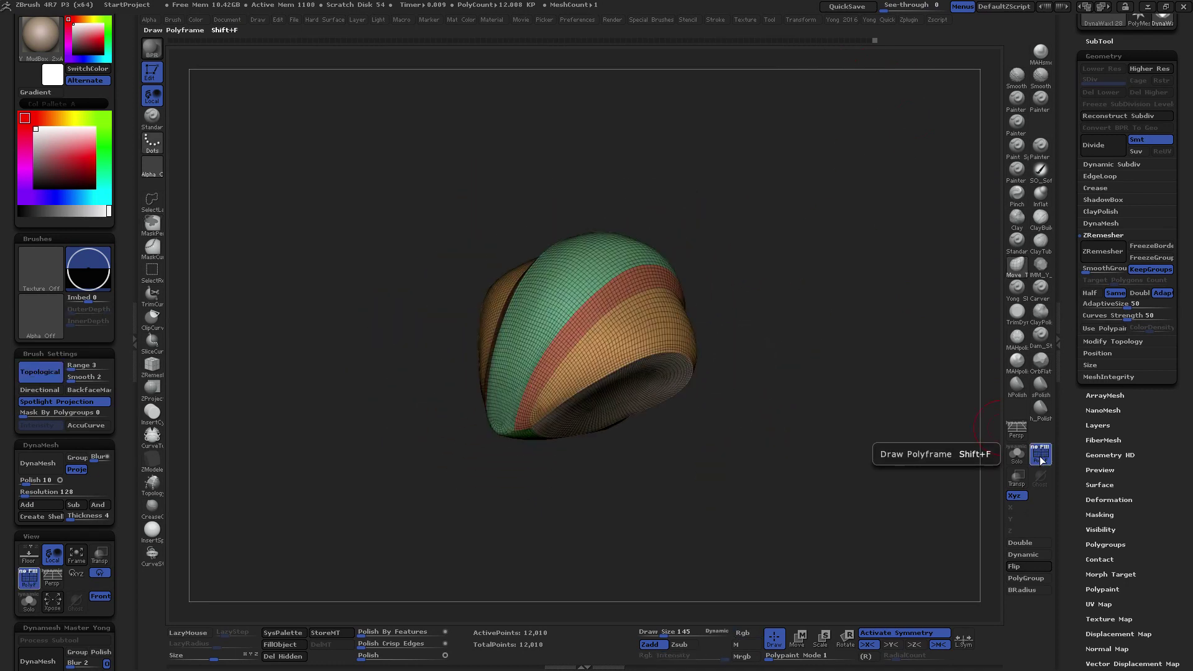
left_click(1040, 458)
mouse_move(910, 437)
left_mouse_down()
mouse_move(683, 352)
mouse_move(682, 333)
mouse_move(644, 446)
mouse_move(627, 410)
left_mouse_up()
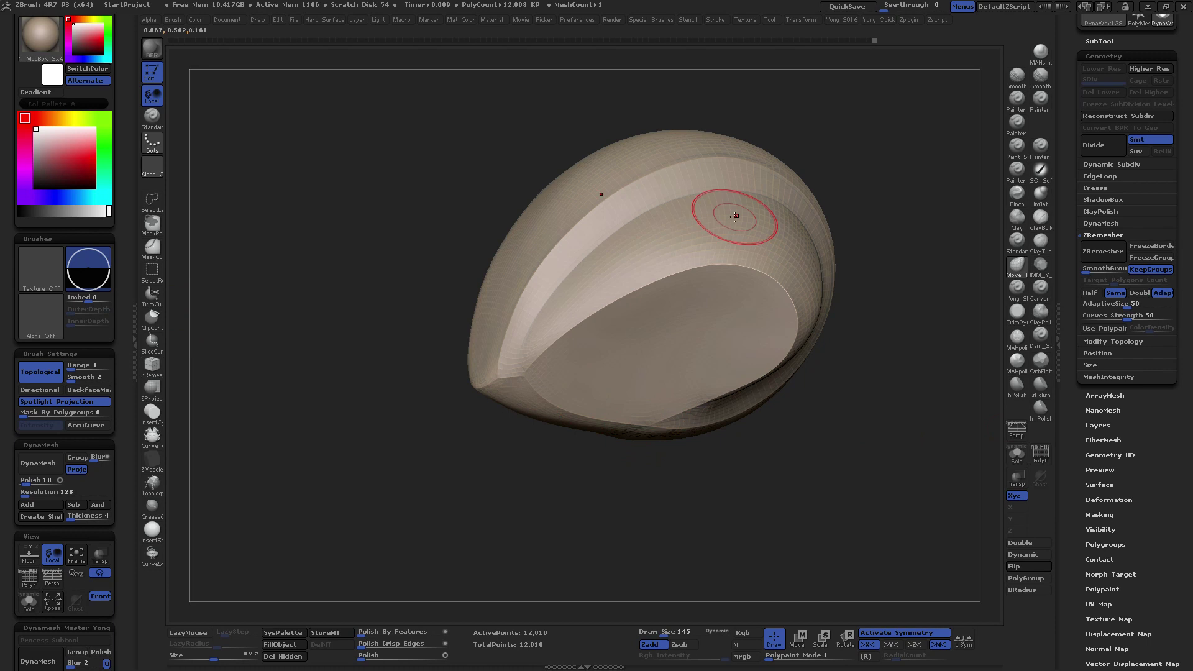
Pick a new sculpting brush with Mask By Polygroups 100 and Draw Size 130
key("b")
left_click(796, 262)
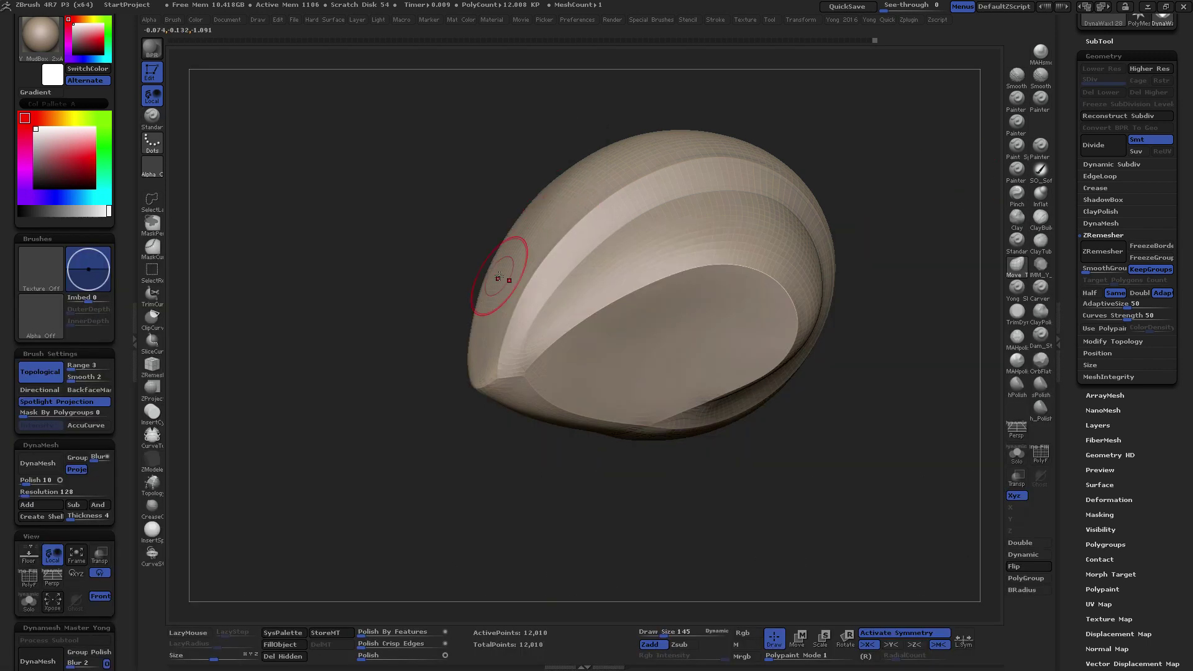
left_click(107, 413)
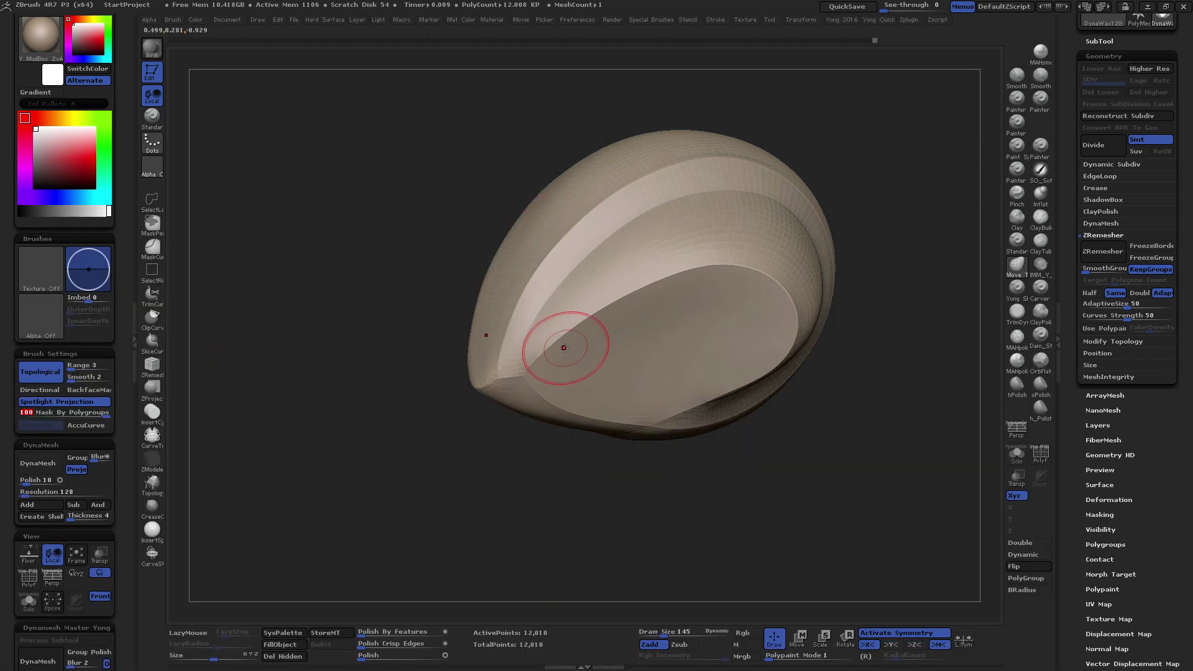
key("space")
left_click_drag(551, 341, 534, 351)
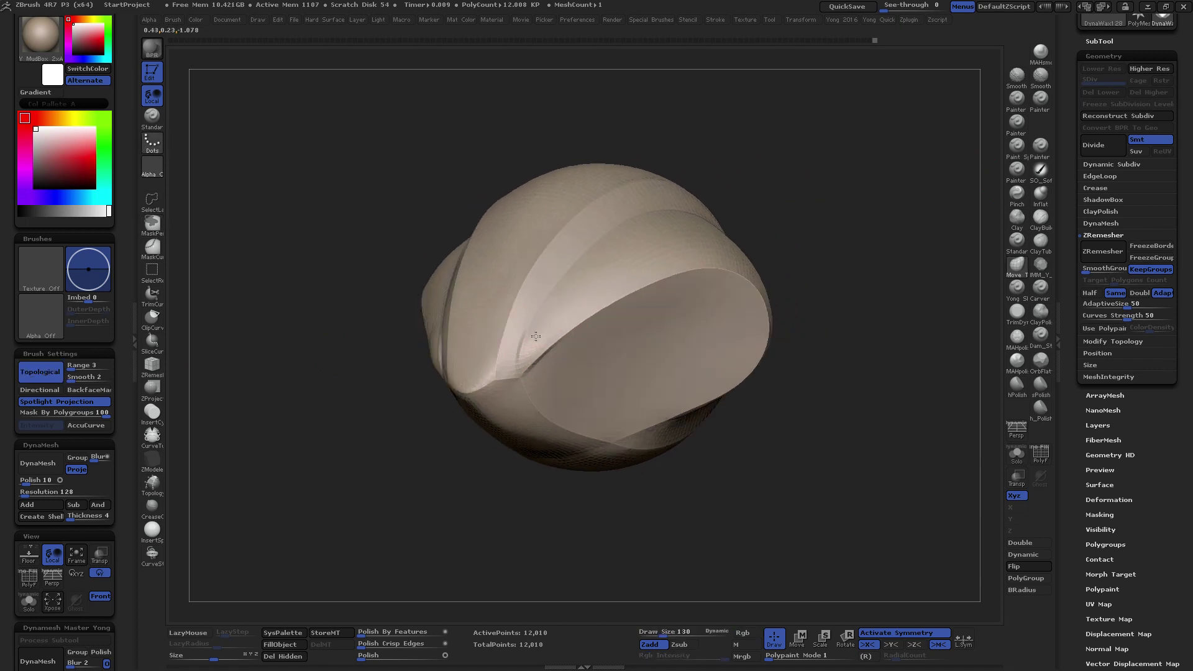
left_click_drag(539, 343, 543, 347)
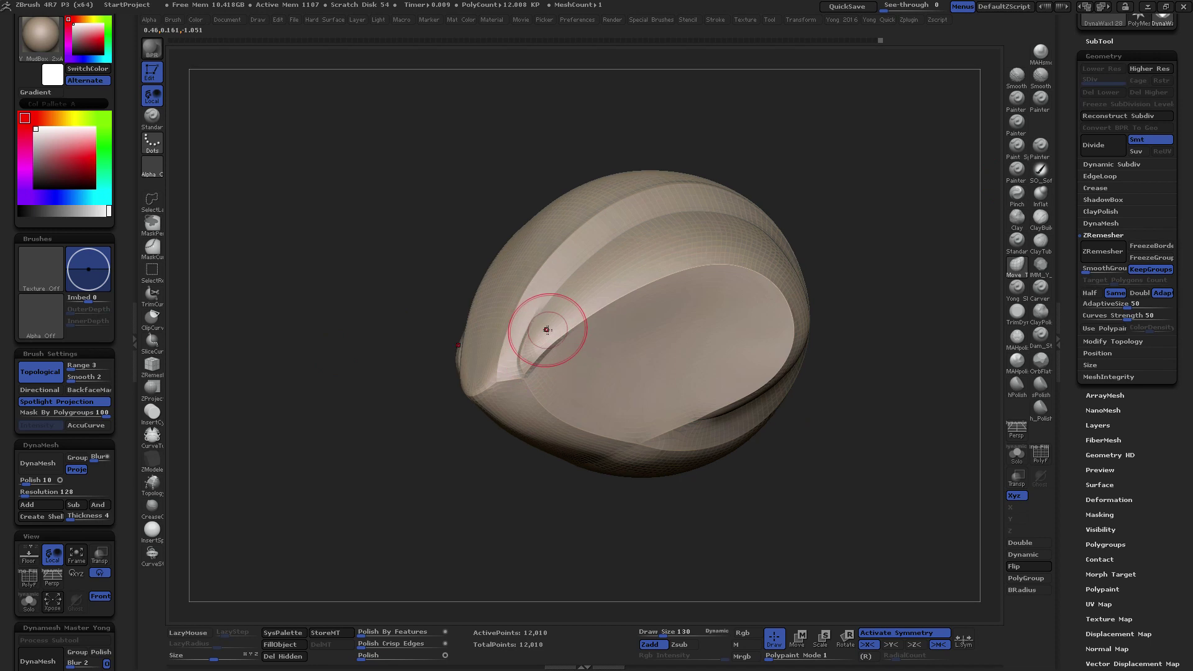
Reduce Draw Size to 101 and orbit the shell, briefly checking its polygroups
key("shift")
left_click_drag(563, 319, 545, 349)
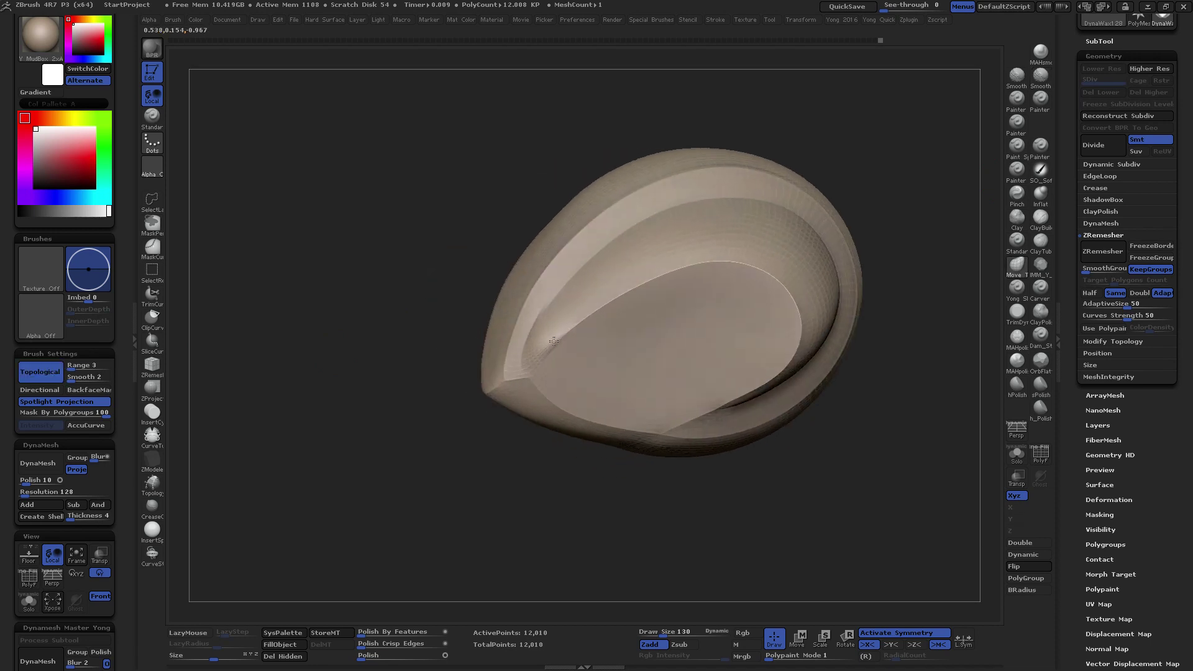
mouse_move(562, 307)
left_mouse_down()
mouse_move(593, 341)
mouse_move(546, 338)
left_mouse_up()
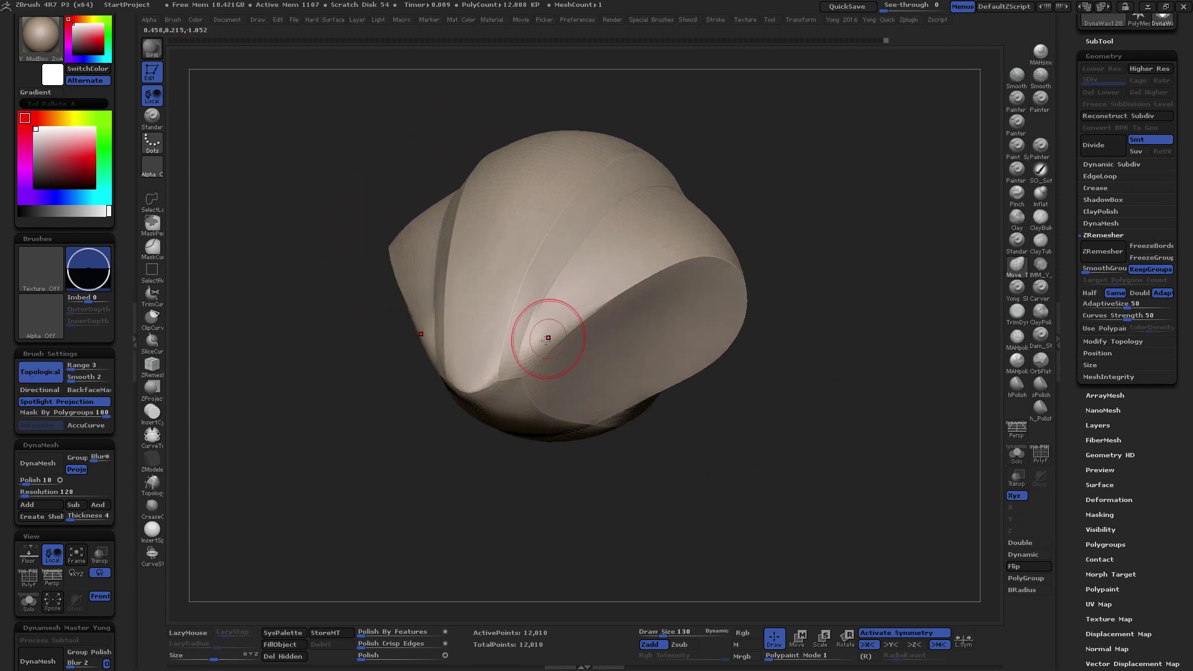
key("shift")
left_click_drag(499, 390, 504, 381)
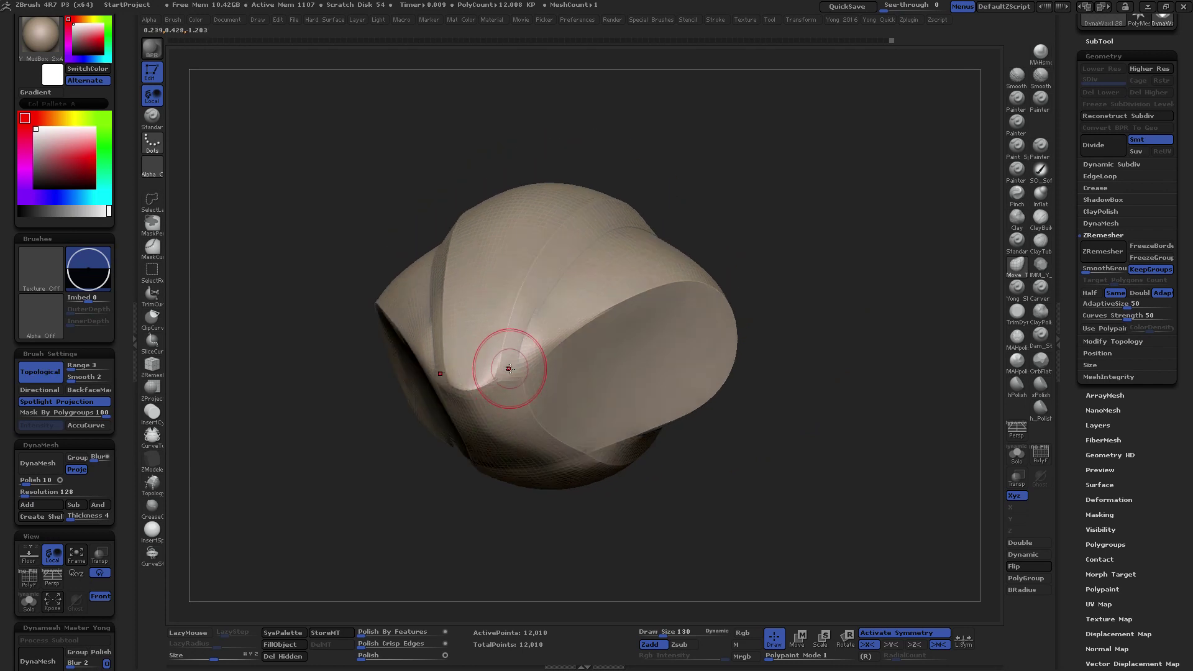
key("space")
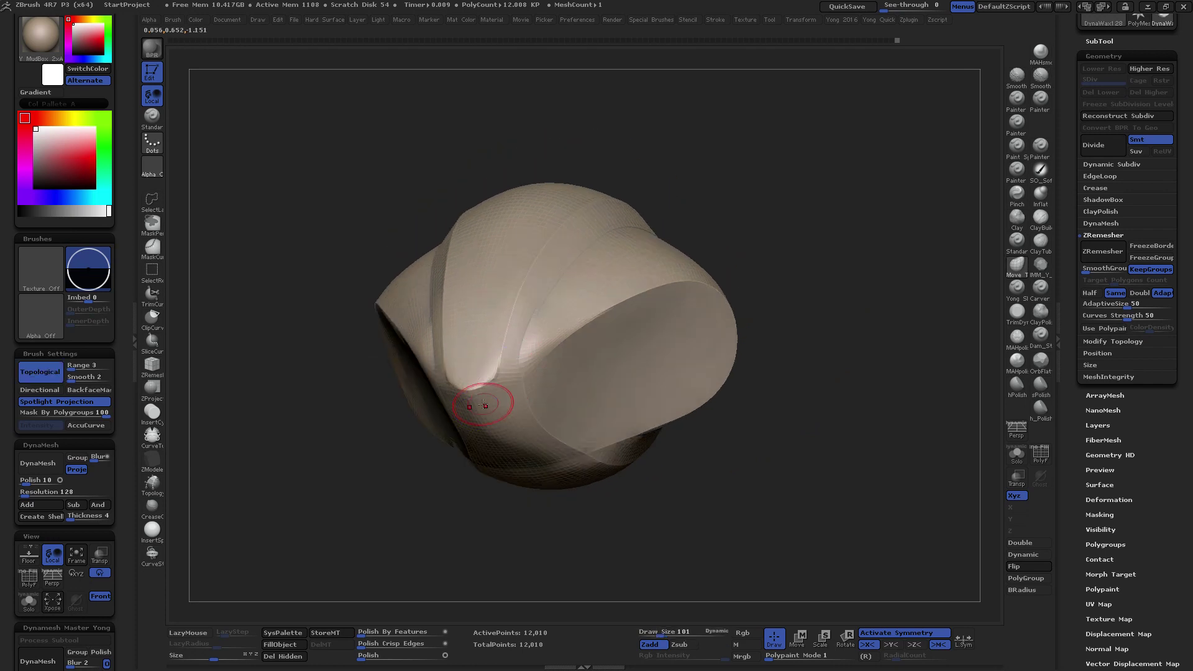
left_click(1042, 456)
left_click(1041, 460)
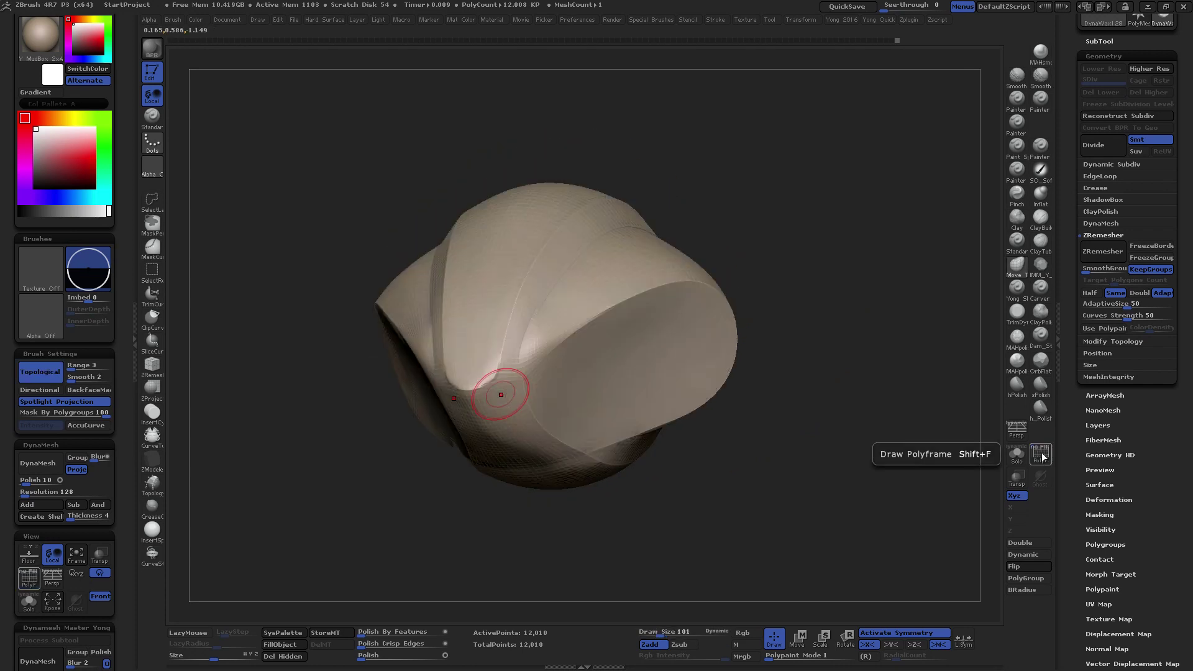
mouse_move(683, 434)
left_mouse_down()
mouse_move(672, 478)
mouse_move(660, 444)
left_mouse_up()
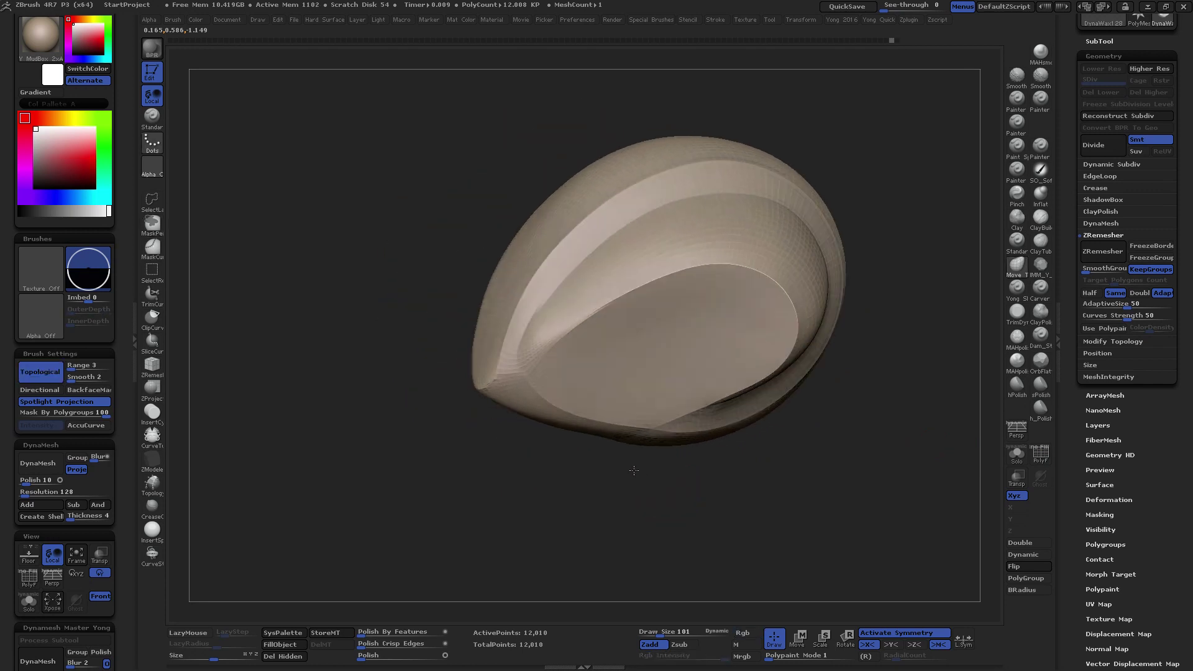
Orbit the 12,010-point shell, choose a clay-building brush, and divide it to 48,034 points
left_click(1113, 188)
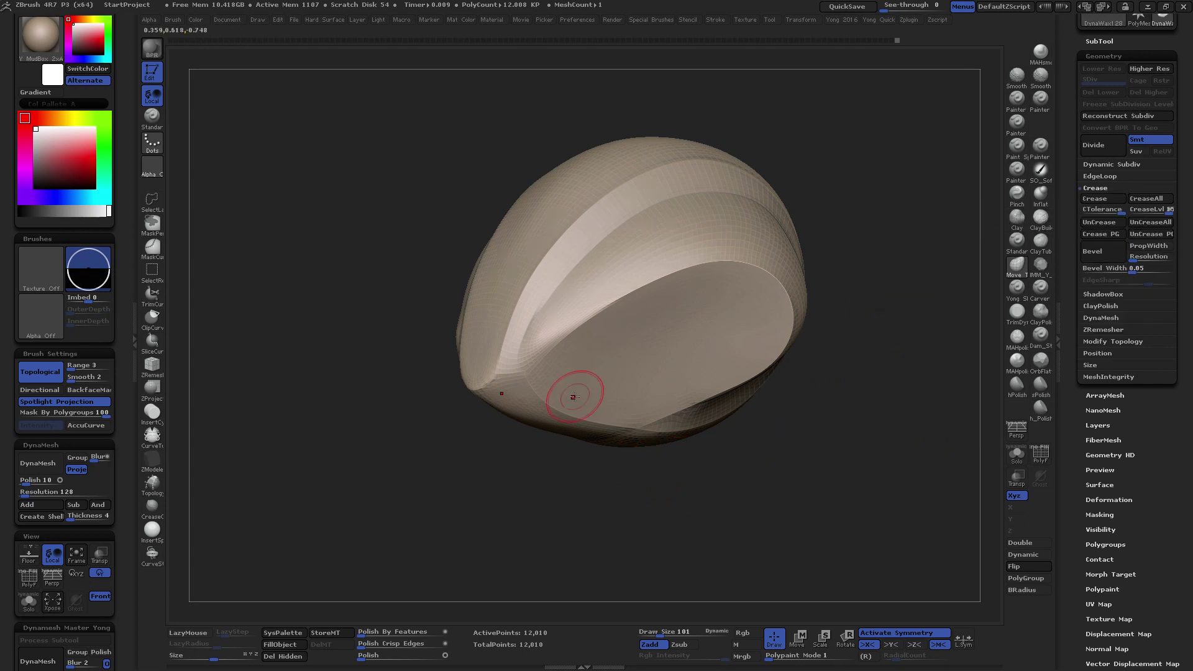
left_click_drag(574, 397, 553, 351, "shift")
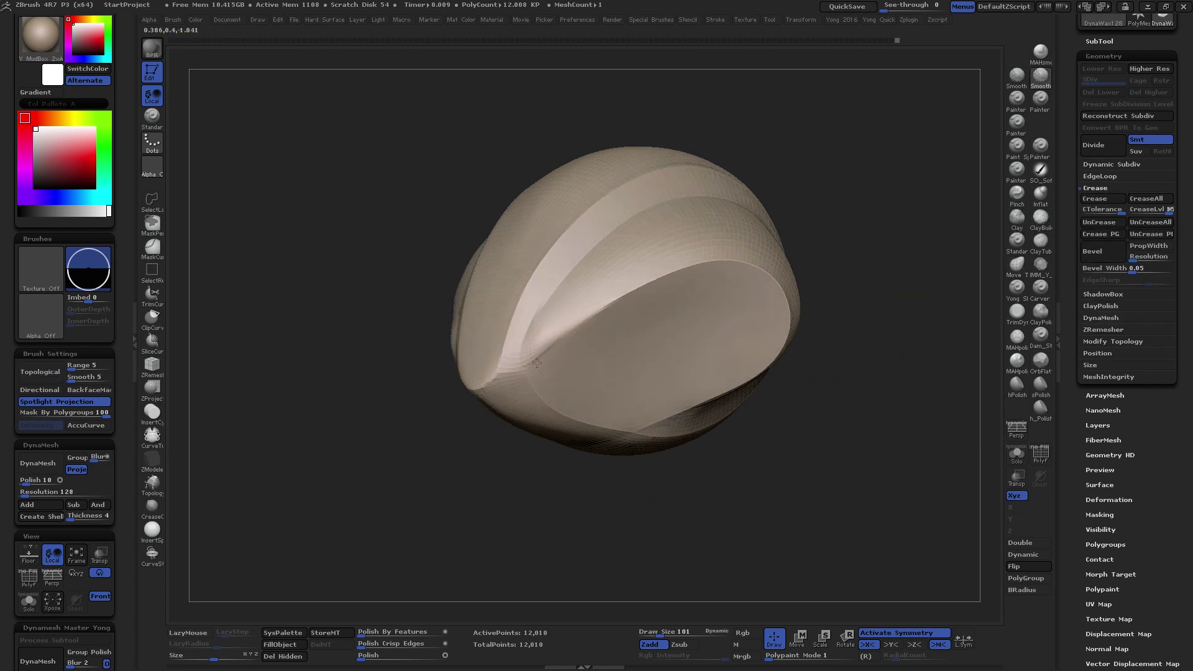
left_click_drag(546, 373, 577, 321)
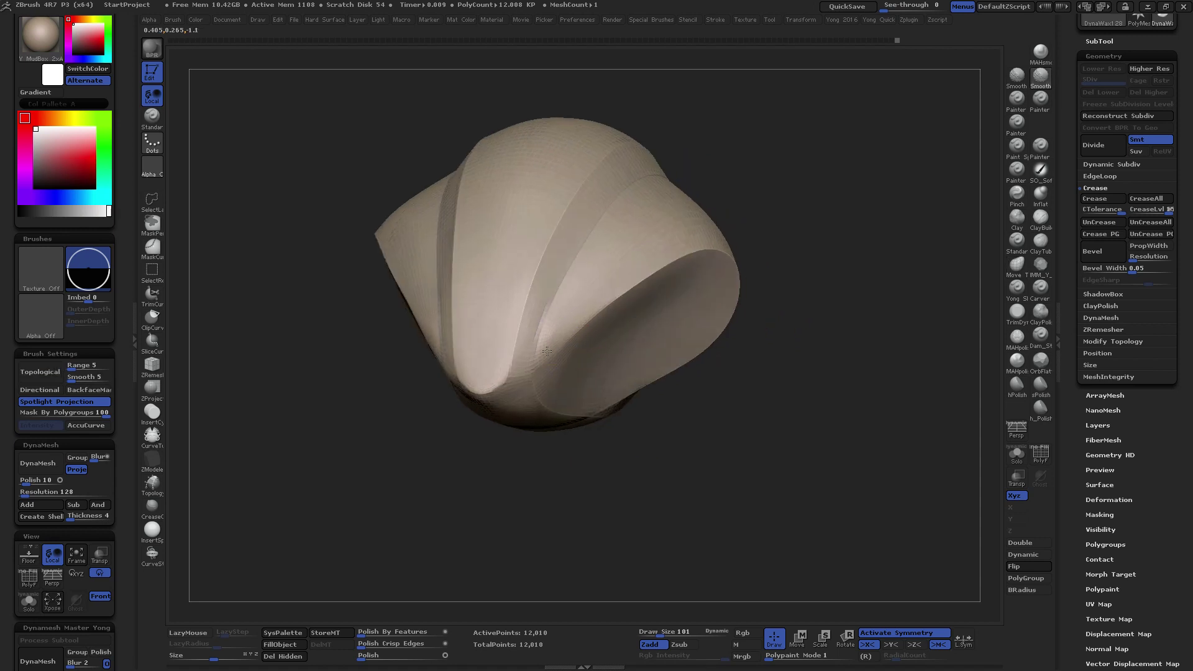
mouse_move(547, 352)
left_mouse_down()
mouse_move(546, 325)
mouse_move(648, 260)
mouse_move(610, 280)
mouse_move(570, 279)
left_mouse_up()
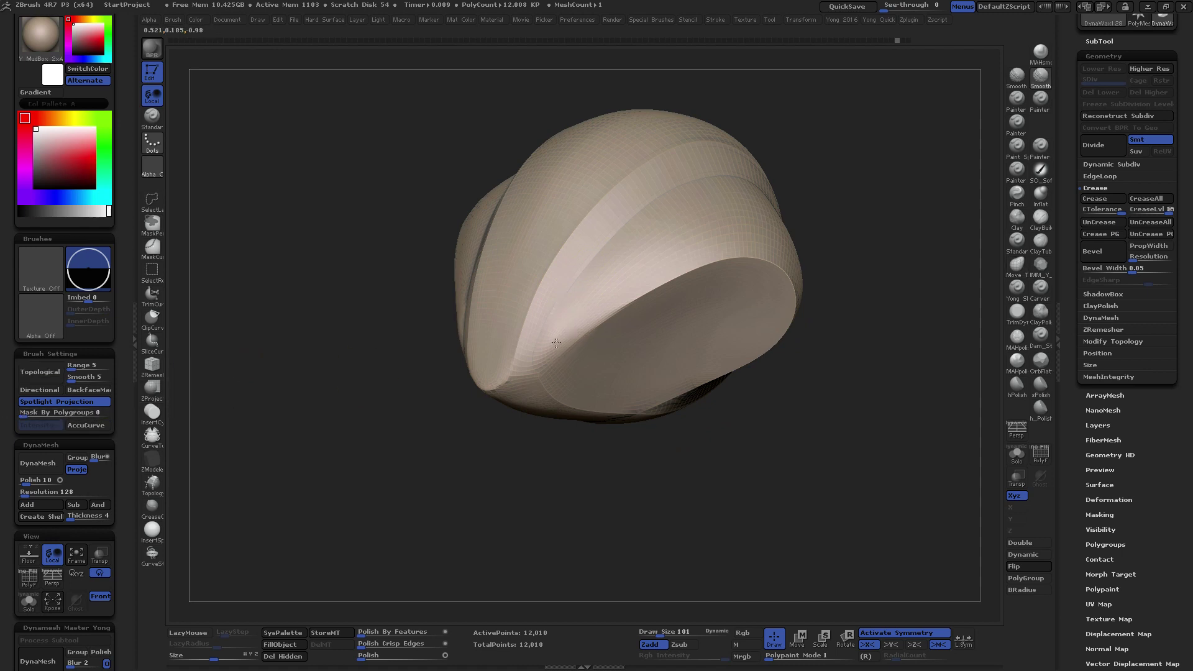
left_click_drag(559, 341, 563, 367)
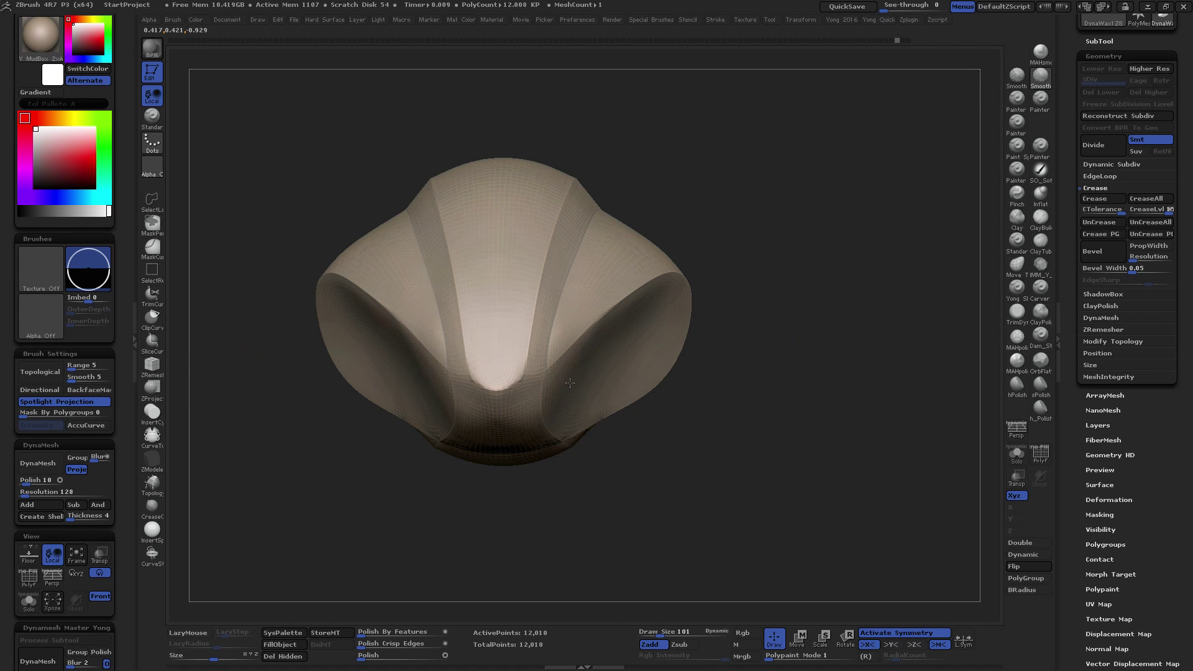
left_click_drag(570, 383, 546, 373)
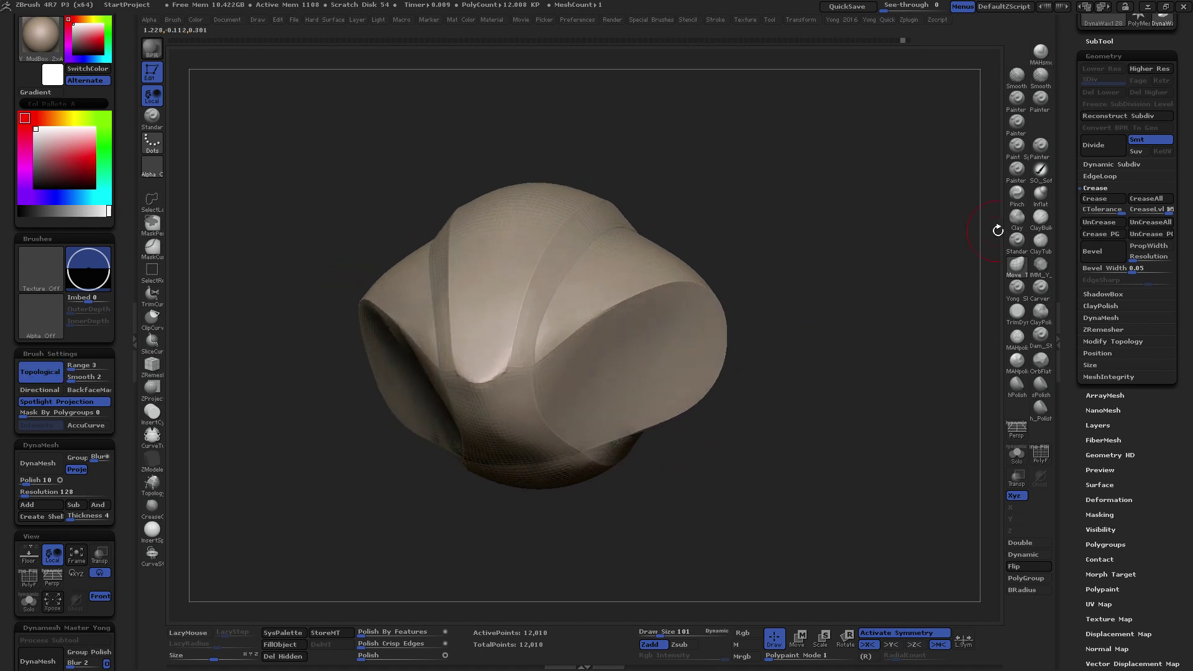
left_click(1041, 217)
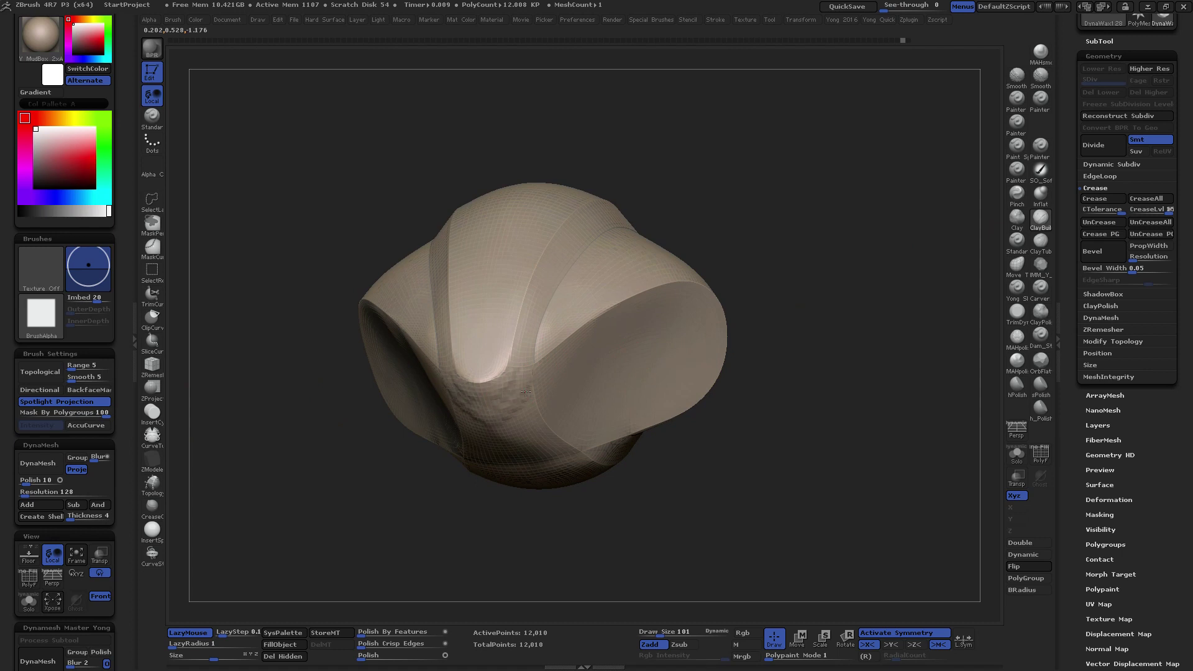
left_click_drag(512, 383, 543, 383)
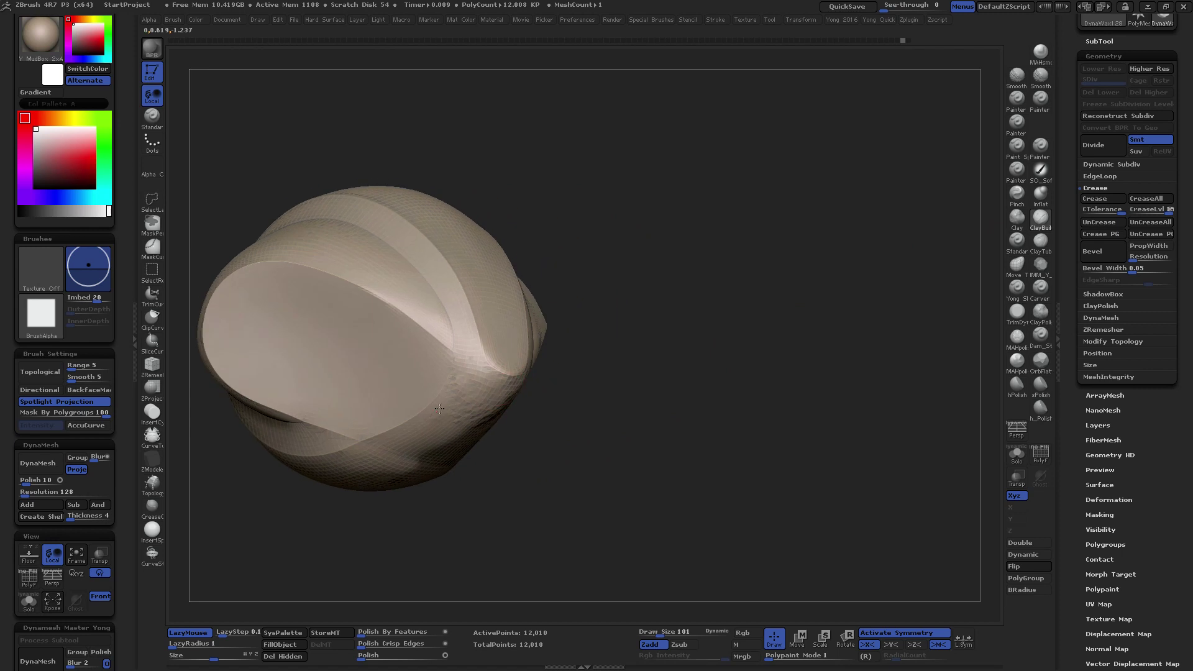
left_click_drag(494, 410, 435, 438)
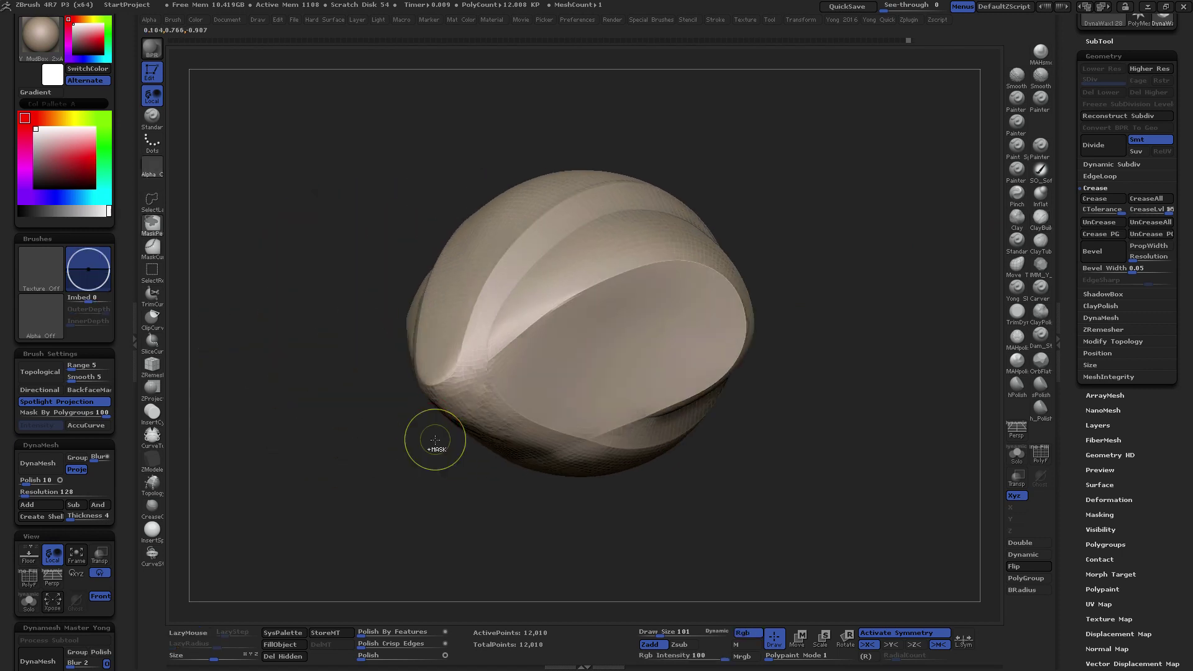
key("ctrl+d")
left_click_drag(494, 344, 441, 382, "shift")
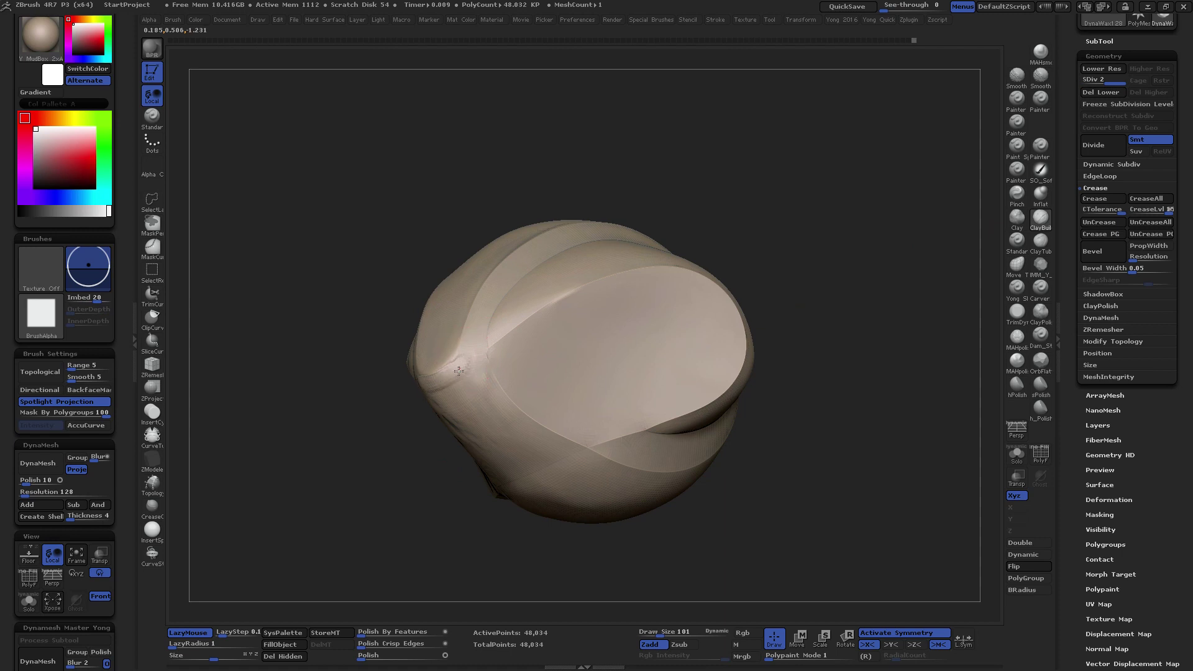
Set Mask By Polygroups to 0 and start building up the crease near the left edge
left_click_drag(398, 385, 401, 435)
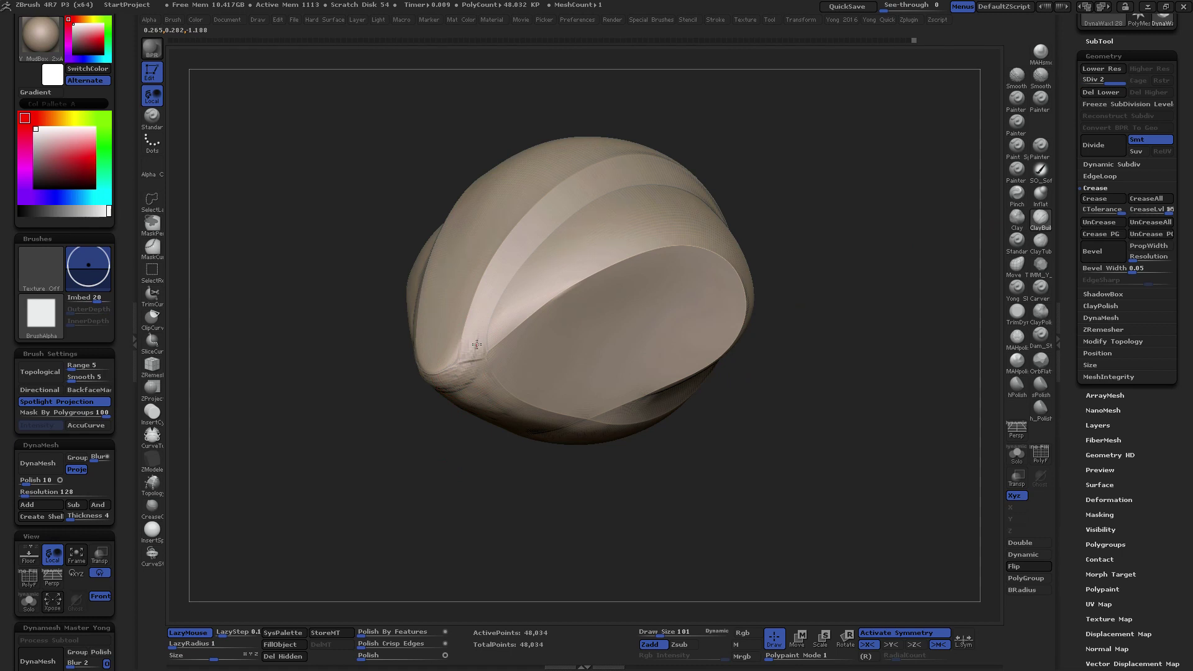
mouse_move(765, 310)
left_mouse_down()
mouse_move(528, 333)
mouse_move(494, 302)
mouse_move(487, 346)
mouse_move(522, 346)
left_mouse_up()
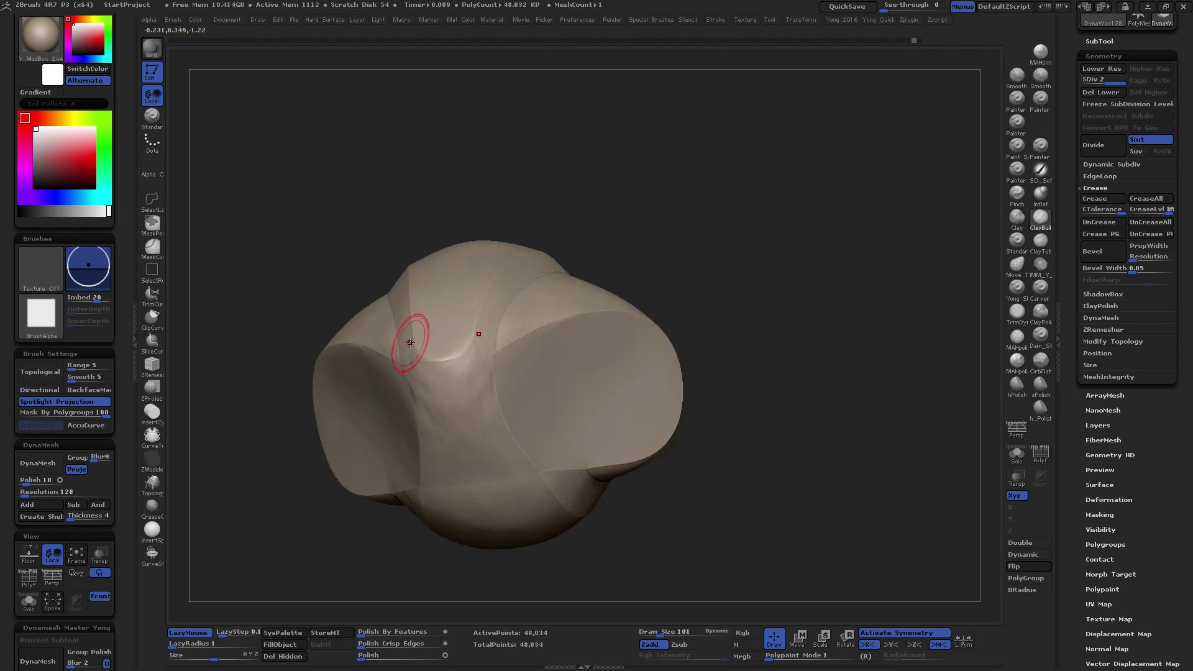
left_click_drag(93, 412, 22, 412)
mouse_move(453, 359)
left_mouse_down()
mouse_move(474, 338)
mouse_move(471, 359)
mouse_move(506, 266)
mouse_move(471, 348)
left_mouse_up()
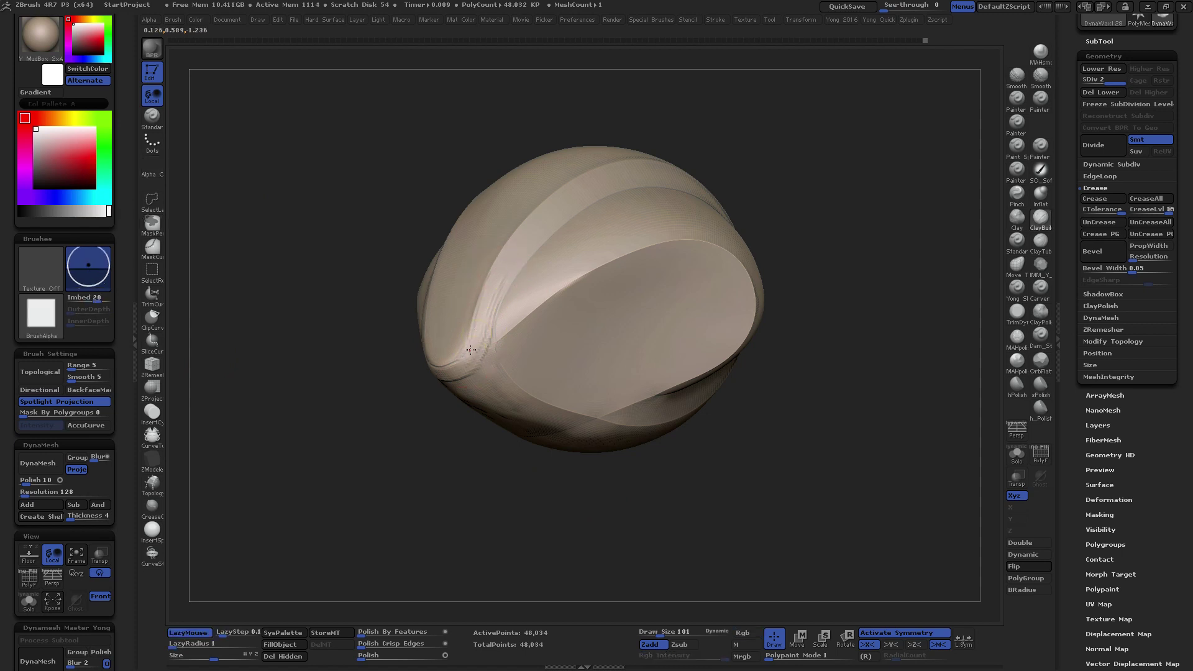
mouse_move(485, 307)
left_mouse_down()
mouse_move(490, 292)
mouse_move(456, 380)
left_mouse_up()
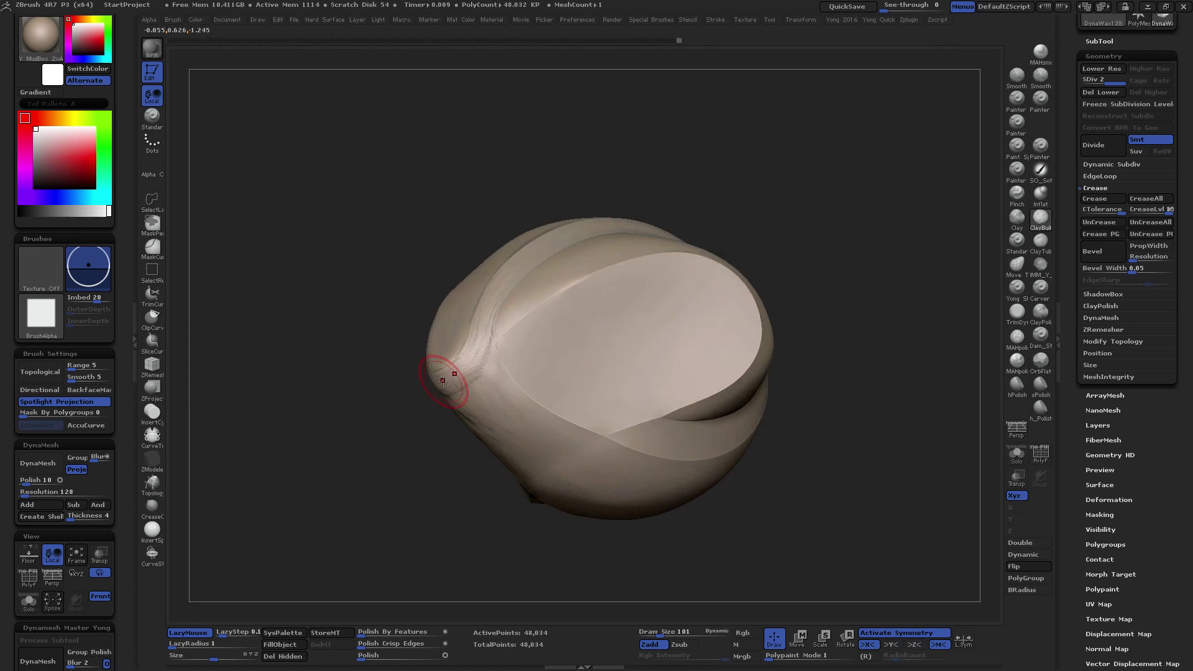
left_click_drag(443, 380, 465, 371)
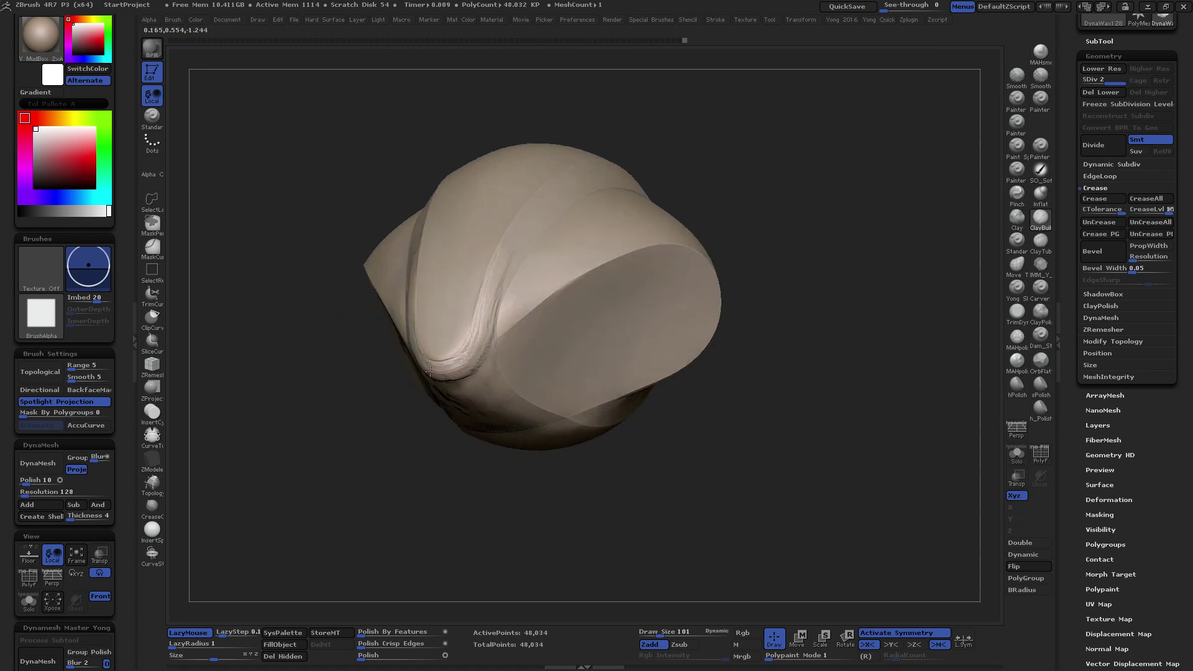
left_click_drag(466, 370, 466, 394)
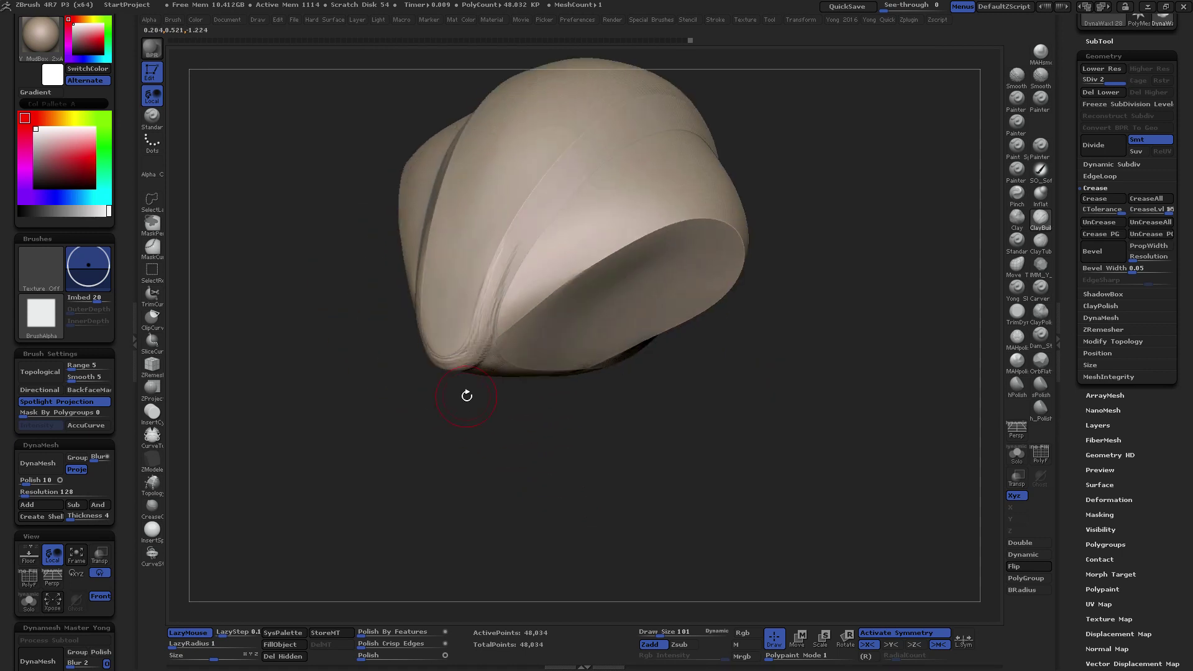
mouse_move(466, 342)
left_mouse_down()
mouse_move(467, 352)
mouse_move(525, 208)
left_mouse_up()
Reshape the band crease with ClayBuildup strokes, shrinking Draw Size to 71
left_click_drag(463, 348, 480, 344)
left_click_drag(524, 213, 541, 202)
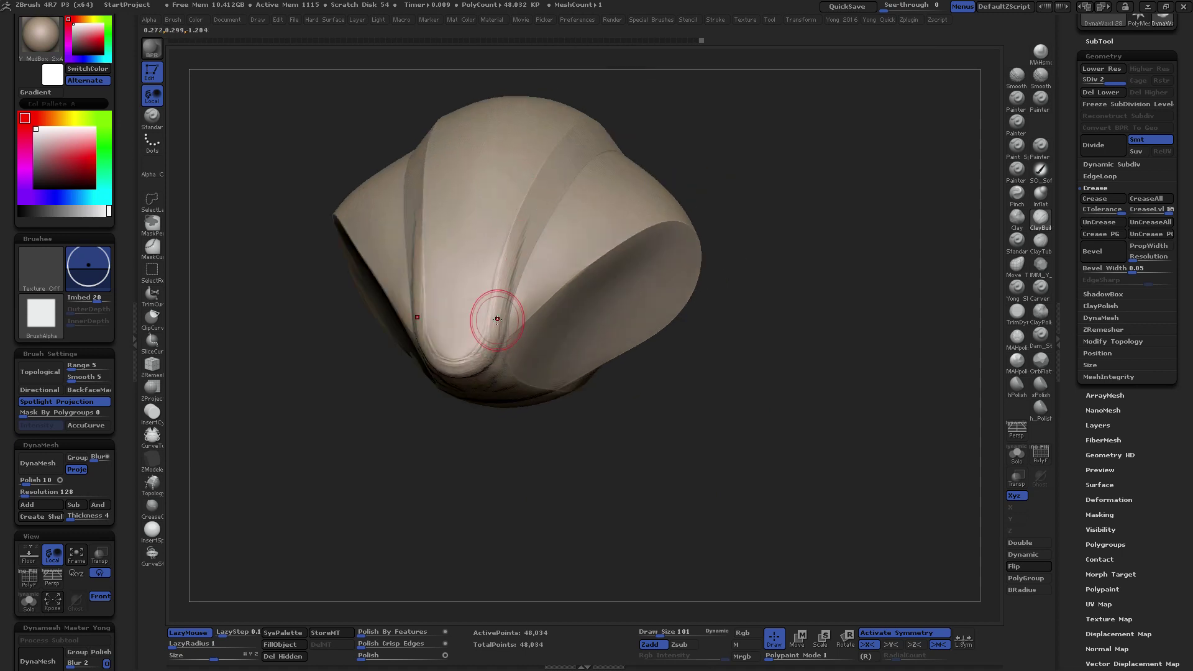
left_click_drag(497, 320, 497, 324)
left_click_drag(249, 310, 274, 292)
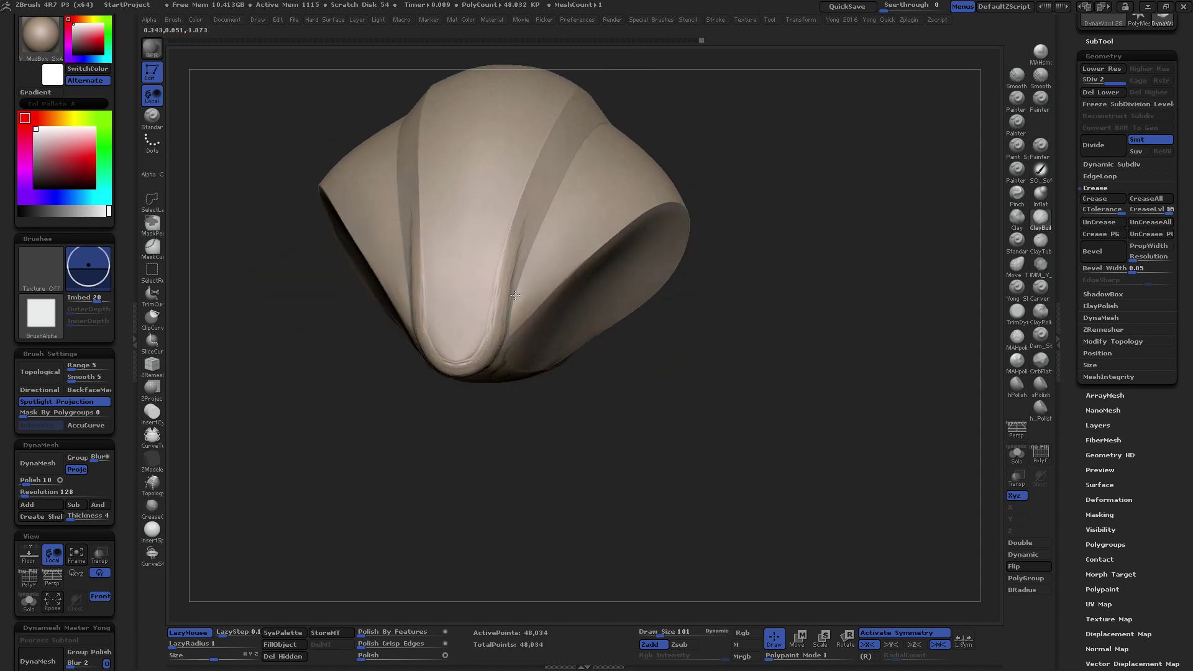
left_click_drag(423, 341, 487, 345)
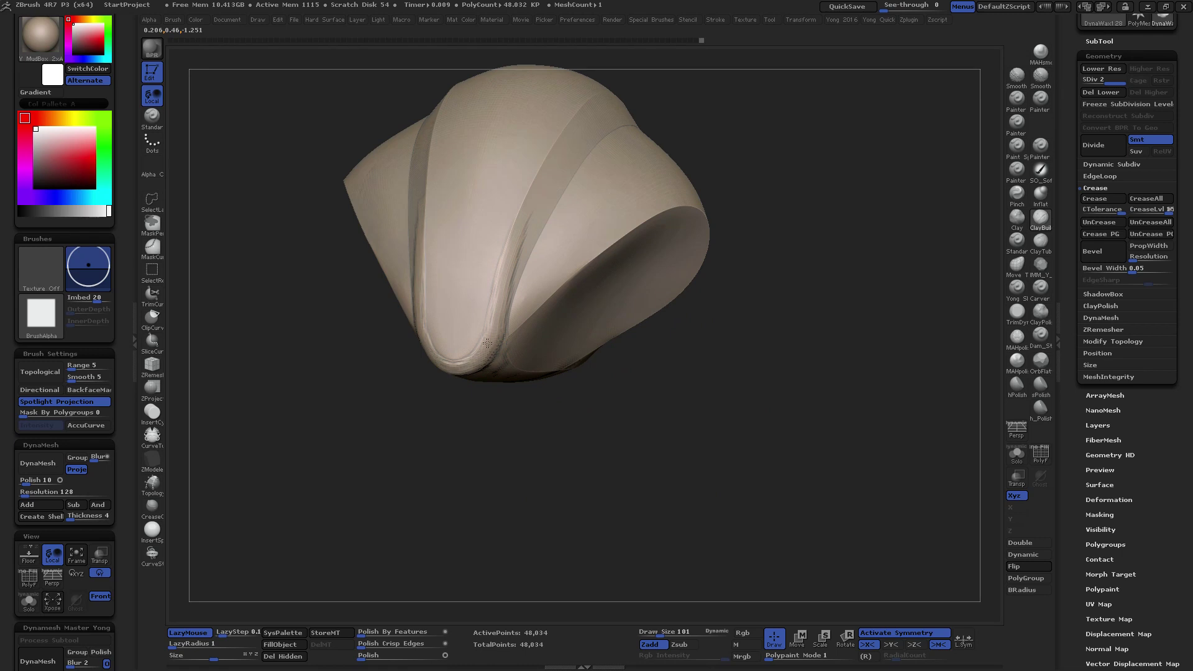
left_click_drag(777, 187, 765, 155)
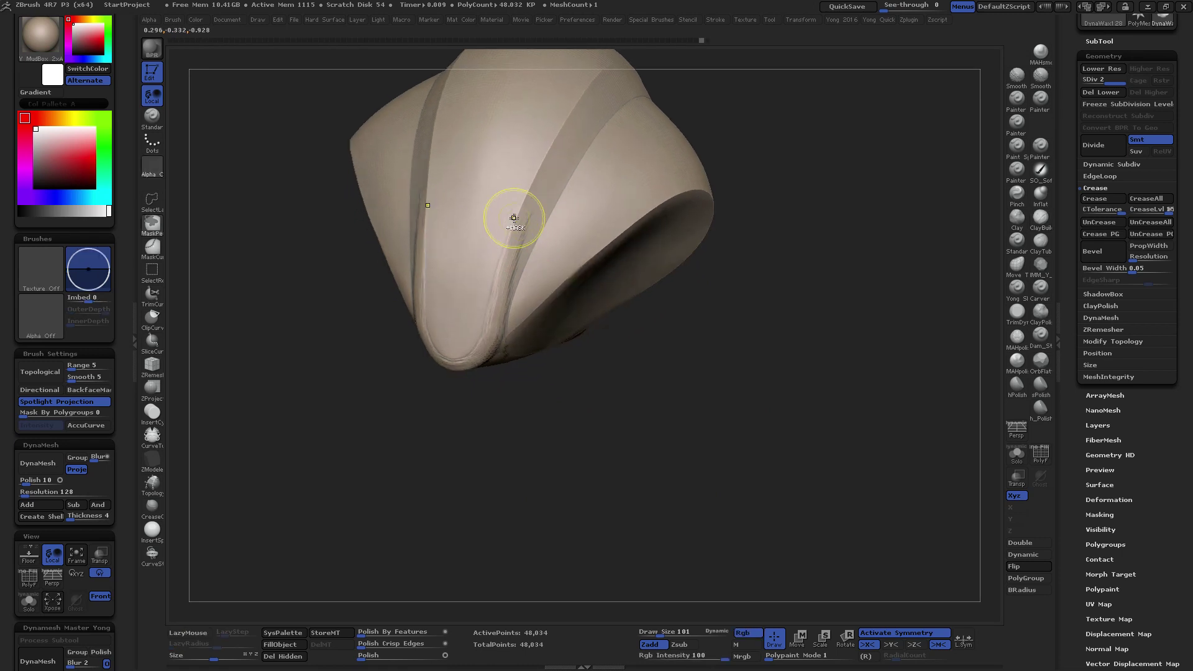
left_click_drag(418, 250, 510, 264)
key("space")
left_click_drag(510, 420, 491, 420)
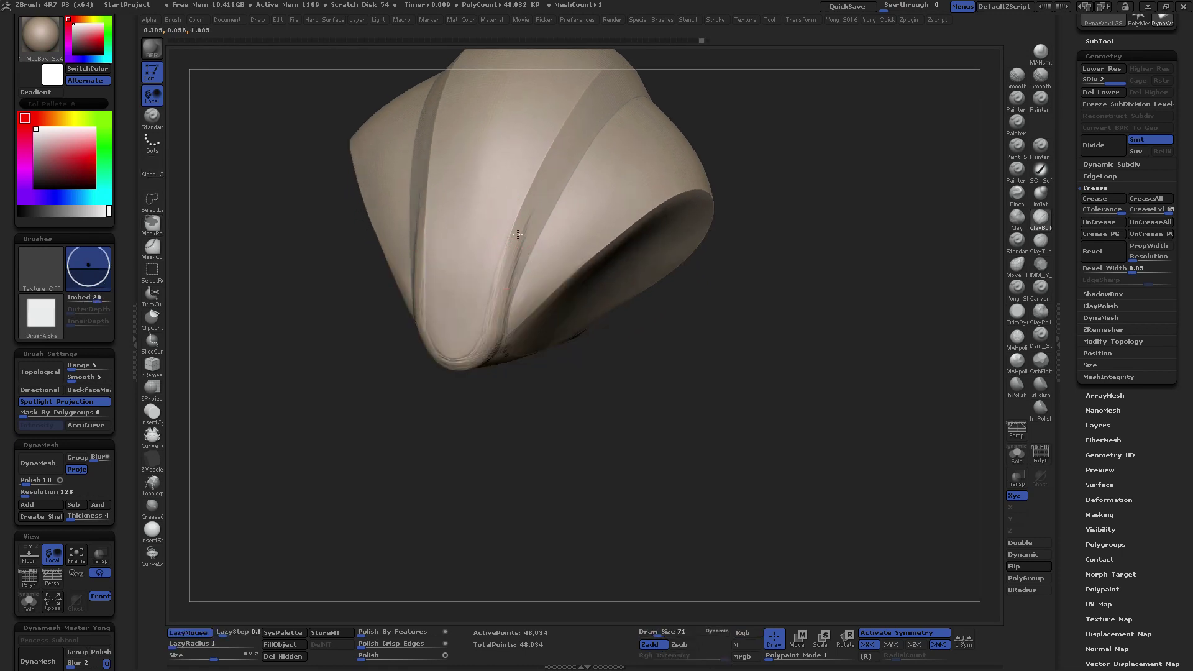
mouse_move(429, 134)
left_mouse_down()
mouse_move(555, 152)
mouse_move(523, 216)
left_mouse_up()
Turn on LazyMouse, smooth around the crease, and select the hPolish brush
left_click_drag(507, 278, 487, 269)
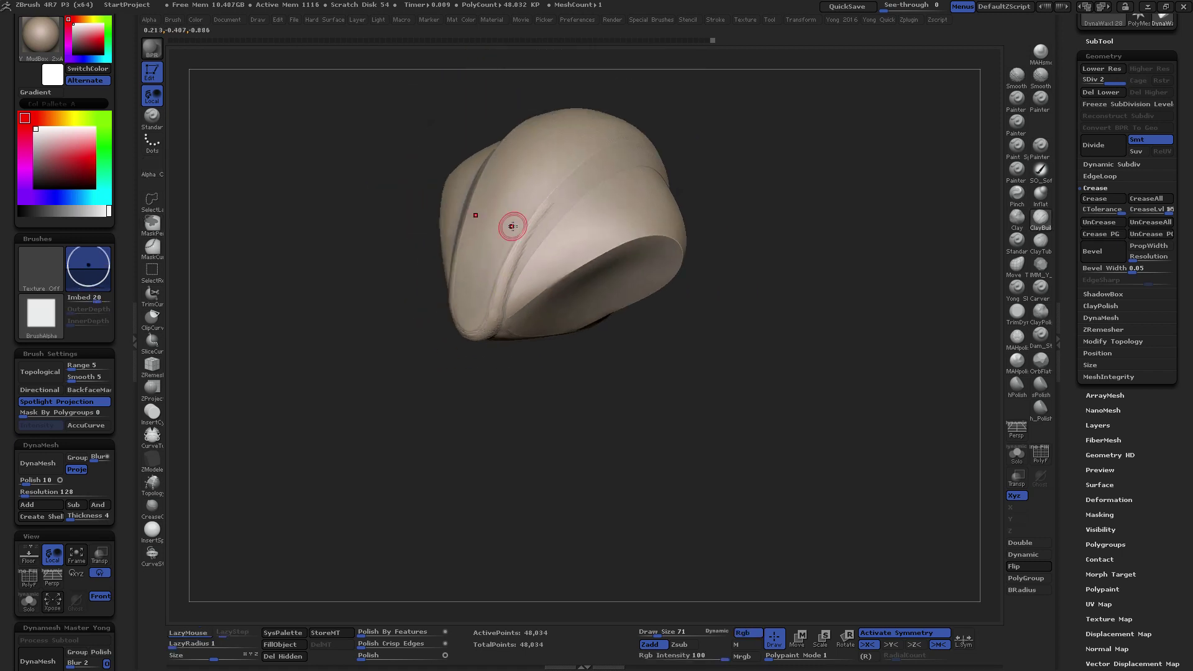
key("l")
left_click_drag(512, 226, 532, 261)
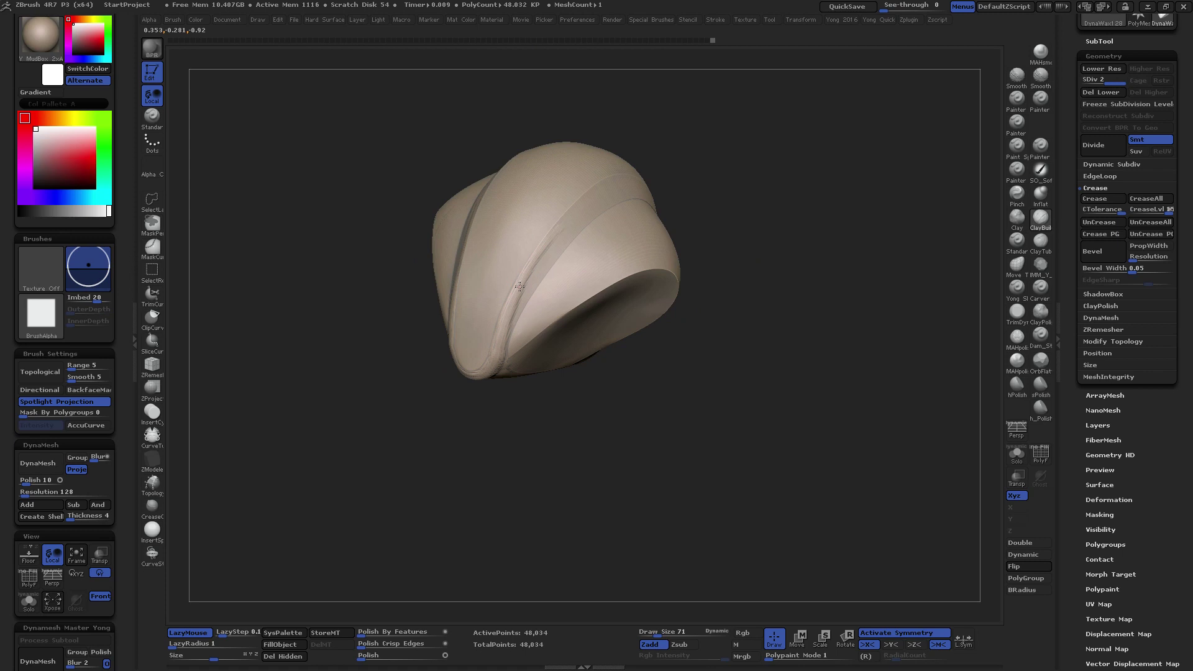
key("shift")
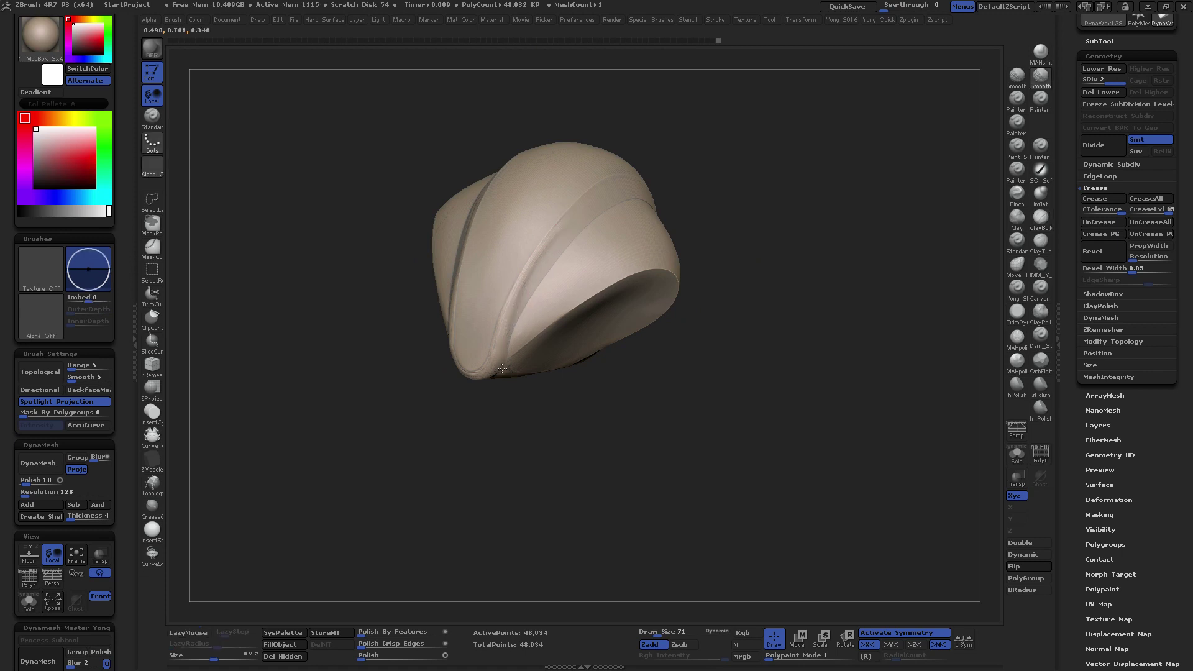
left_click_drag(502, 369, 501, 247)
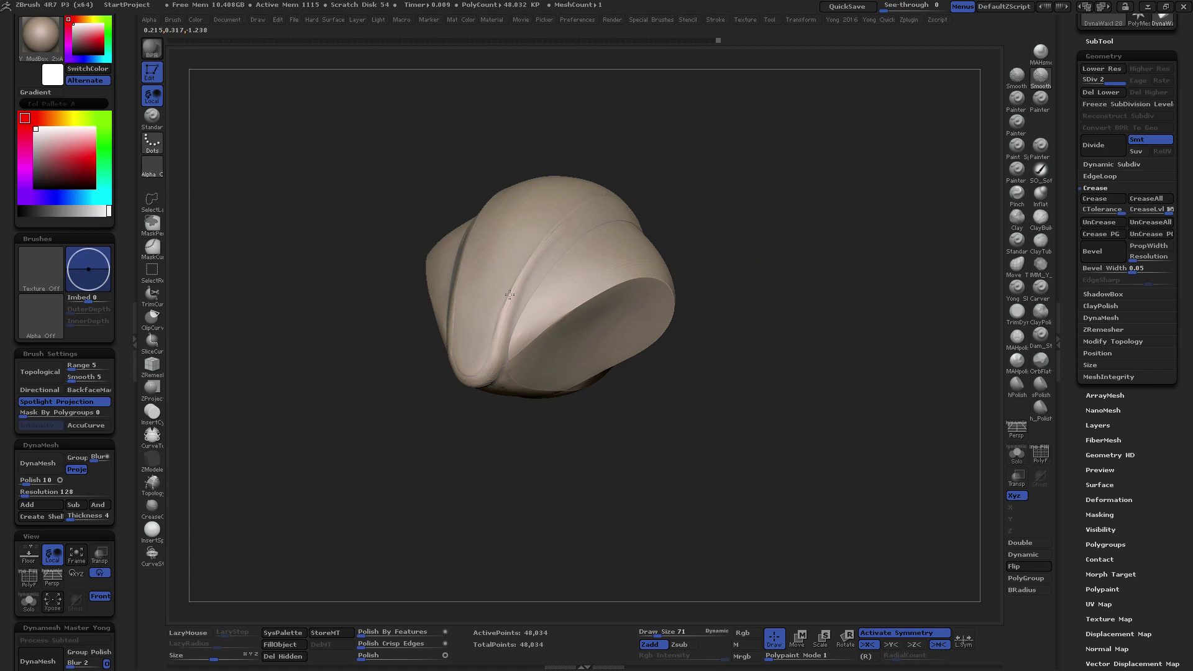
mouse_move(509, 295)
left_mouse_down()
mouse_move(480, 381)
mouse_move(450, 396)
left_mouse_up()
key("b")
key("c")
key("b")
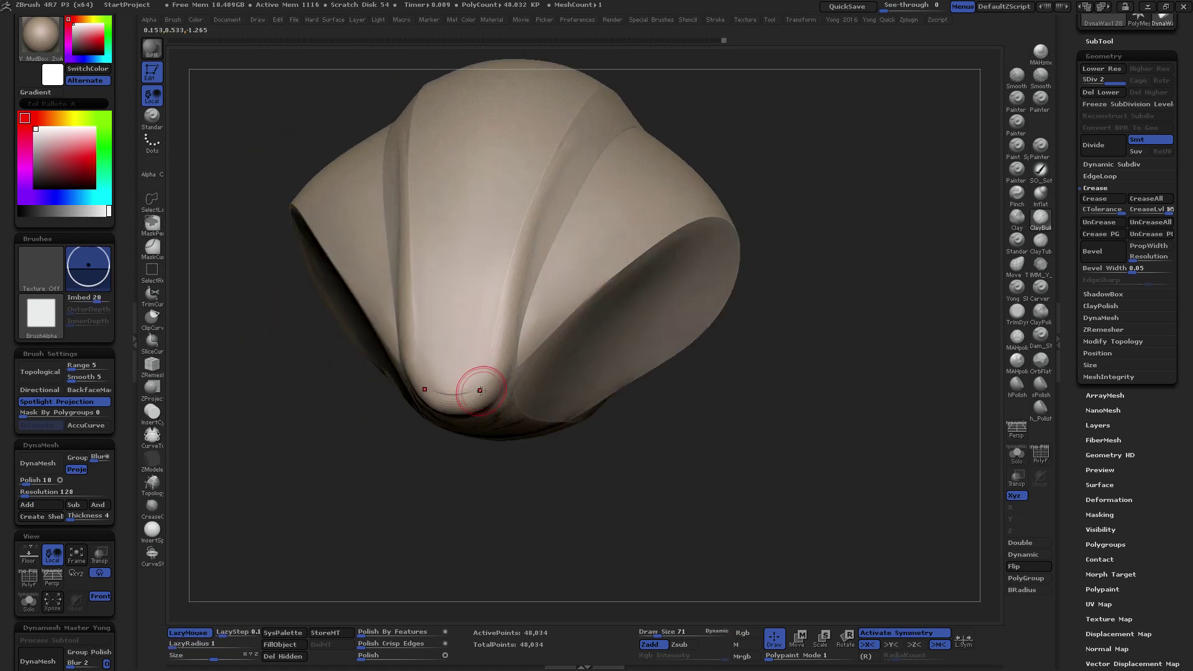
mouse_move(487, 379)
left_mouse_down("shift")
mouse_move(471, 392)
mouse_move(491, 381)
mouse_move(480, 353)
mouse_move(448, 408)
mouse_move(498, 389)
left_mouse_up("shift")
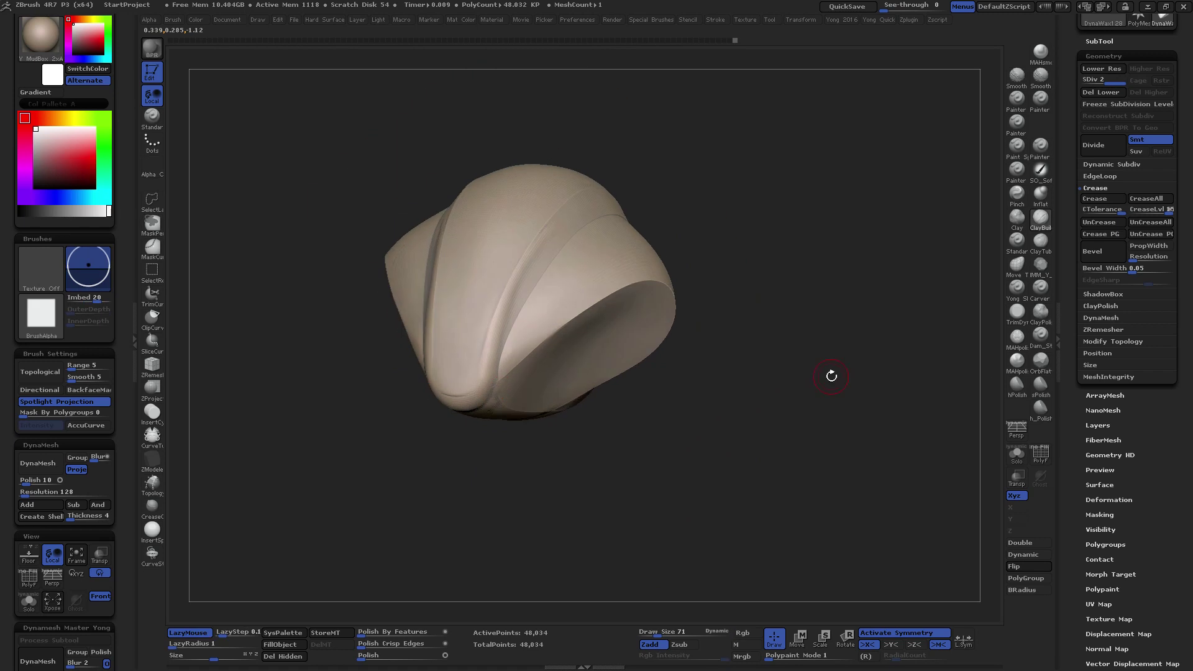
left_click(1018, 386)
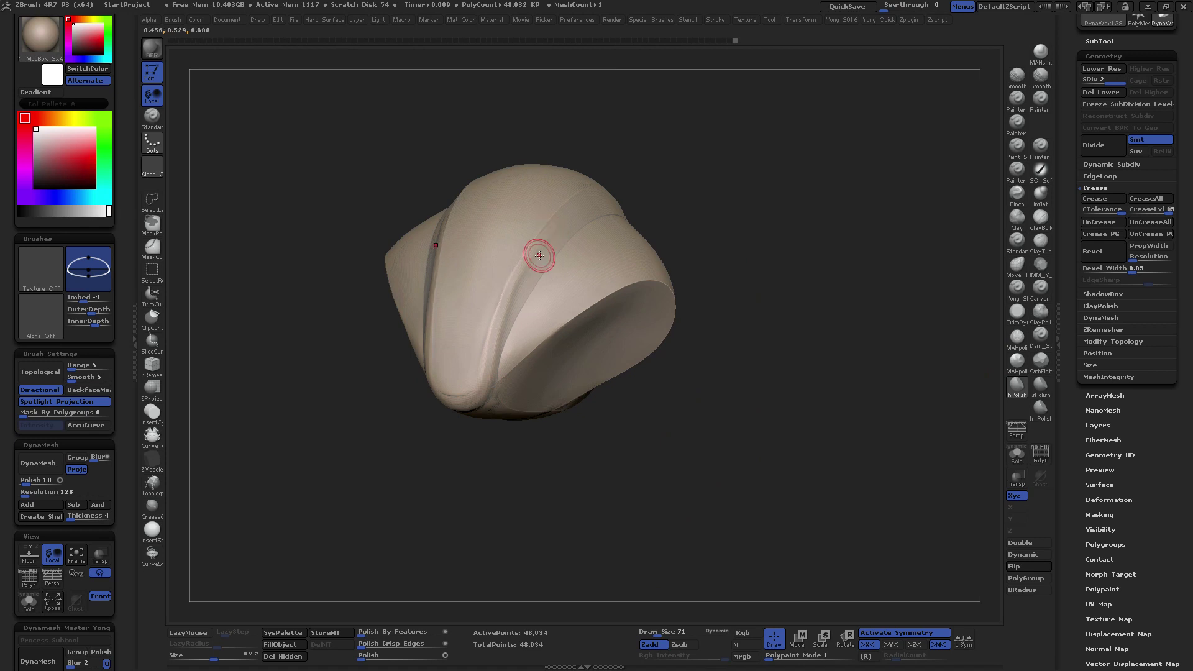
Set Draw Size to 88 with Mask By Polygroups 0 and polish near the crease
key("space")
left_click_drag(541, 238, 550, 239)
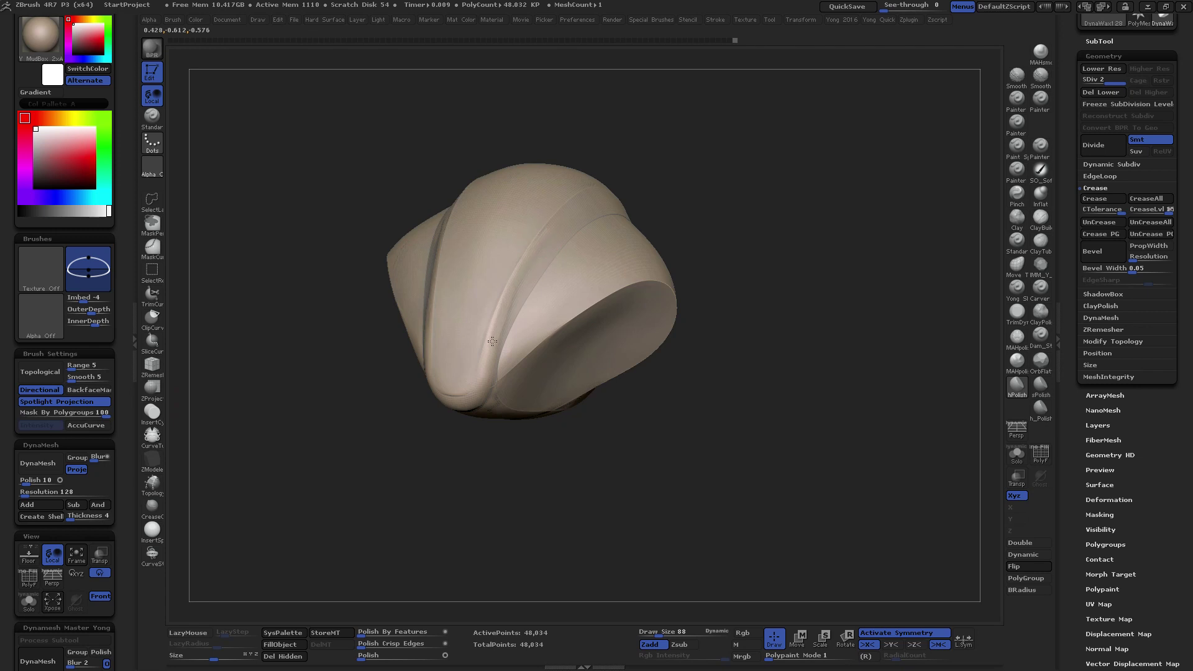
left_click_drag(484, 376, 497, 299)
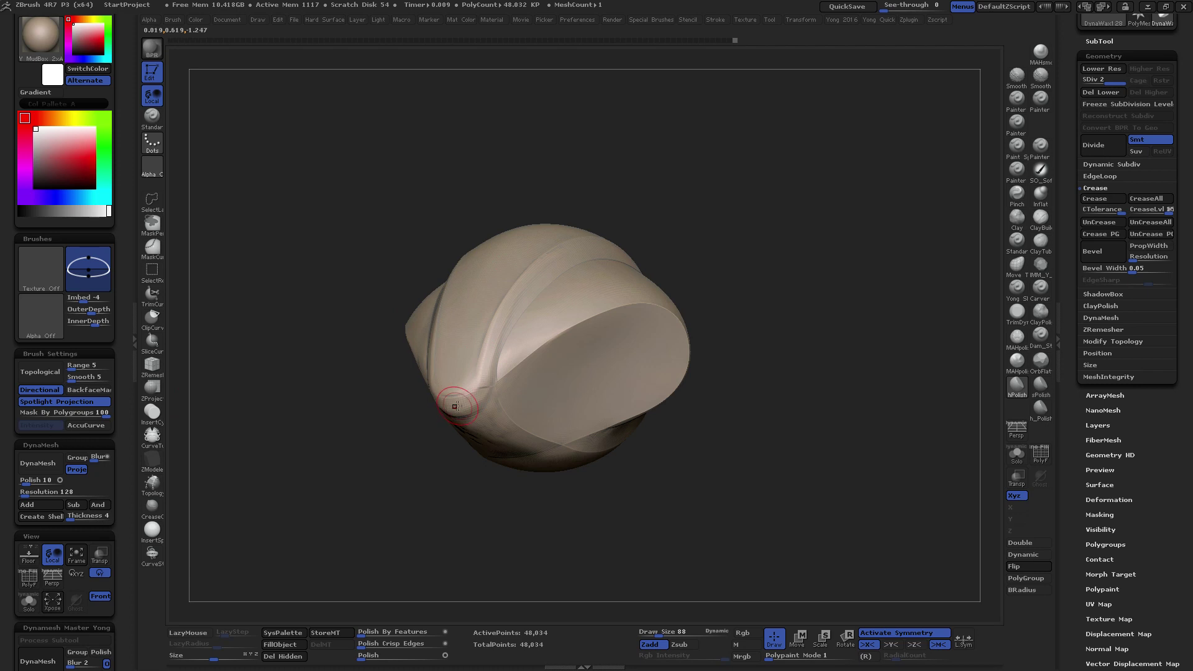
left_click_drag(469, 410, 454, 408, "shift")
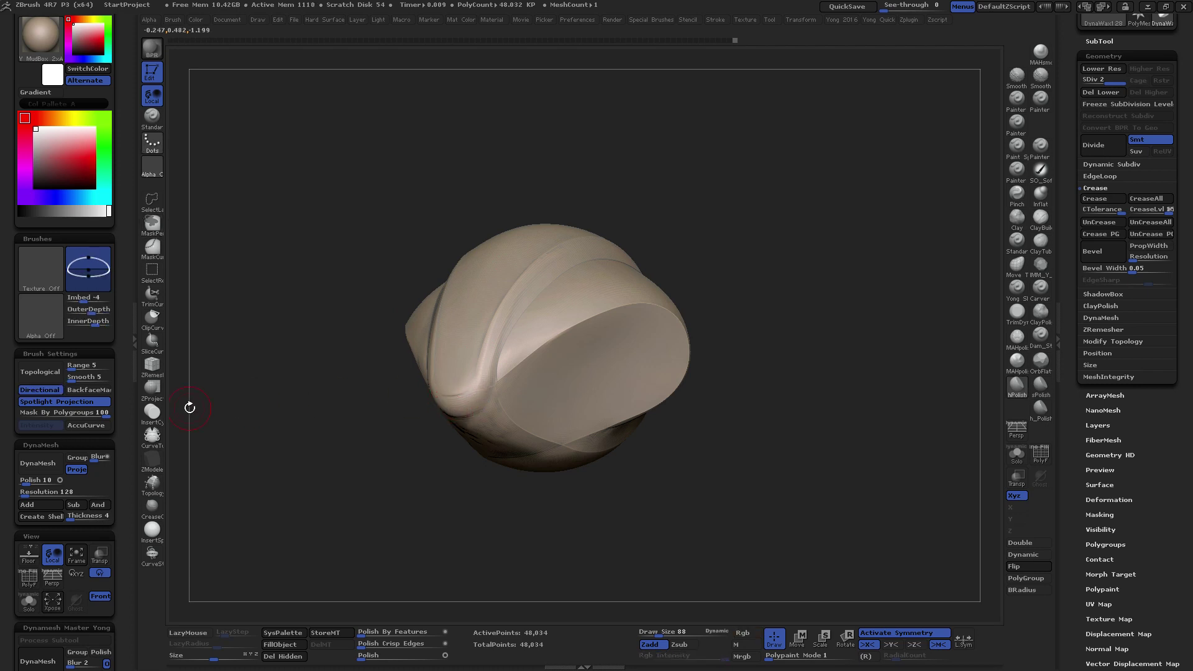
left_click_drag(93, 414, 25, 414)
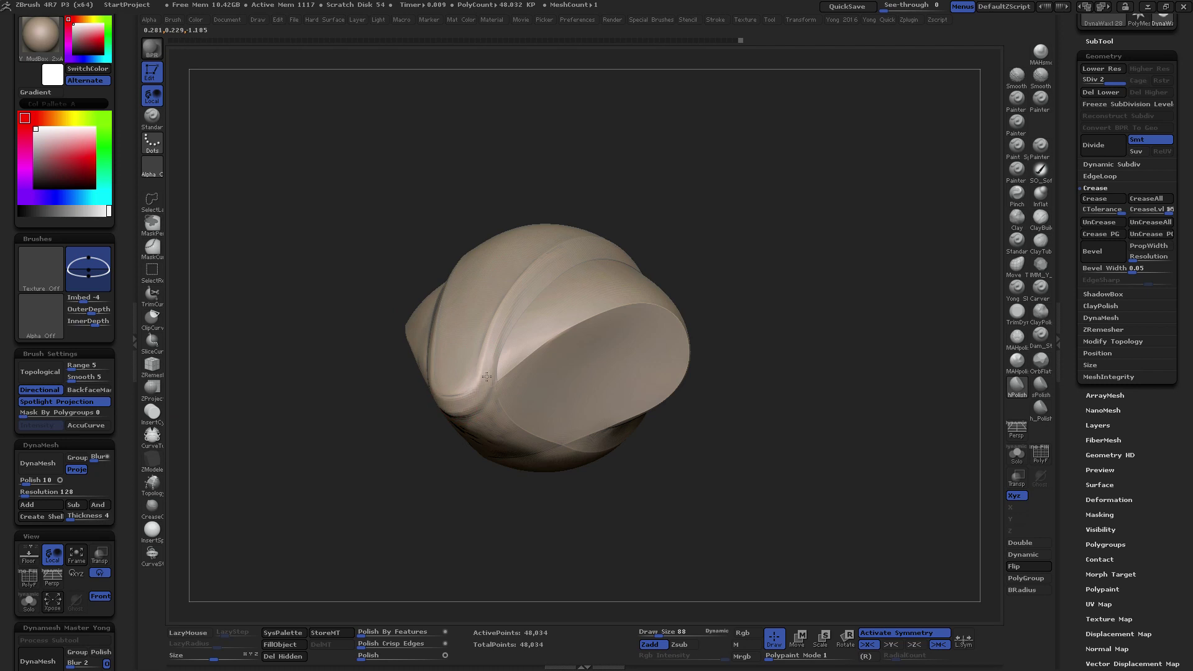
Alternate Smooth strokes while turning the shell, then pick the Dam_Standard brush
right_click_drag(493, 314, 475, 342)
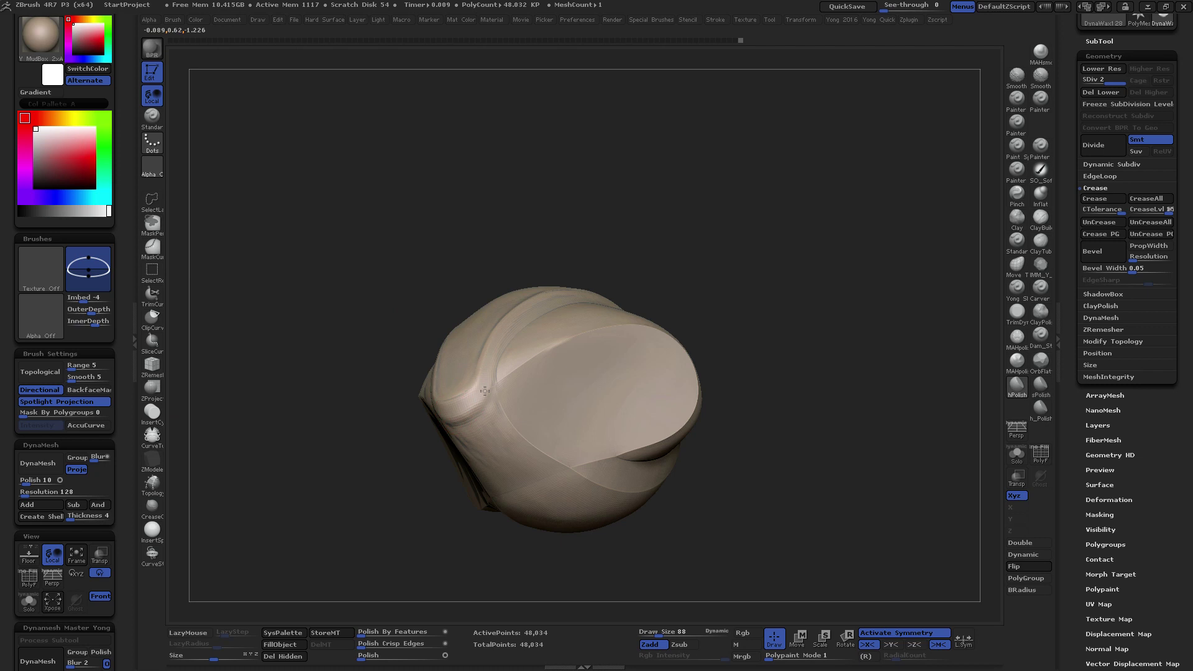
right_click_drag(493, 365, 453, 399)
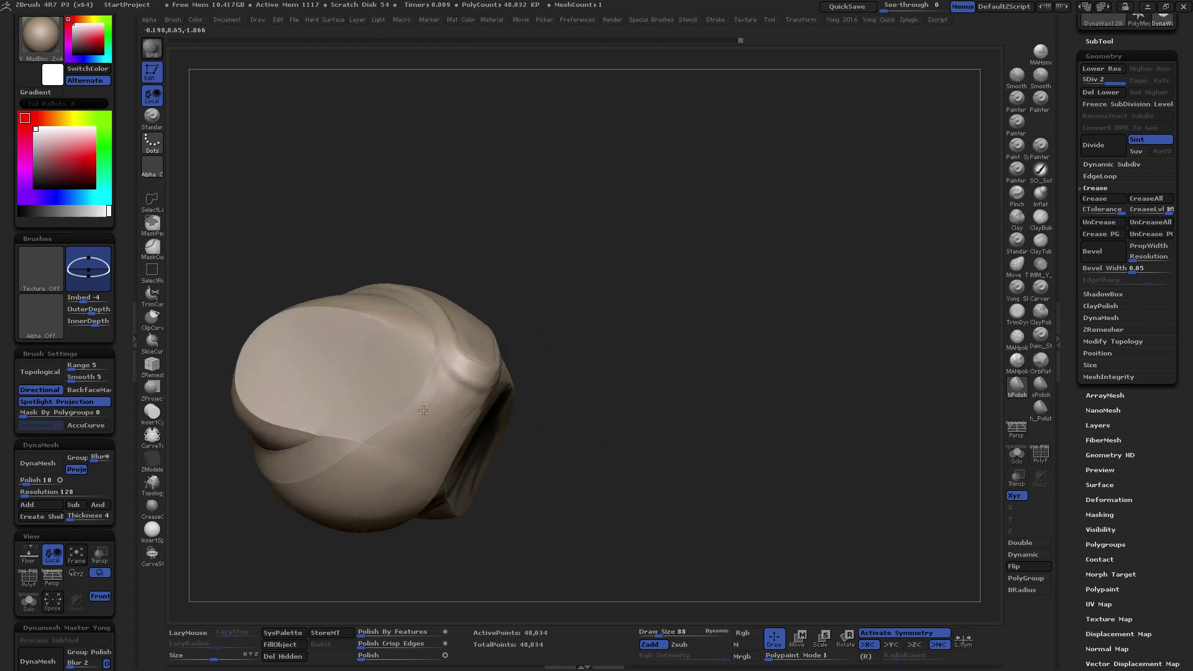
key("shift")
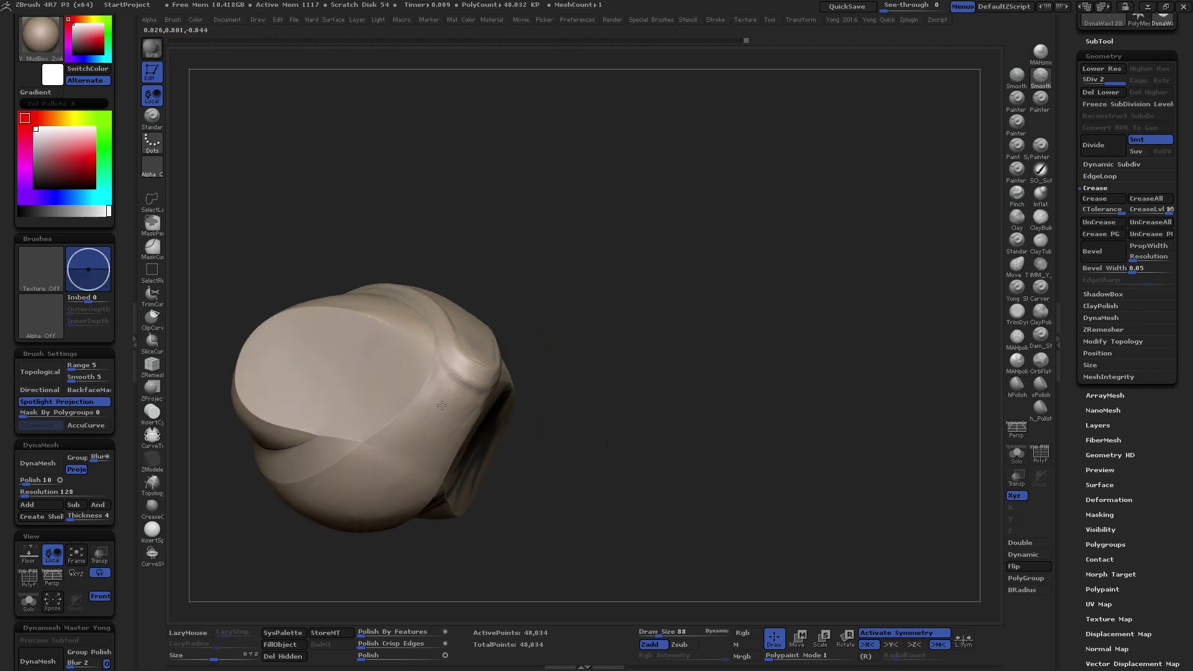
mouse_move(437, 446)
right_mouse_down("shift")
mouse_move(446, 400)
mouse_move(406, 506)
mouse_move(494, 433)
mouse_move(522, 439)
right_mouse_up("shift")
key("shift")
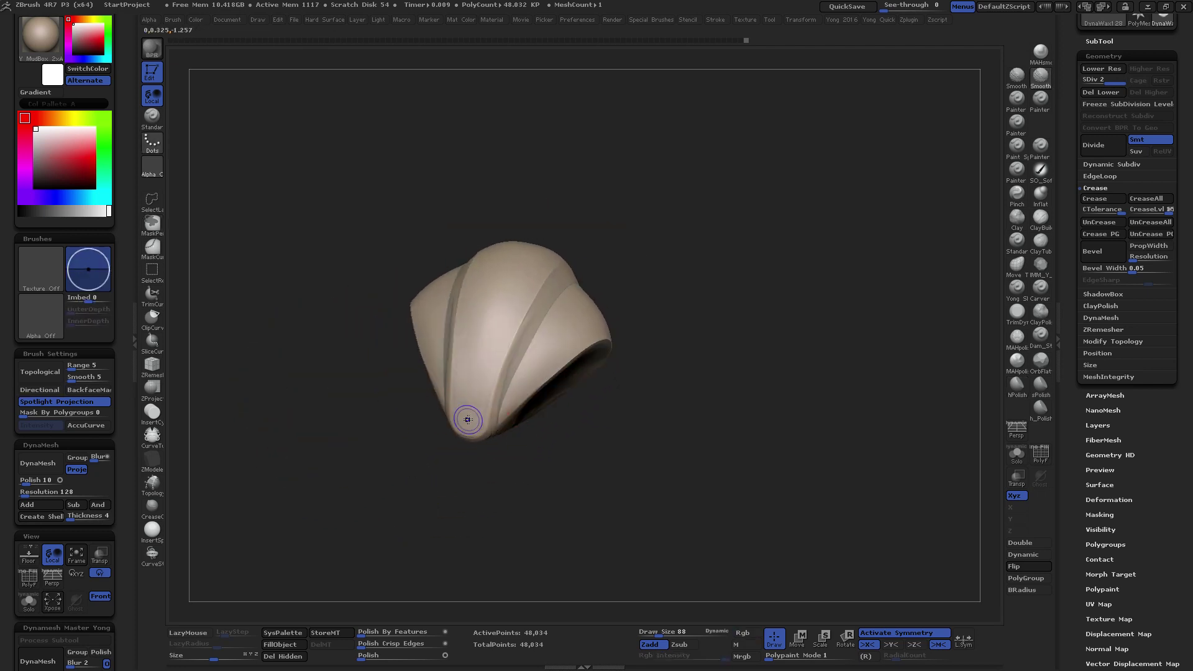
mouse_move(489, 376)
right_mouse_down("shift")
mouse_move(497, 348)
mouse_move(573, 296)
mouse_move(644, 373)
mouse_move(605, 400)
mouse_move(648, 421)
right_mouse_up("shift")
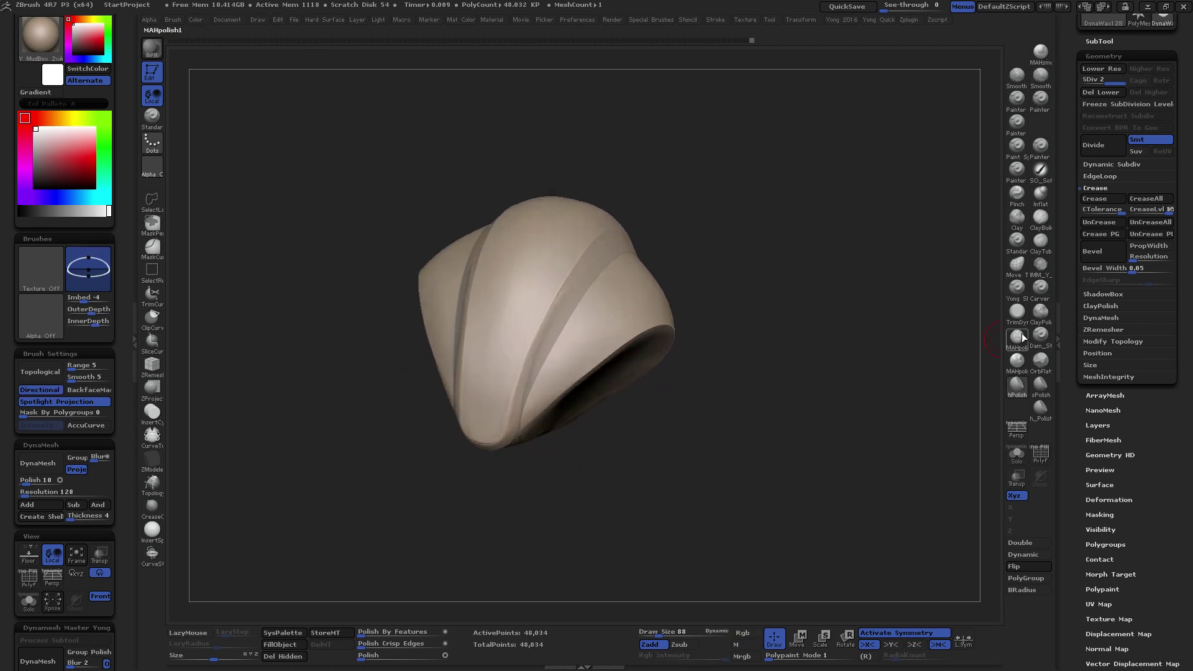
left_click(1041, 336)
right_click_drag(488, 394, 493, 418)
Carve a size-60 Dam_Standard groove up the crease and across the shell's top
key("space")
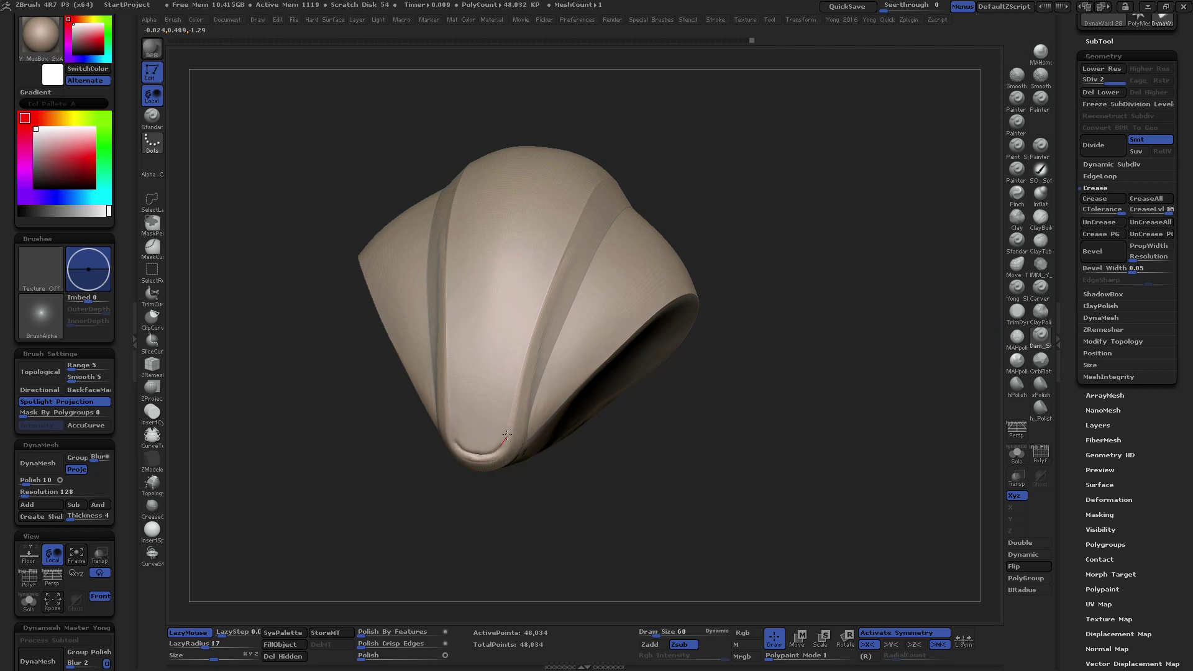
left_click_drag(509, 414, 525, 343)
right_click_drag(524, 343, 517, 375)
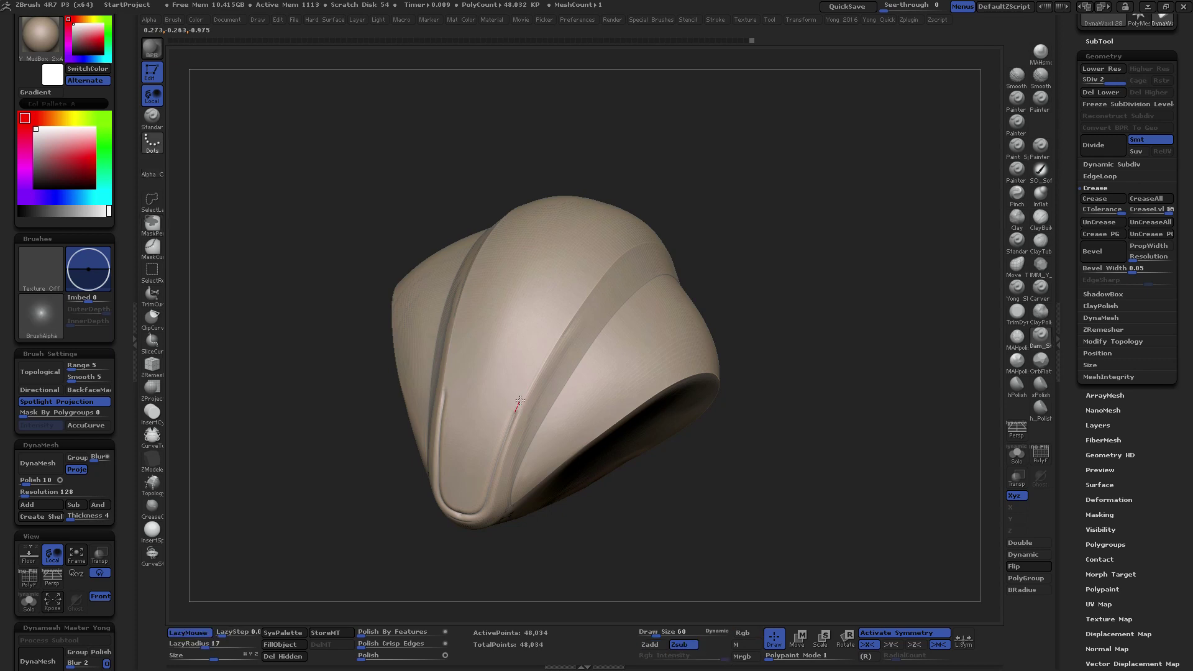
left_click_drag(524, 396, 574, 302)
right_click_drag(592, 269, 600, 270)
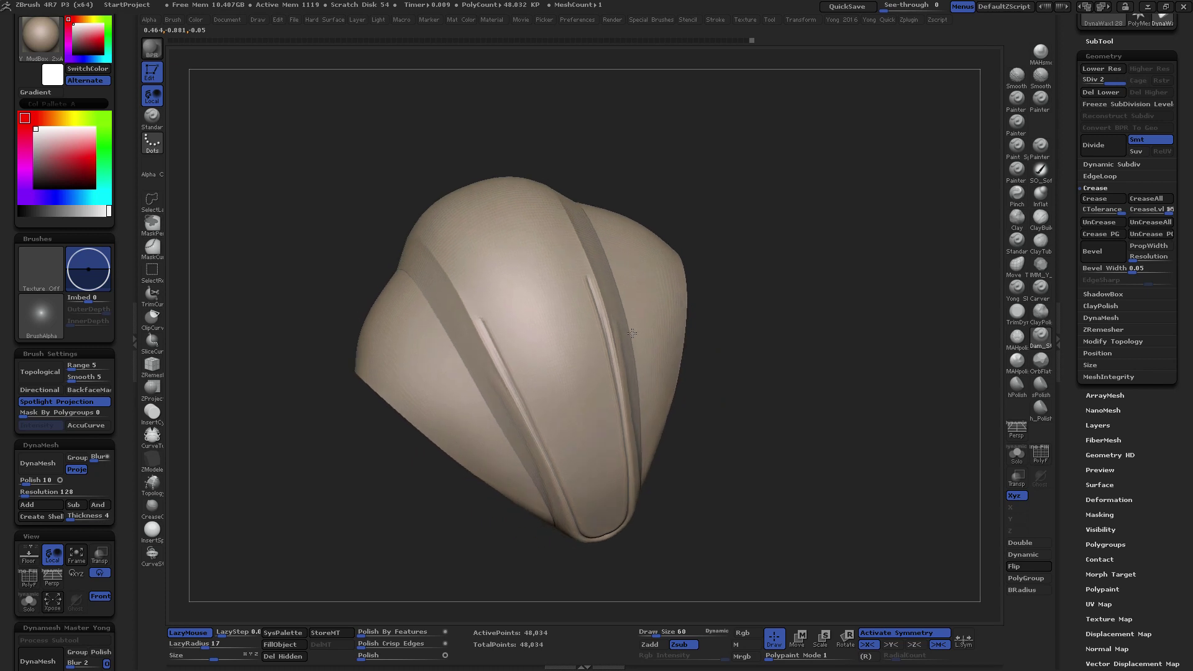
left_click_drag(480, 318, 531, 251)
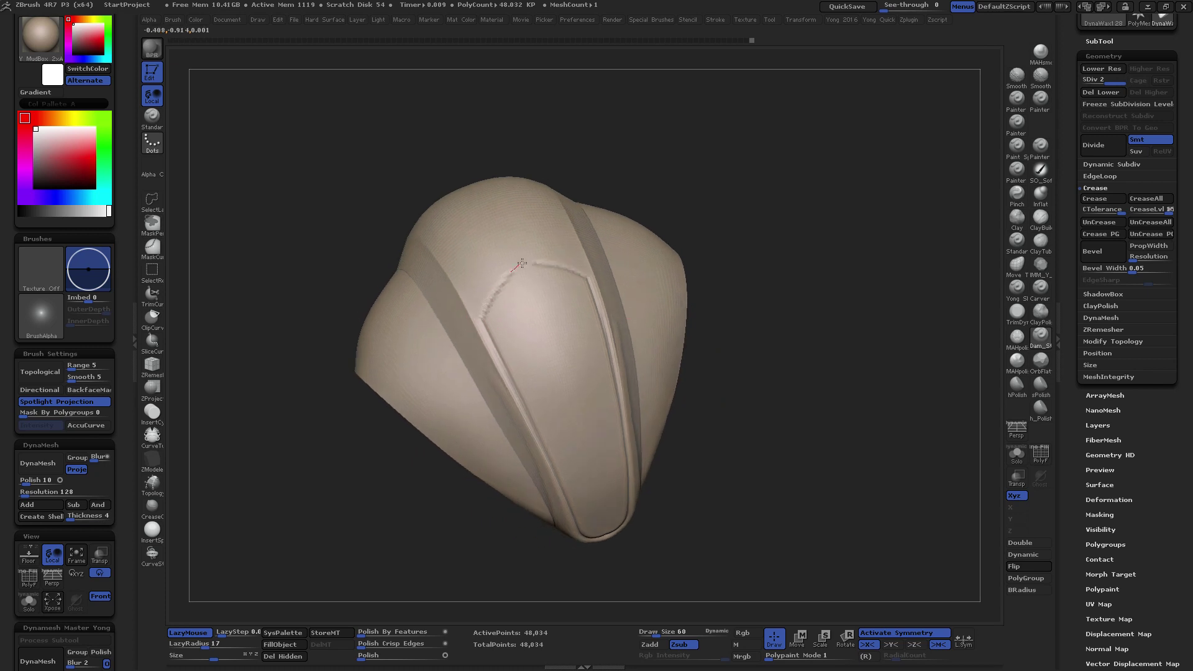
Subdivide further and carve another groove over the top with LazyMouse on
key("ctrl+d")
key("ctrl+d")
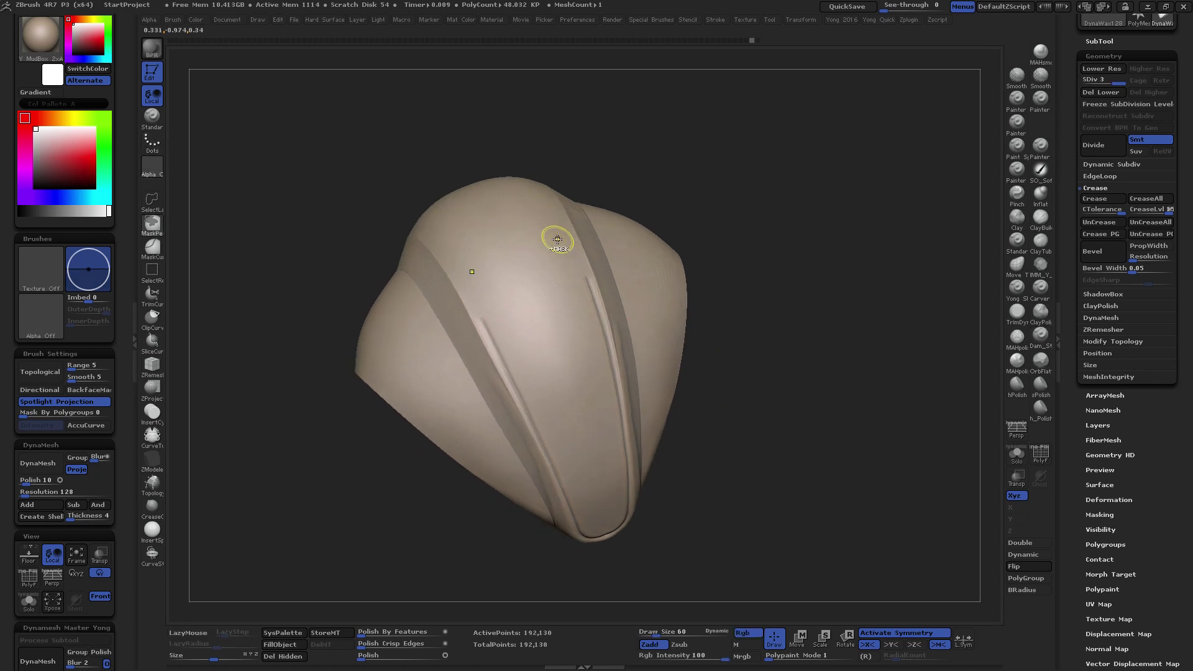
key("l")
left_click_drag(482, 317, 525, 259)
mouse_move(525, 258)
right_mouse_down()
mouse_move(626, 312)
mouse_move(701, 311)
mouse_move(670, 375)
mouse_move(640, 381)
mouse_move(685, 365)
mouse_move(700, 382)
right_mouse_up()
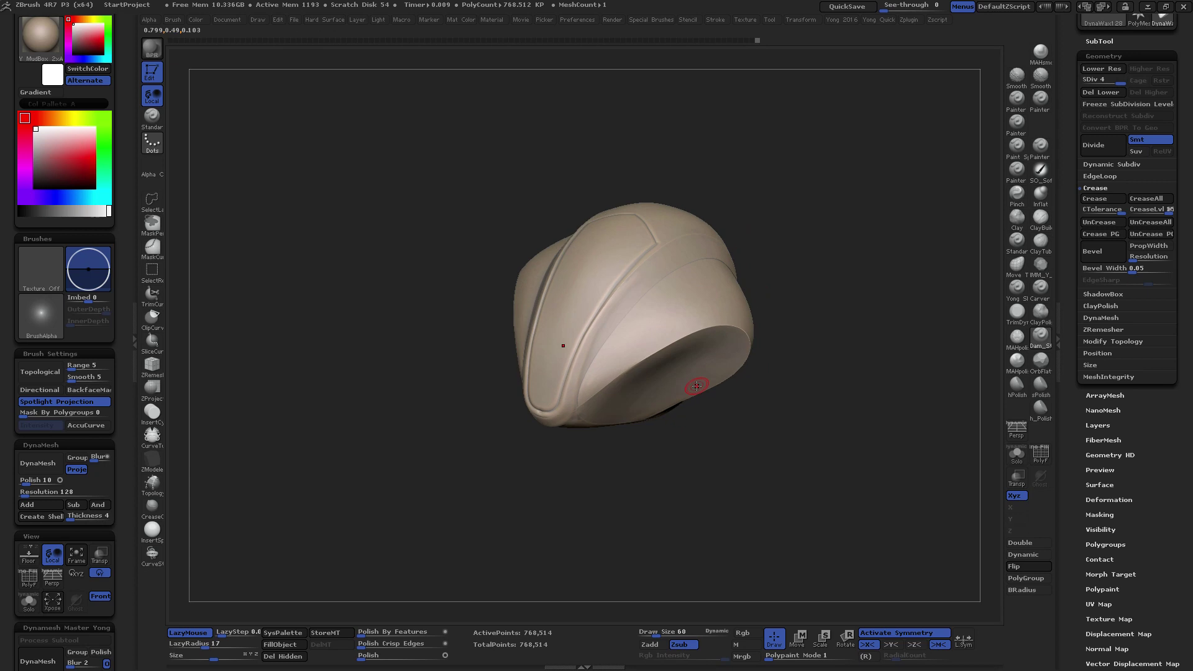
Delete lower levels and ZRemesh at Half density with KeepGroups, reaching 99,348 points
left_click(1095, 93)
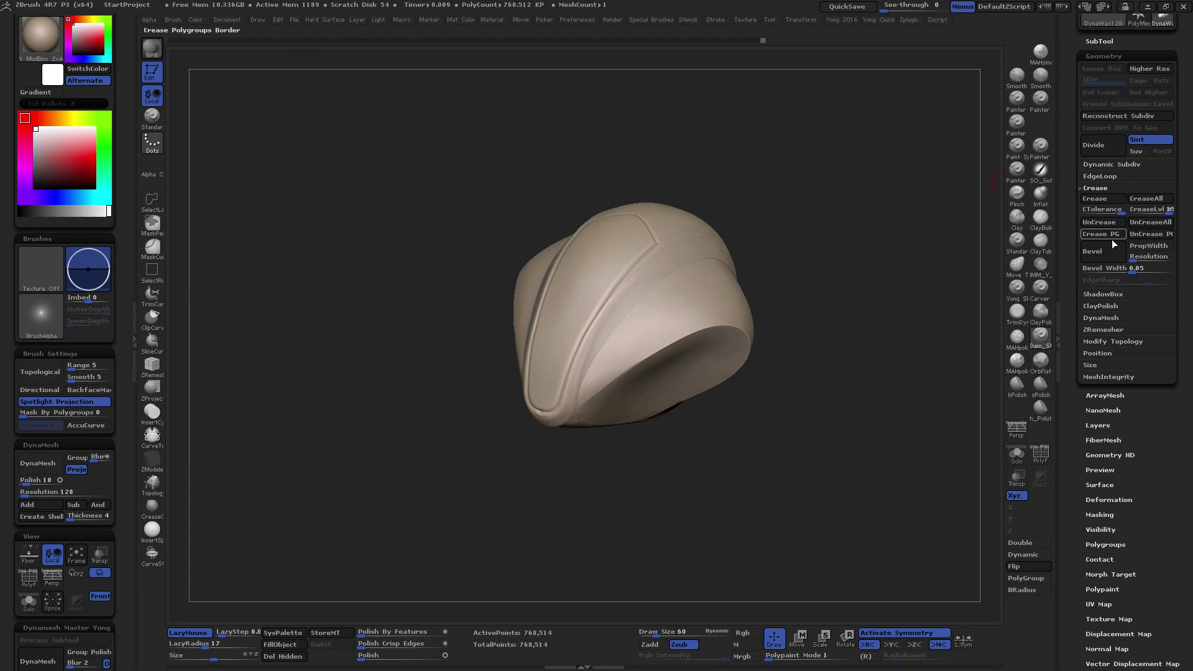
left_click(1102, 330)
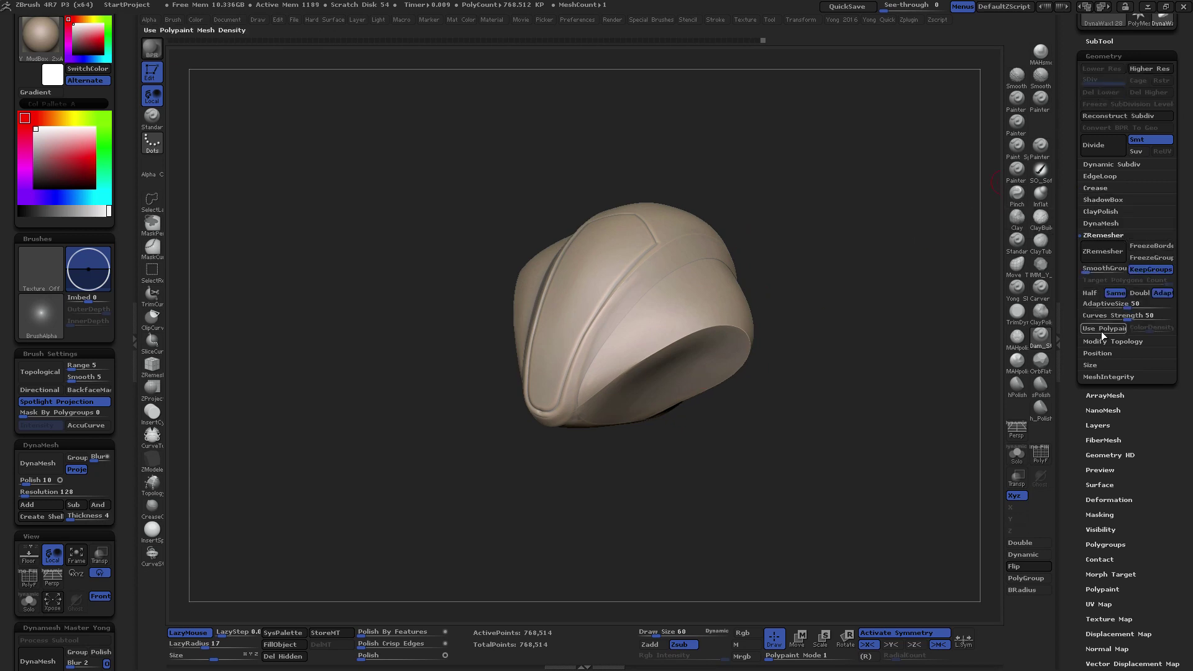
left_click(1115, 294)
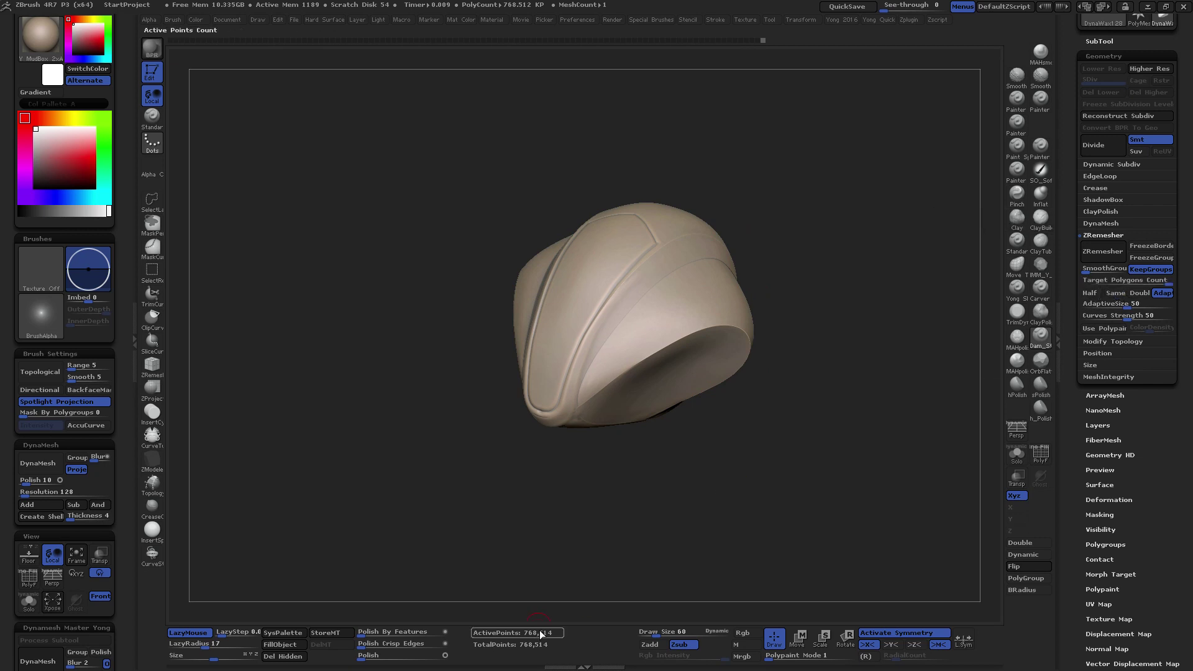
left_click(1089, 292)
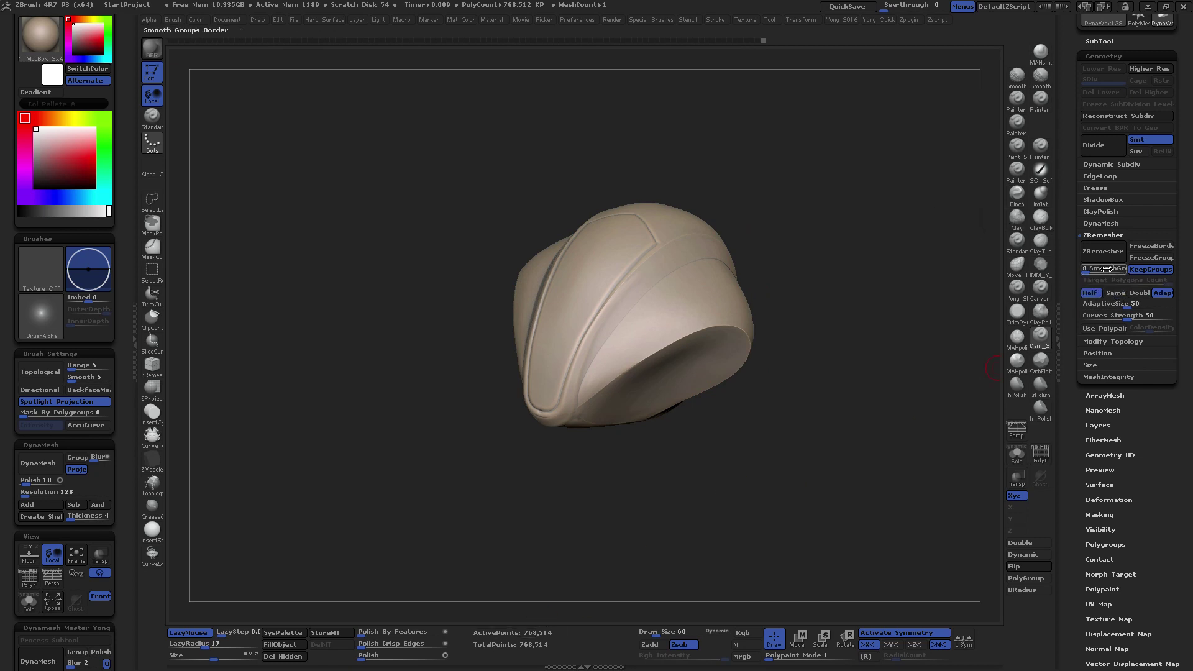
left_click(1086, 253)
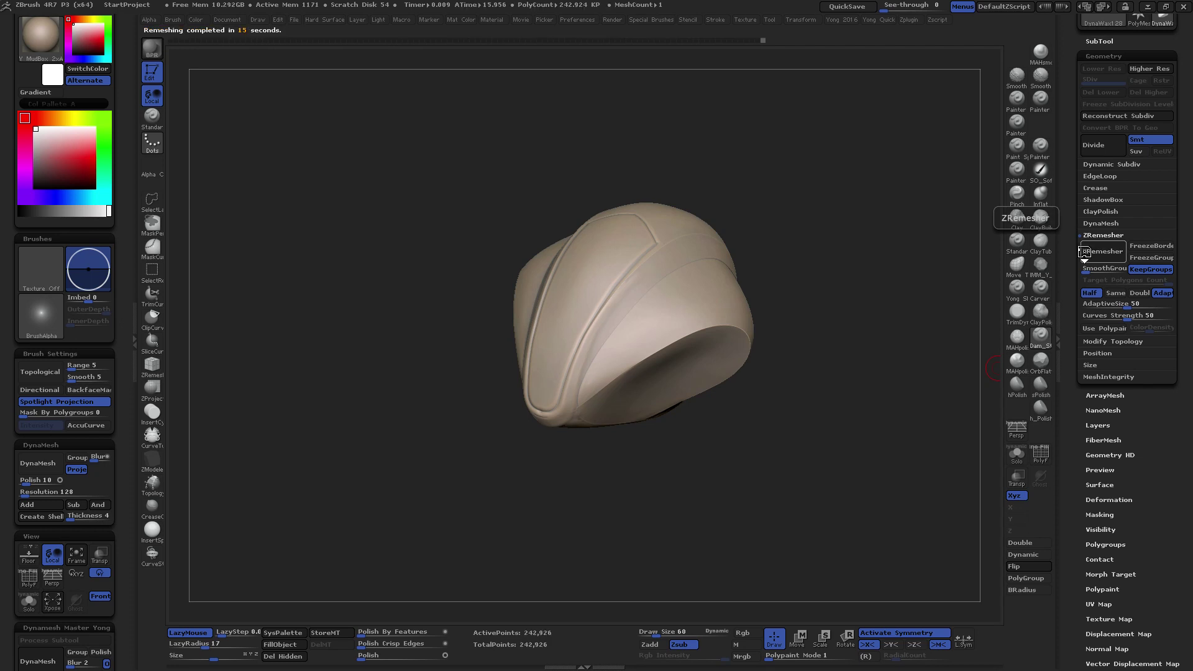
left_click(1102, 251)
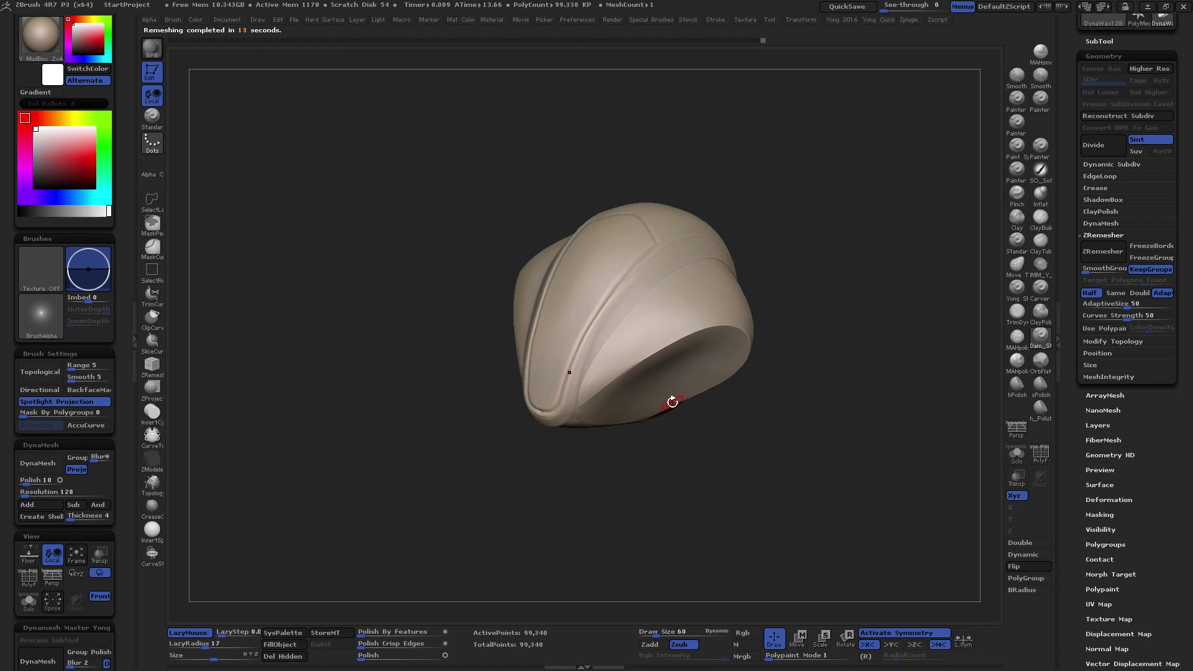
mouse_move(671, 400)
left_mouse_down()
mouse_move(671, 442)
mouse_move(669, 430)
left_mouse_up()
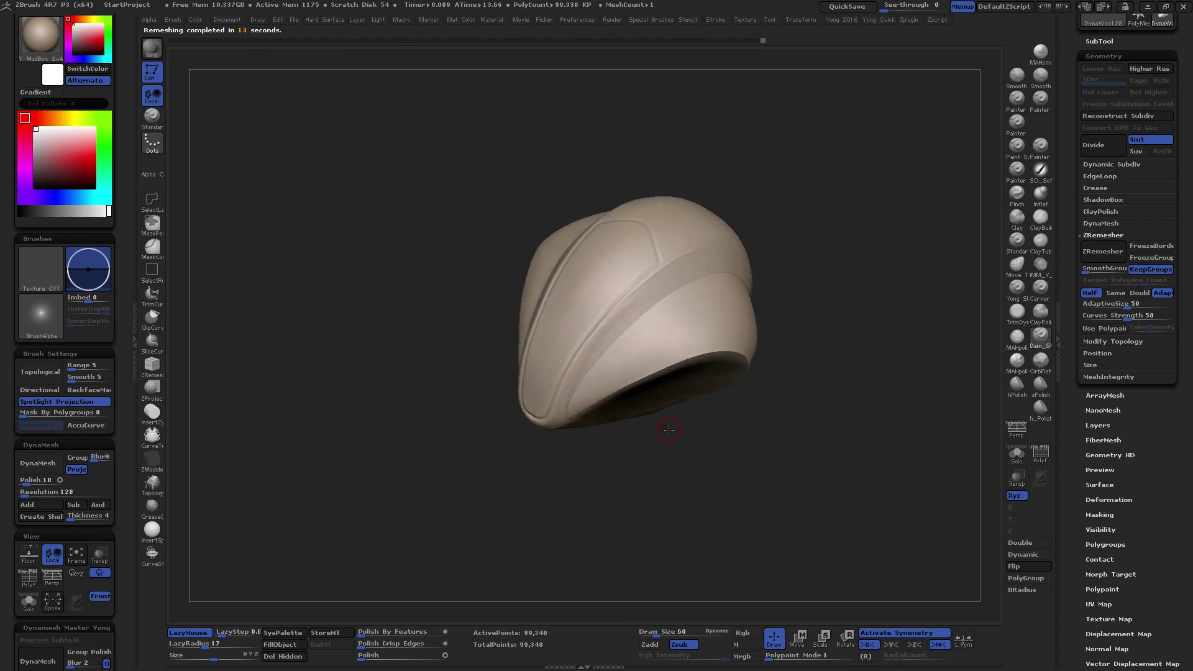
left_click(1041, 455)
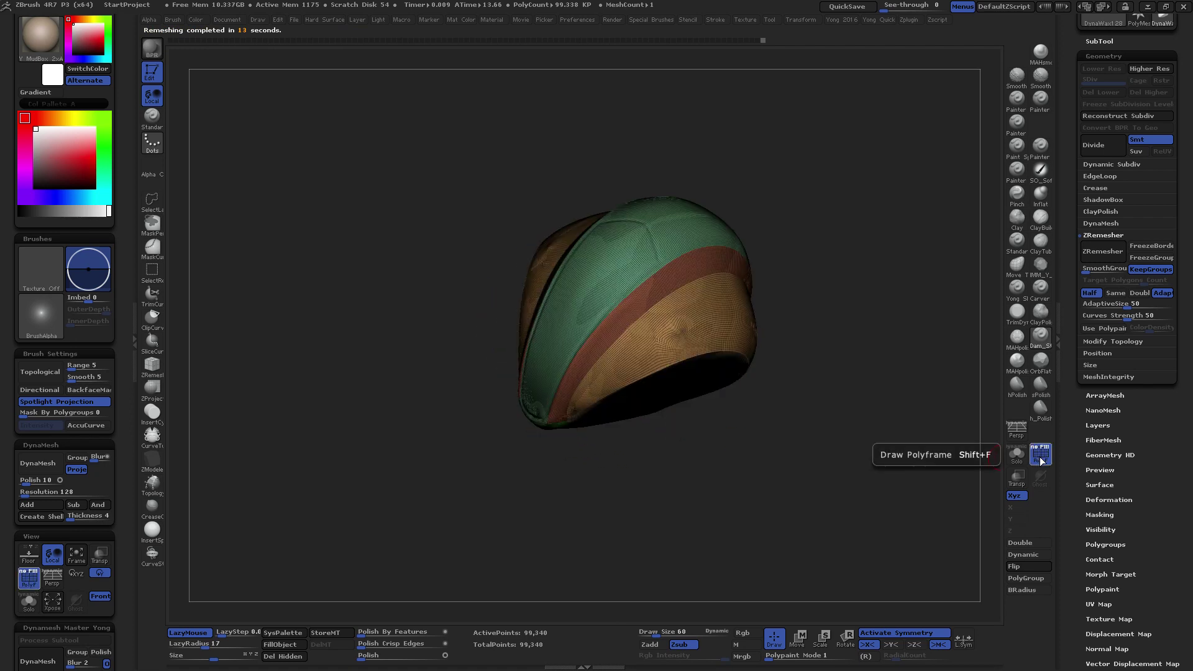
Hide polygroups, switch to perspective over the floor grid, and BPR-render with shadows
left_click(1042, 460)
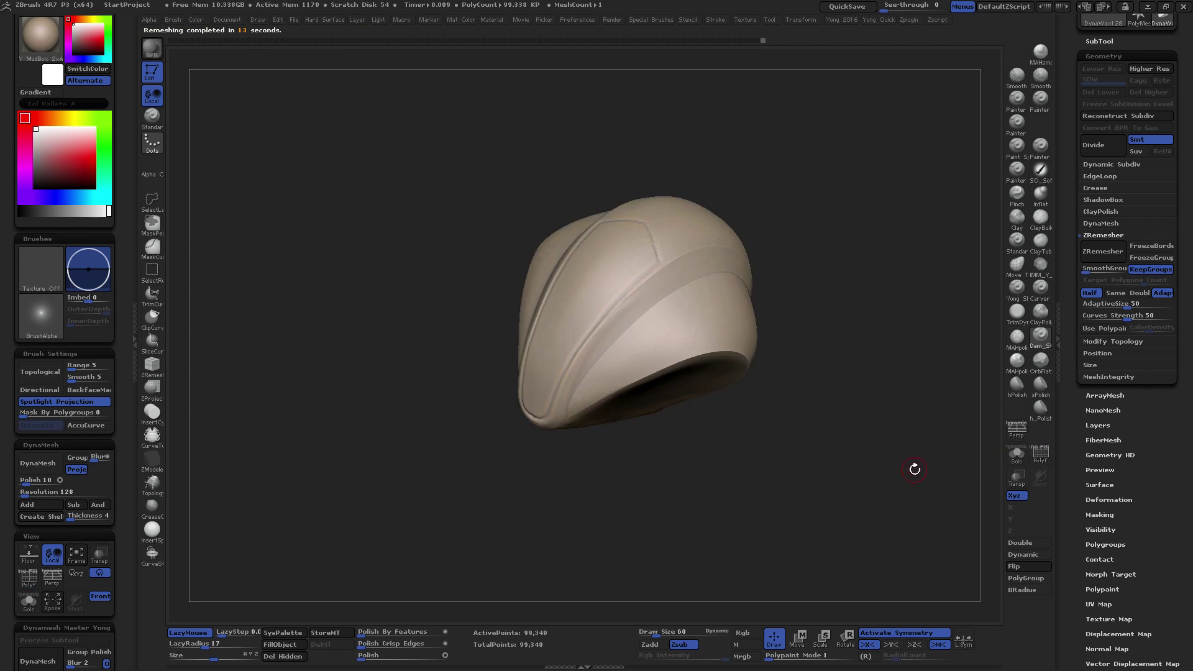
mouse_move(856, 437)
left_mouse_down()
mouse_move(749, 393)
mouse_move(824, 428)
mouse_move(826, 413)
mouse_move(757, 426)
mouse_move(714, 479)
mouse_move(708, 463)
mouse_move(709, 483)
mouse_move(812, 477)
mouse_move(749, 502)
mouse_move(736, 429)
mouse_move(691, 406)
left_mouse_up()
key("p")
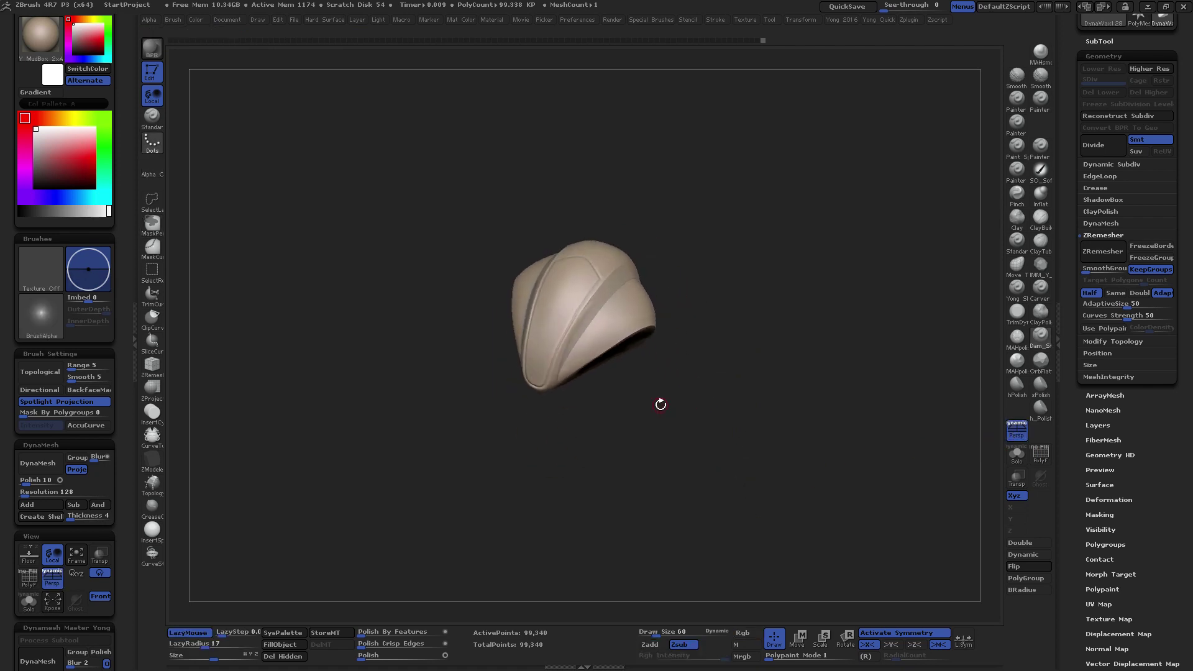
scroll(97, 589, "down", 3)
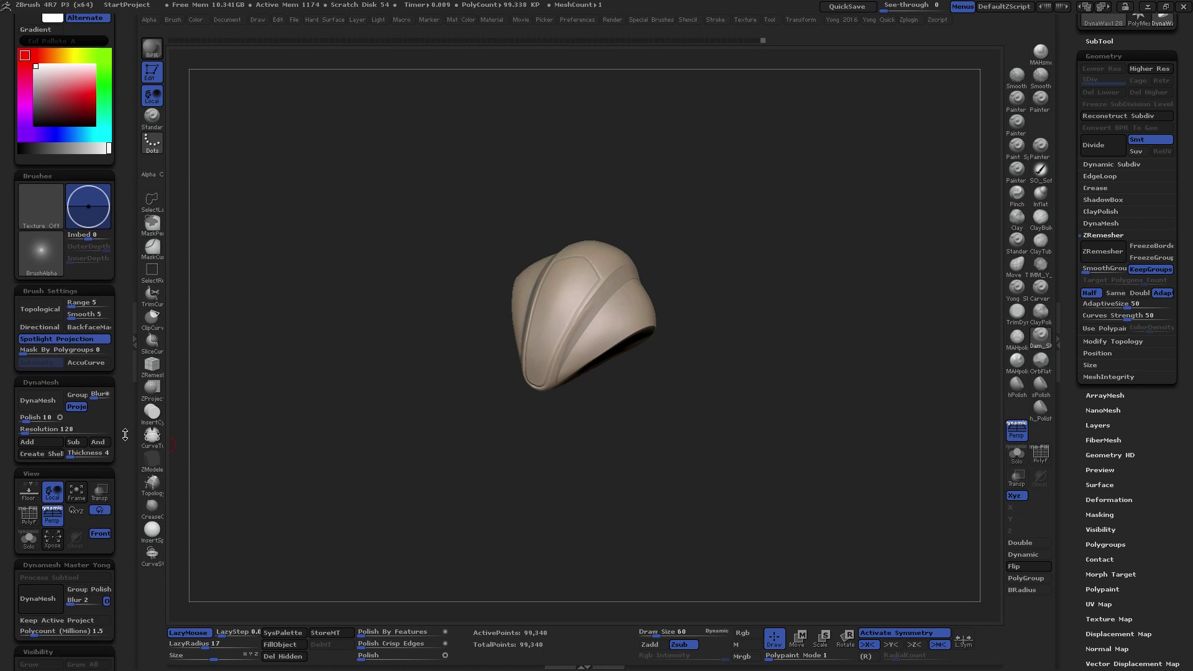
left_click_drag(570, 471, 498, 229)
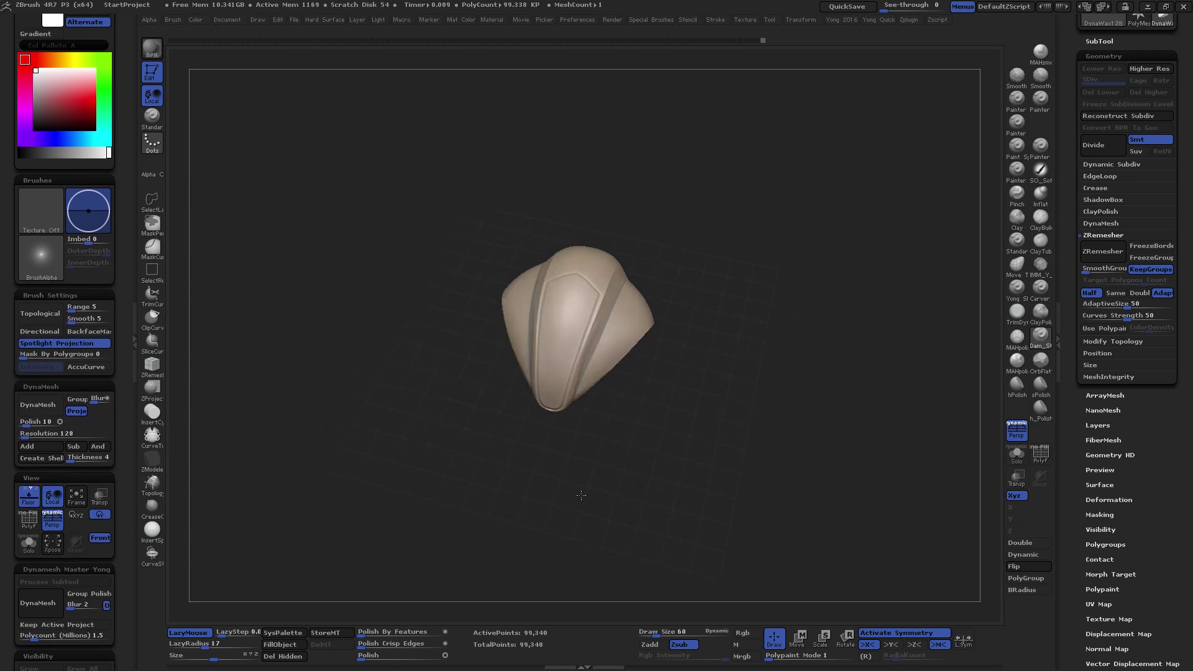
left_click(378, 20)
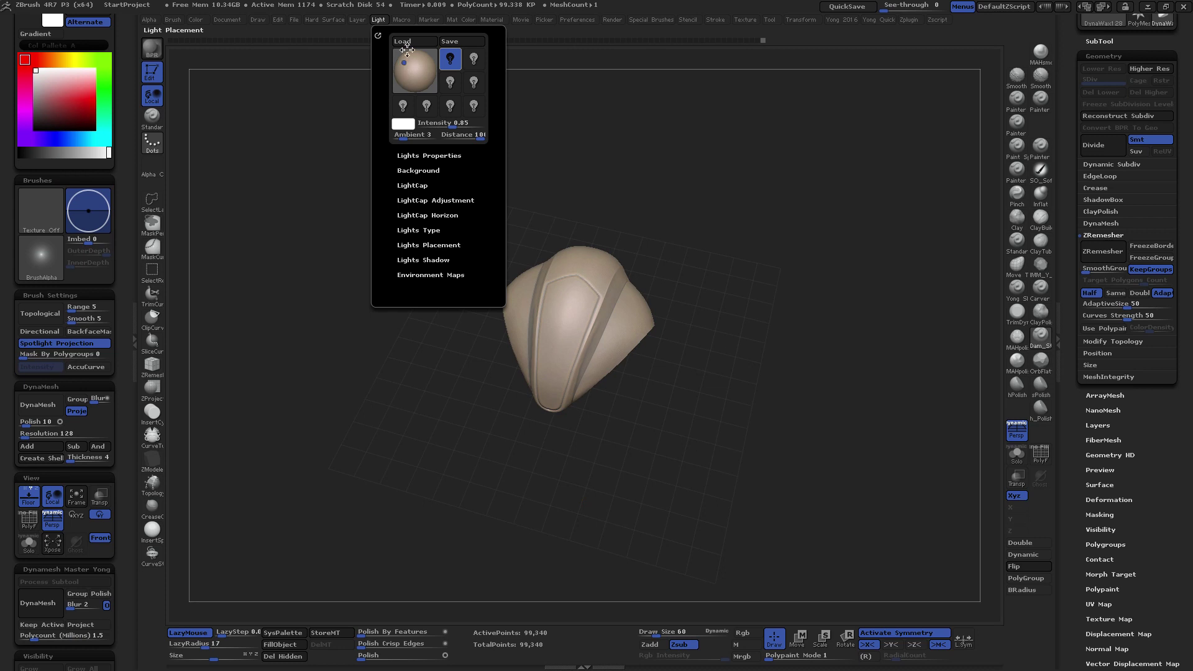
key("shift+r")
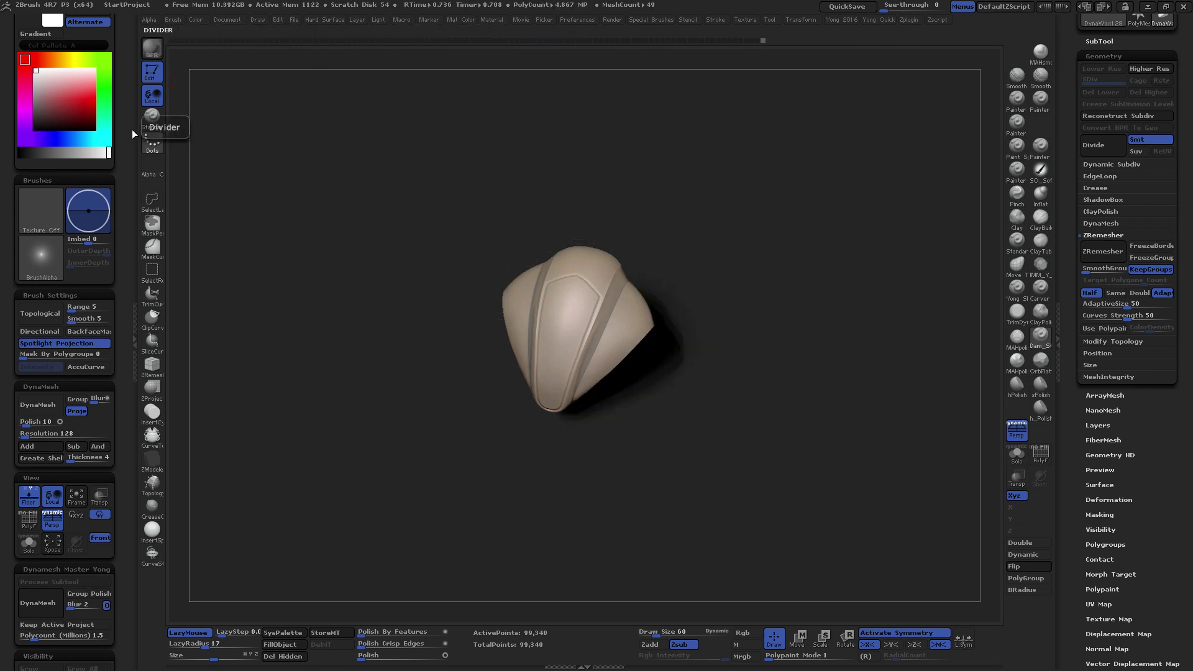
left_click_drag(696, 454, 684, 430)
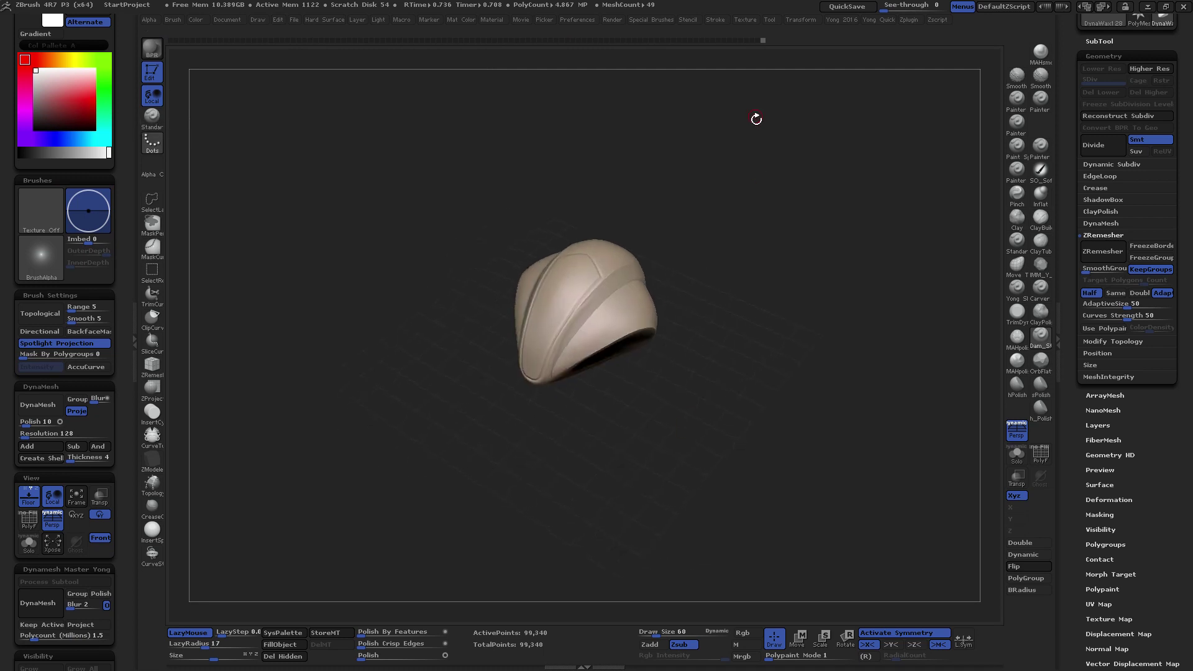
Set BPR Shadow FStrength to about 0.78 and re-render the shell
left_click(615, 21)
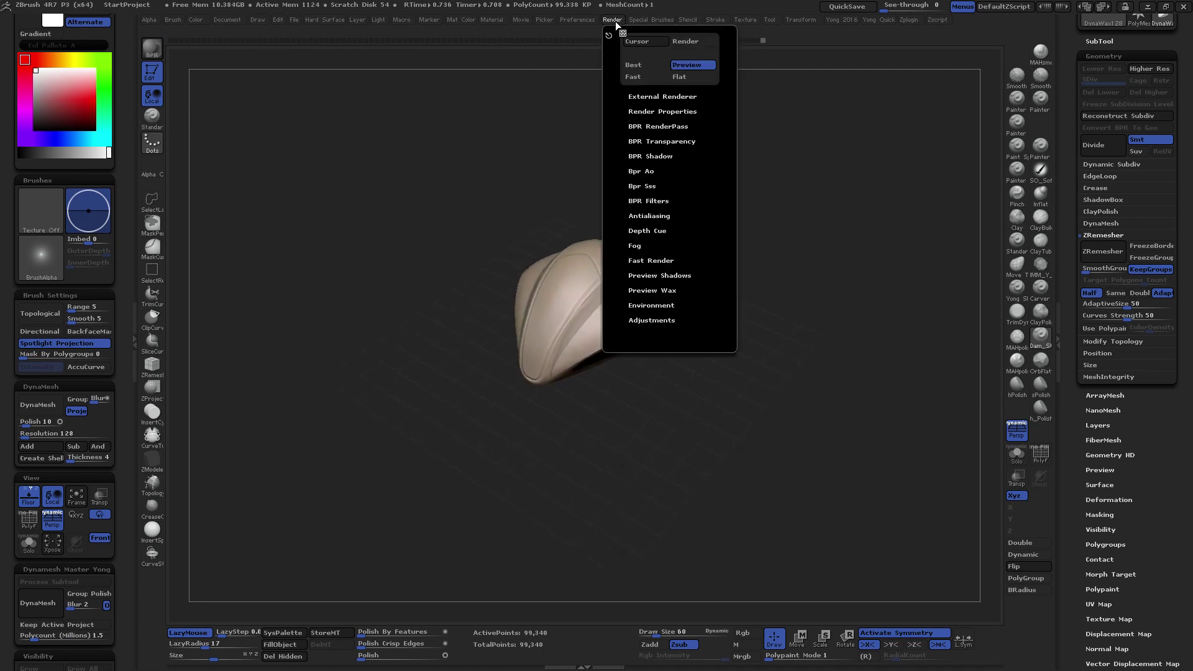
left_click(681, 111)
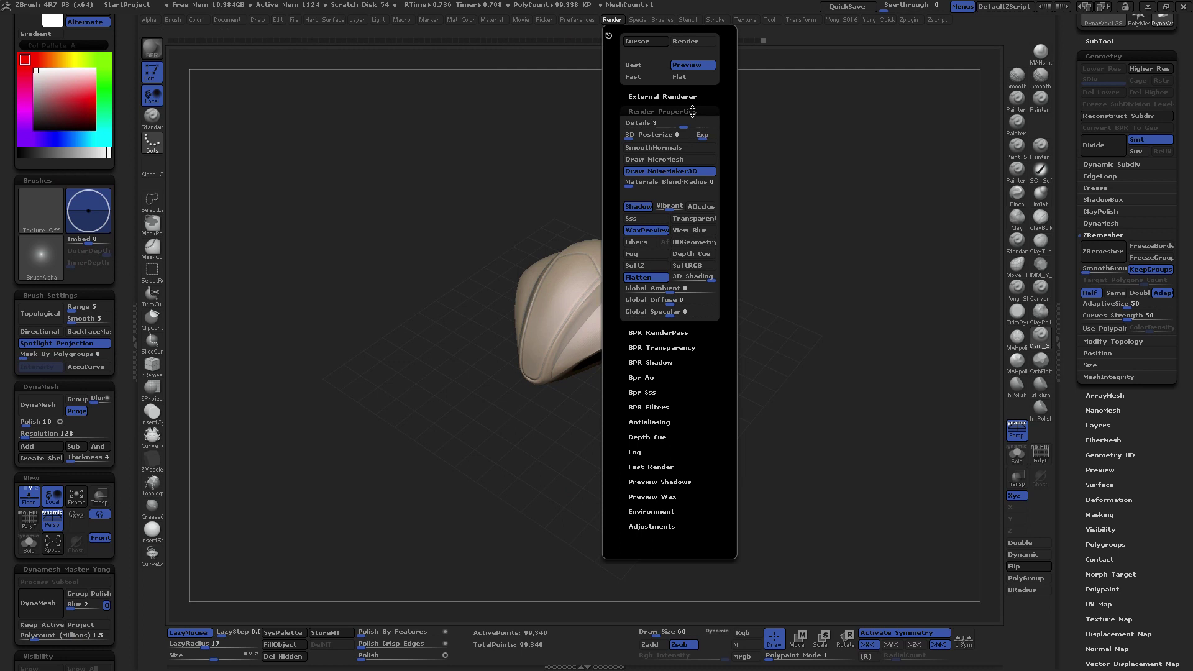
left_click(693, 112)
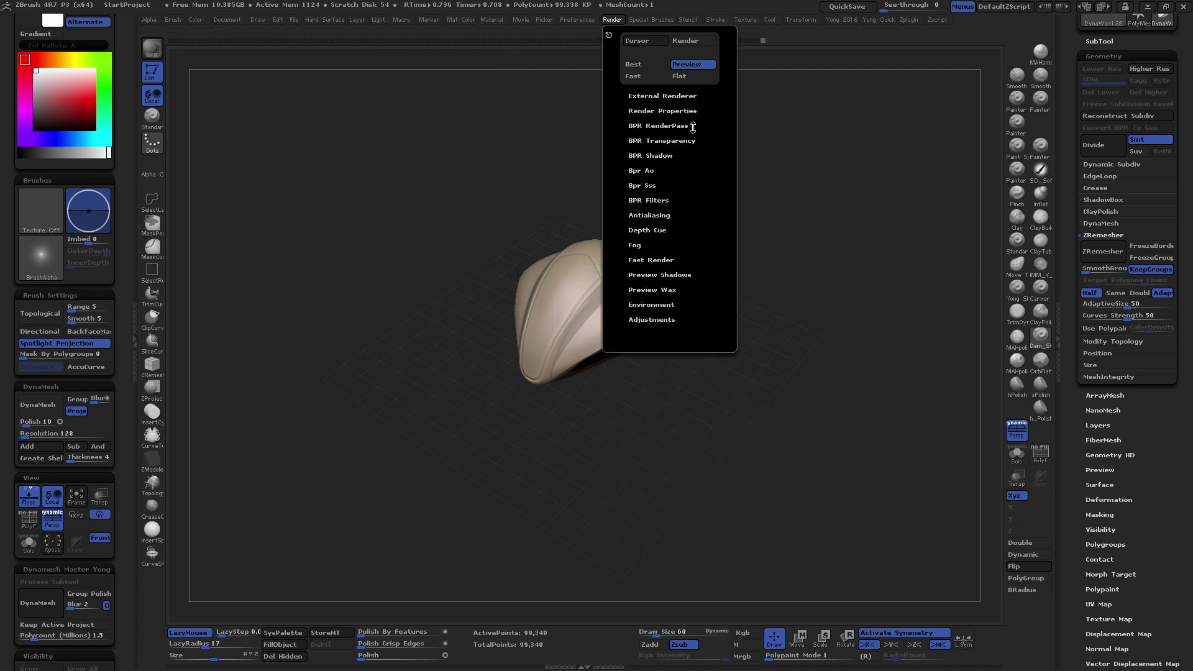
left_click(694, 140)
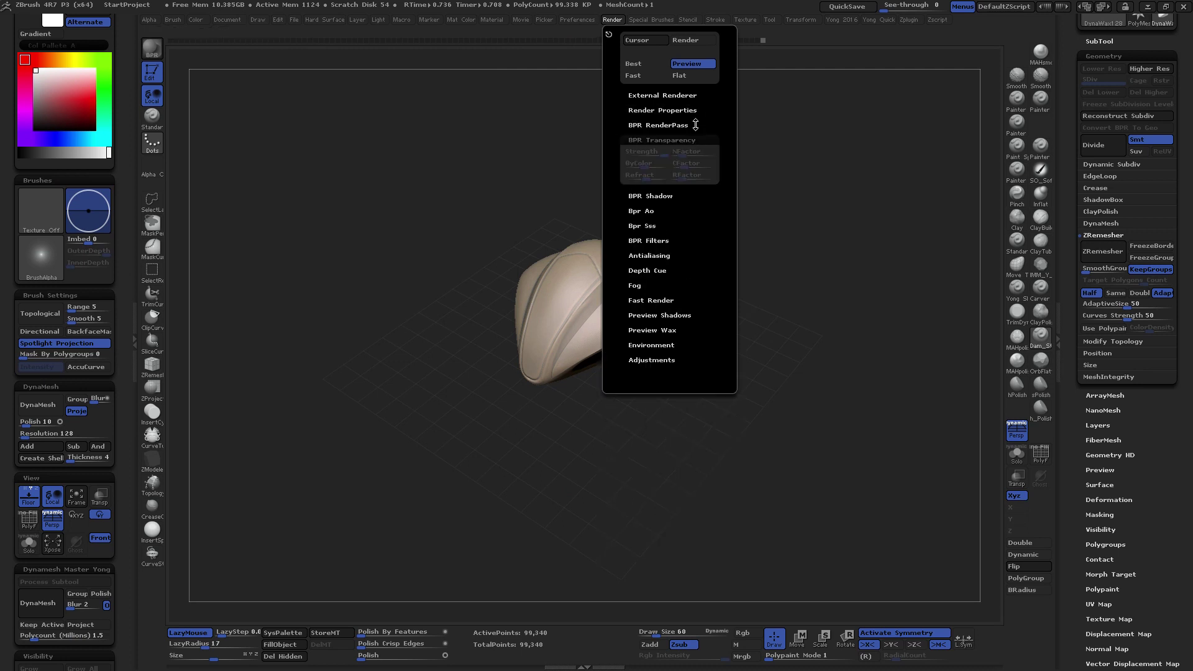
left_click(695, 125)
left_click(695, 125)
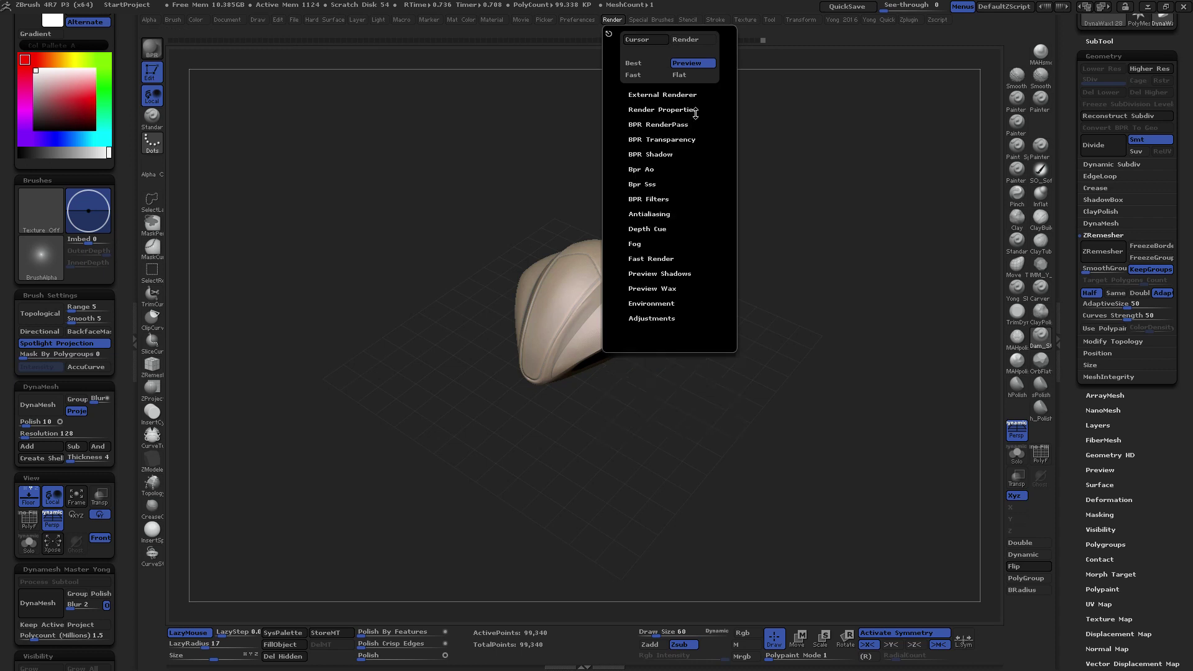
left_click(681, 153)
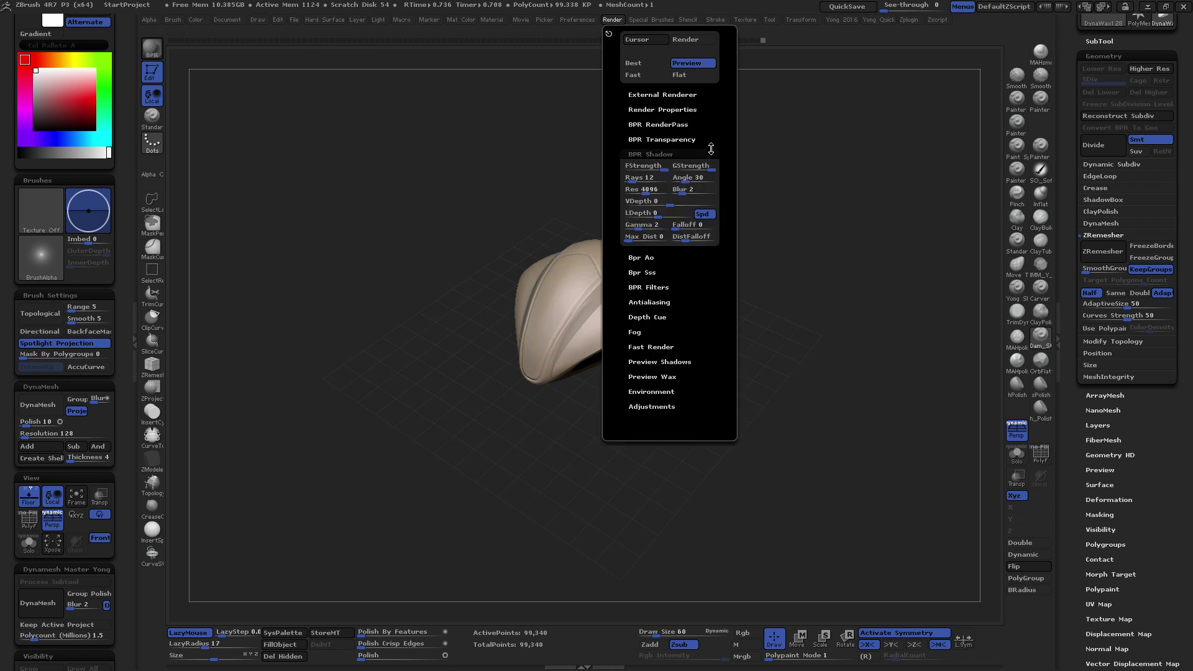
left_click(703, 166)
key("shift+r")
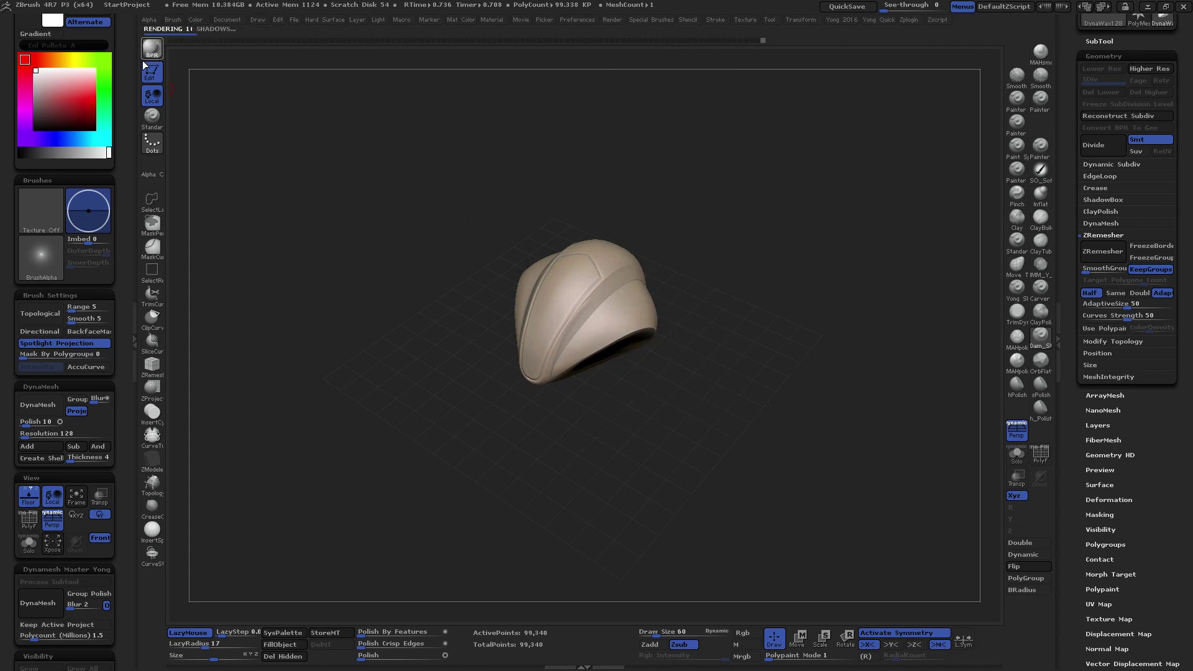
left_click_drag(401, 491, 414, 440)
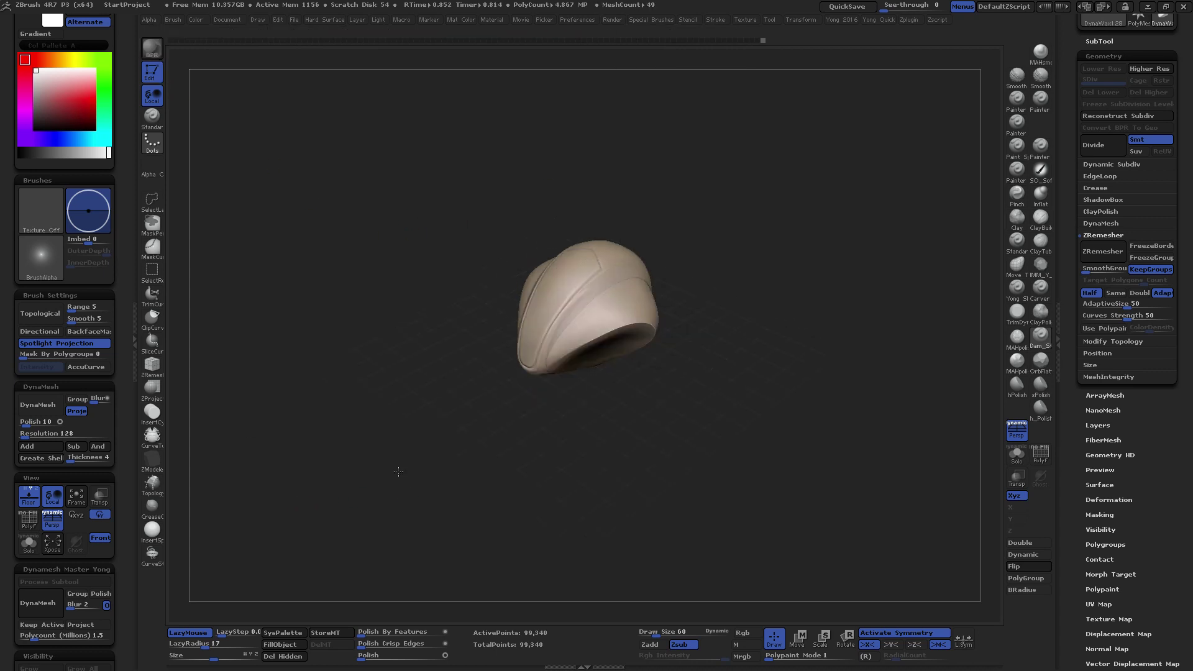
Render the shell's front view with BPR shadows, then return to Edit mode
key("shift+r")
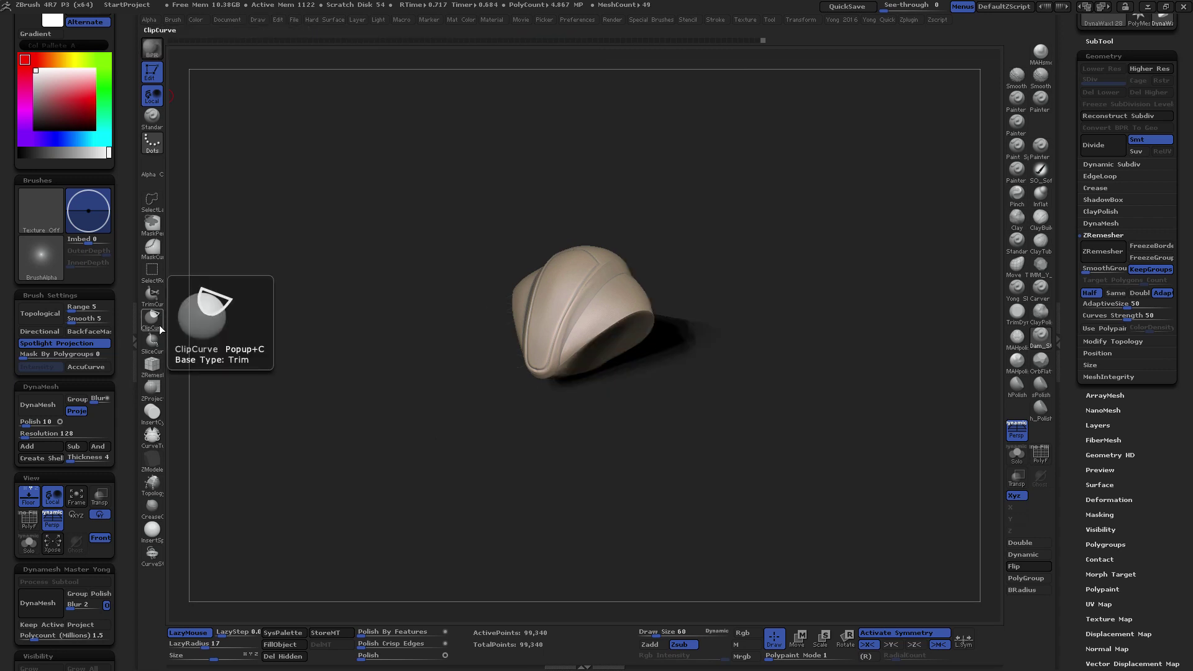
left_click_drag(473, 472, 537, 465)
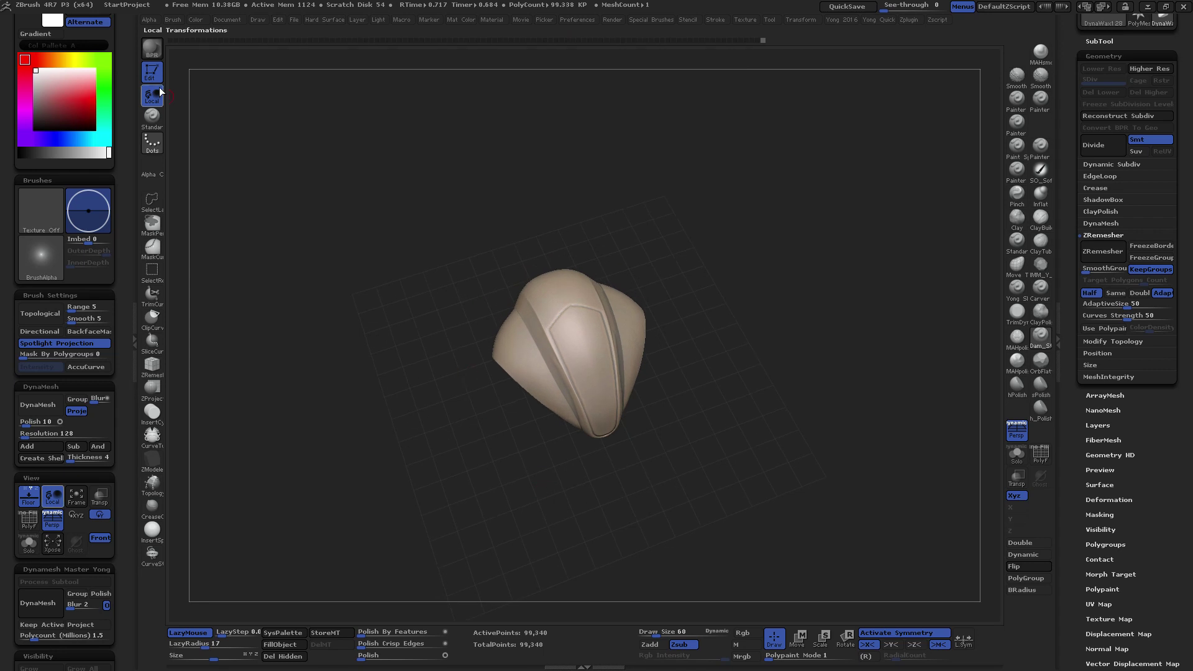
left_click(151, 50)
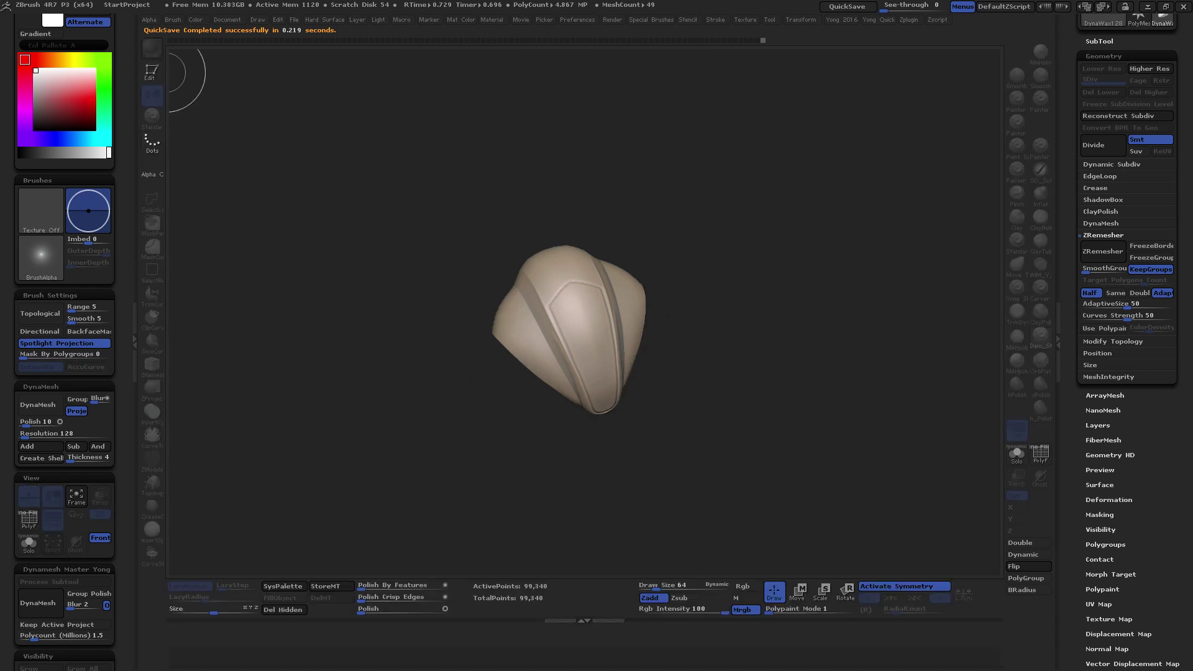
key("s")
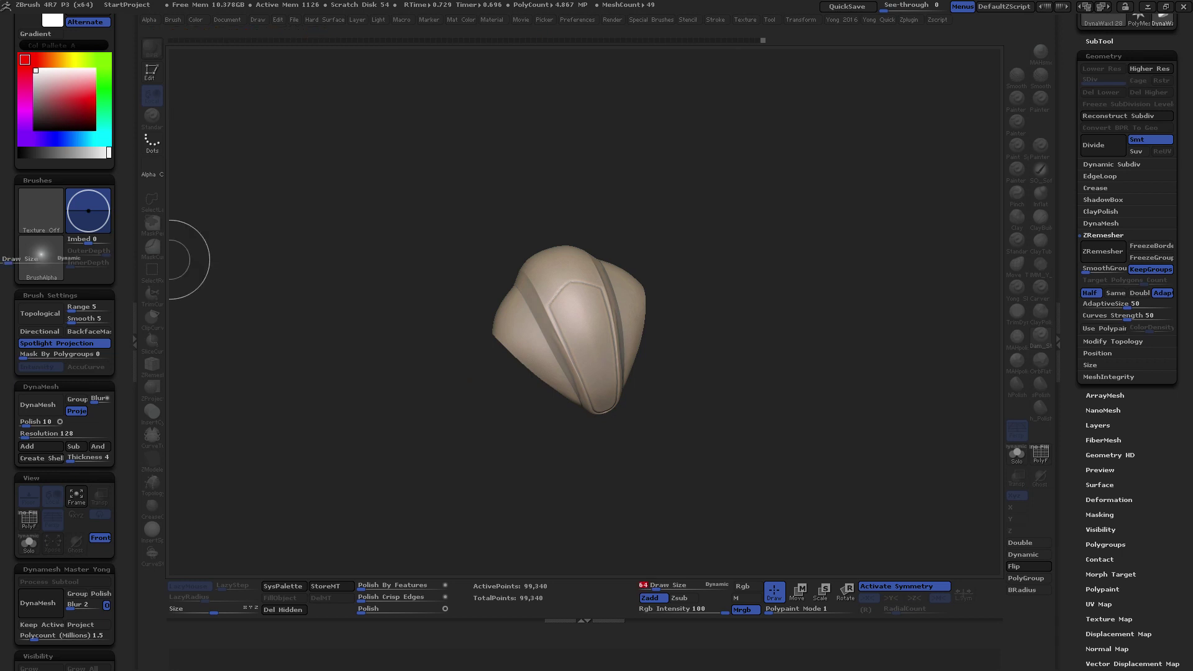
left_click(150, 71)
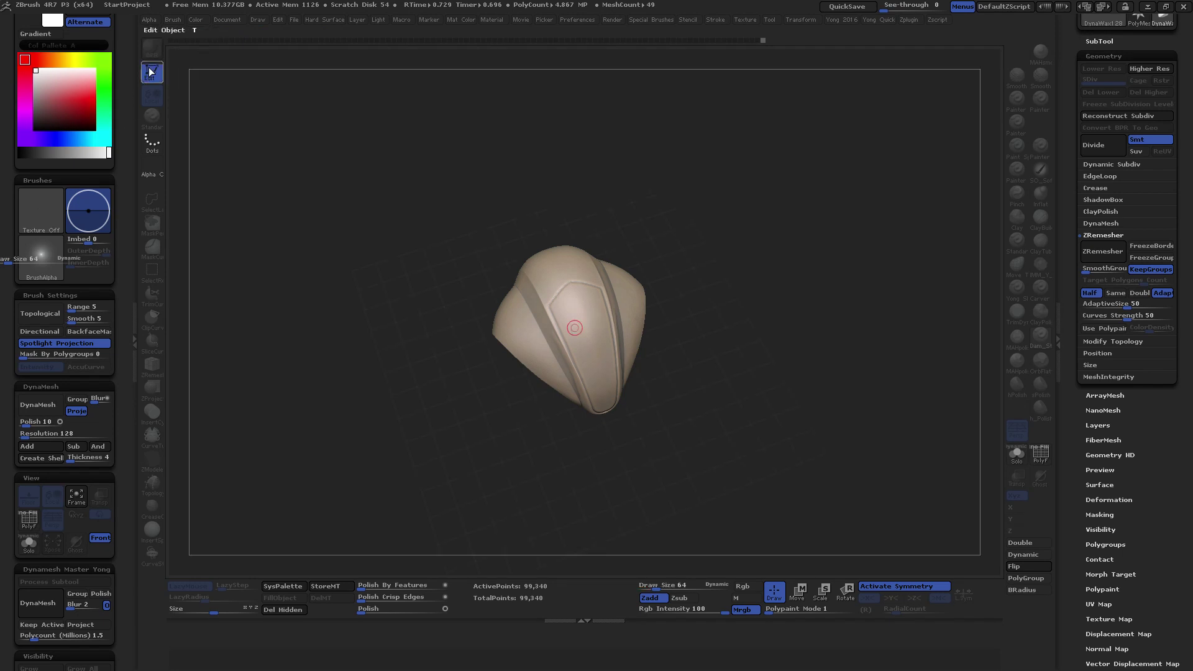
left_click_drag(319, 251, 312, 221)
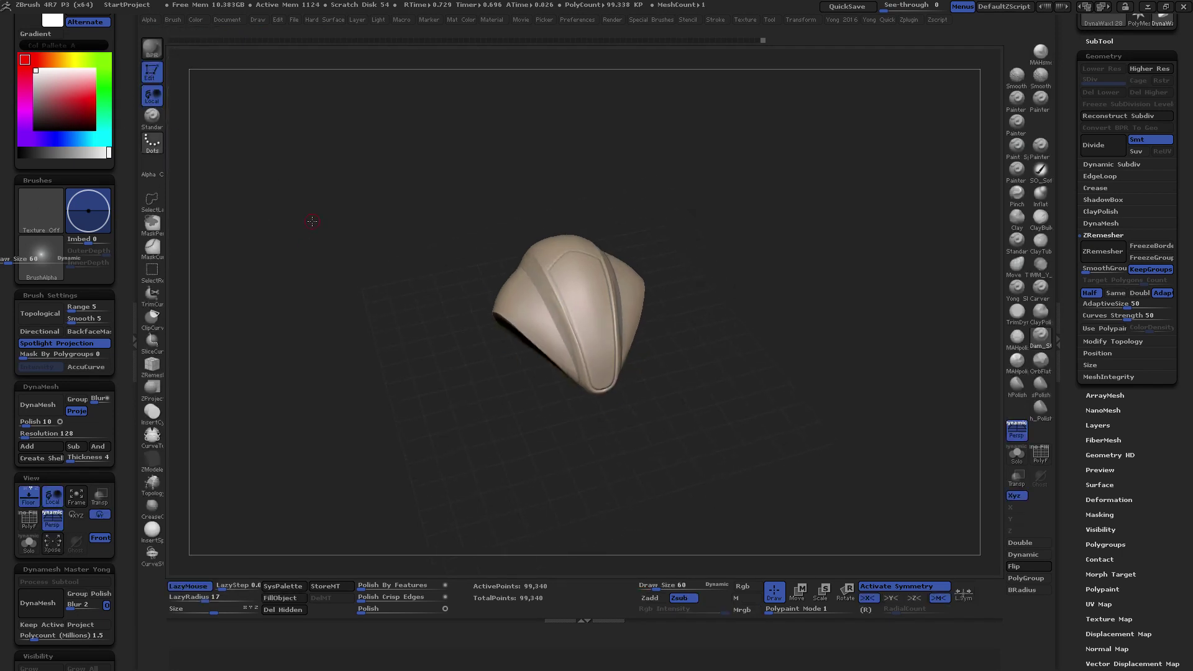